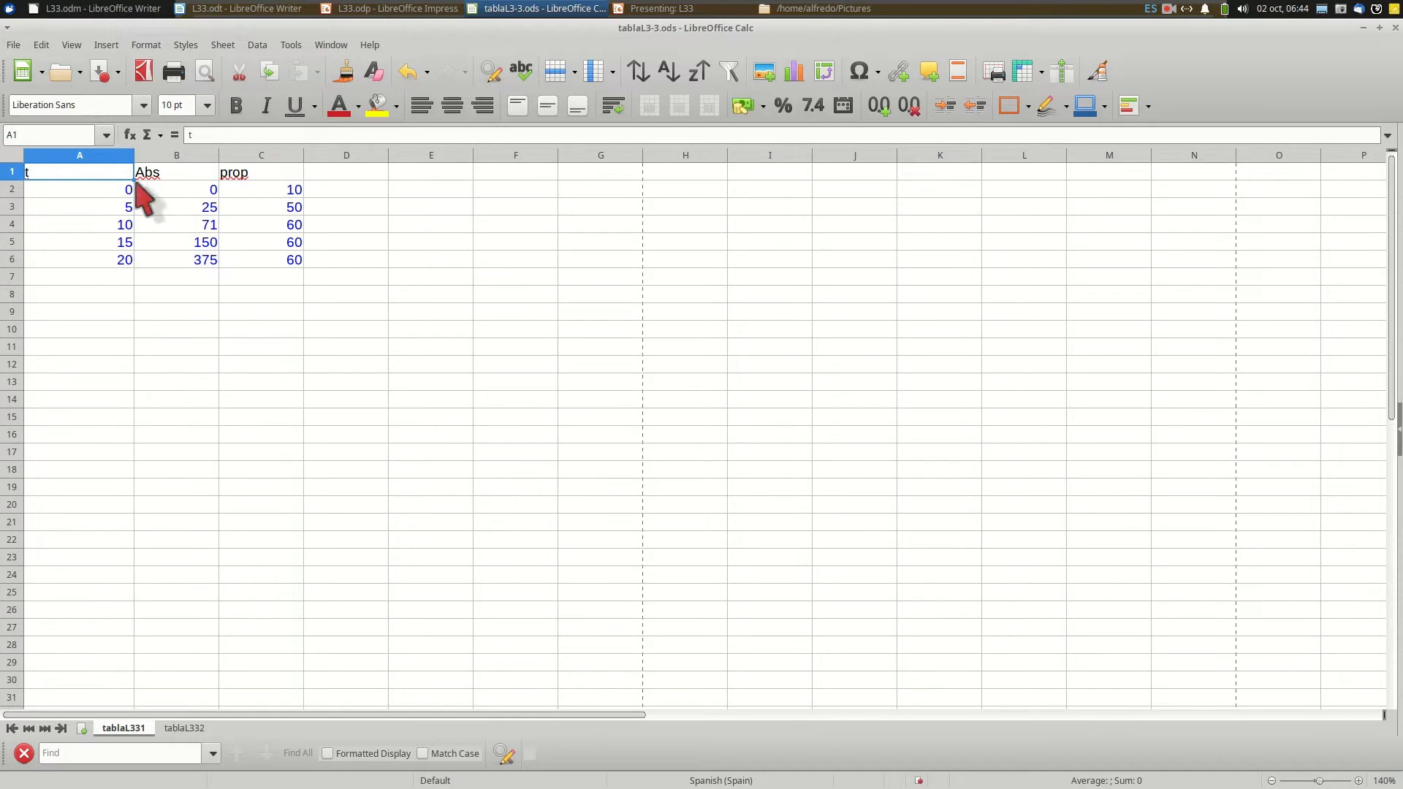
# Insert a chart based on cells A1:B6, covering the t and Abs columns.
pyautogui.moveTo(101, 170); pyautogui.dragTo(170, 260)
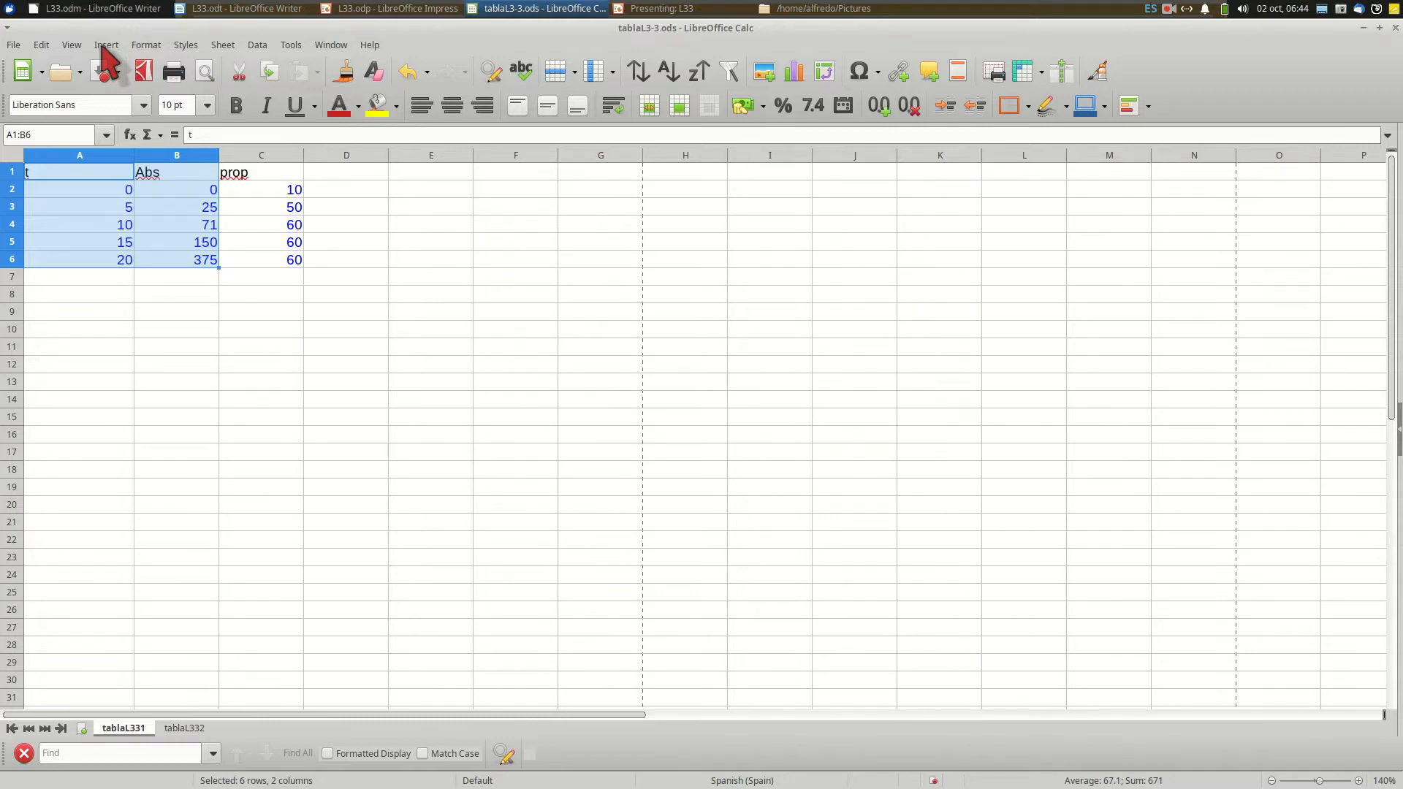
pyautogui.click(106, 45)
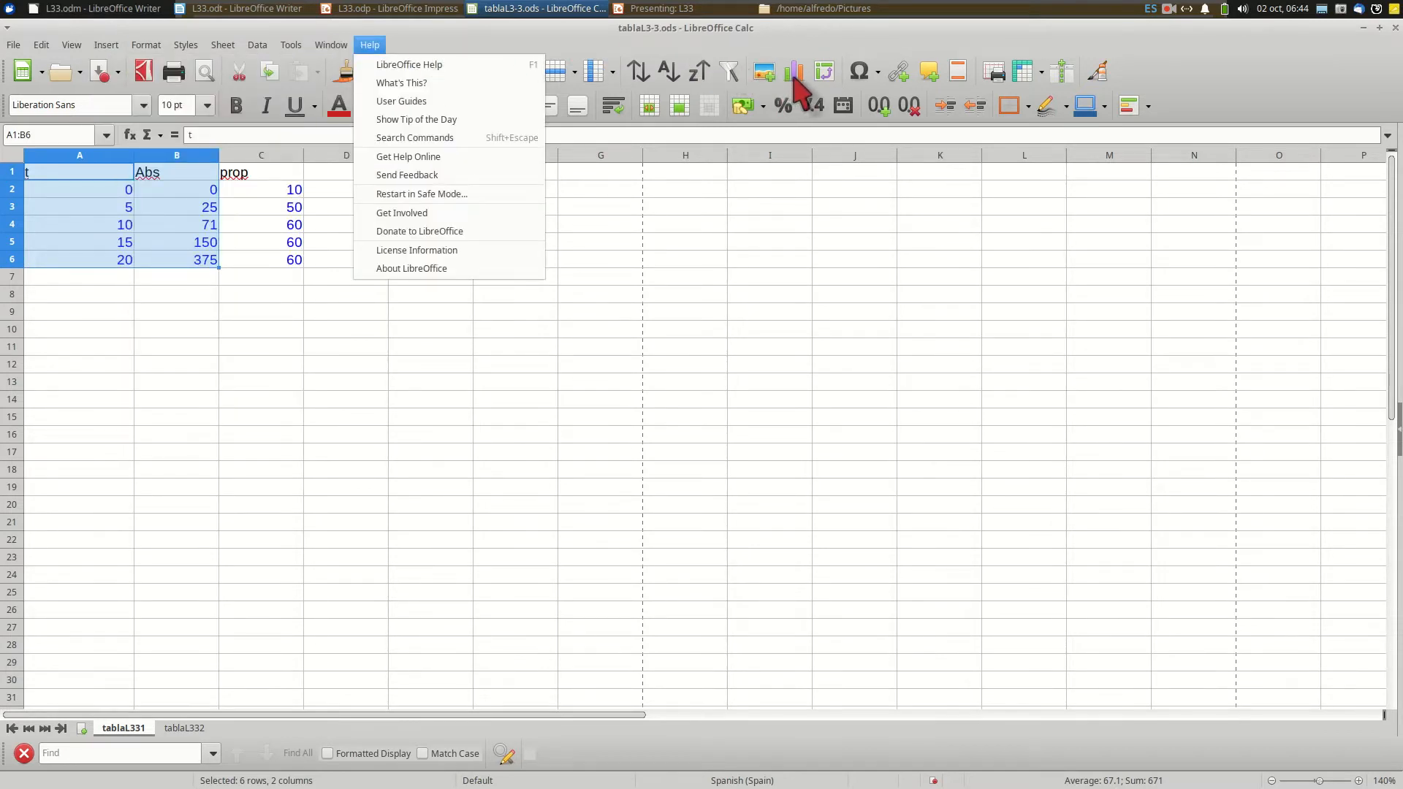
pyautogui.moveTo(109, 45)
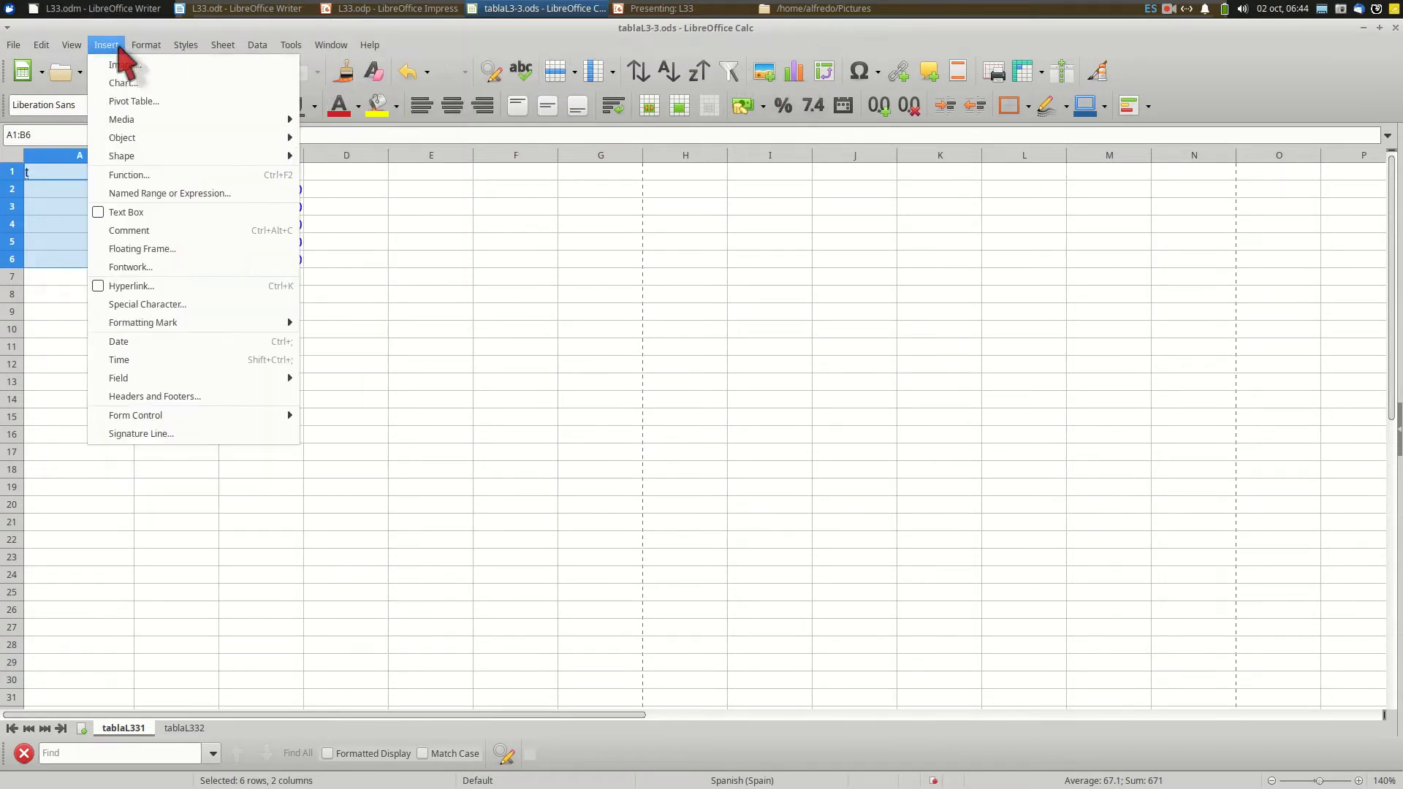
pyautogui.click(111, 84)
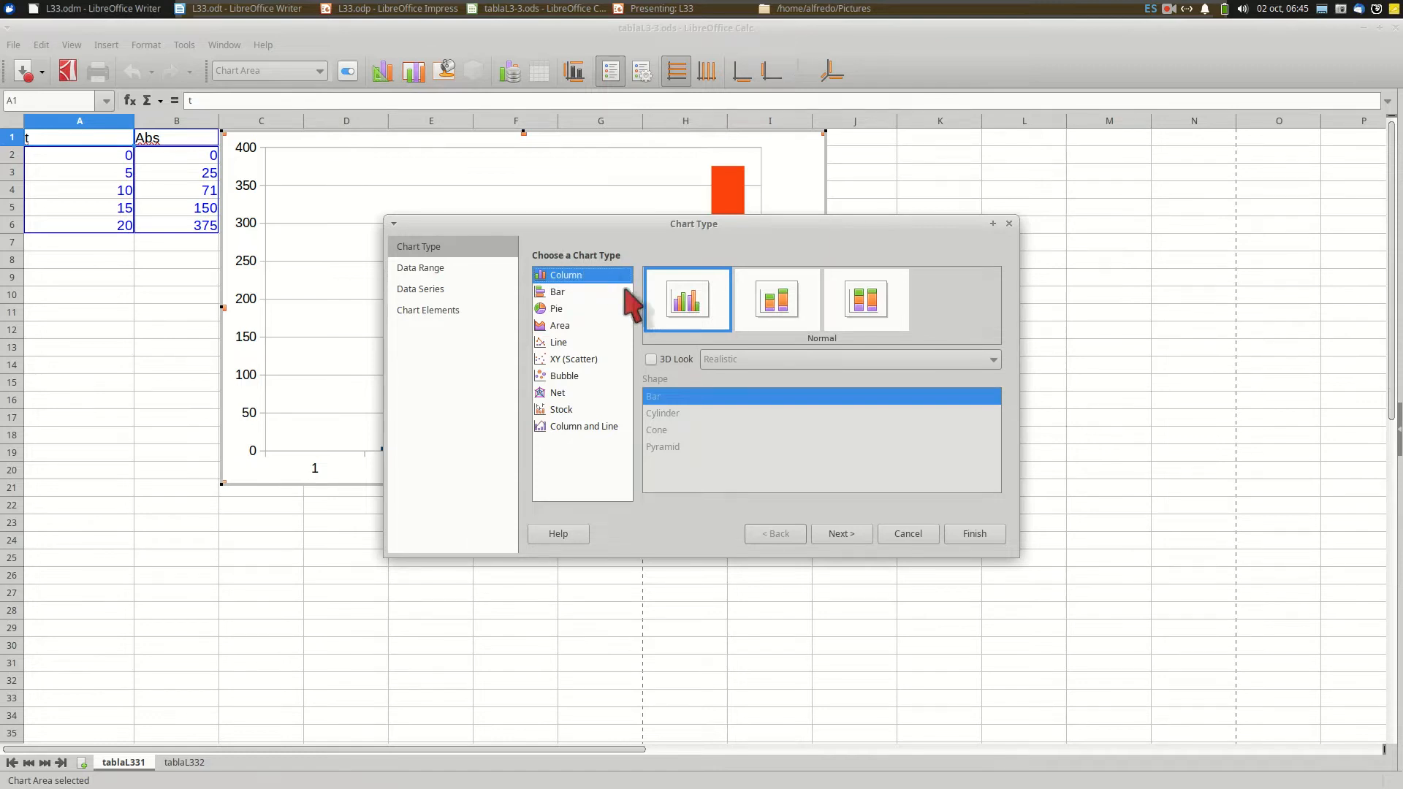
# Preview the Stacked and Percent Stacked column variants and the percent-stacked Bar type for the new chart.
pyautogui.moveTo(590, 225); pyautogui.dragTo(865, 429)
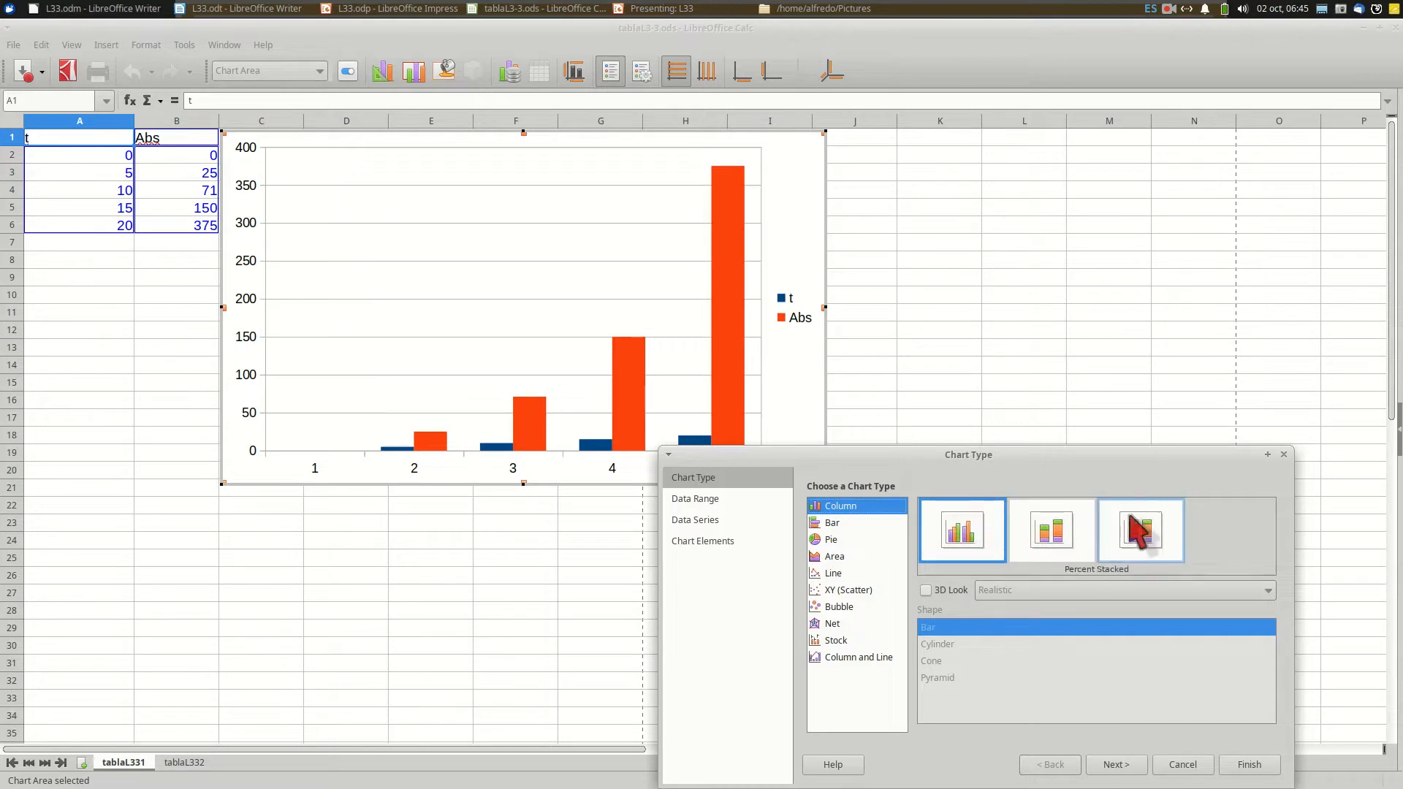
pyautogui.click(1042, 530)
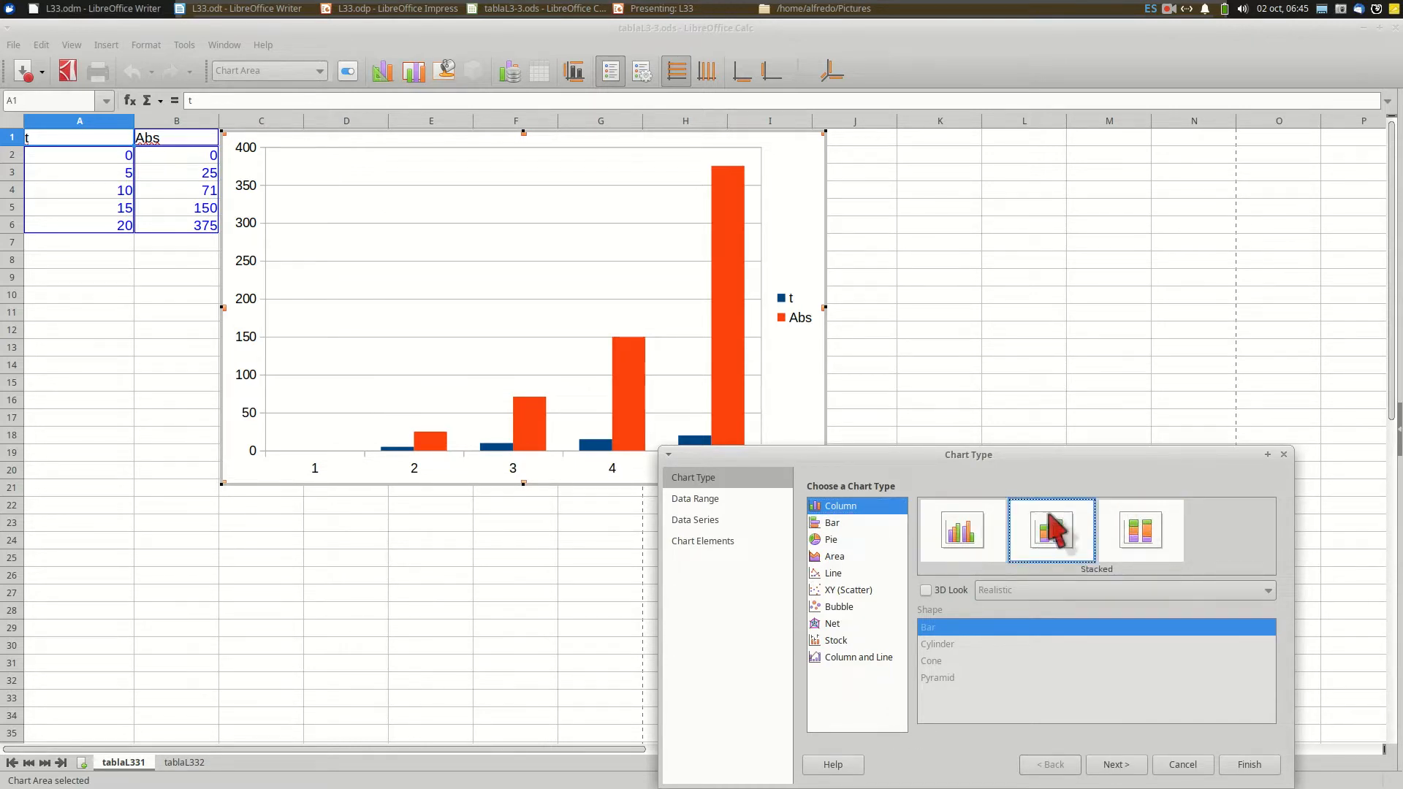
pyautogui.click(1140, 532)
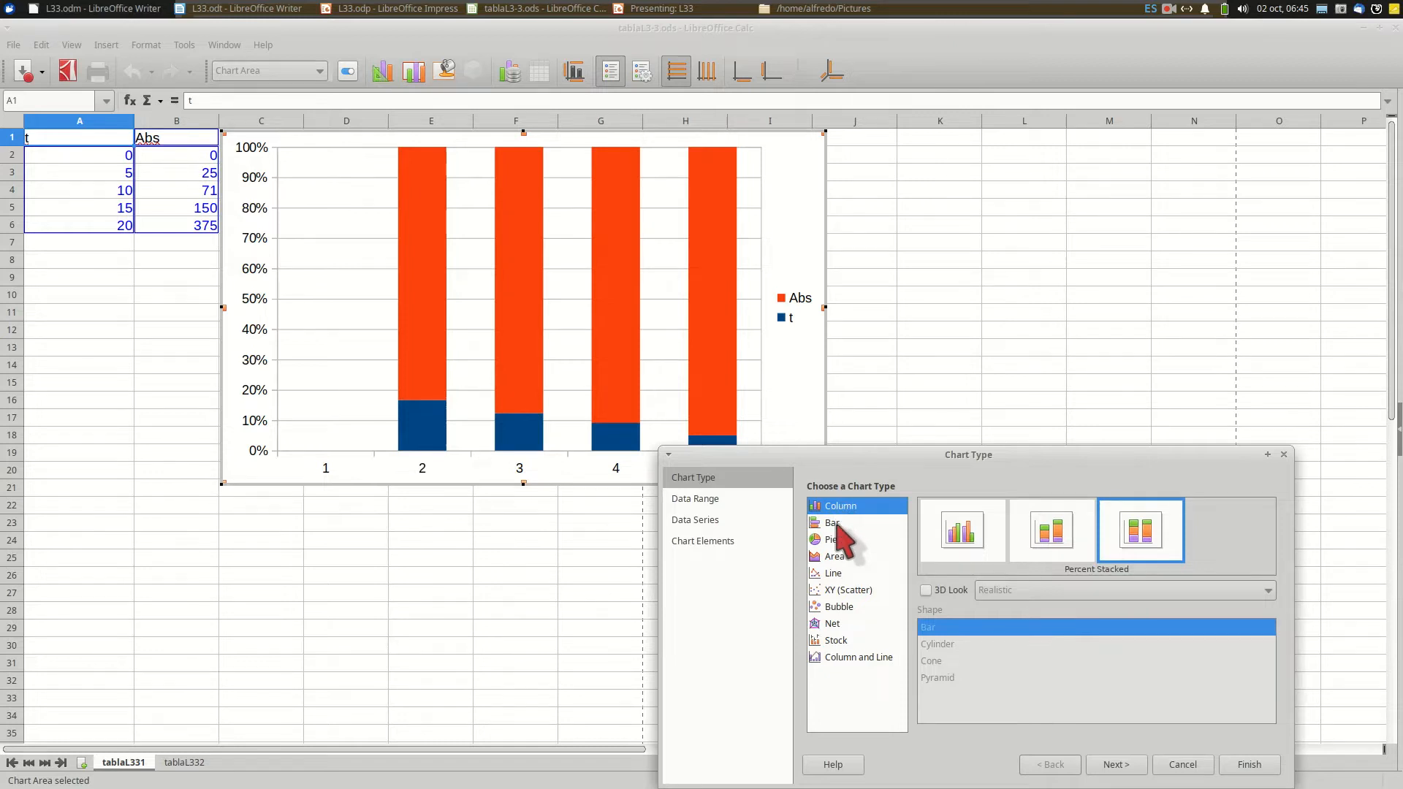
pyautogui.click(833, 523)
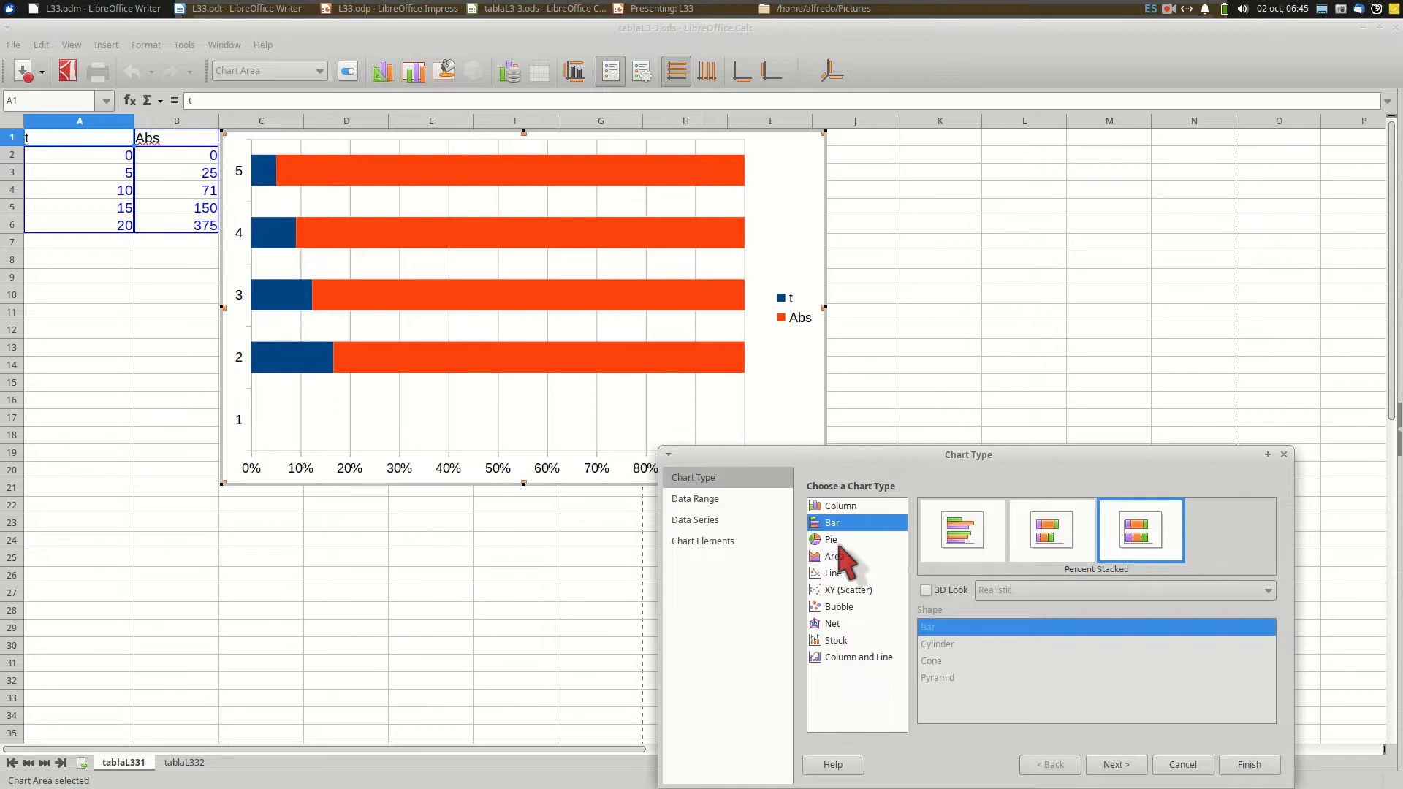
# Change the chart type to XY (Scatter) with the Points and Lines variant.
pyautogui.click(840, 590)
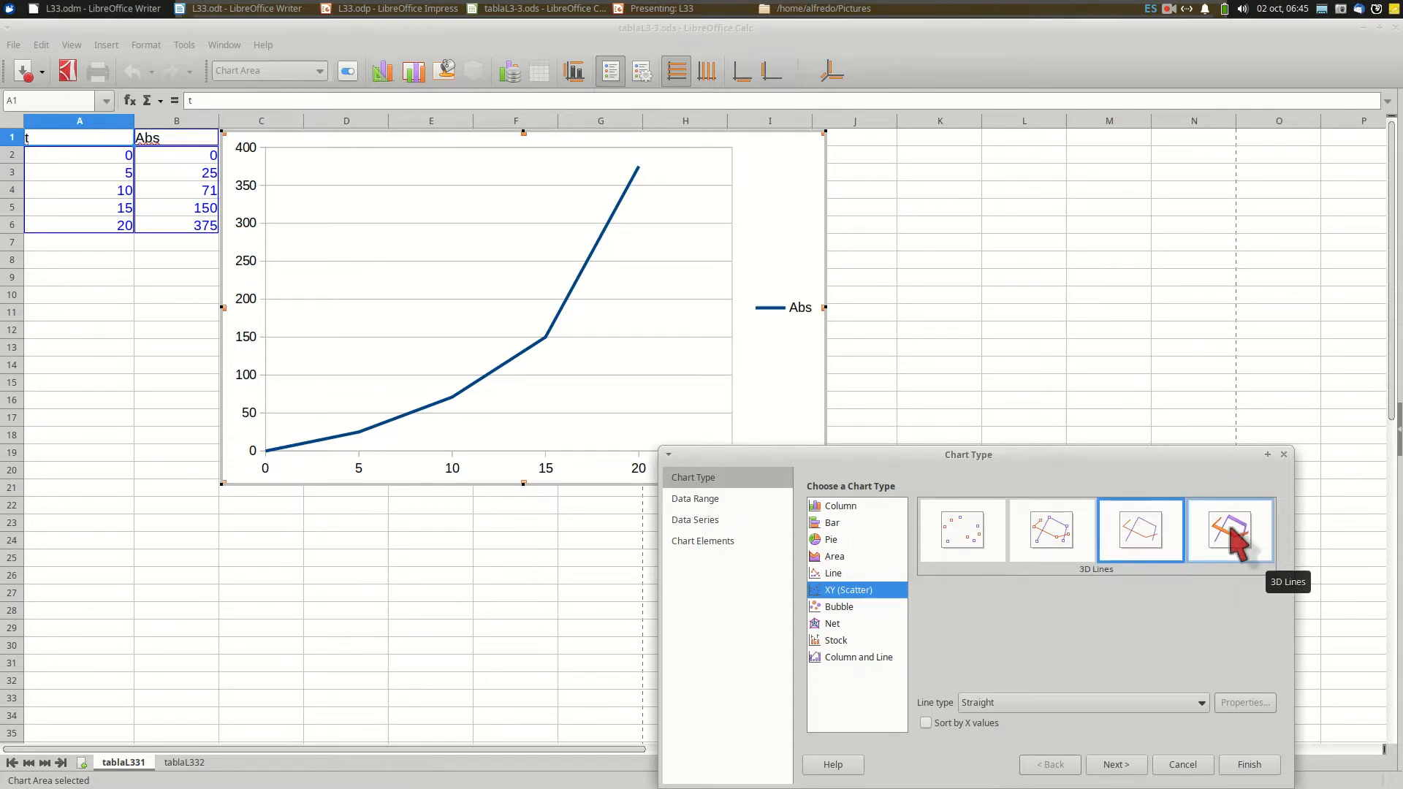
pyautogui.click(1061, 548)
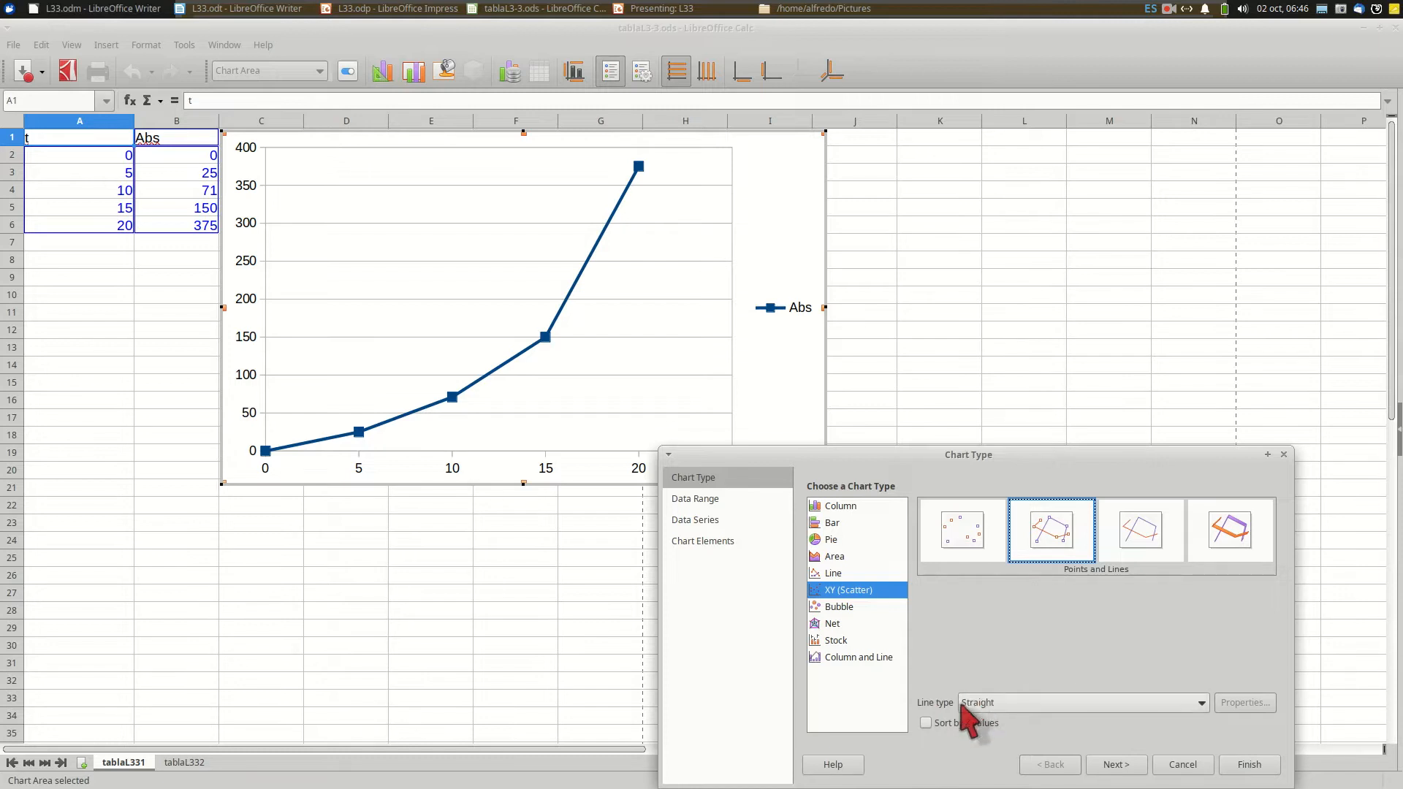
# Try the Smooth line type with B-spline curves on the scatter chart.
pyautogui.click(1074, 701)
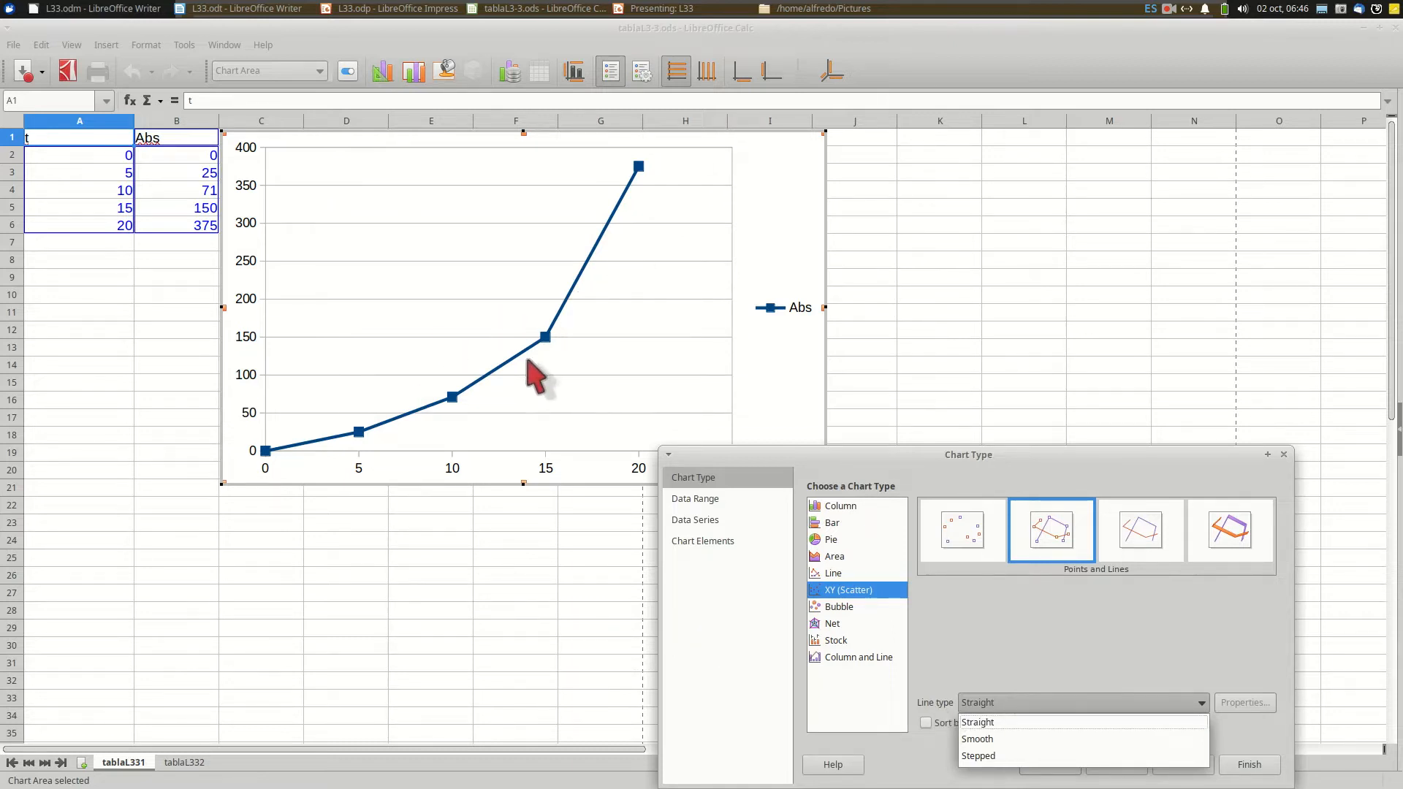
pyautogui.click(1005, 740)
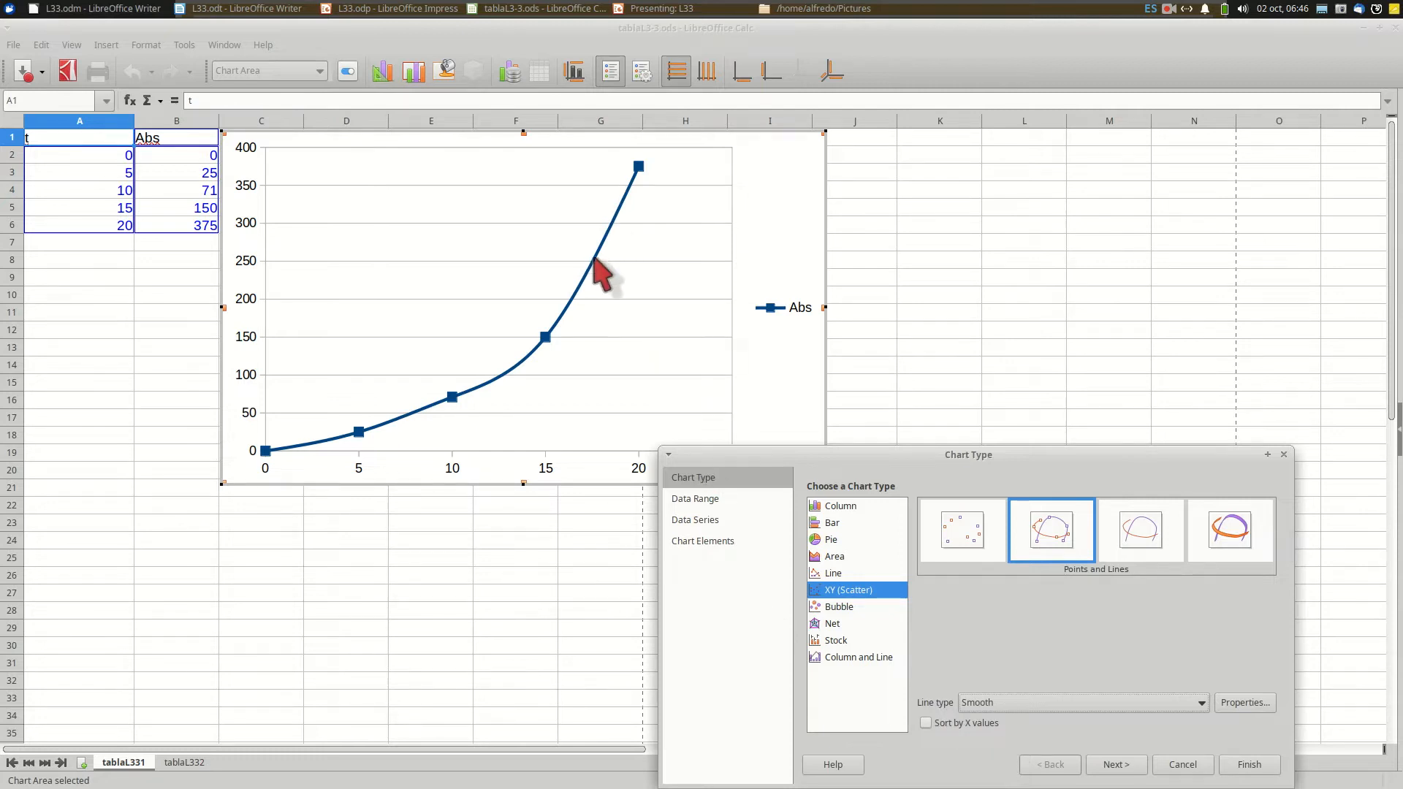
pyautogui.click(1245, 703)
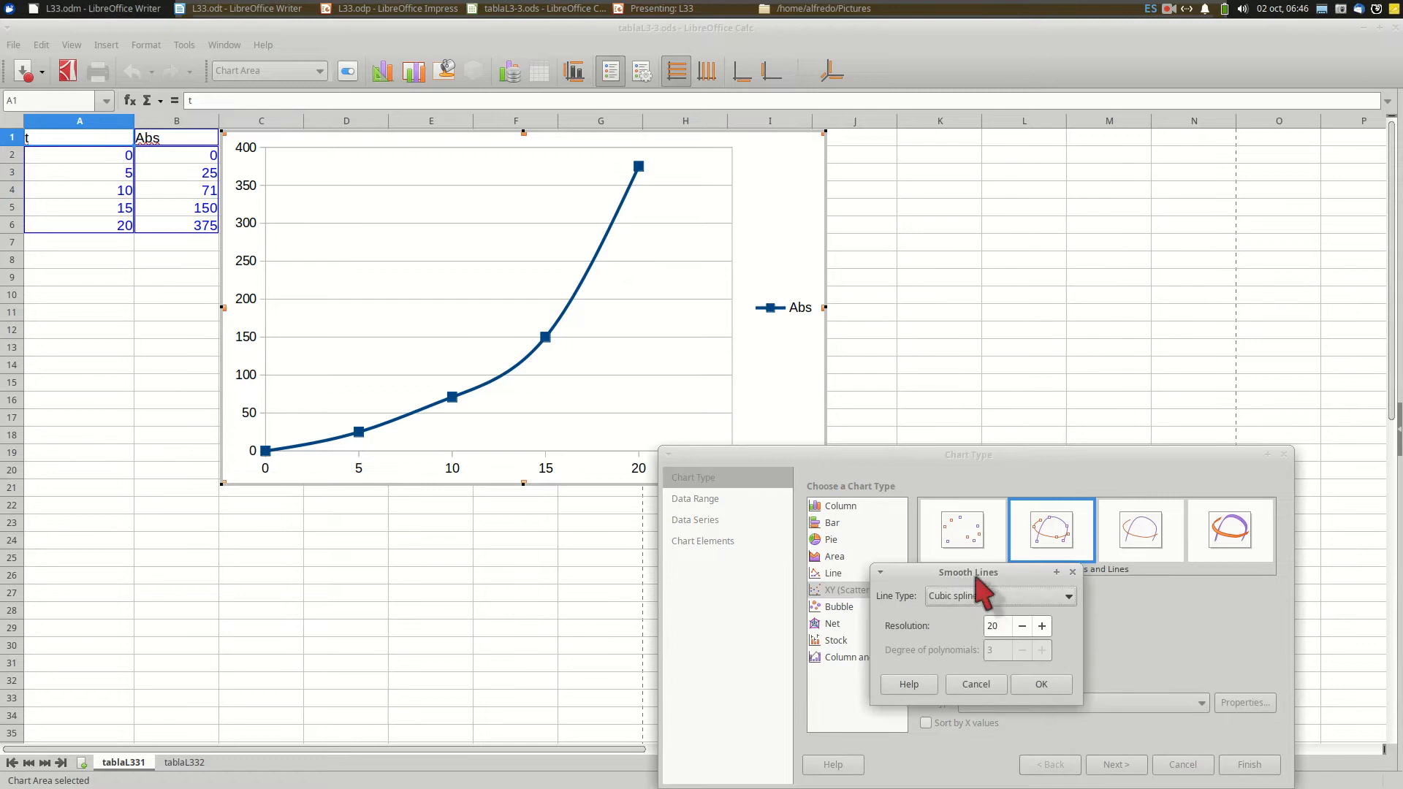
pyautogui.moveTo(977, 575); pyautogui.dragTo(827, 239)
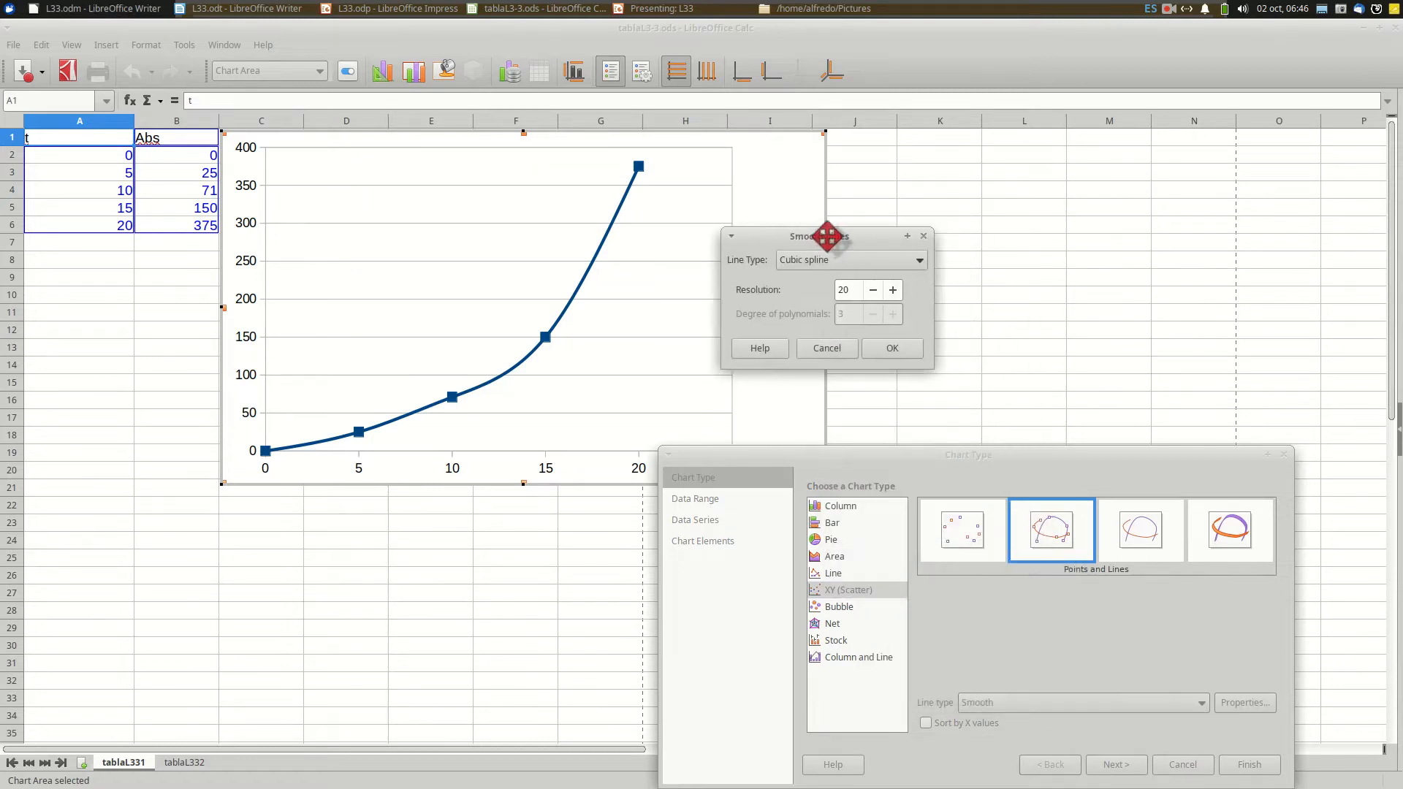
pyautogui.click(846, 263)
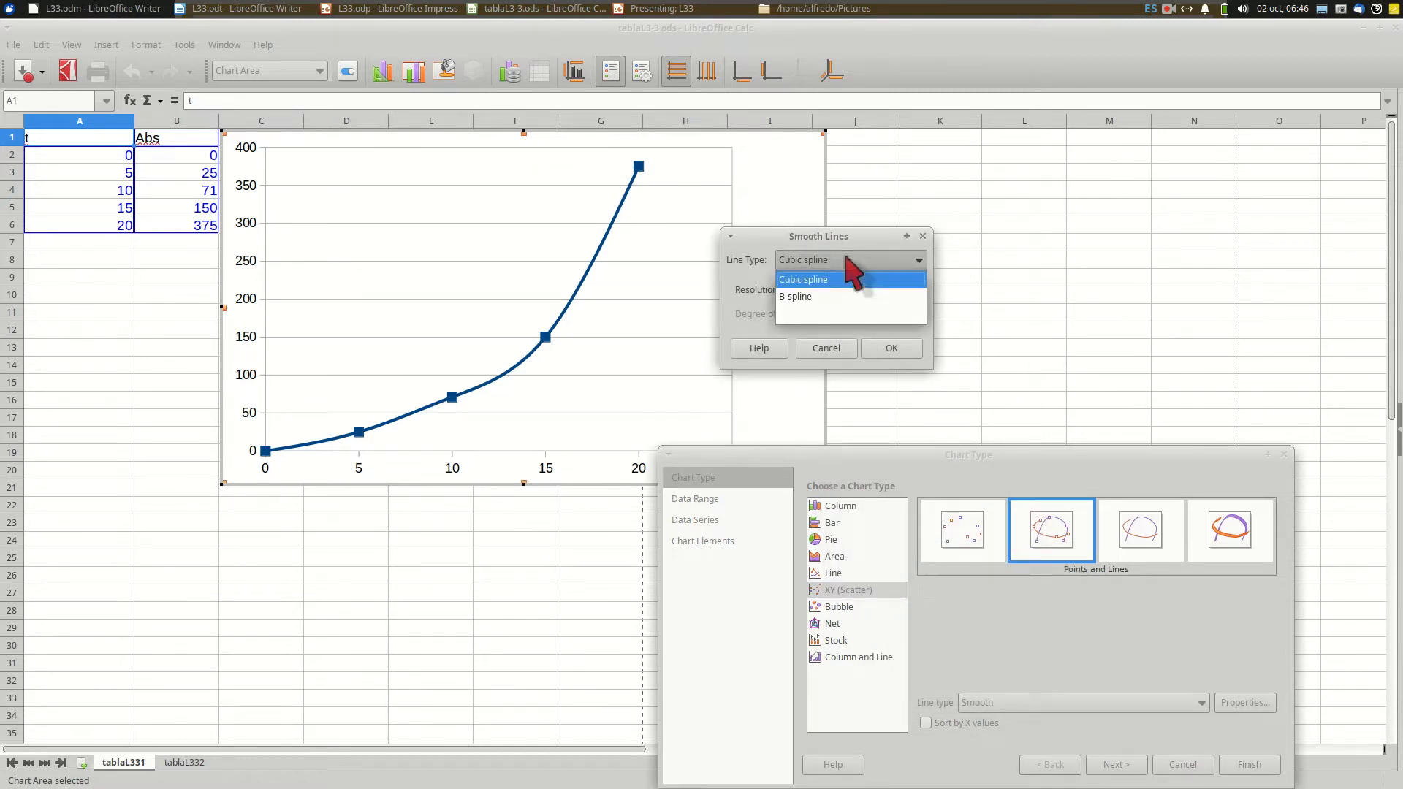
pyautogui.click(798, 299)
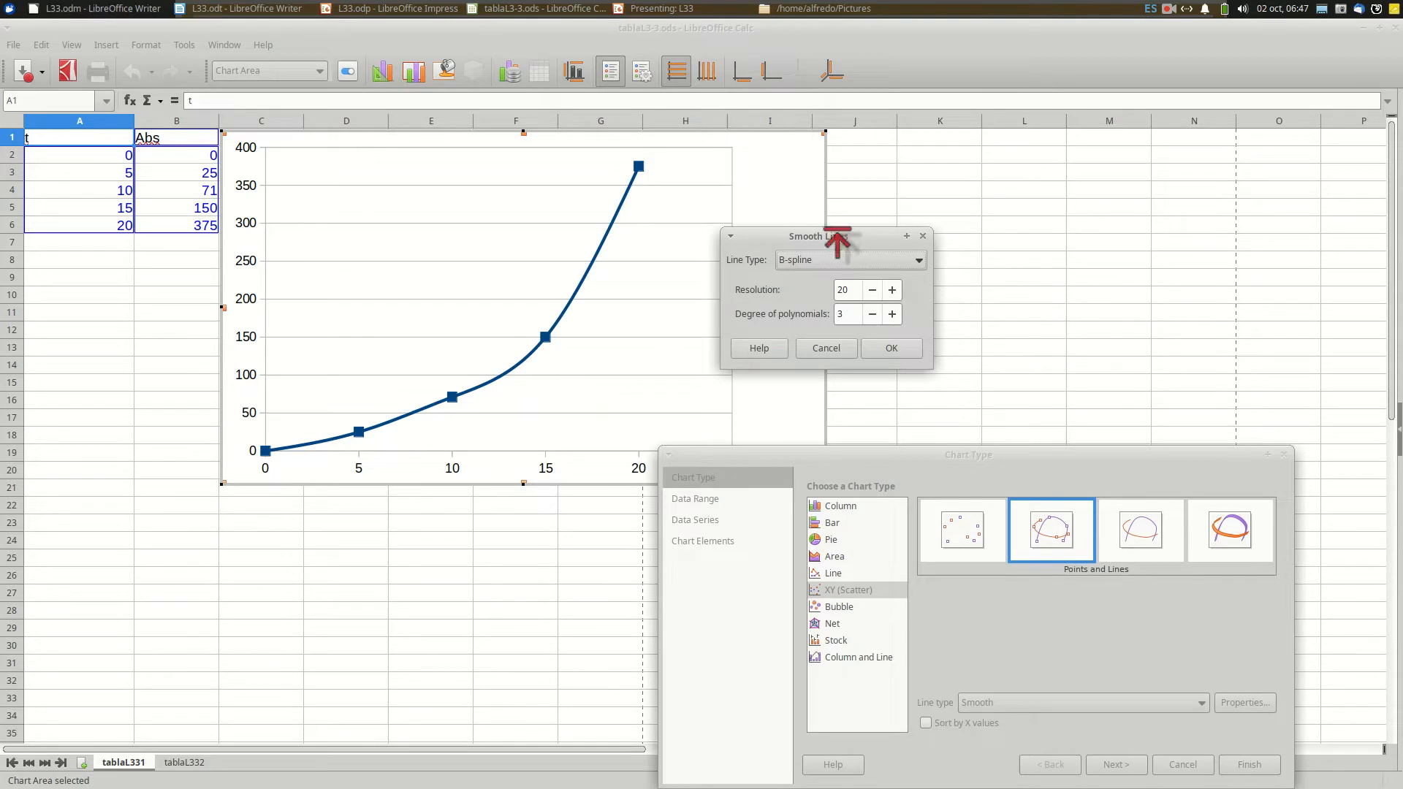
pyautogui.moveTo(838, 234); pyautogui.dragTo(874, 279)
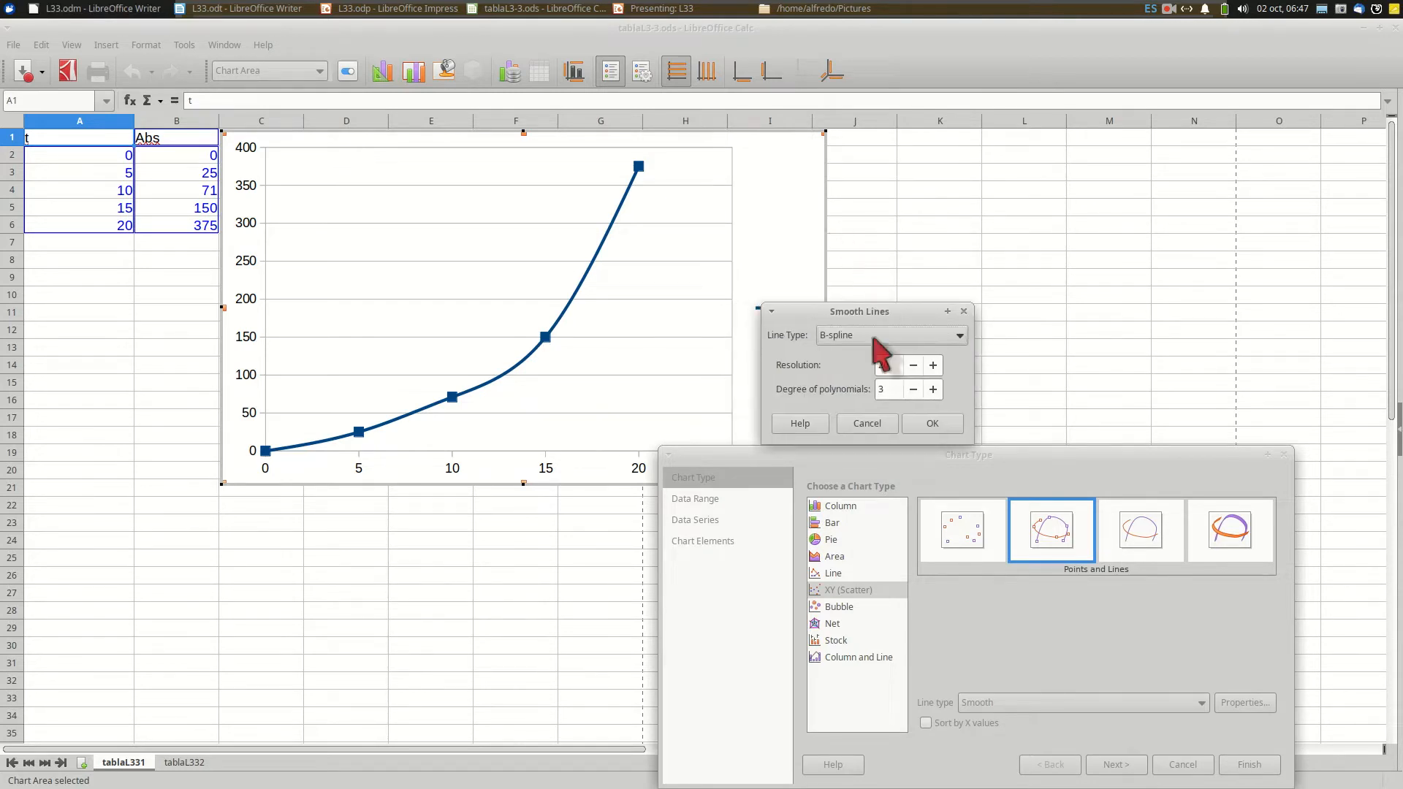
pyautogui.click(921, 426)
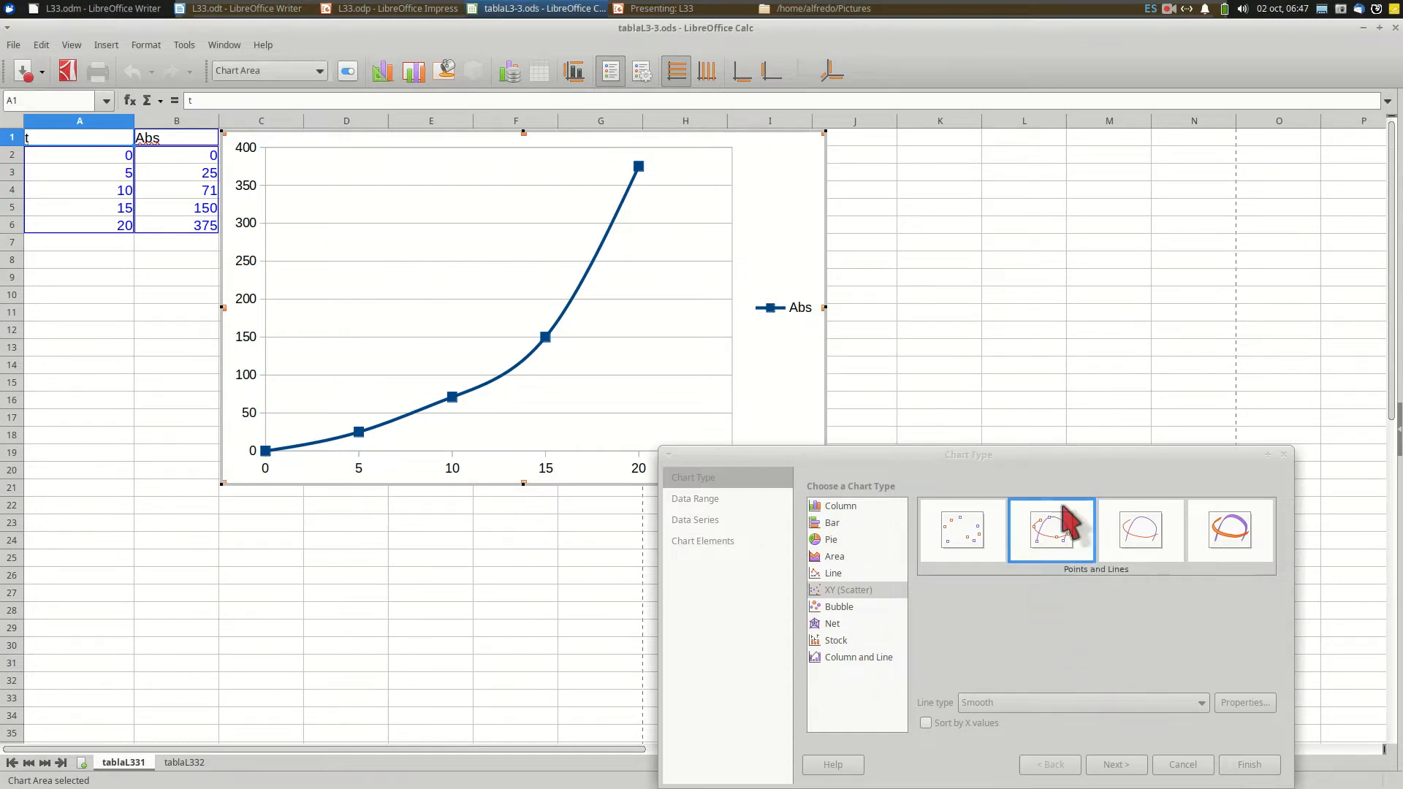
pyautogui.moveTo(1036, 459); pyautogui.dragTo(983, 458)
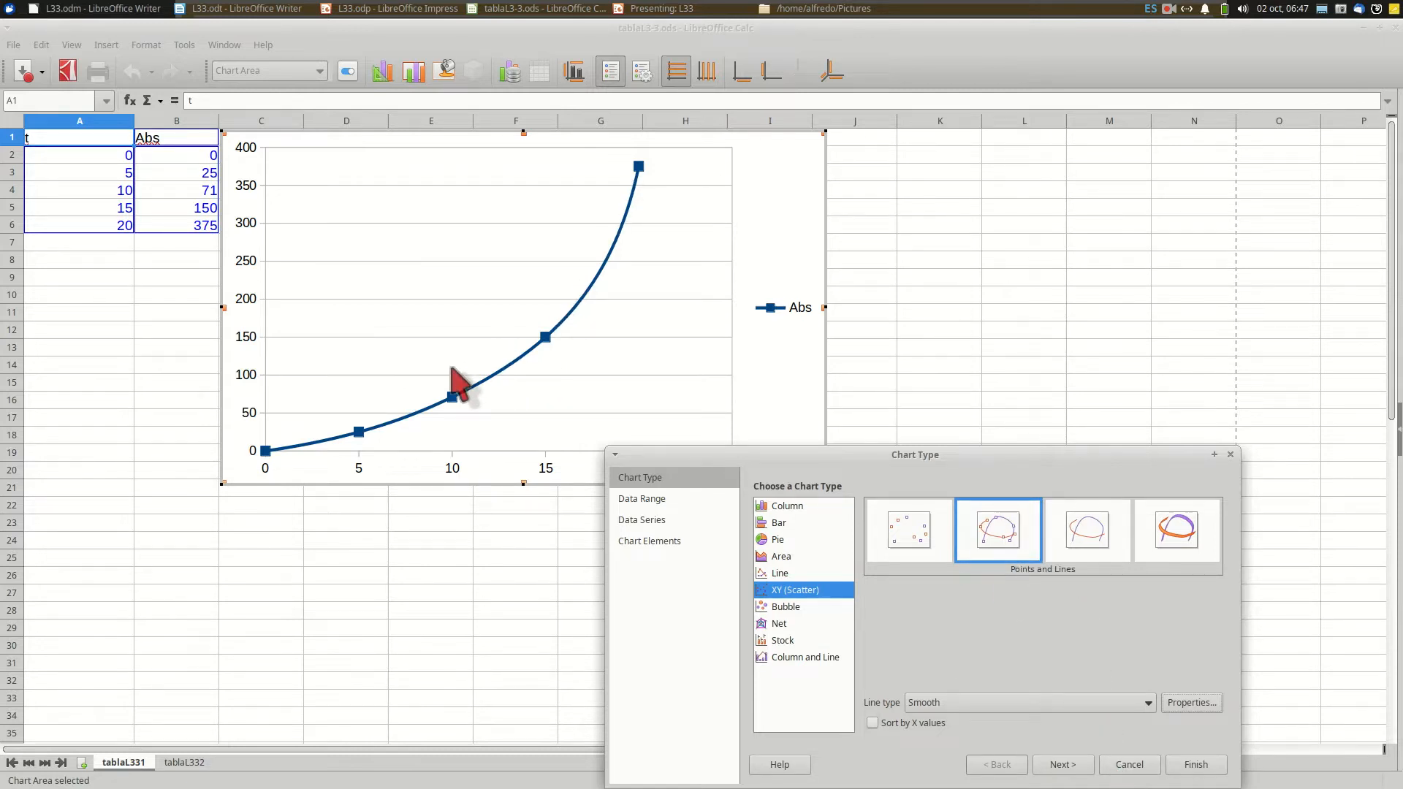
# Try the Stepped line type on the scatter chart, with stepping set to End with horizontal line.
pyautogui.click(974, 704)
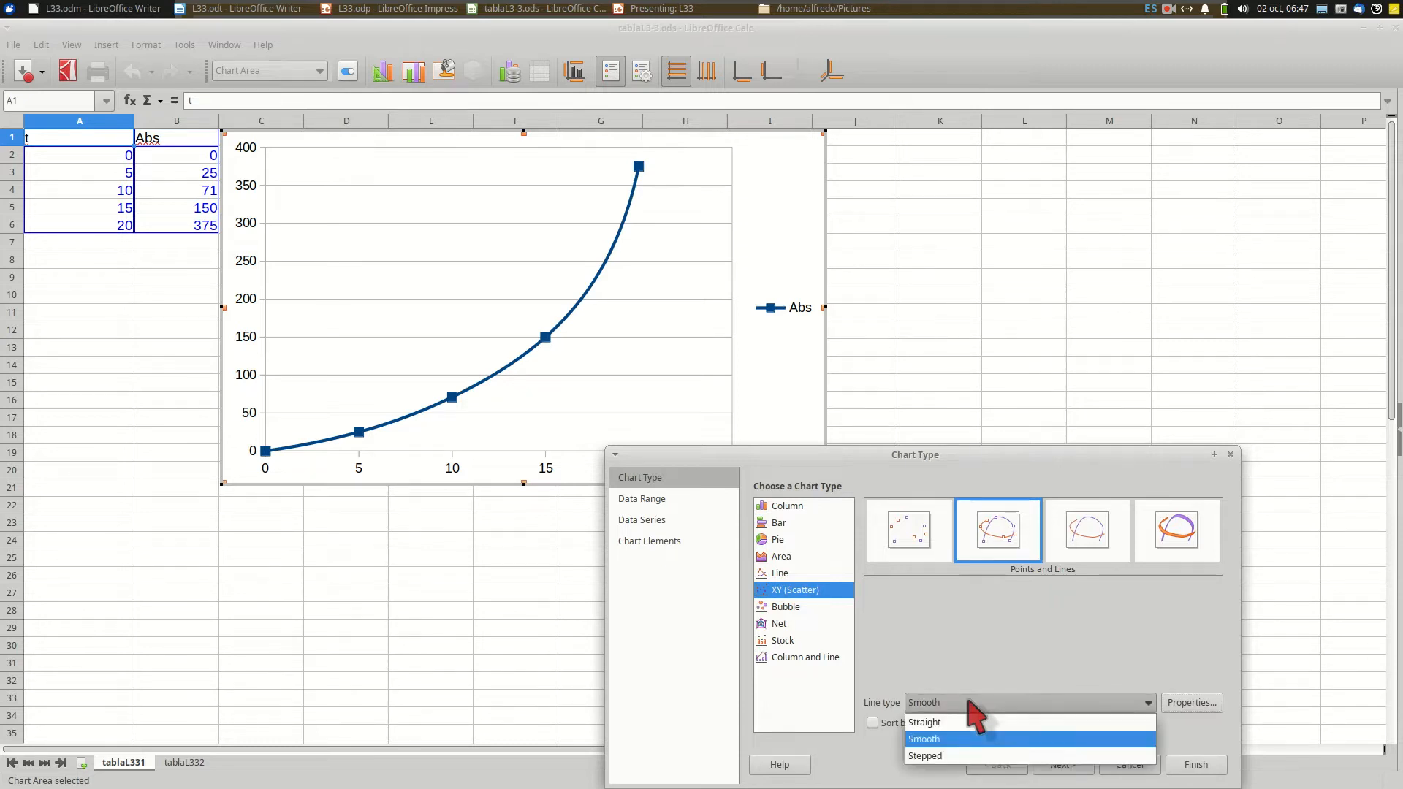
pyautogui.click(972, 757)
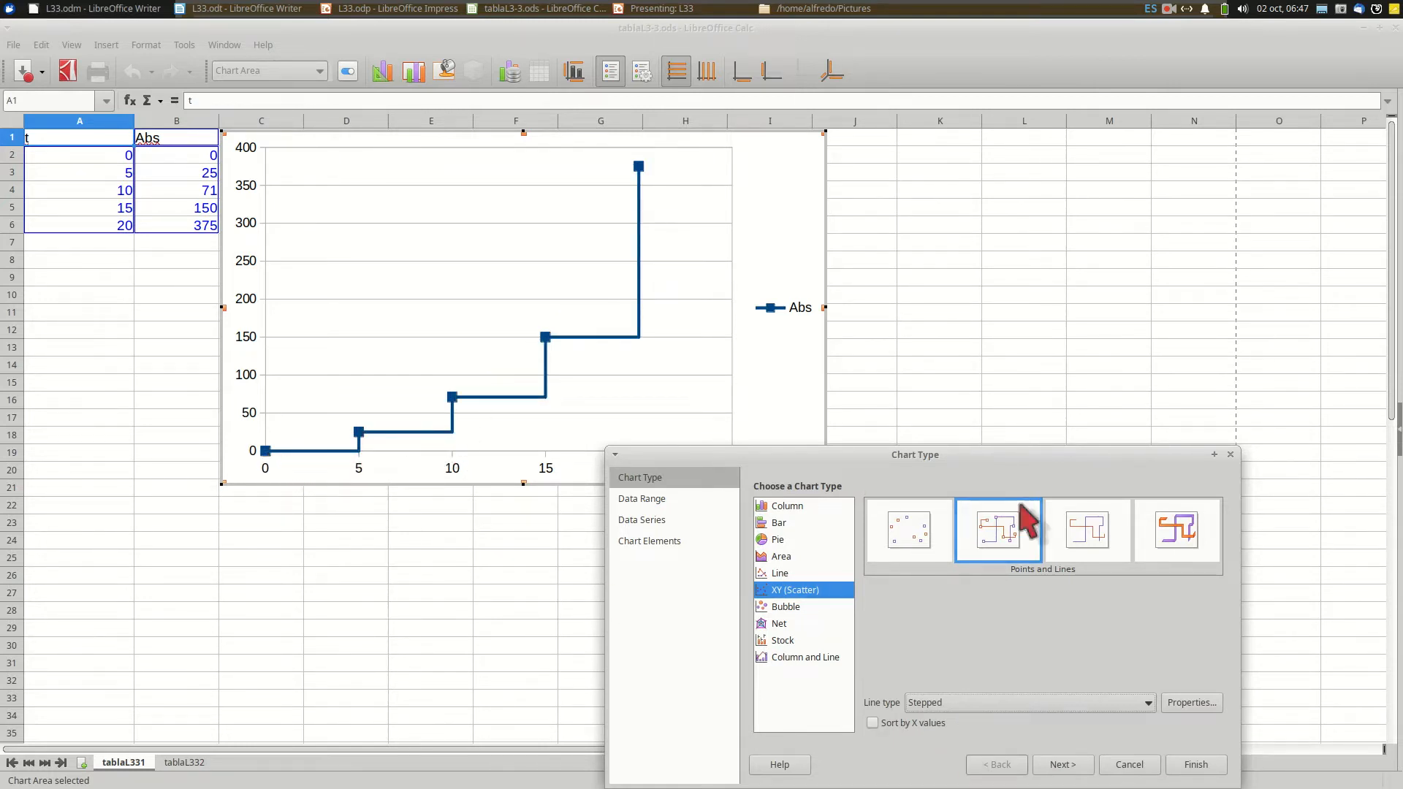
pyautogui.click(1193, 703)
pyautogui.moveTo(898, 560); pyautogui.dragTo(806, 265)
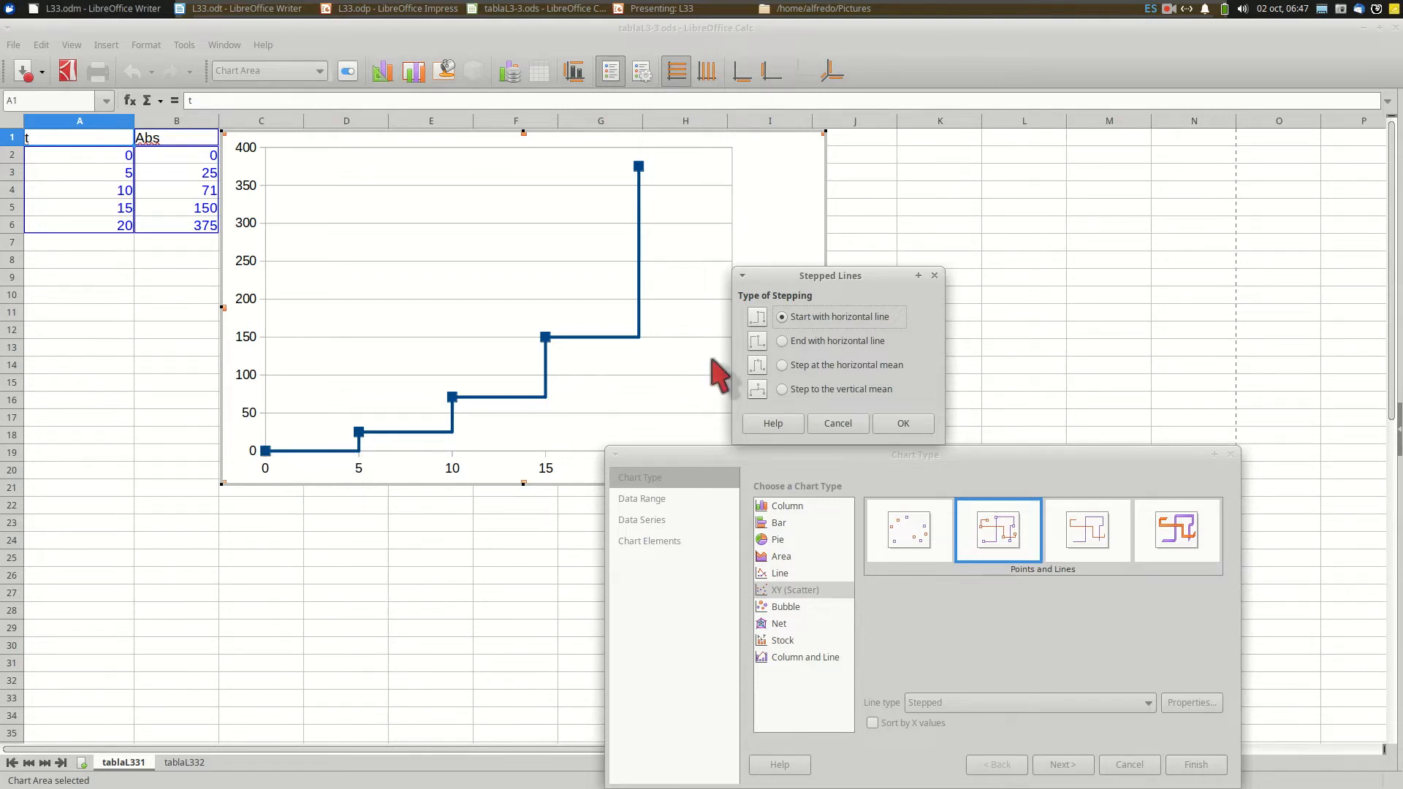
pyautogui.click(782, 341)
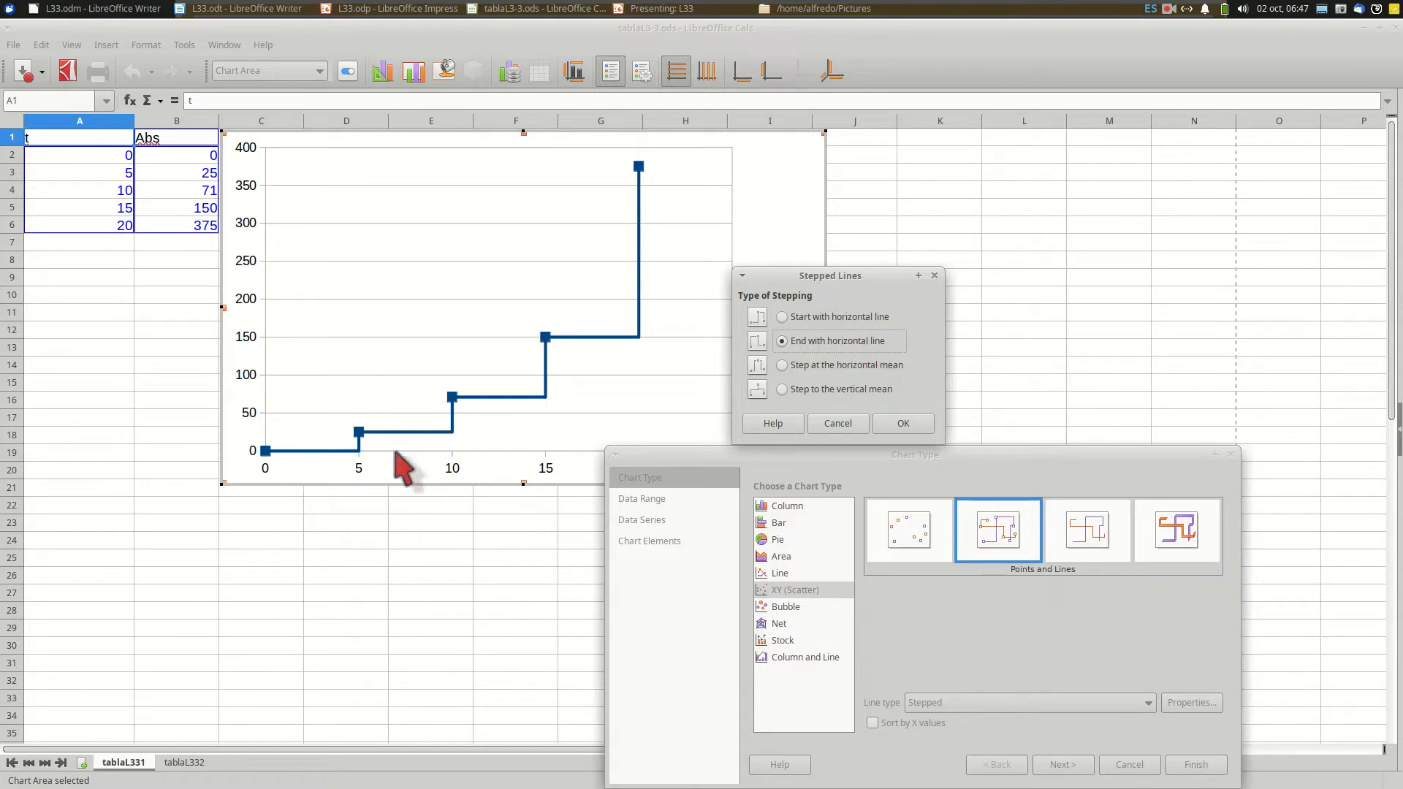
pyautogui.click(901, 426)
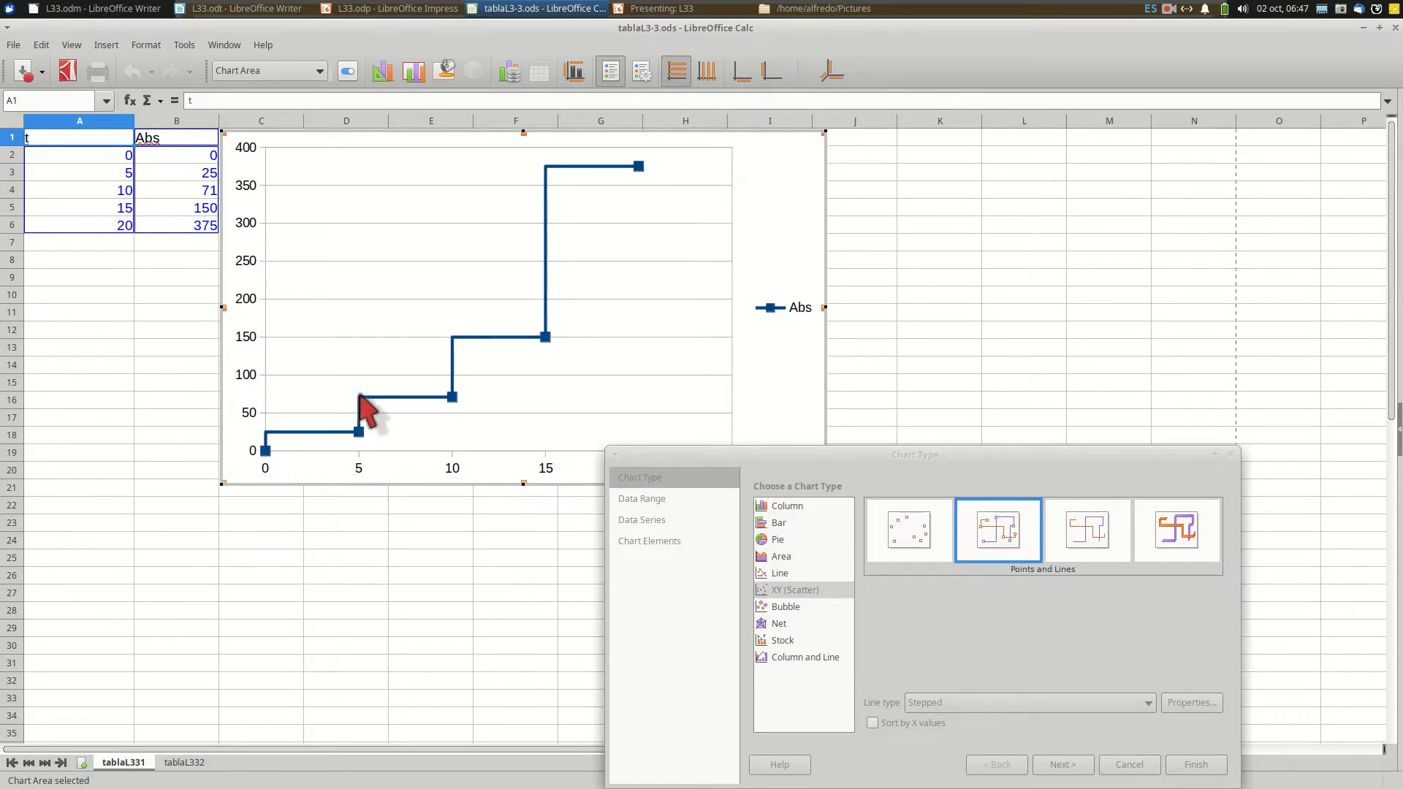
# Try the Step at the horizontal mean option for the chart's stepped lines.
pyautogui.click(1181, 703)
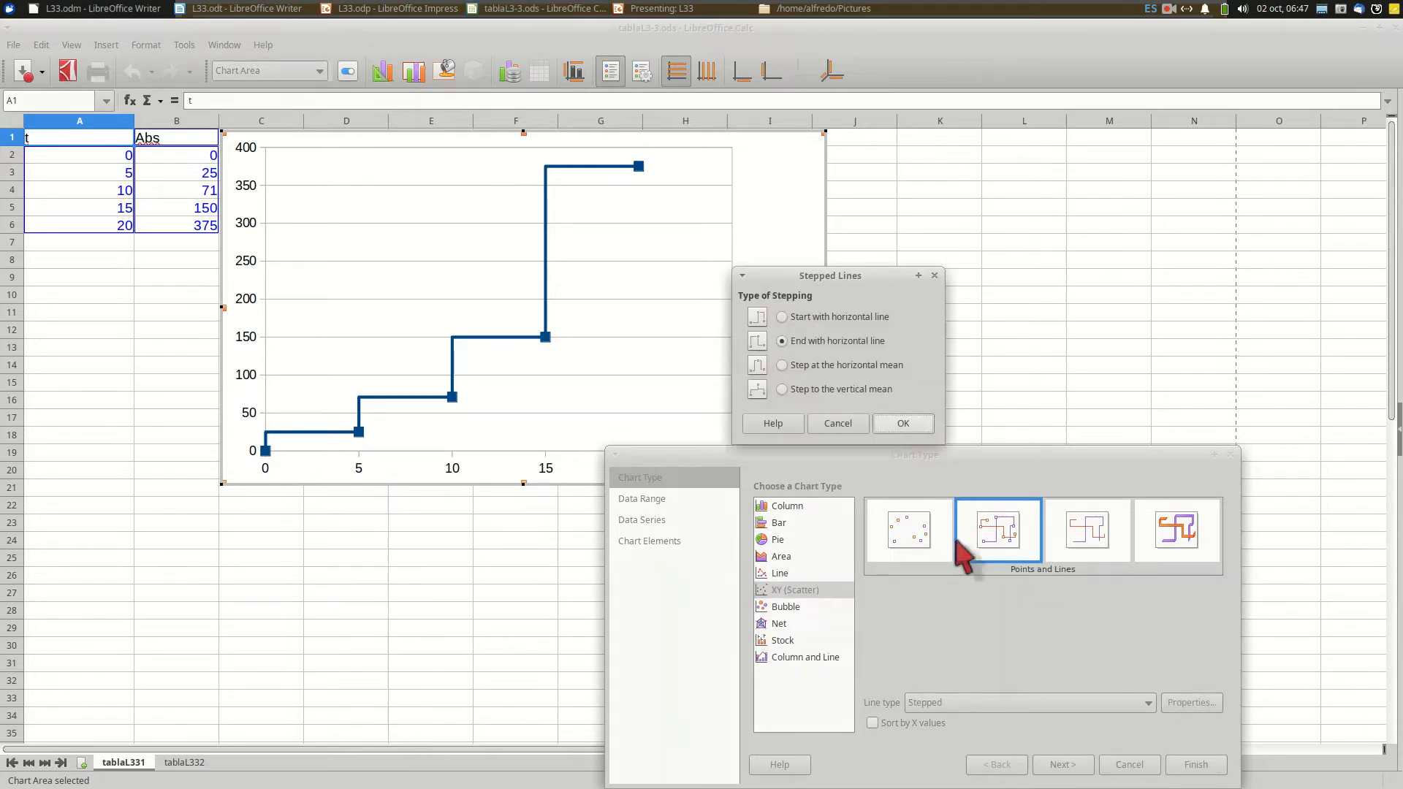
pyautogui.click(782, 366)
pyautogui.click(904, 424)
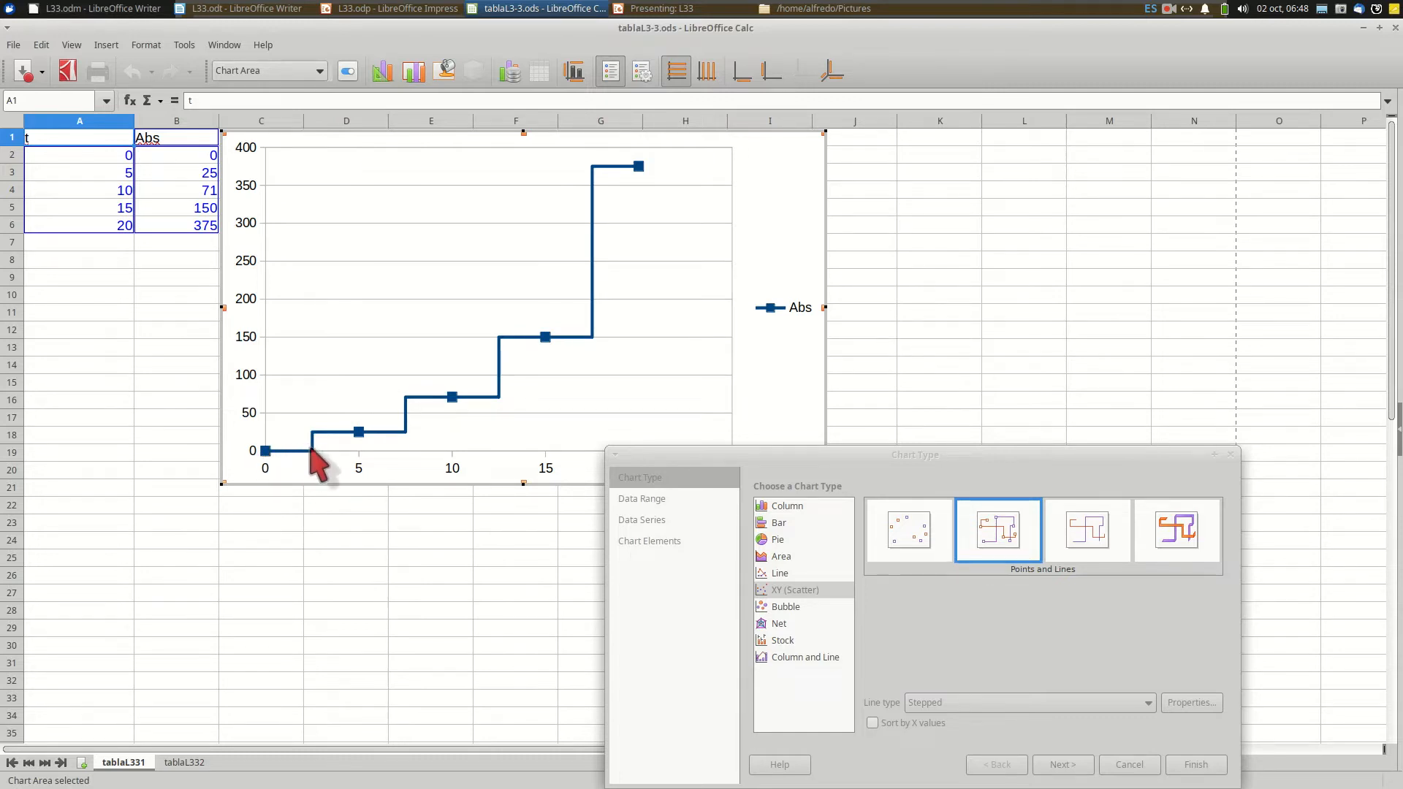
# Try the Step to the vertical mean option for the chart's stepped lines.
pyautogui.click(1191, 703)
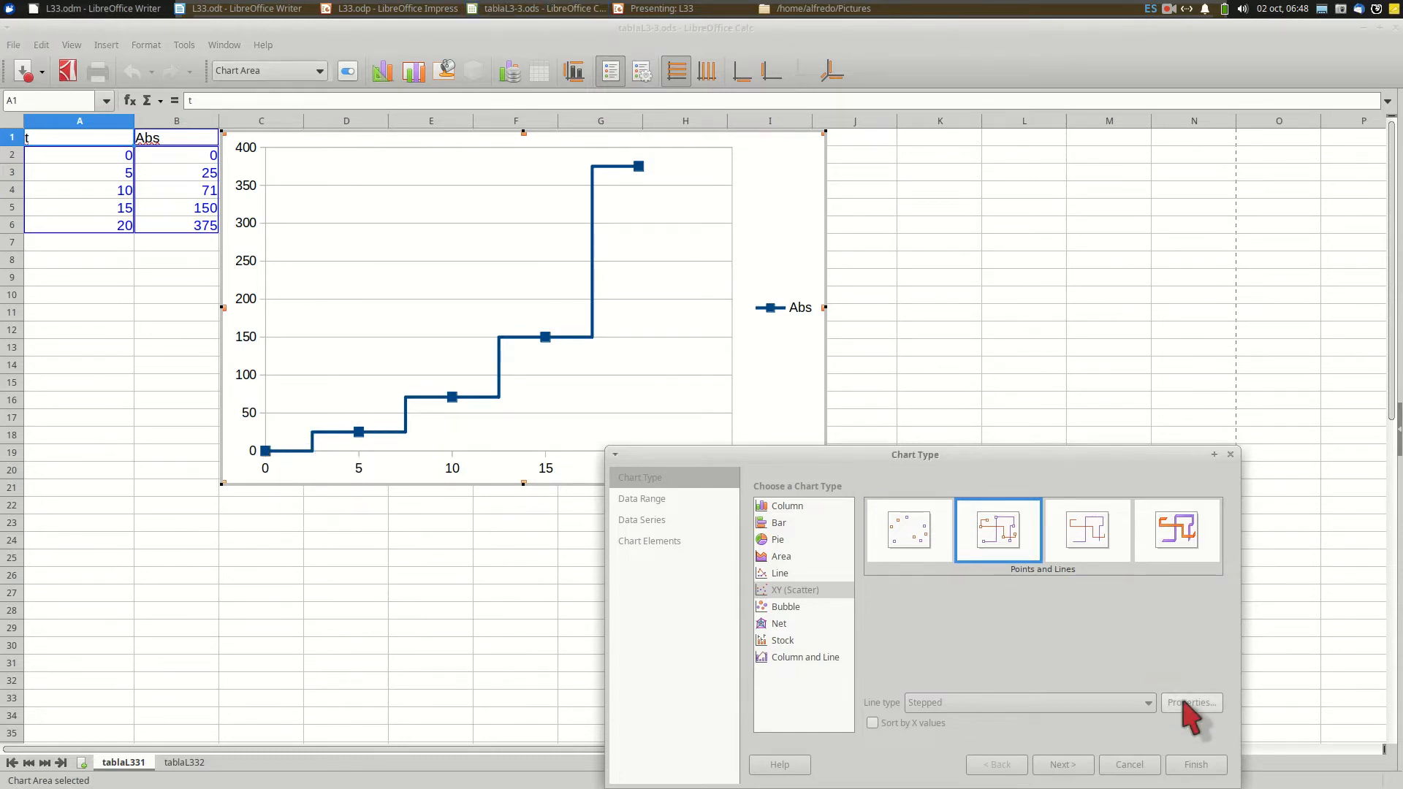
pyautogui.click(782, 390)
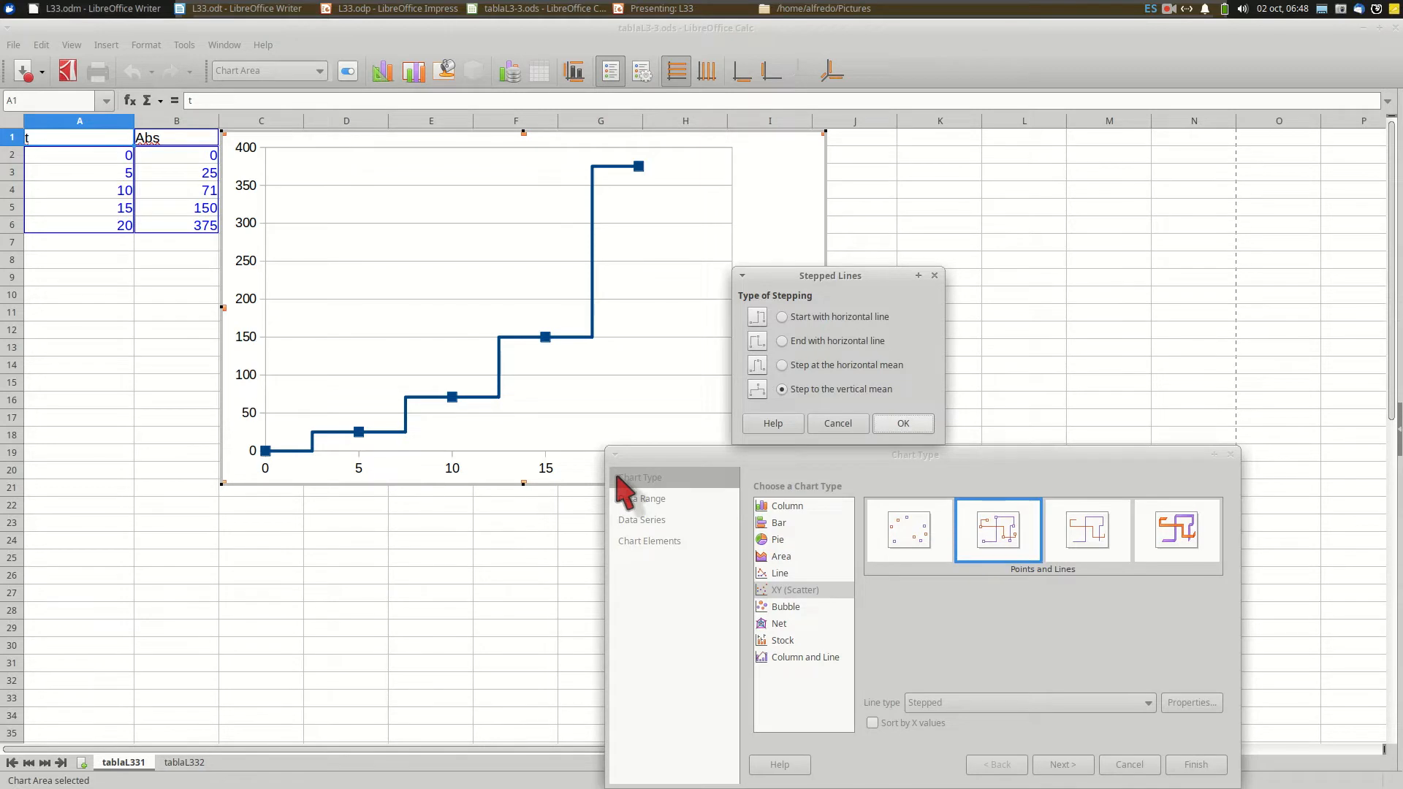
pyautogui.press('Return')
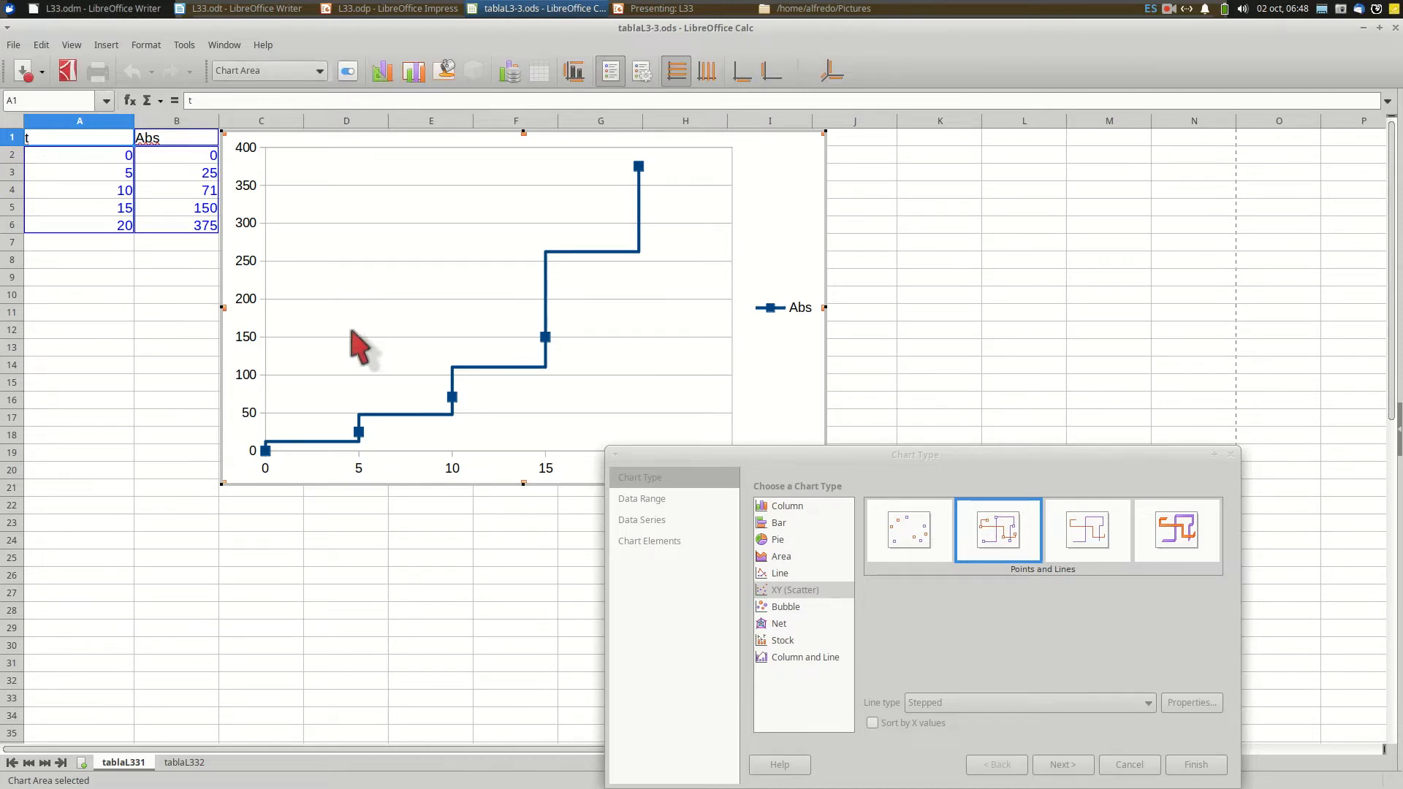
# Set the scatter chart to the Points Only variant with the Straight line type.
pyautogui.click(687, 485)
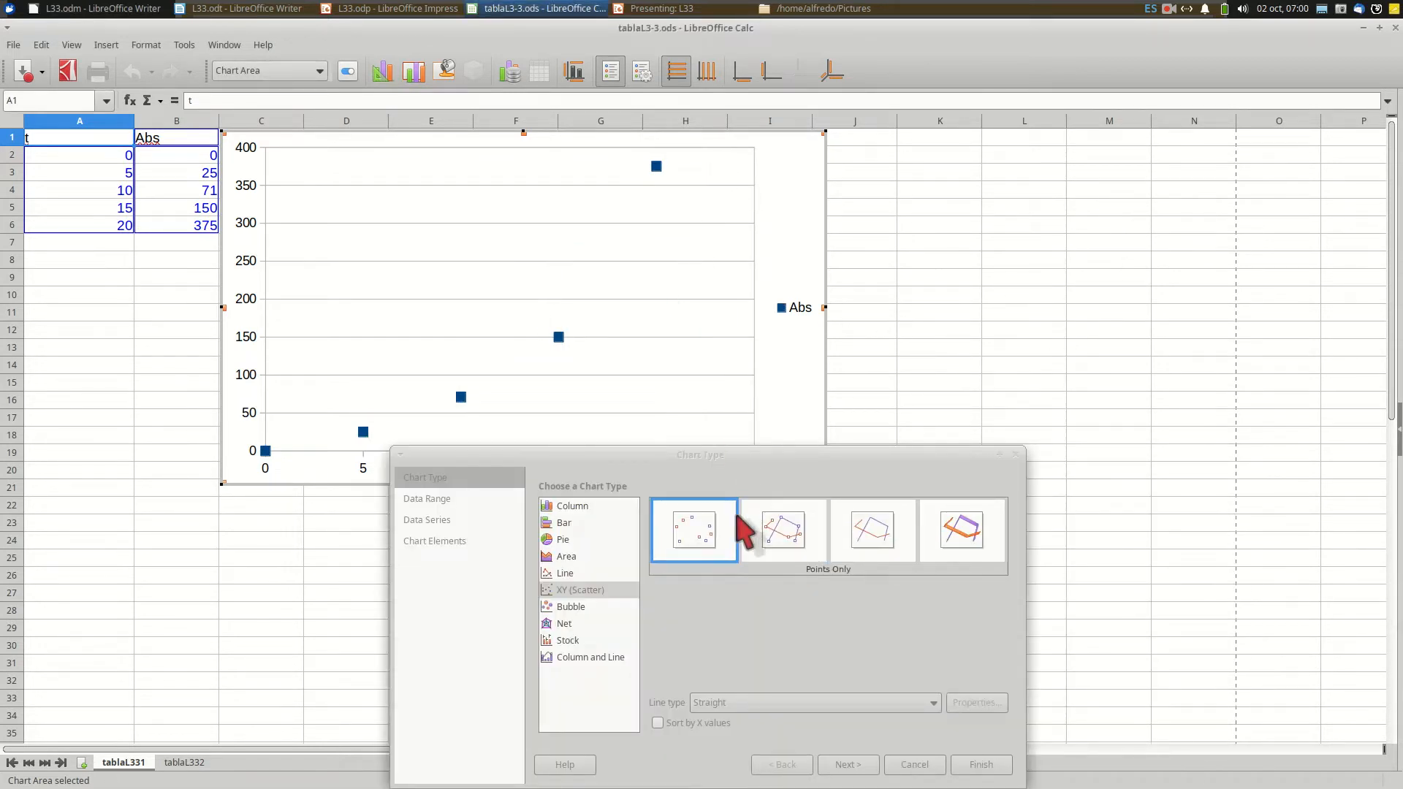
pyautogui.click(455, 482)
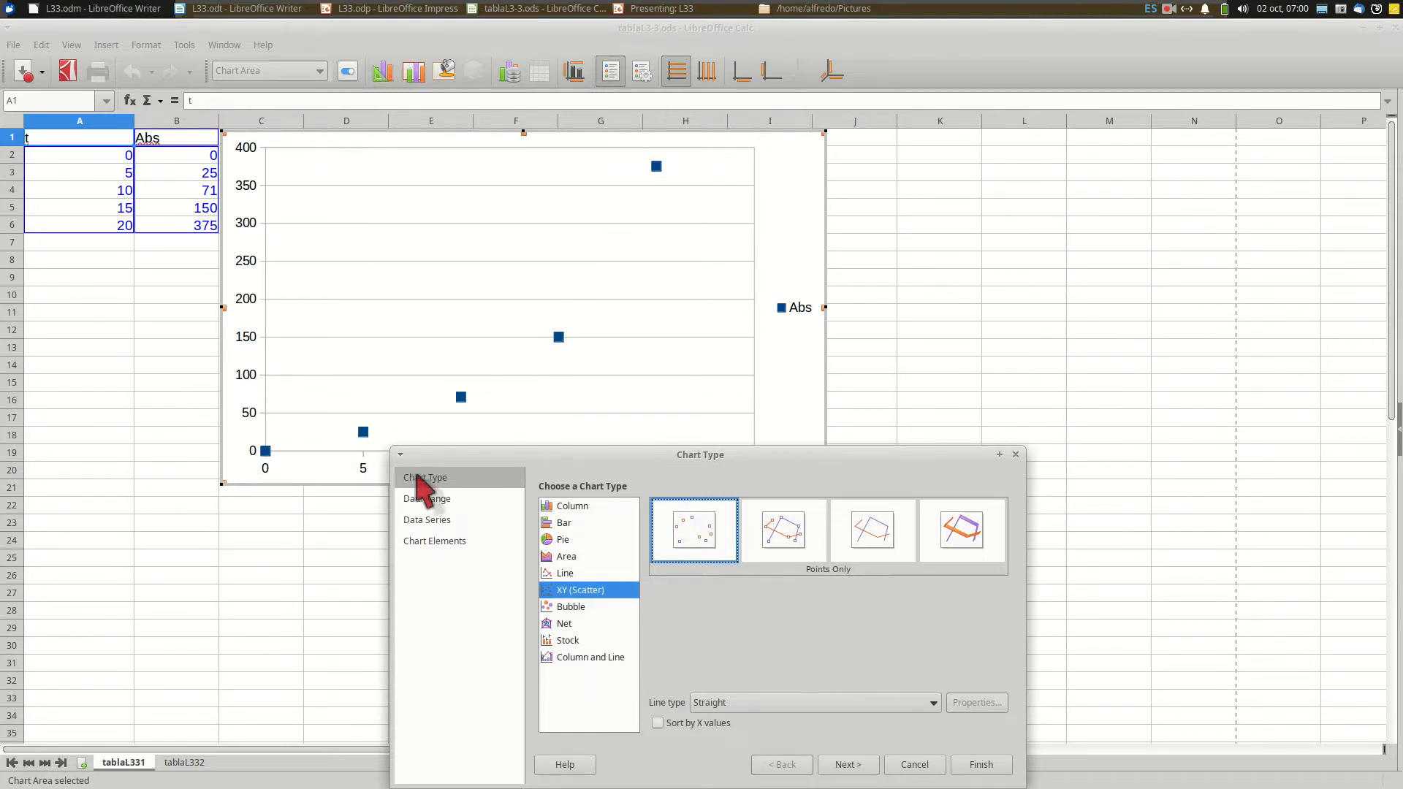
# Review the chart's data range settings and the X-Values and Y-Values ranges of the Abs series.
pyautogui.click(421, 500)
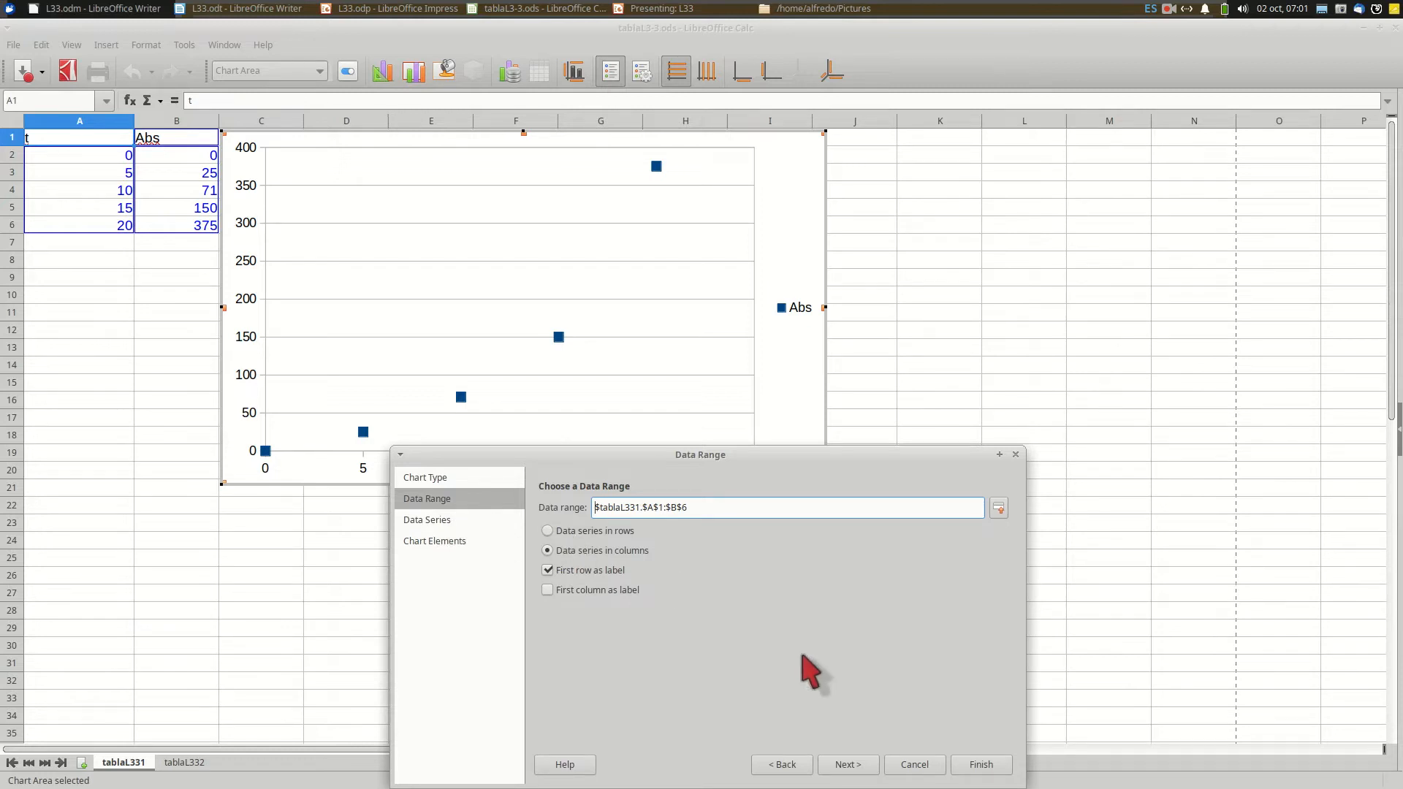
pyautogui.click(851, 767)
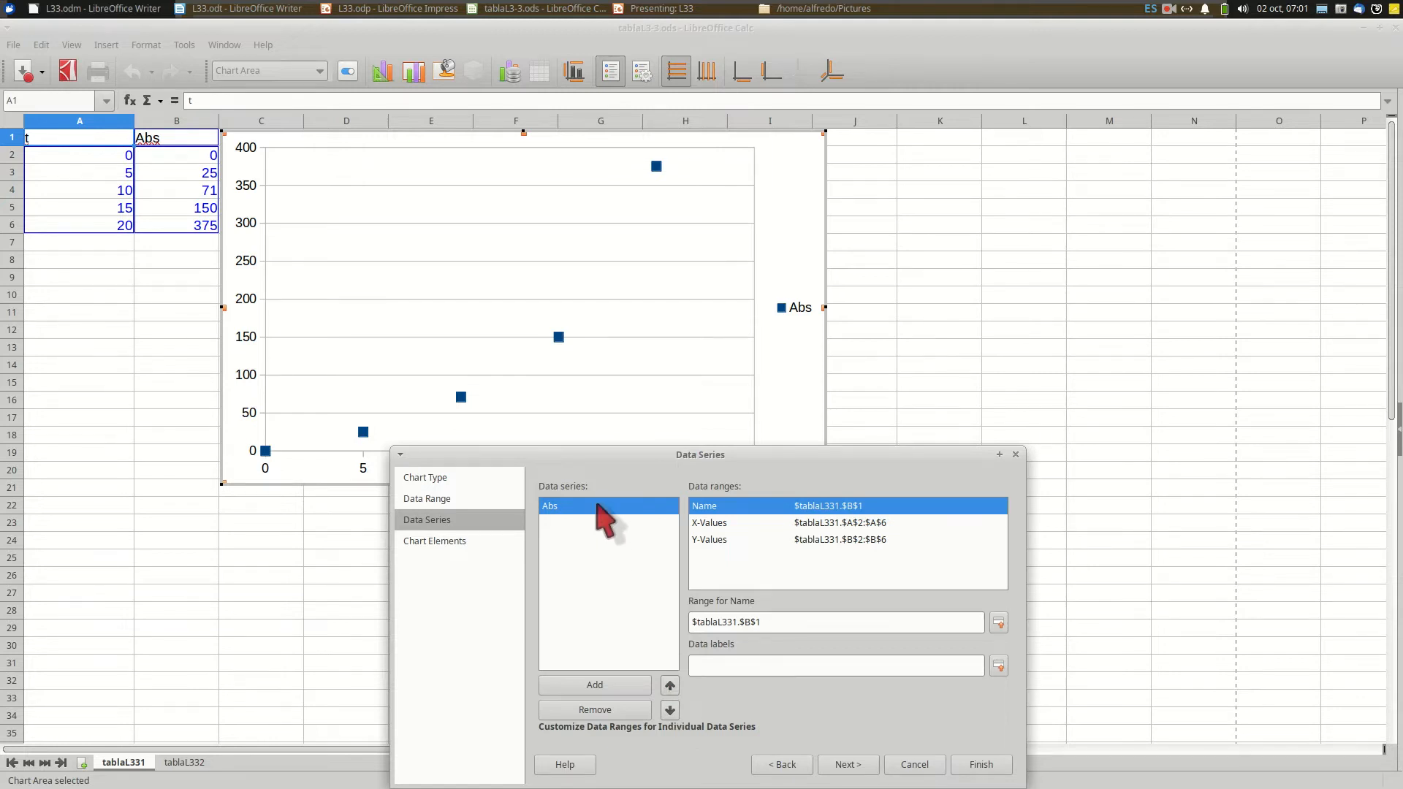
pyautogui.click(731, 523)
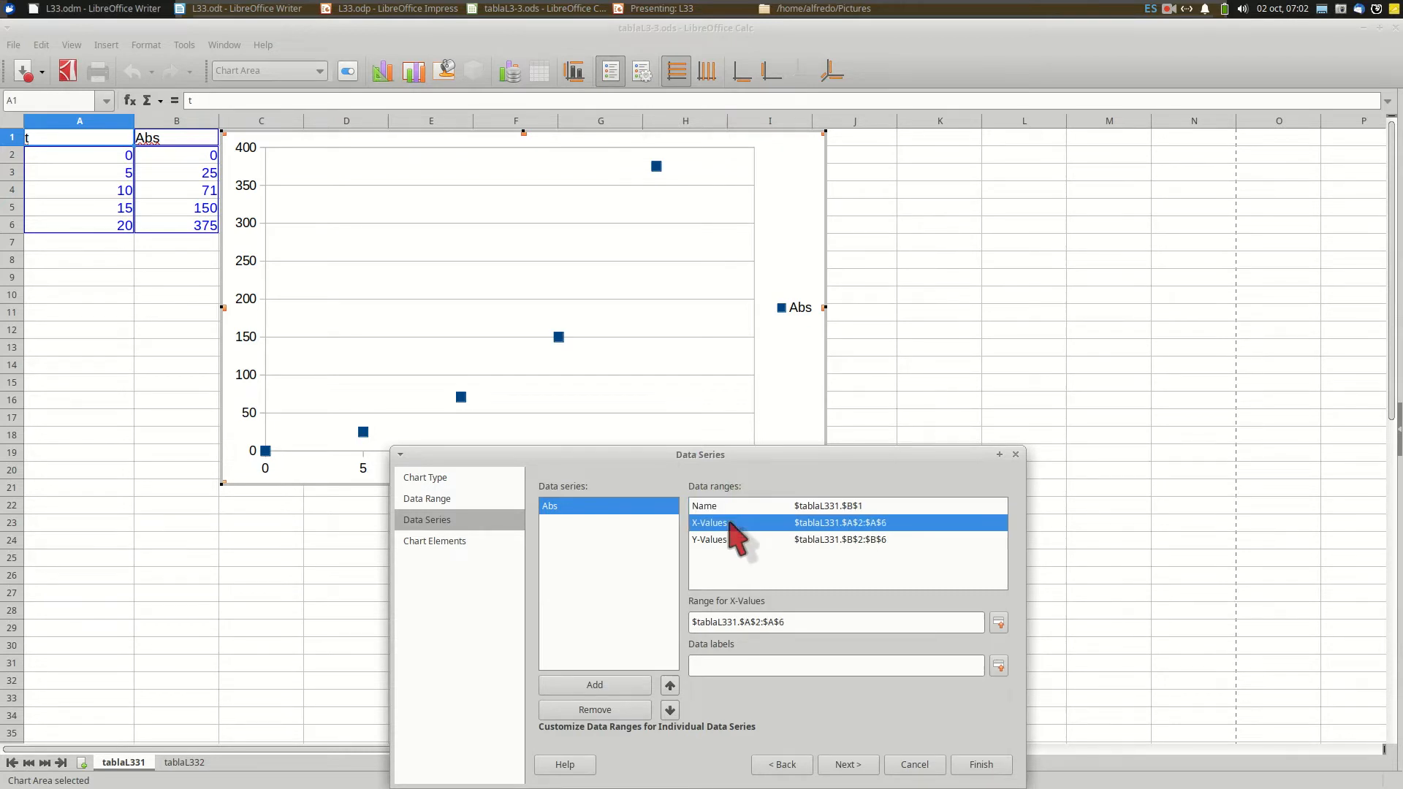
pyautogui.click(729, 541)
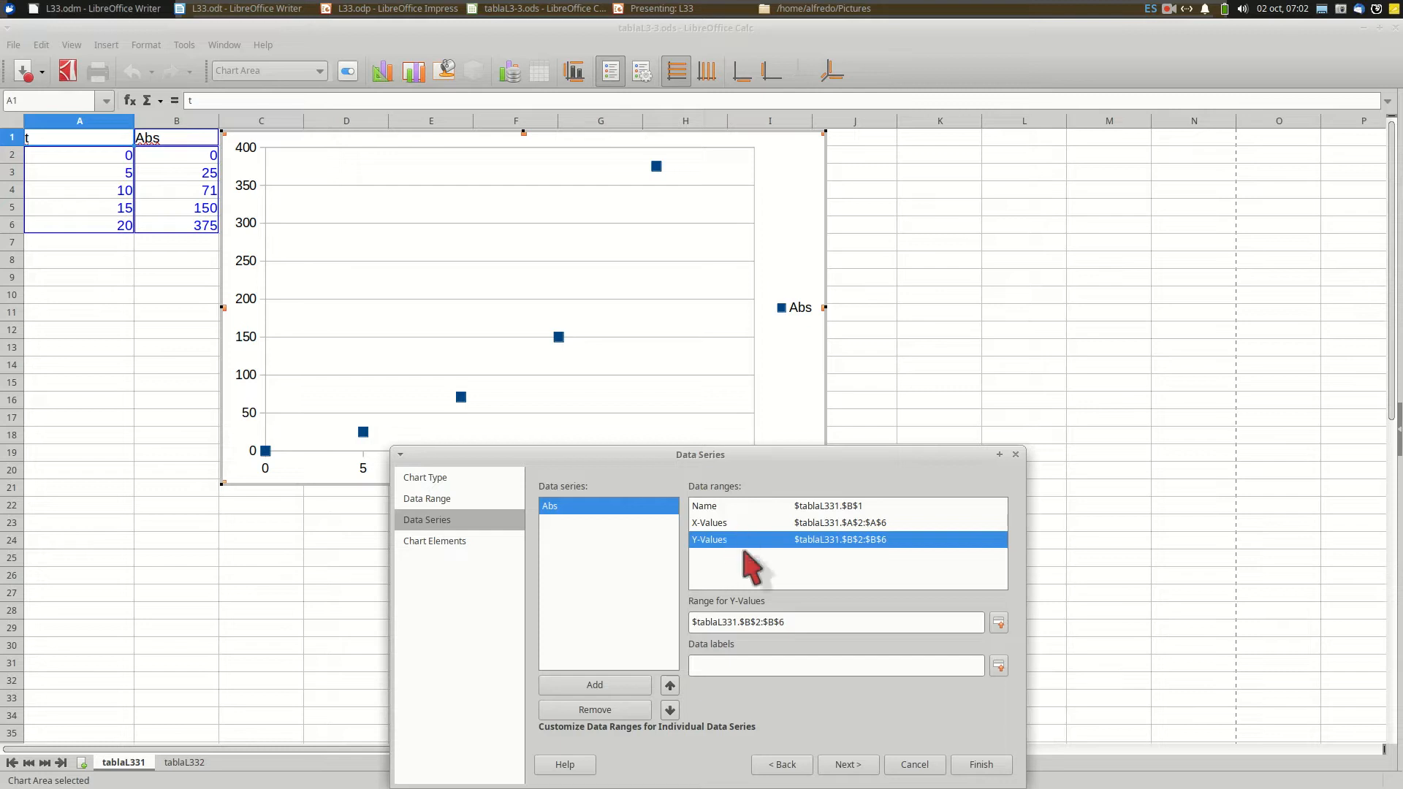
# Compare the cell ranges assigned to the X-Values and Y-Values of the Abs series.
pyautogui.click(753, 524)
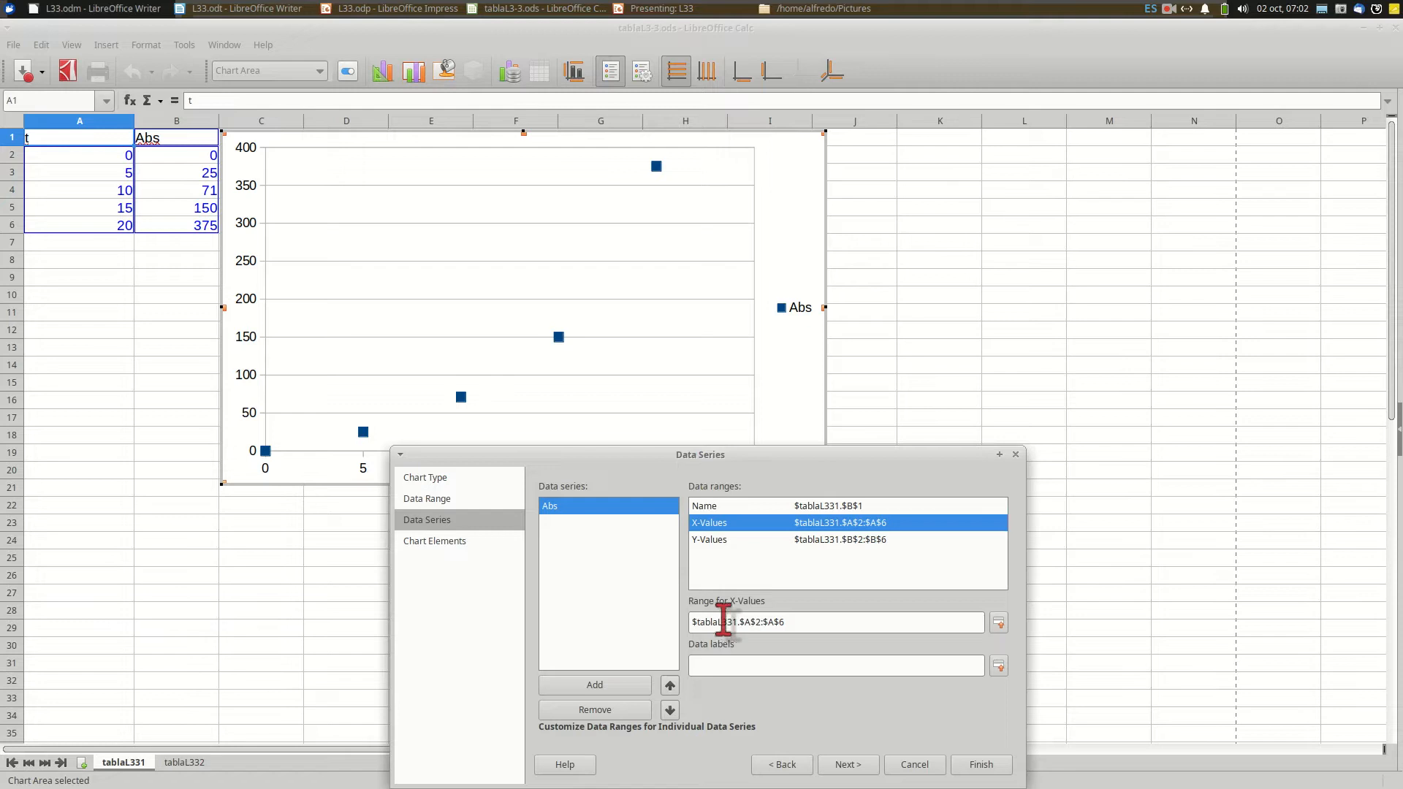
pyautogui.click(731, 541)
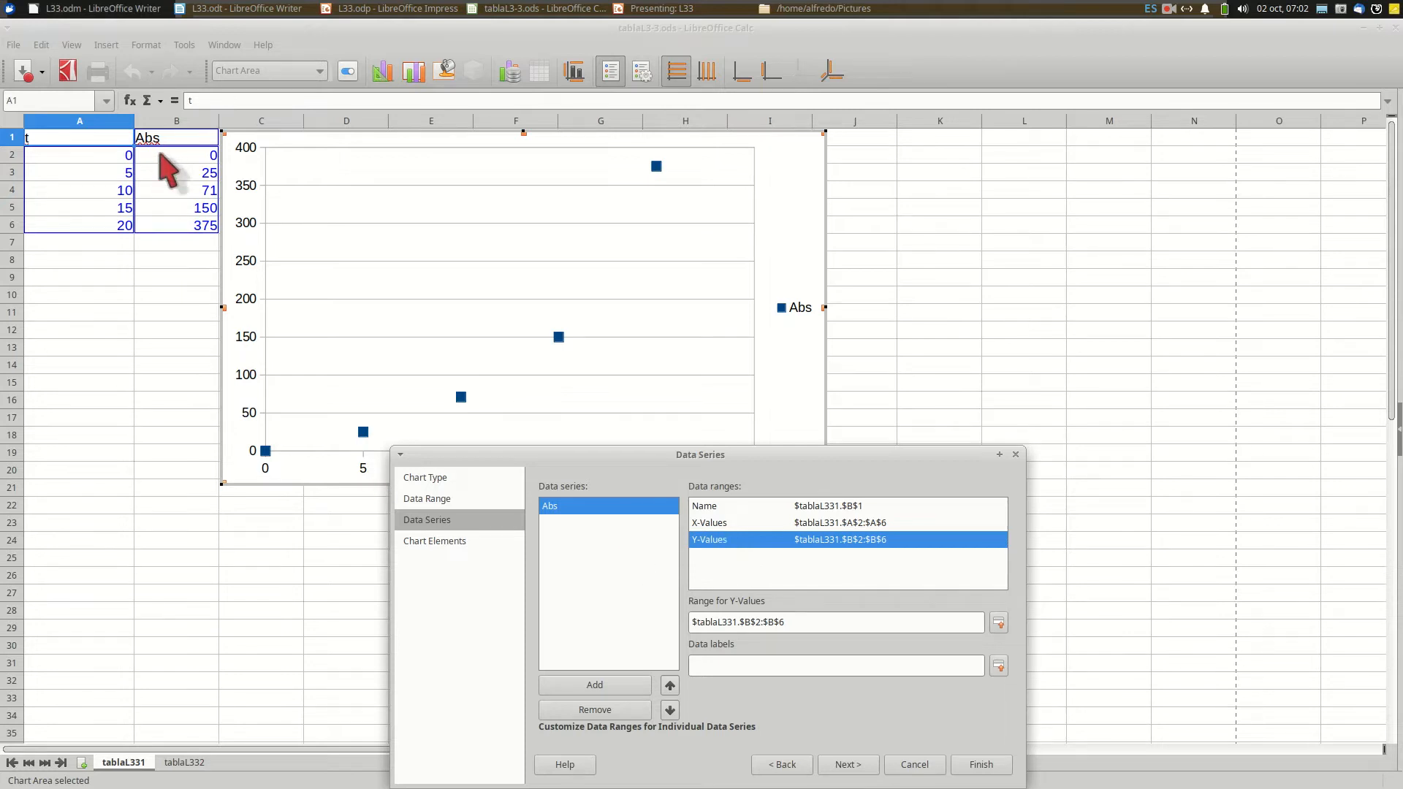
pyautogui.click(711, 523)
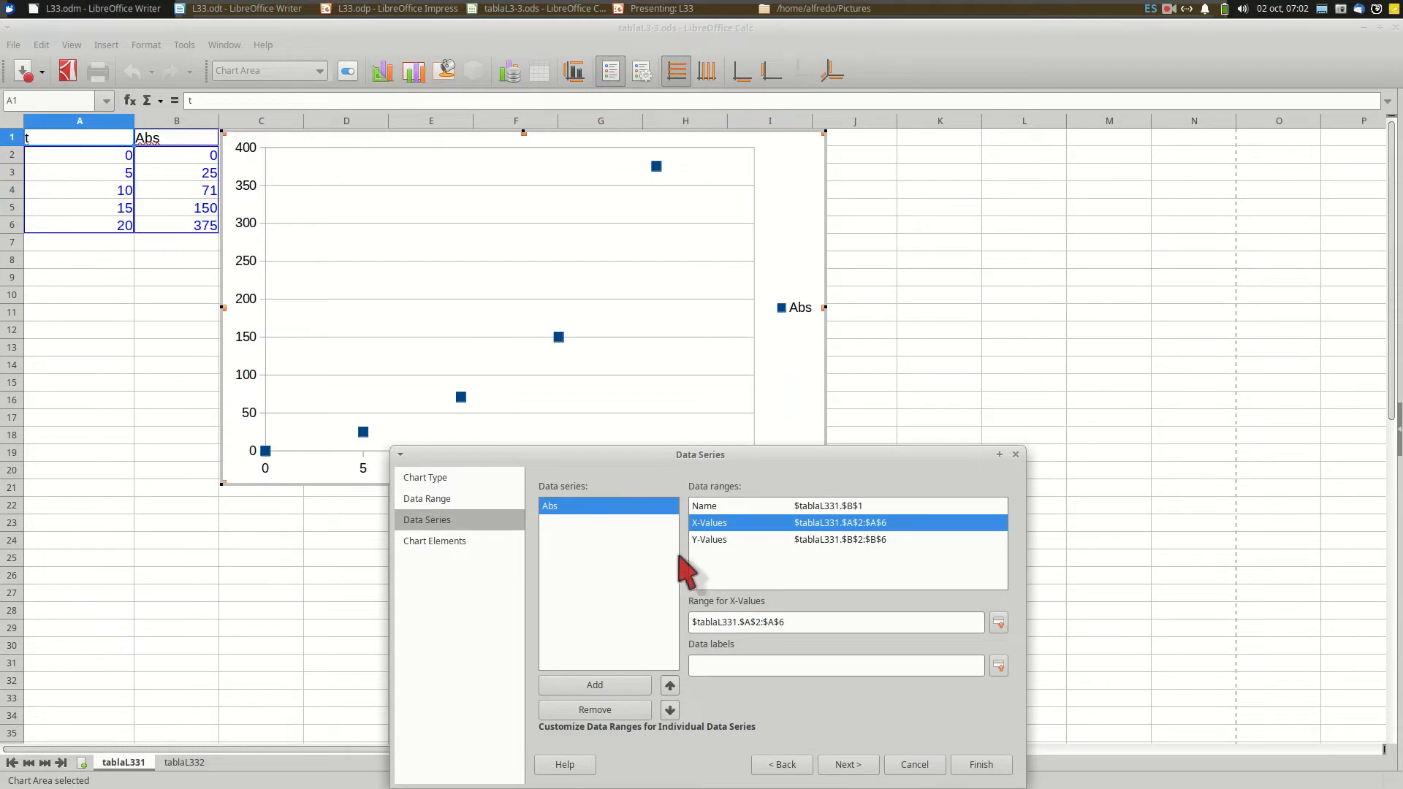
# Try starting the Abs series at row 3, with X-Values $tablaL331.$A$3:$A$6 and Y-Values $tablaL331.$B$3:$B$6.
pyautogui.moveTo(738, 625); pyautogui.dragTo(759, 626)
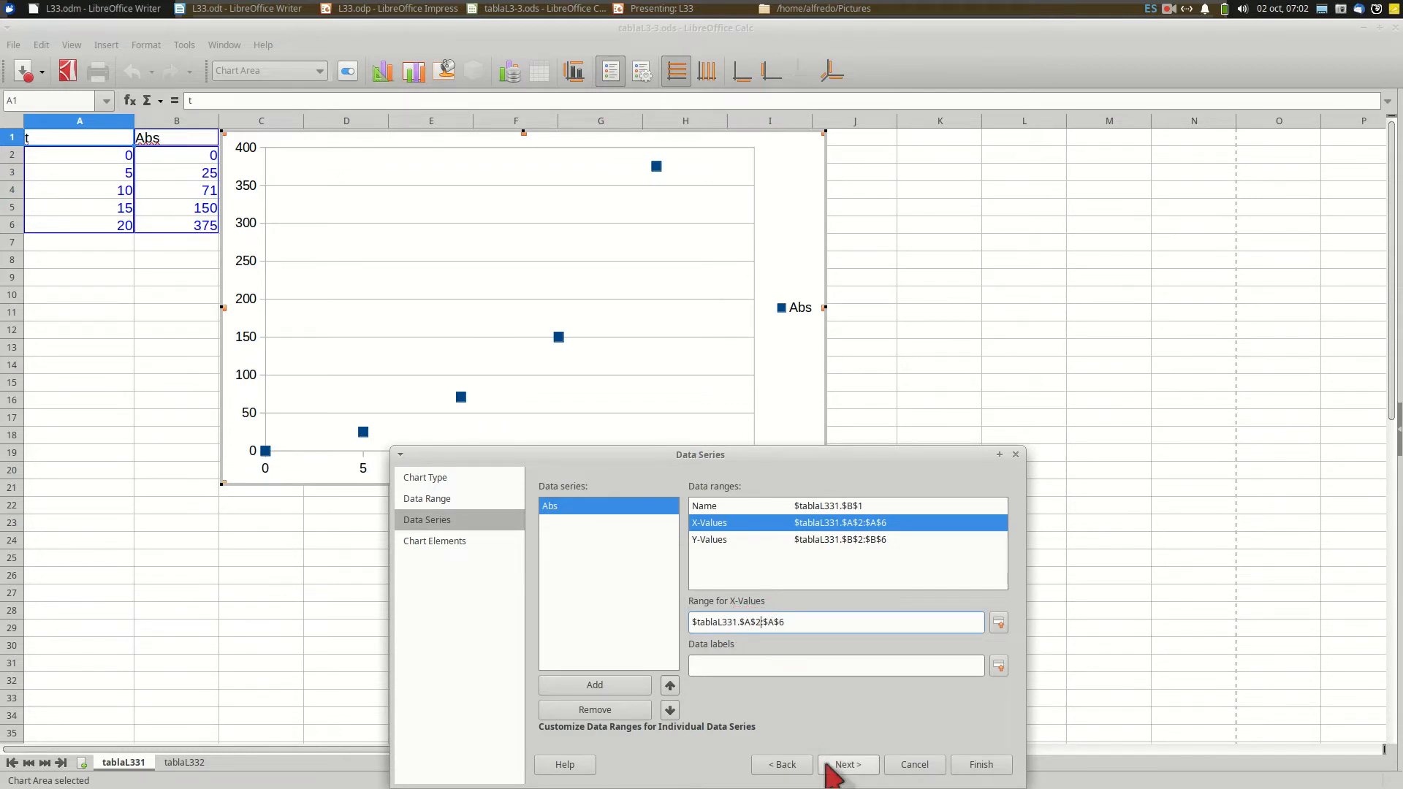
pyautogui.press('BackSpace')
pyautogui.write('3')
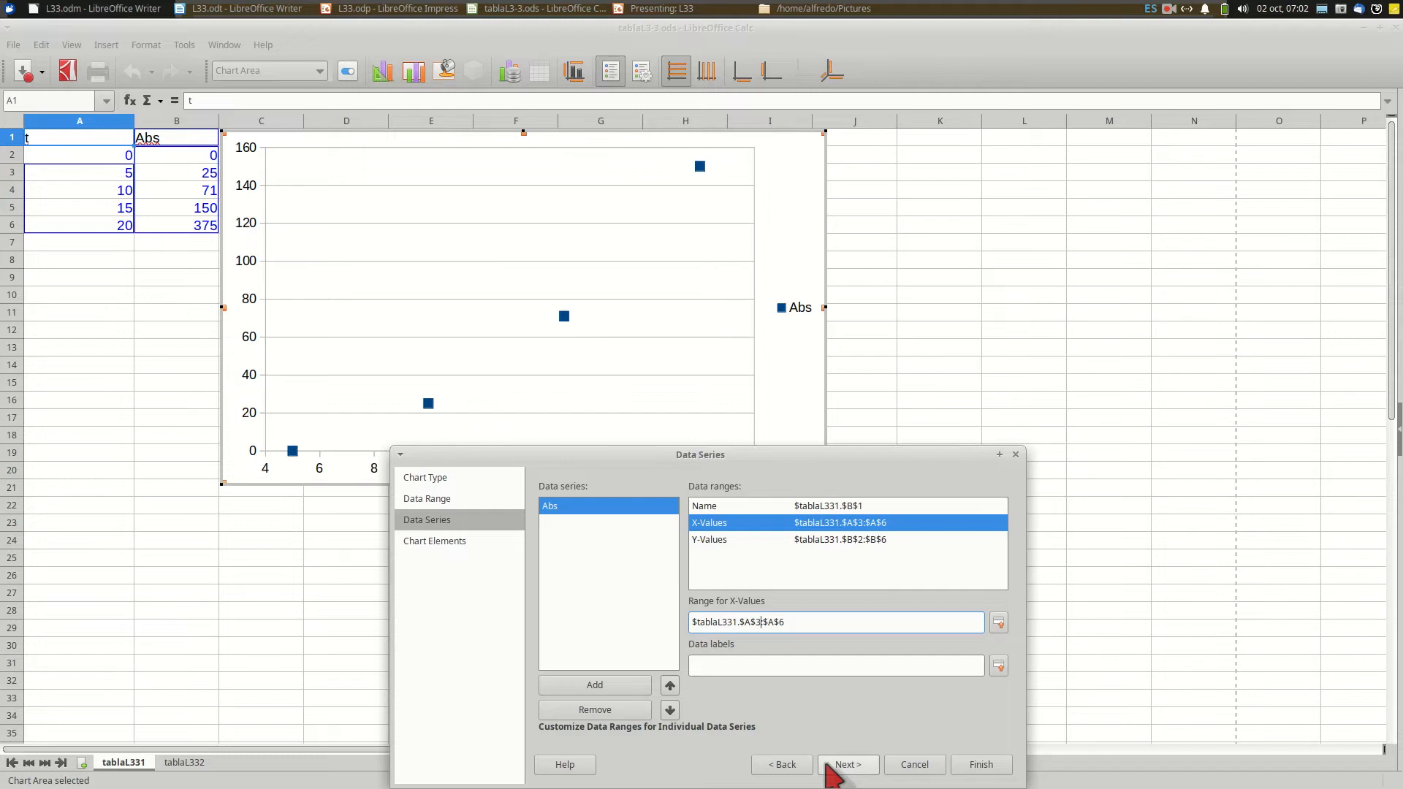
pyautogui.click(809, 540)
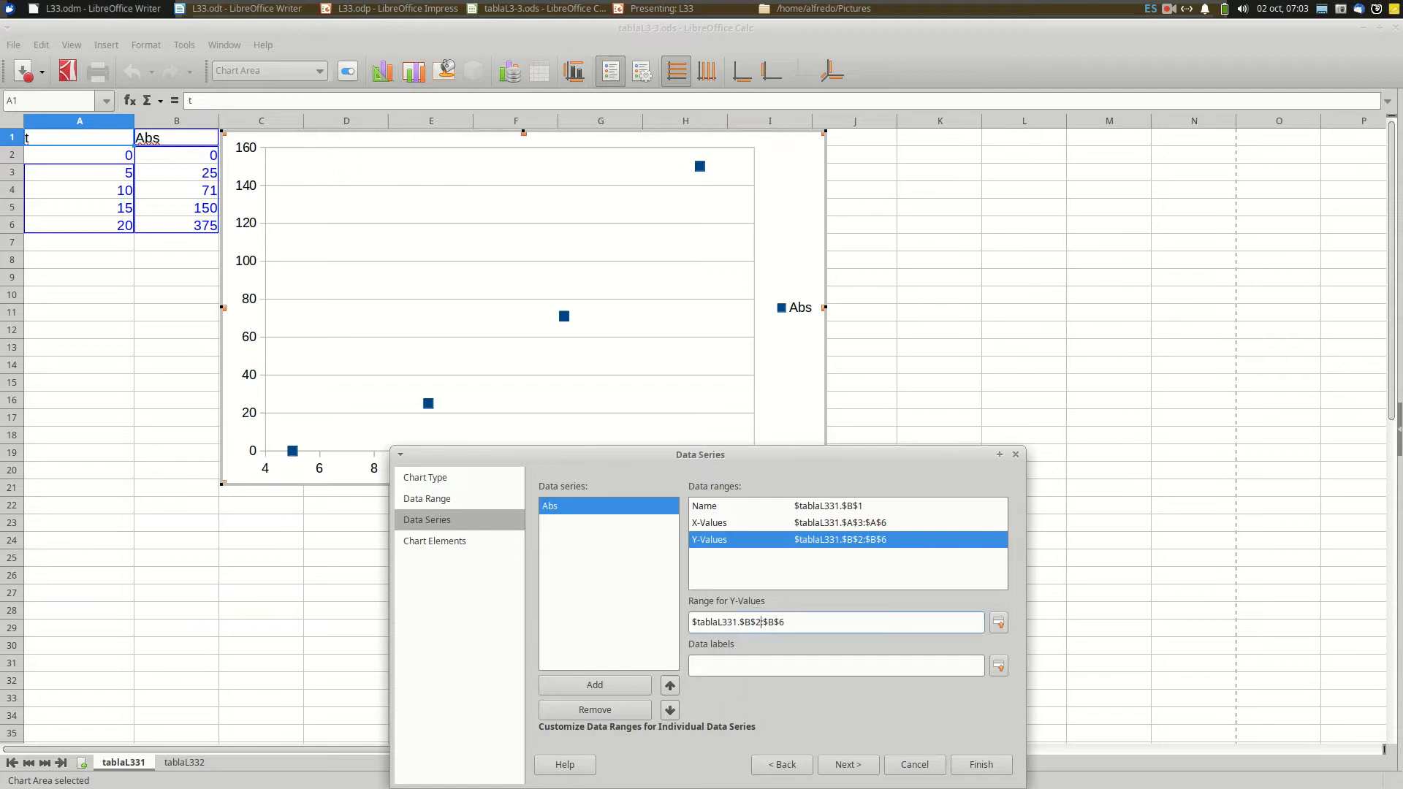
pyautogui.write('3')
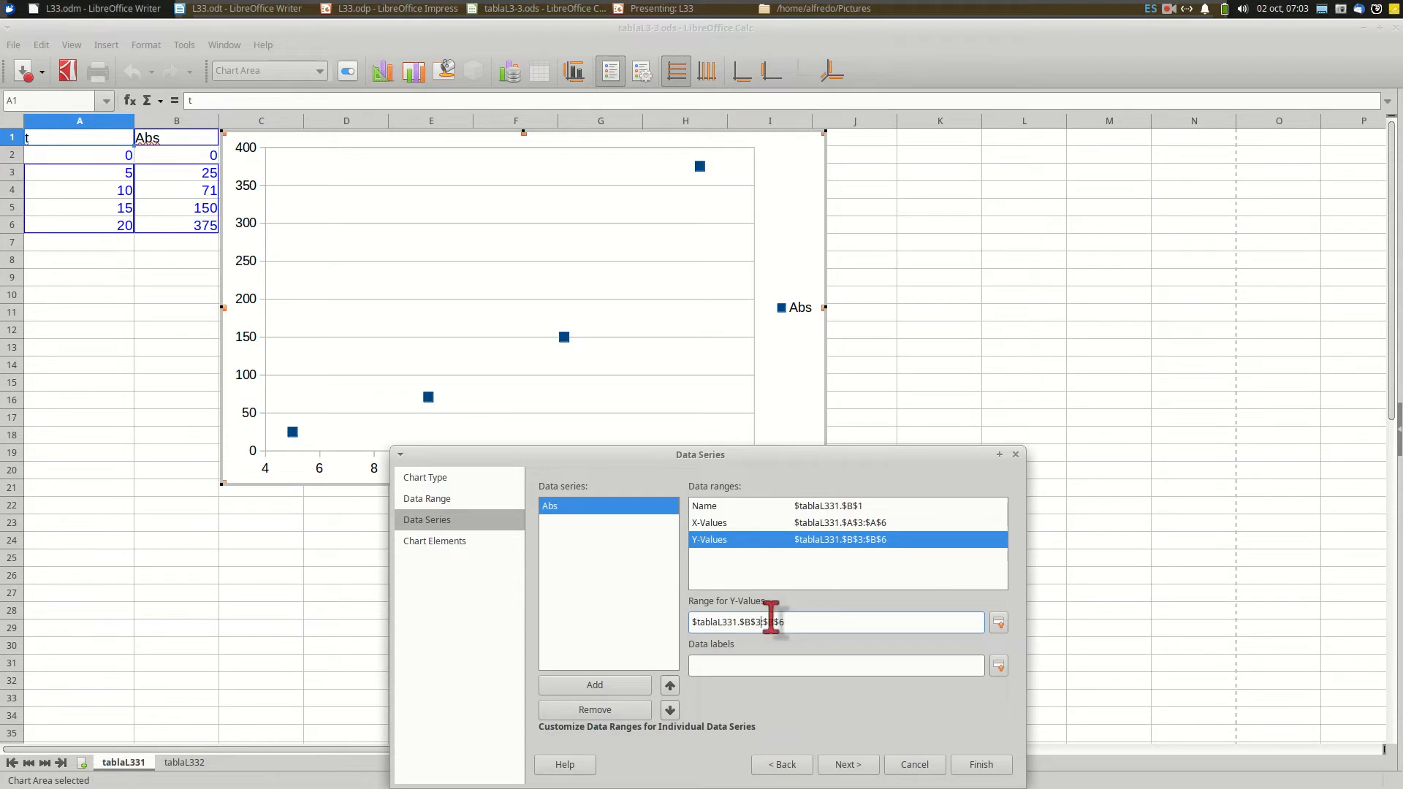
# Restore the Abs series ranges to $tablaL331.$B$2:$B$6 for Y-Values and $tablaL331.$A$2:$A$6 for X-Values.
pyautogui.press('BackSpace')
pyautogui.write('2')
pyautogui.click(782, 524)
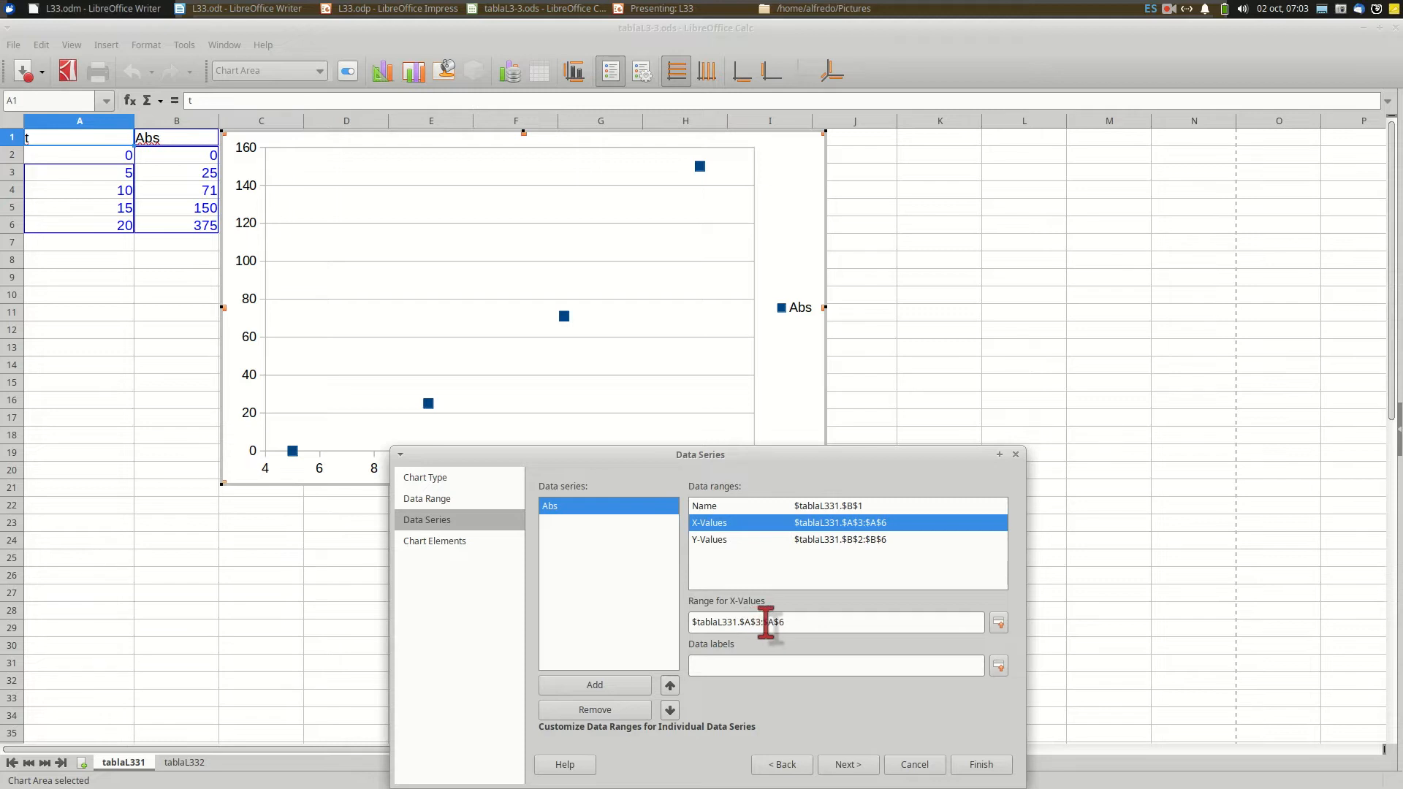
pyautogui.click(761, 623)
pyautogui.press('BackSpace')
pyautogui.write('2')
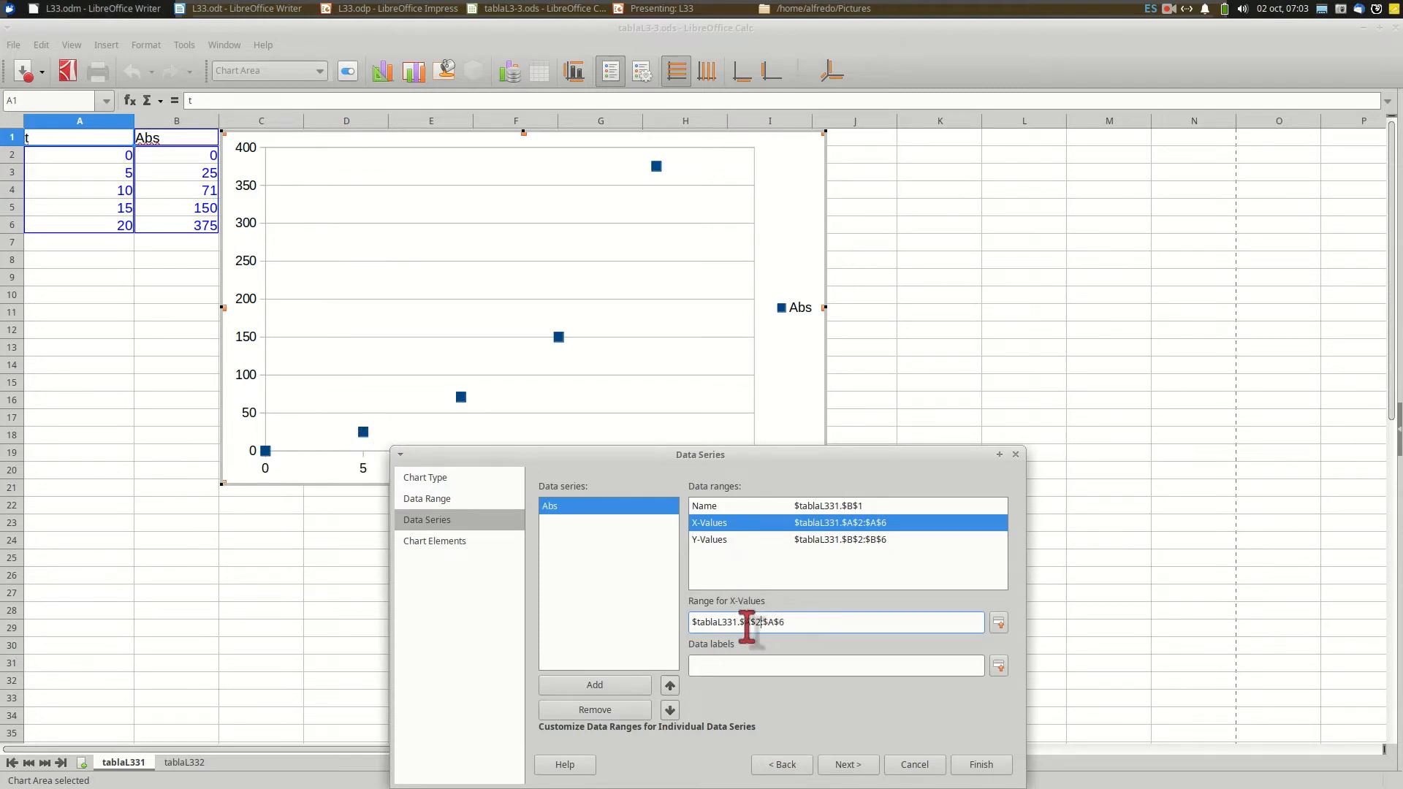
# Try the split X-Values range $tablaL331.$A$2;$tablaL331.$A$4:$A$6 for the Abs series and cancel the chart wizard.
pyautogui.moveTo(792, 622); pyautogui.dragTo(691, 622)
pyautogui.click(799, 622)
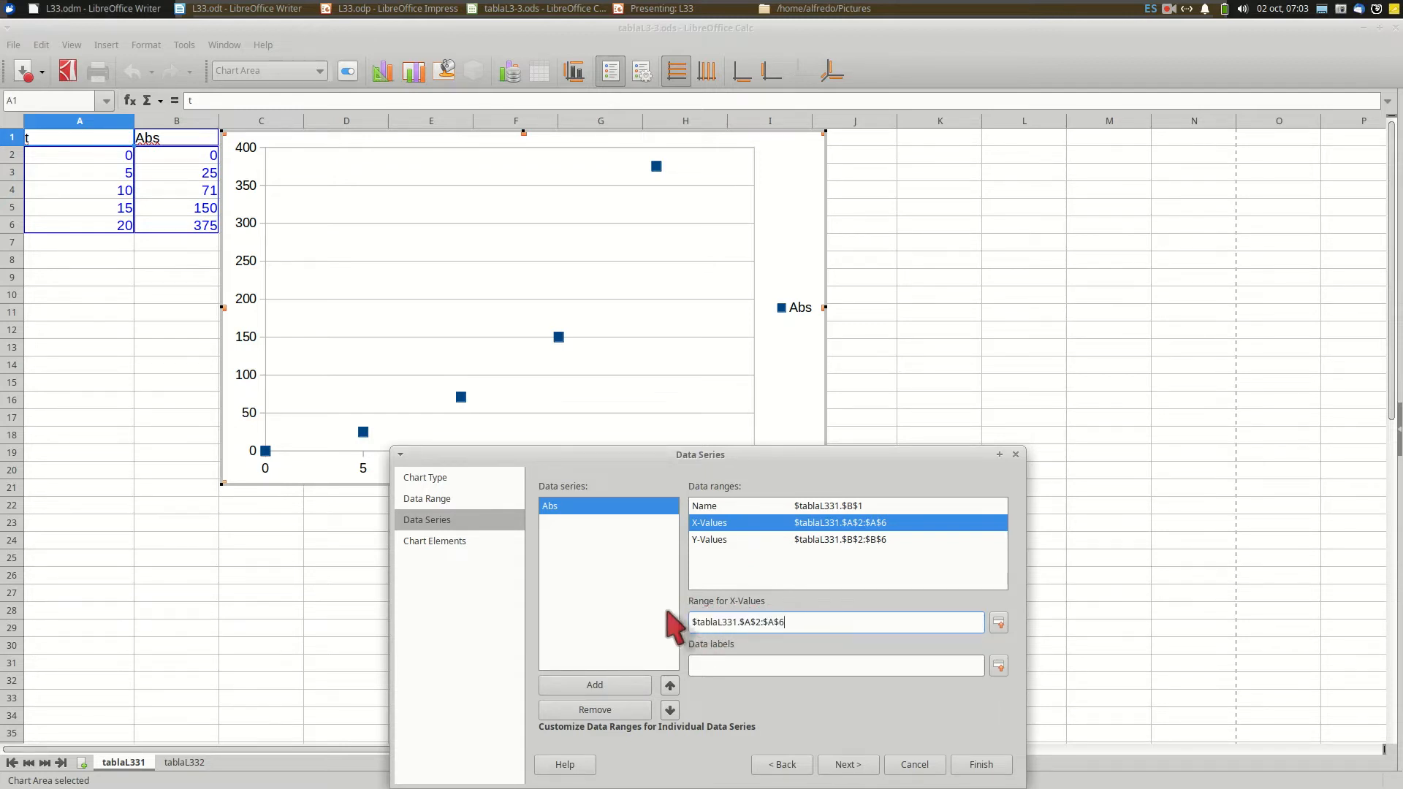
pyautogui.click(693, 622)
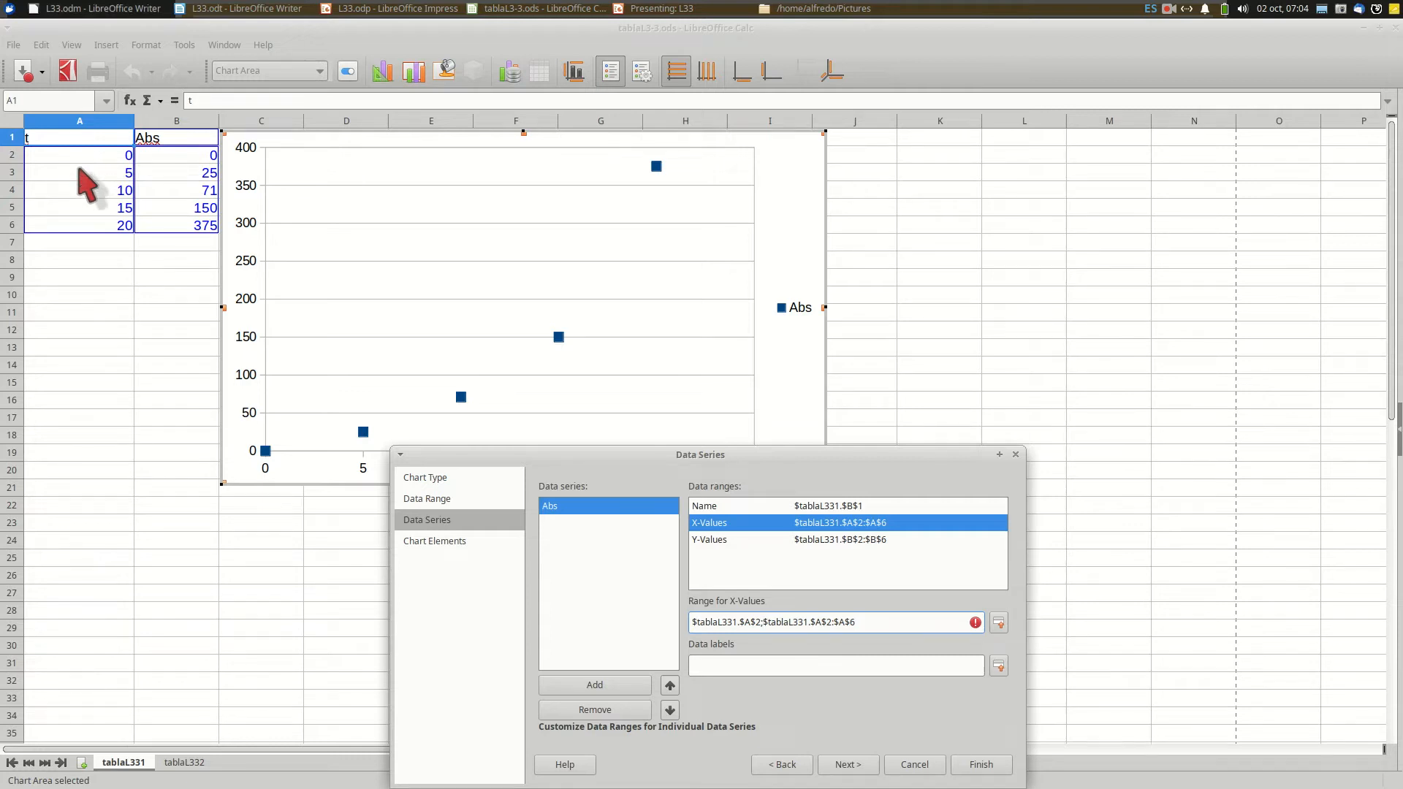
pyautogui.click(827, 622)
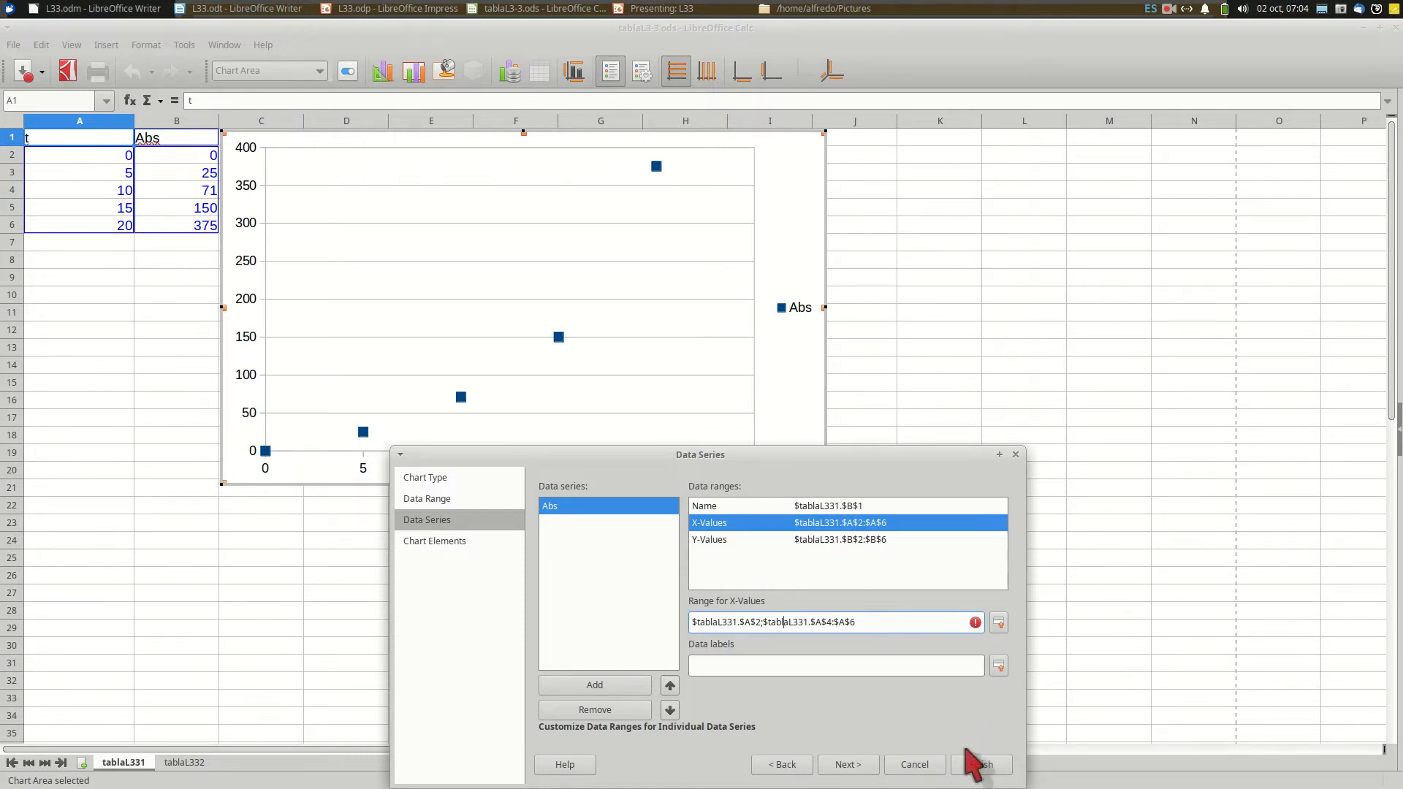
pyautogui.click(928, 766)
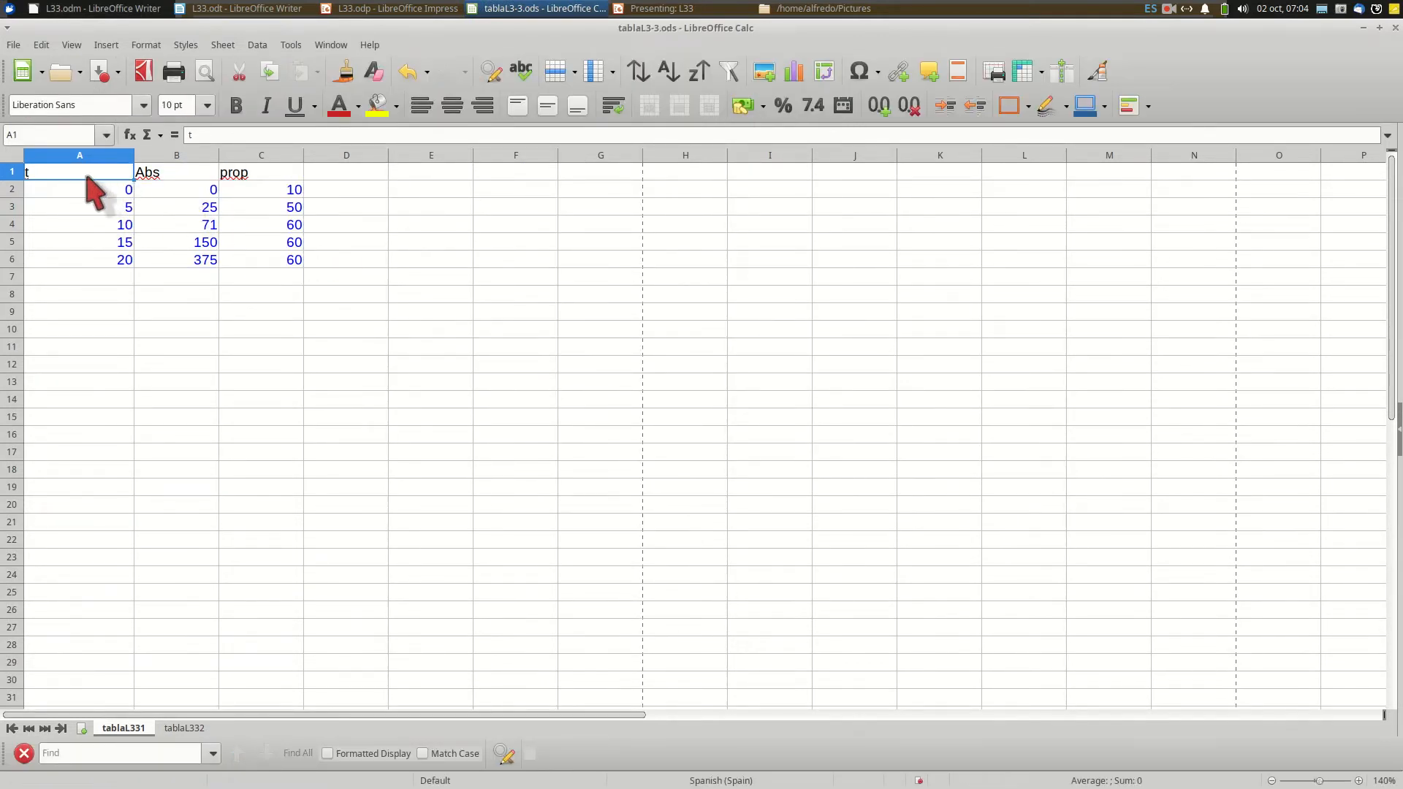
# Select cells A1:B2 together with A4:B6, skipping row 3, and insert a chart from them.
pyautogui.moveTo(64, 173); pyautogui.dragTo(173, 190)
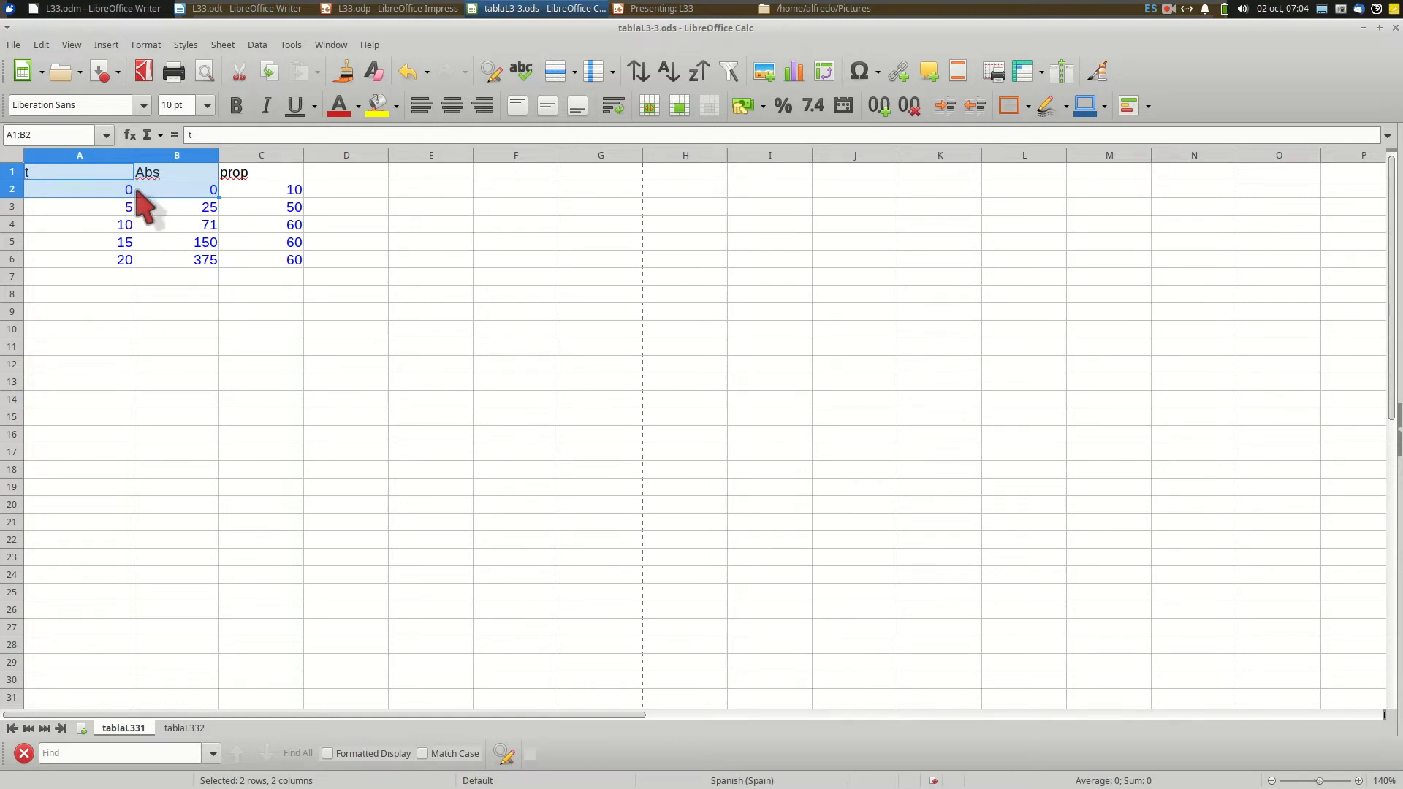
pyautogui.moveTo(51, 225); pyautogui.dragTo(194, 264)
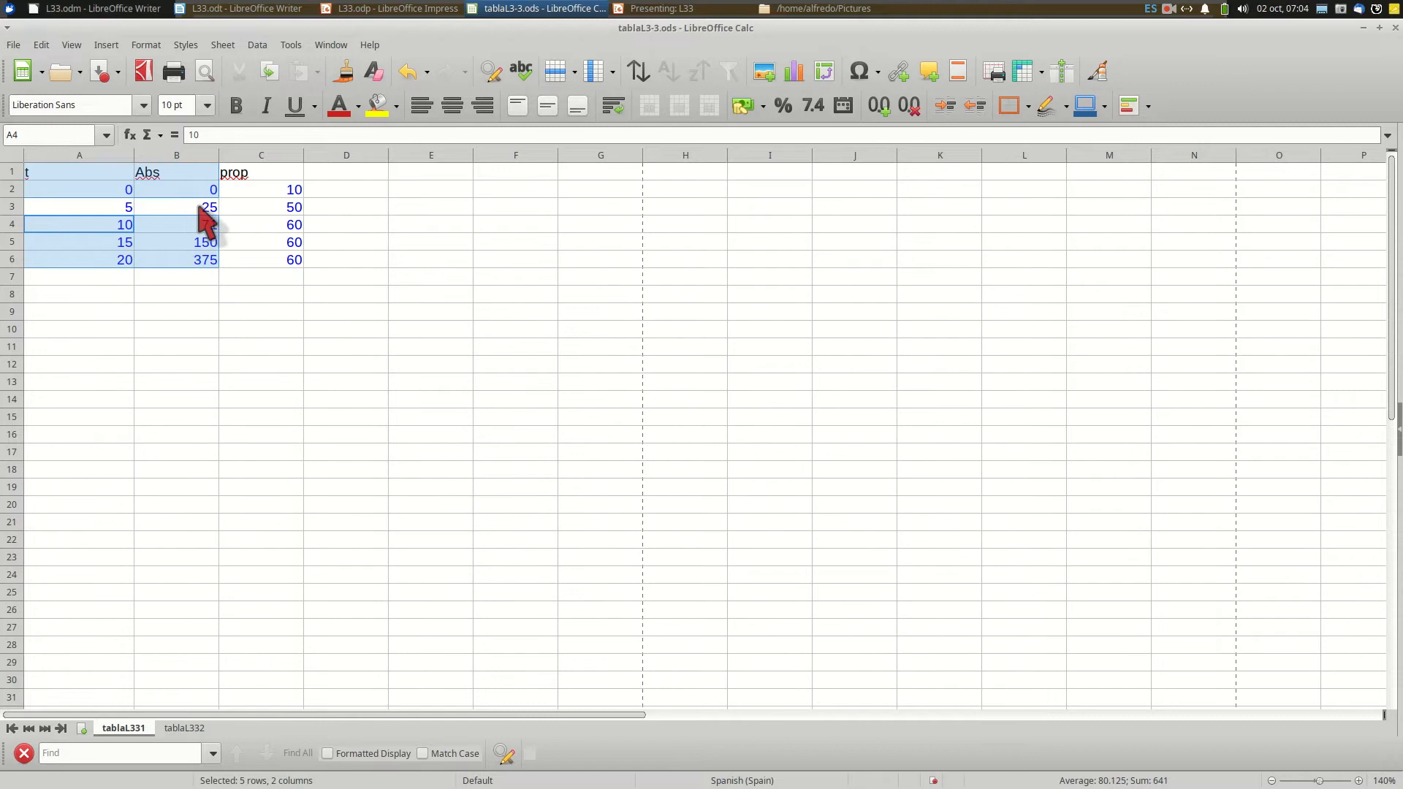
pyautogui.click(797, 75)
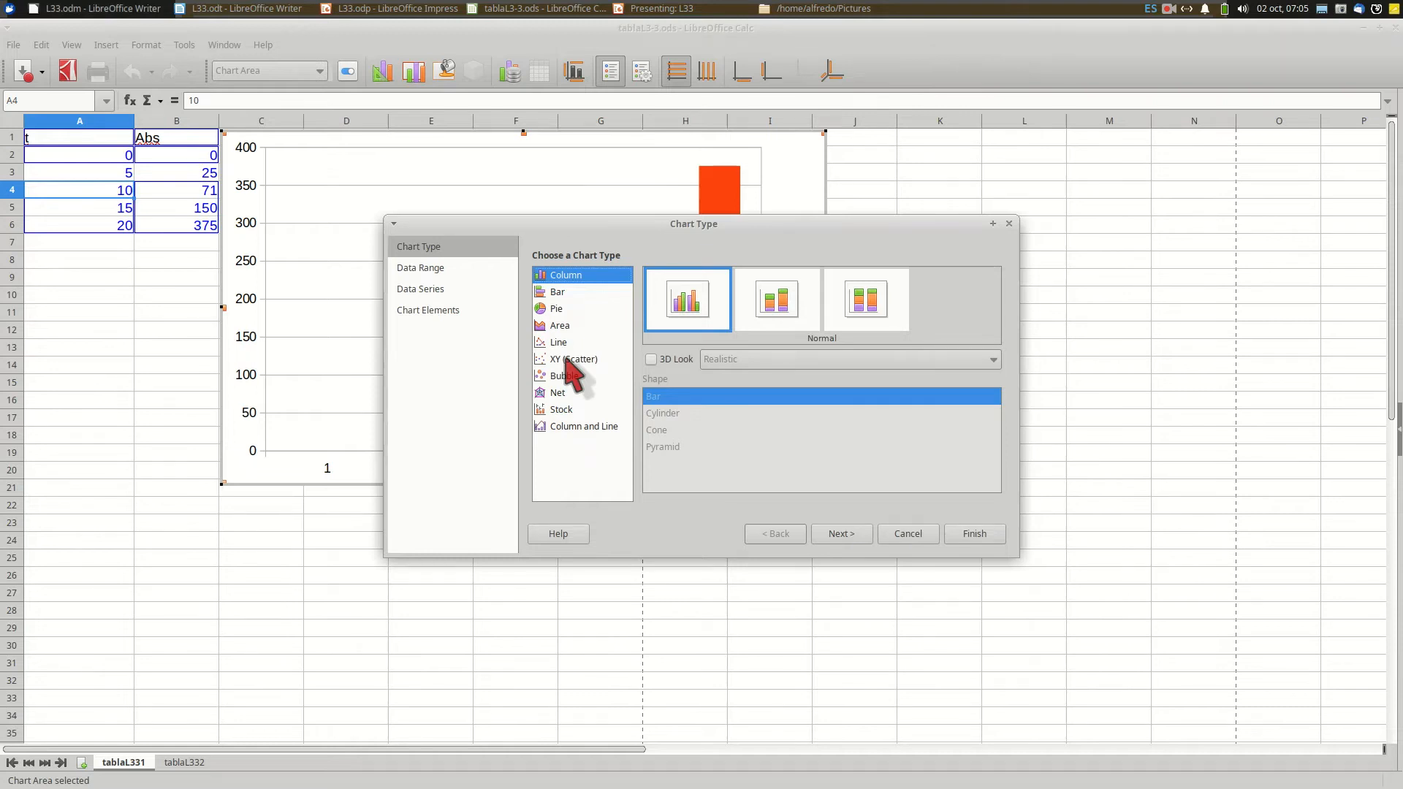
# Set the chart type to XY (Scatter) with Points Only and examine the X-Values range of the Abs series.
pyautogui.click(570, 360)
pyautogui.click(683, 302)
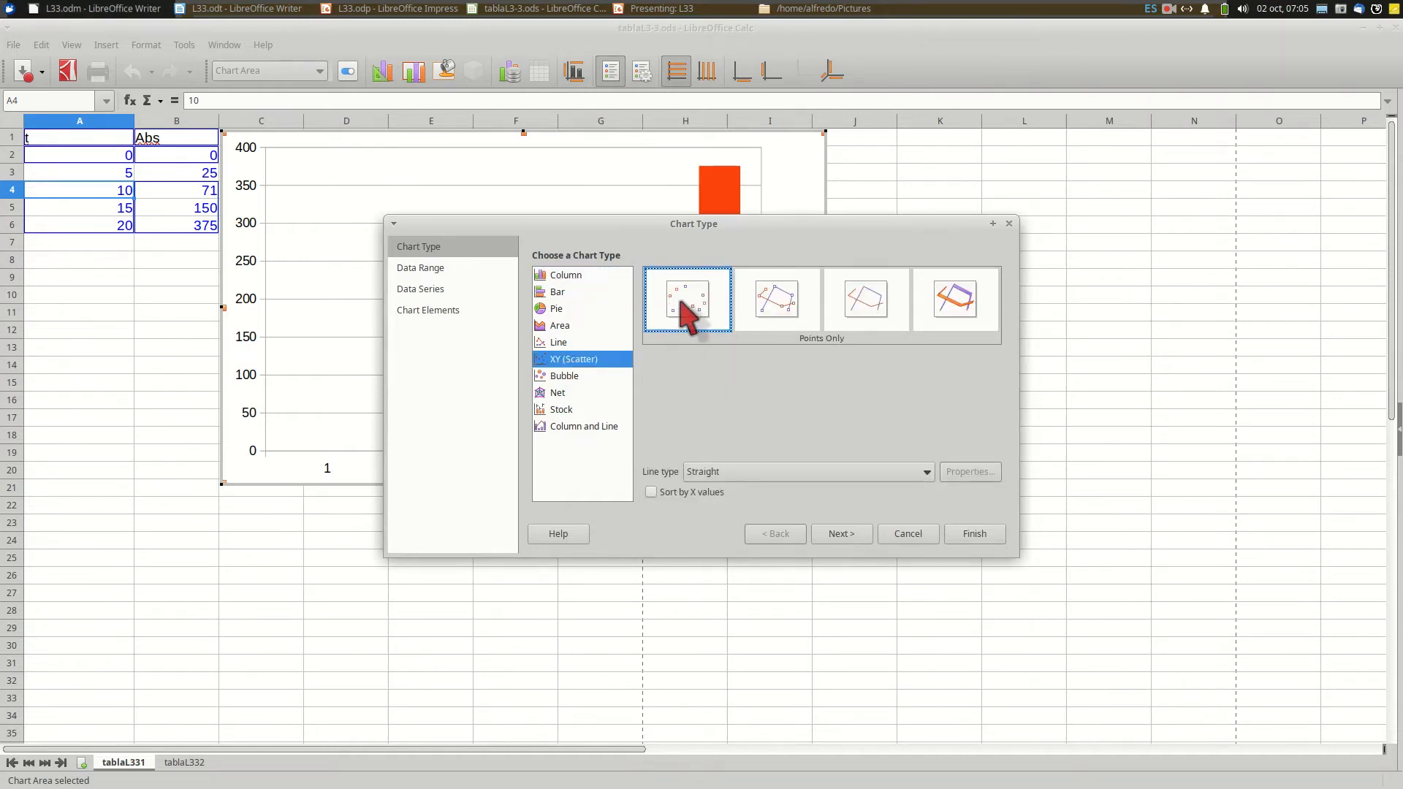
pyautogui.moveTo(643, 225); pyautogui.dragTo(889, 386)
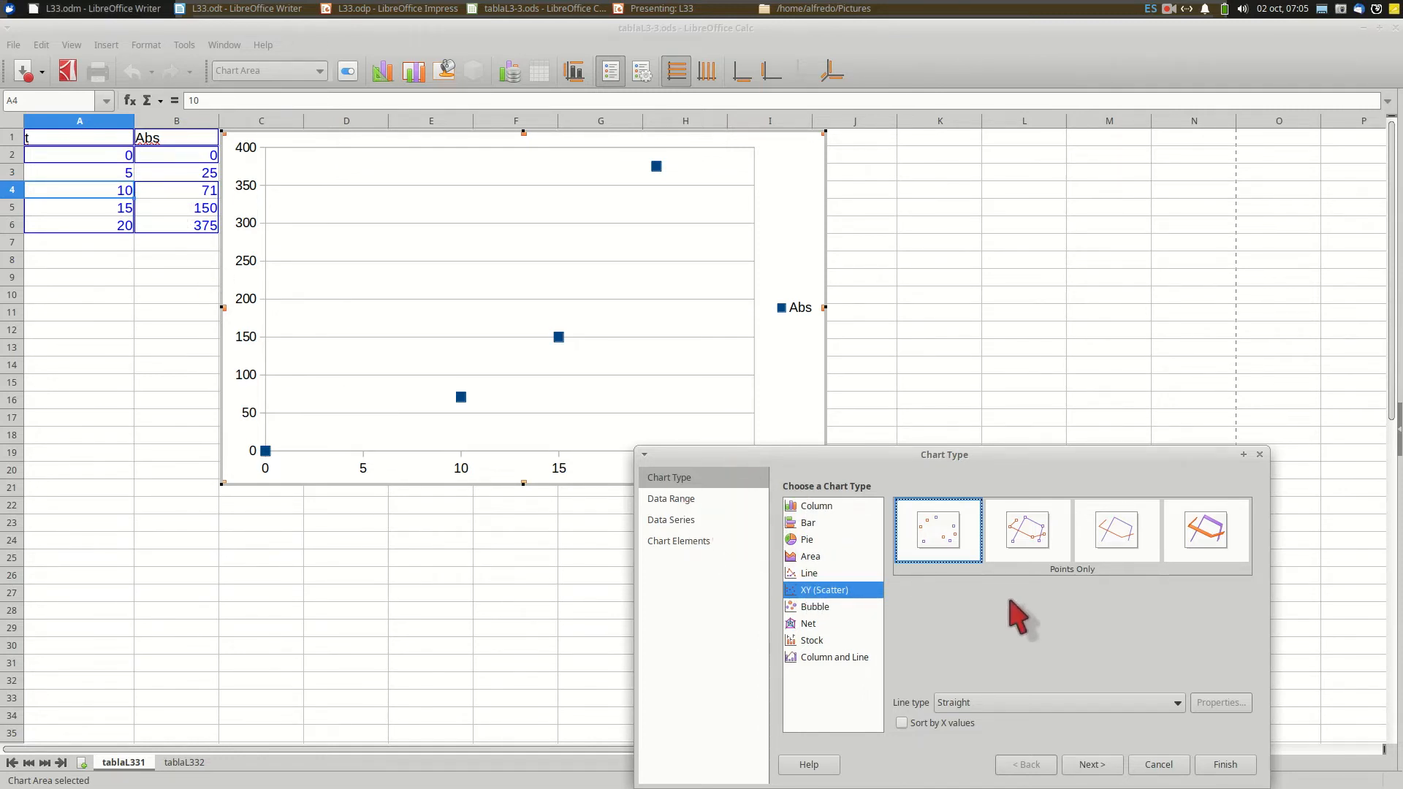
pyautogui.click(690, 519)
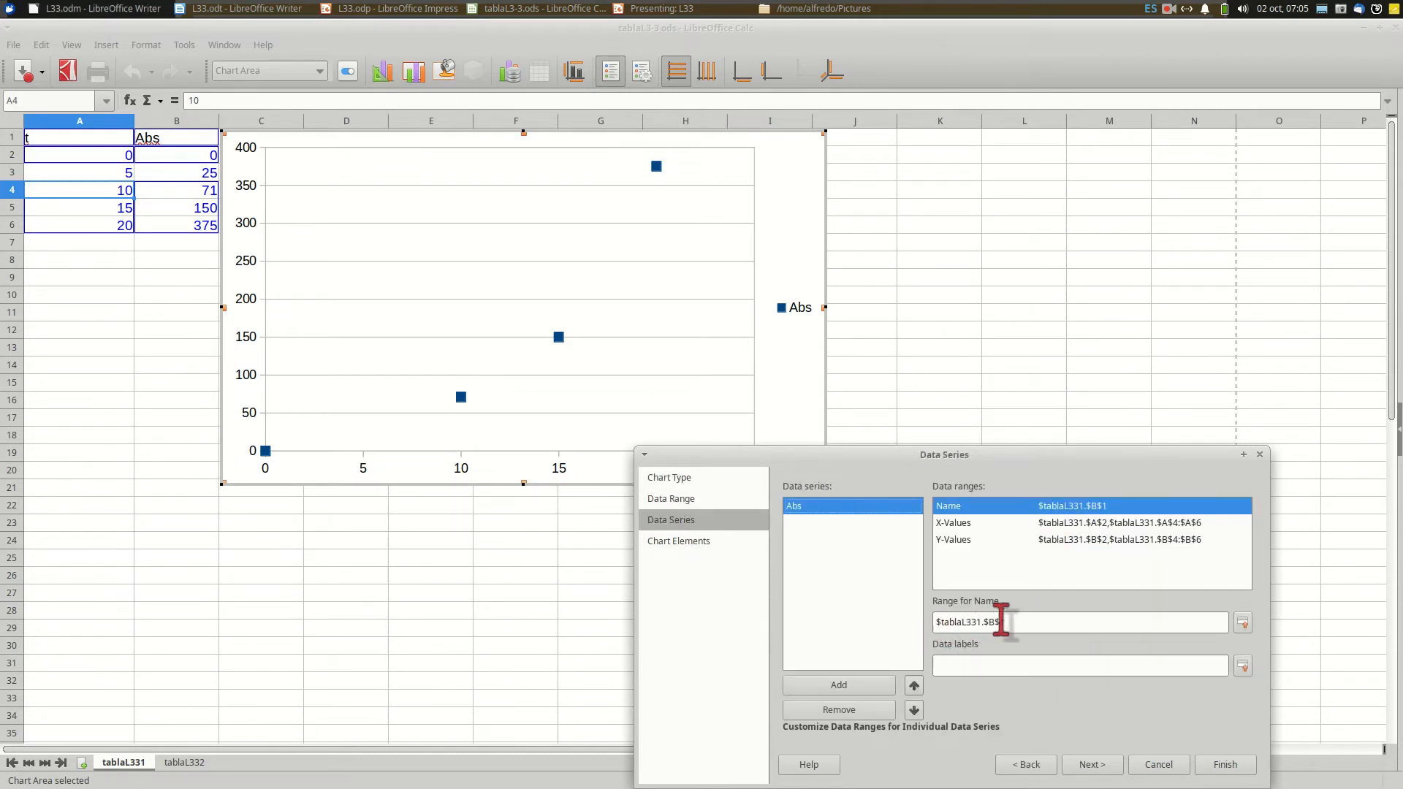
pyautogui.click(958, 523)
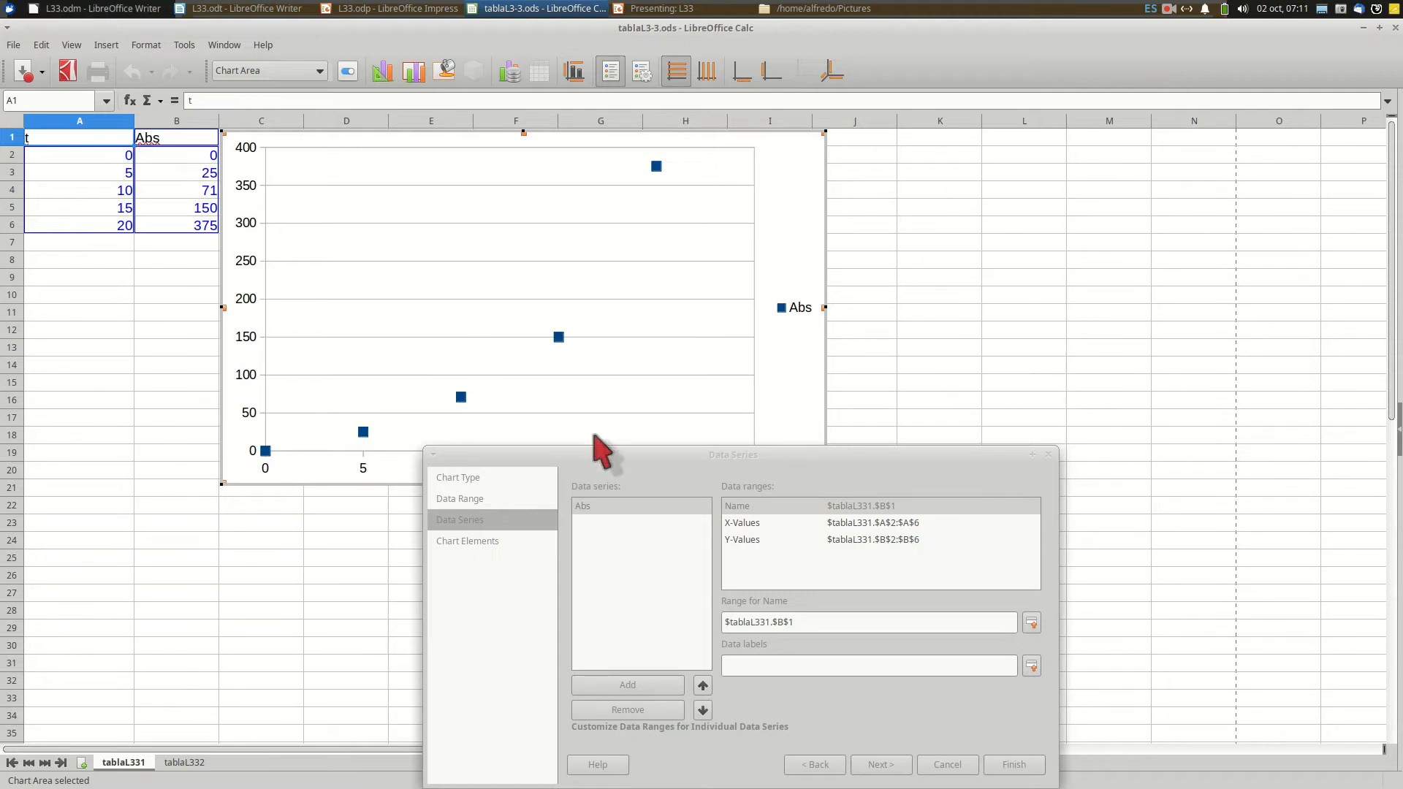
# Title the chart "Medida de absorbancia" with subtitle "set 1", and name the X axis "tiempo, min" and the Y axis "absorbancia".
pyautogui.click(591, 465)
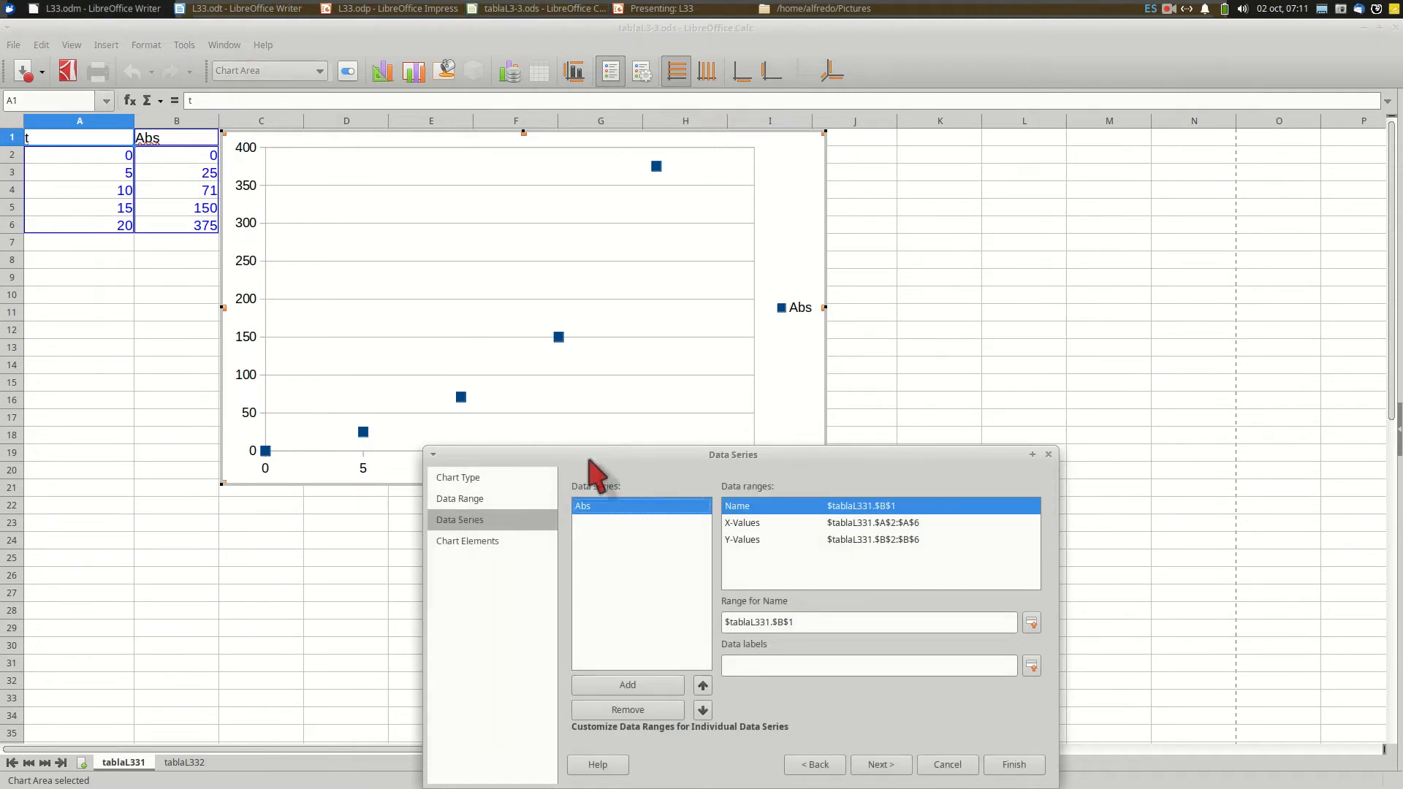
pyautogui.click(459, 542)
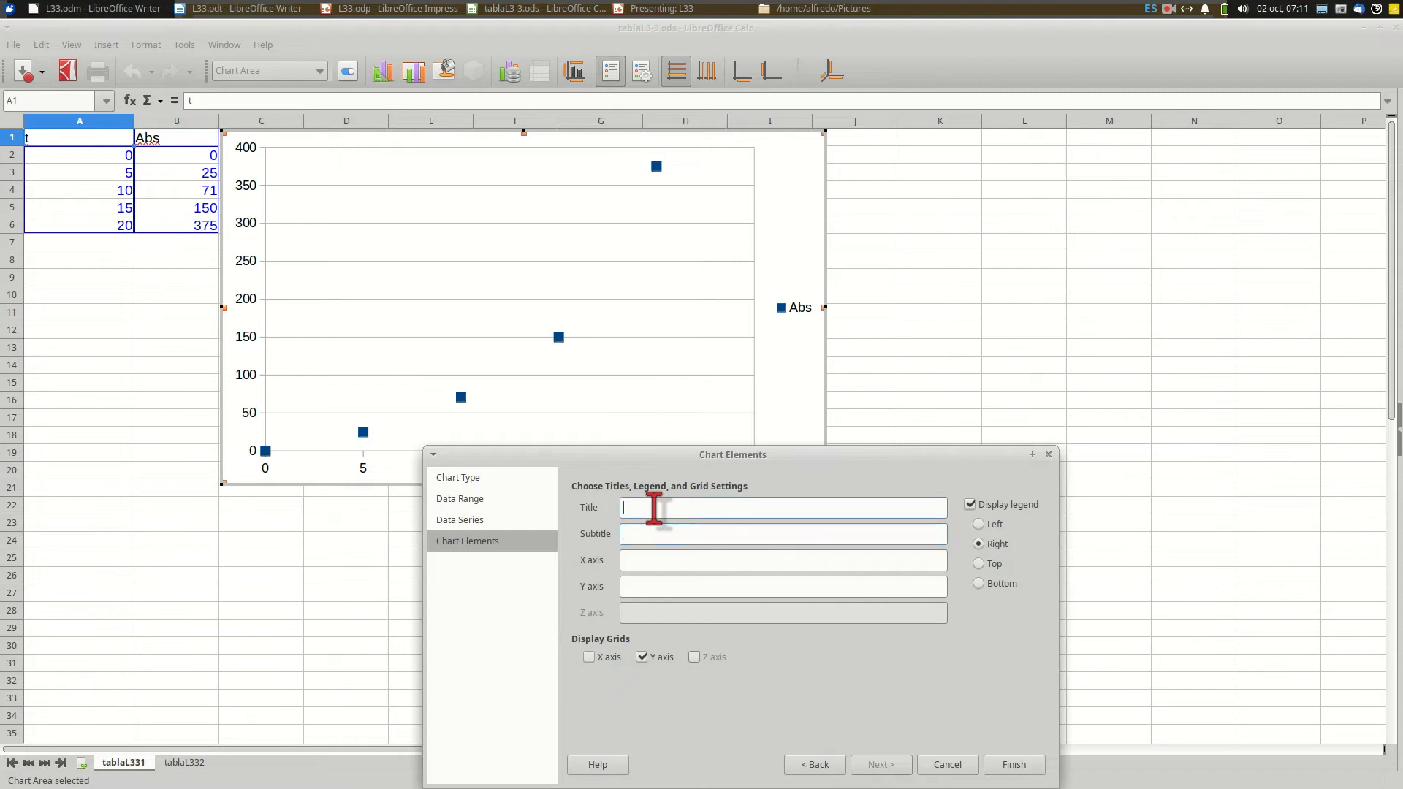
pyautogui.write('Medida de absorbancia')
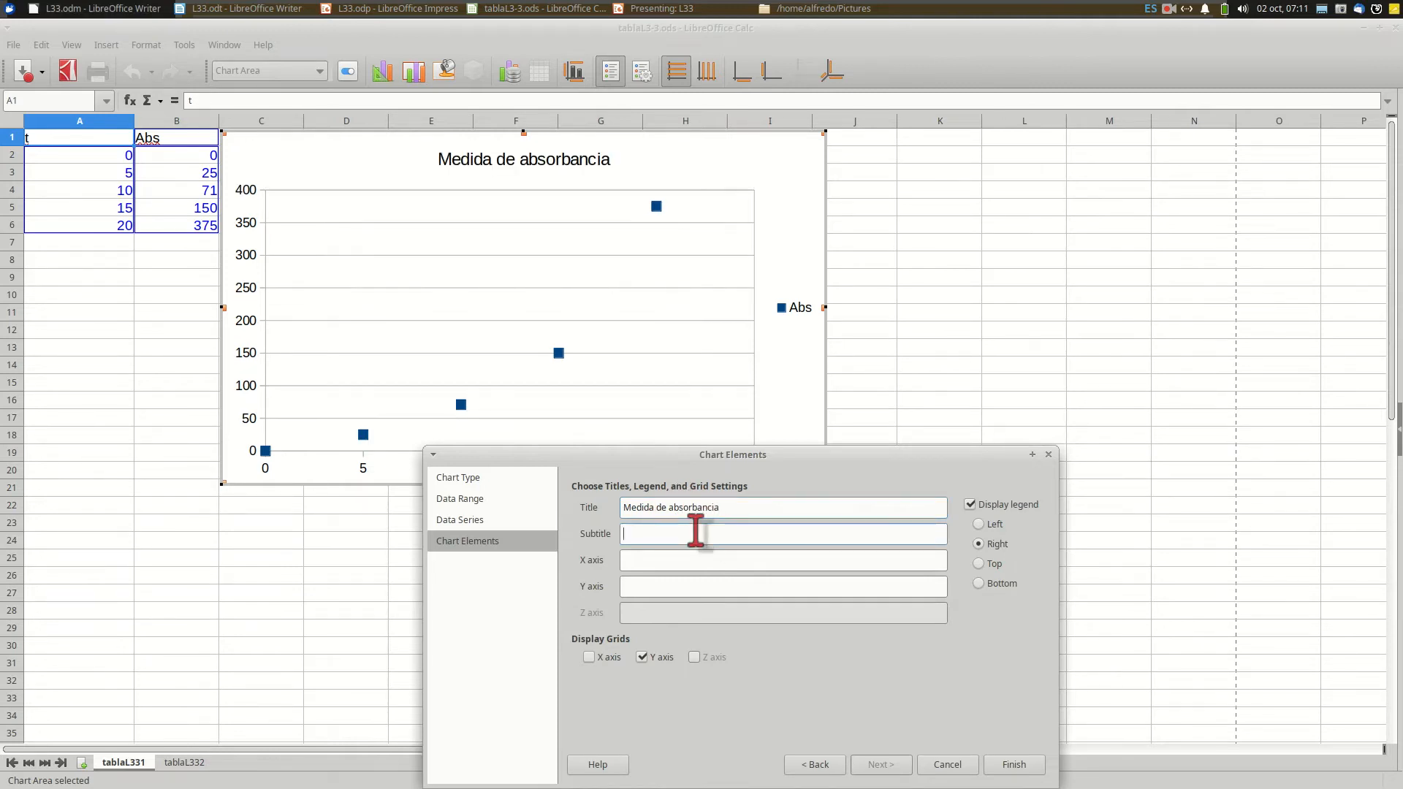
pyautogui.write('set 1')
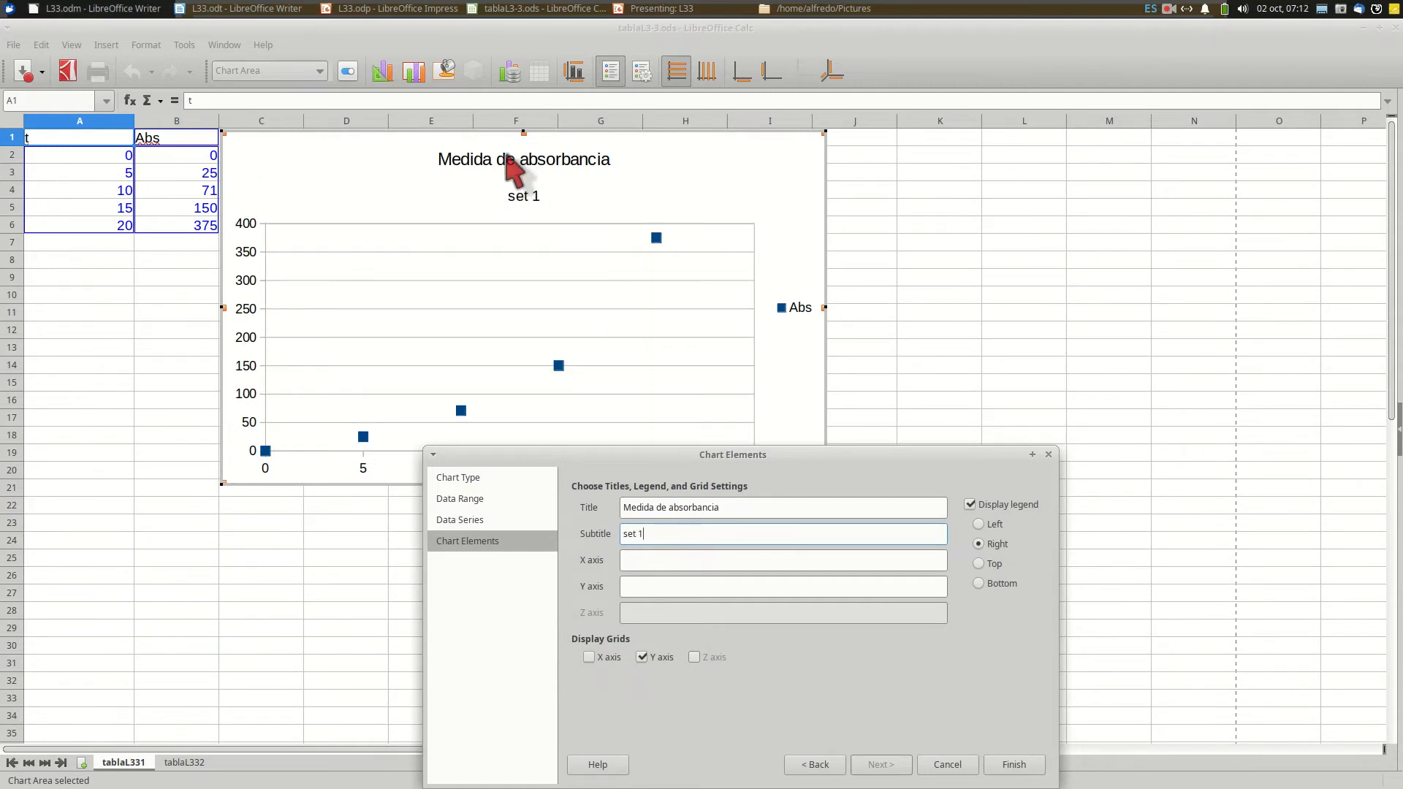
pyautogui.click(647, 560)
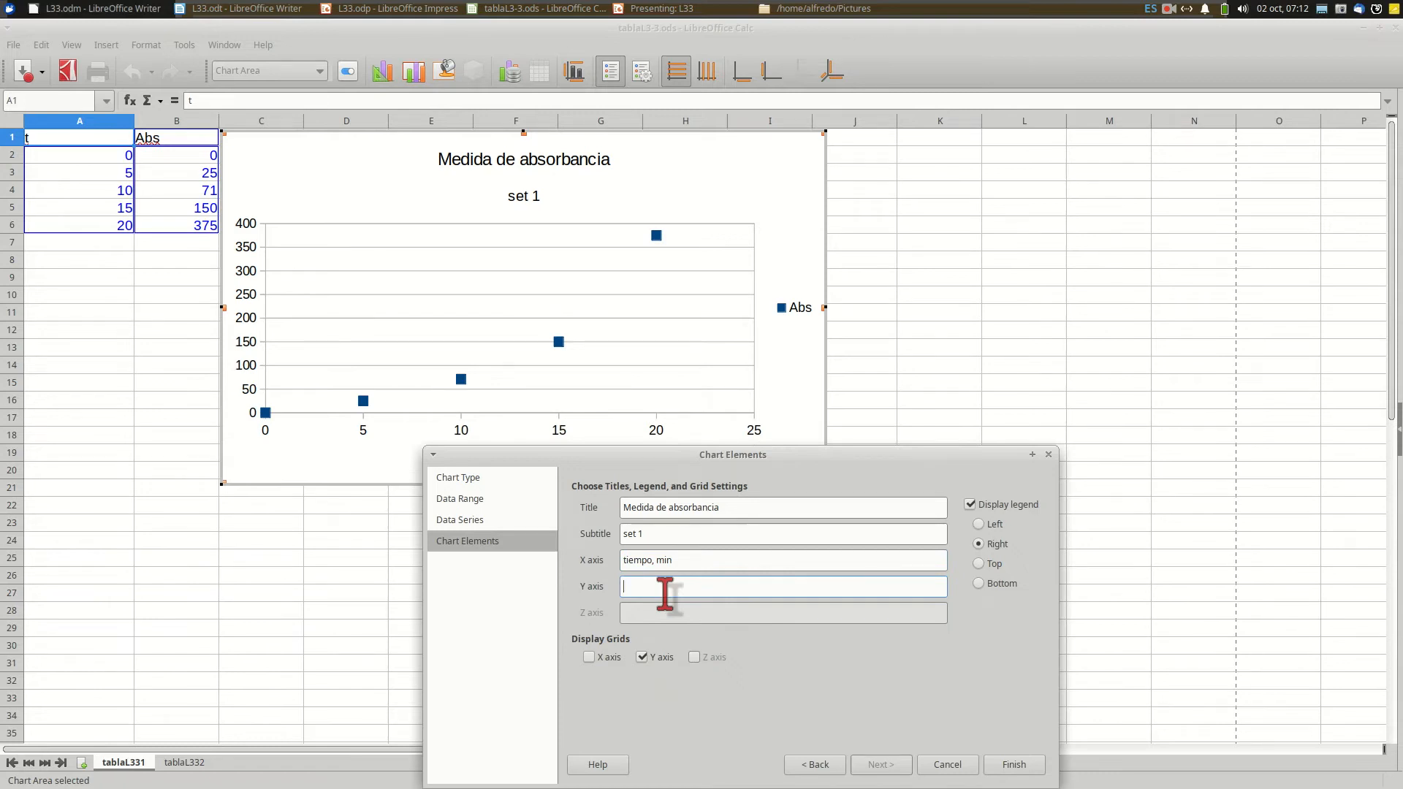
pyautogui.write('absorbancia')
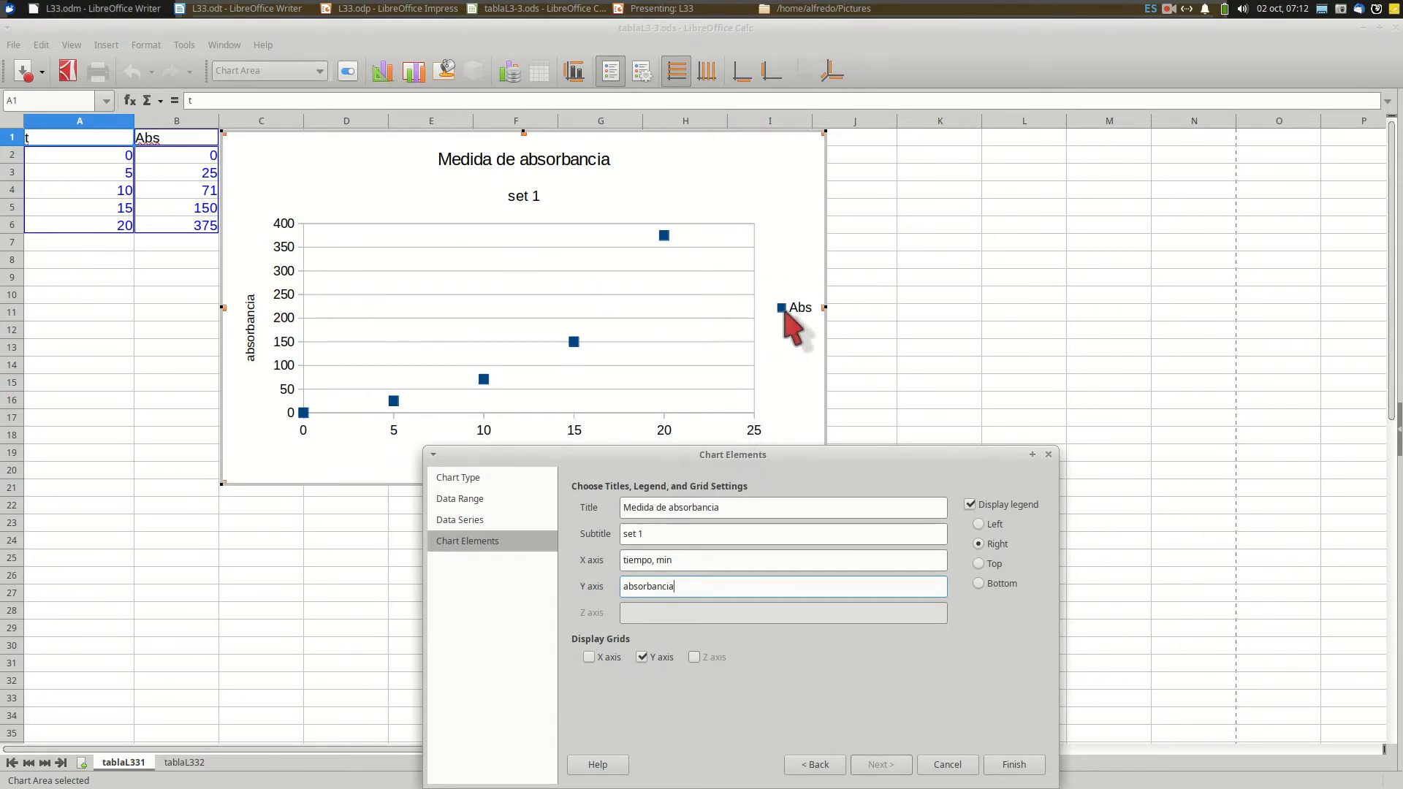
# Set the chart's legend position to Bottom, display the X axis grid and finish the chart wizard.
pyautogui.click(971, 506)
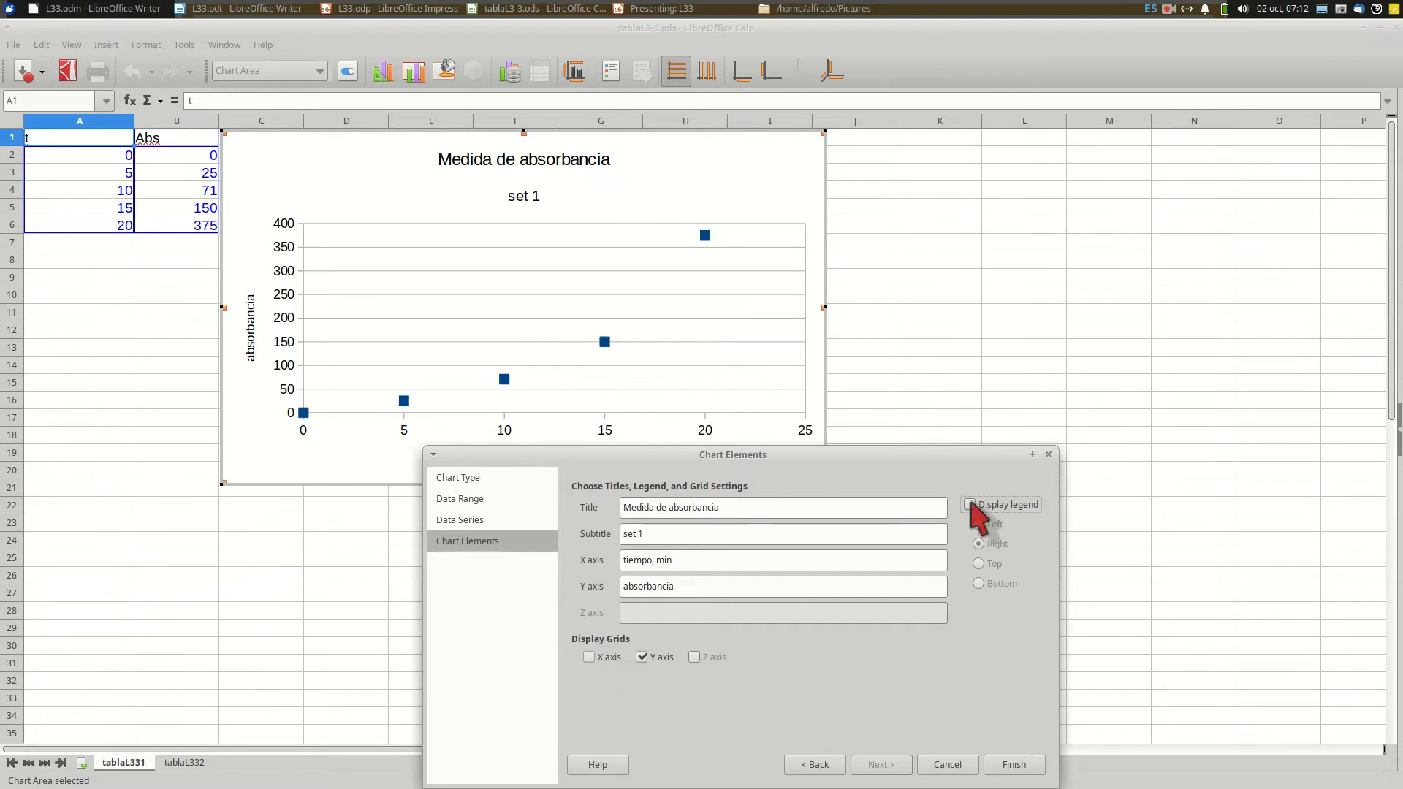
pyautogui.click(970, 506)
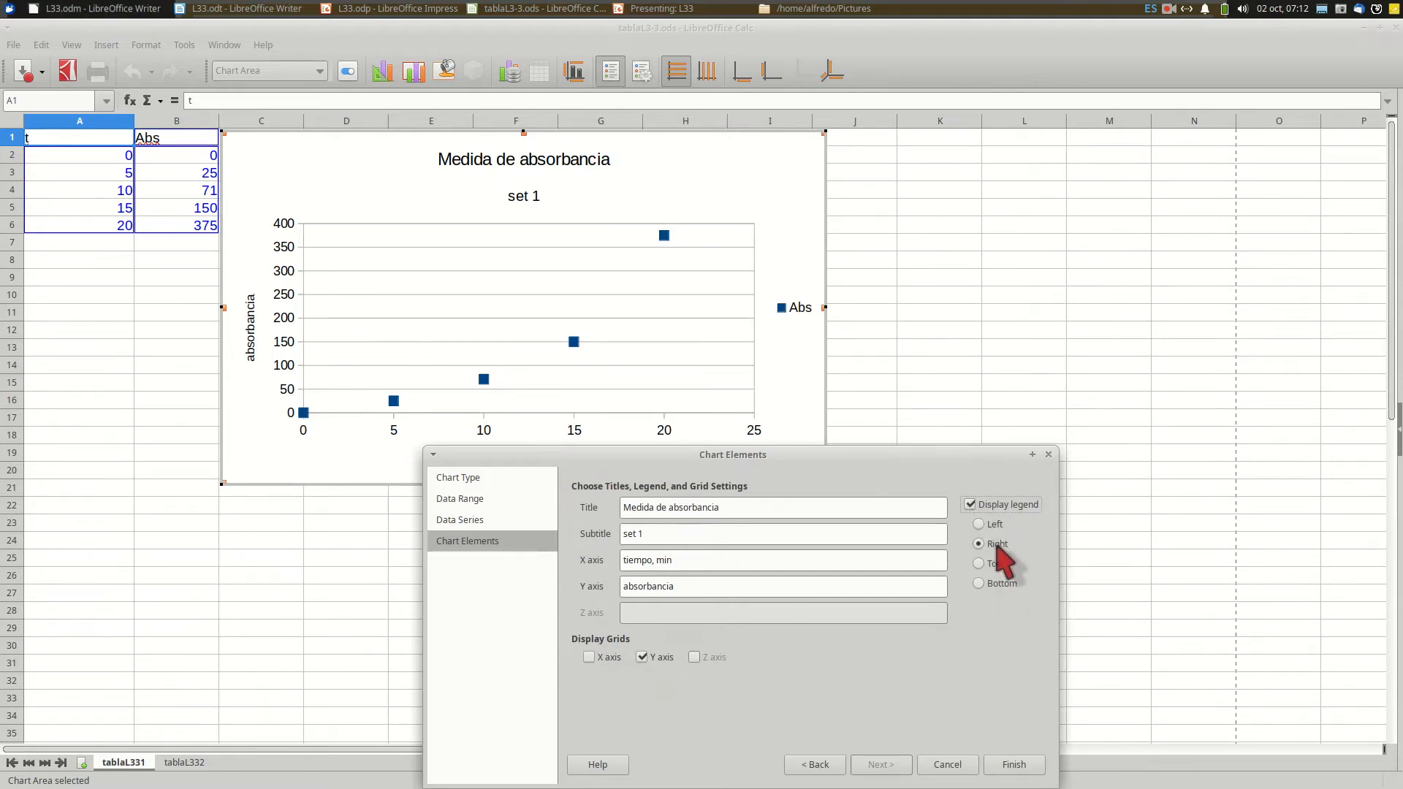
pyautogui.click(980, 583)
pyautogui.moveTo(827, 459); pyautogui.dragTo(989, 410)
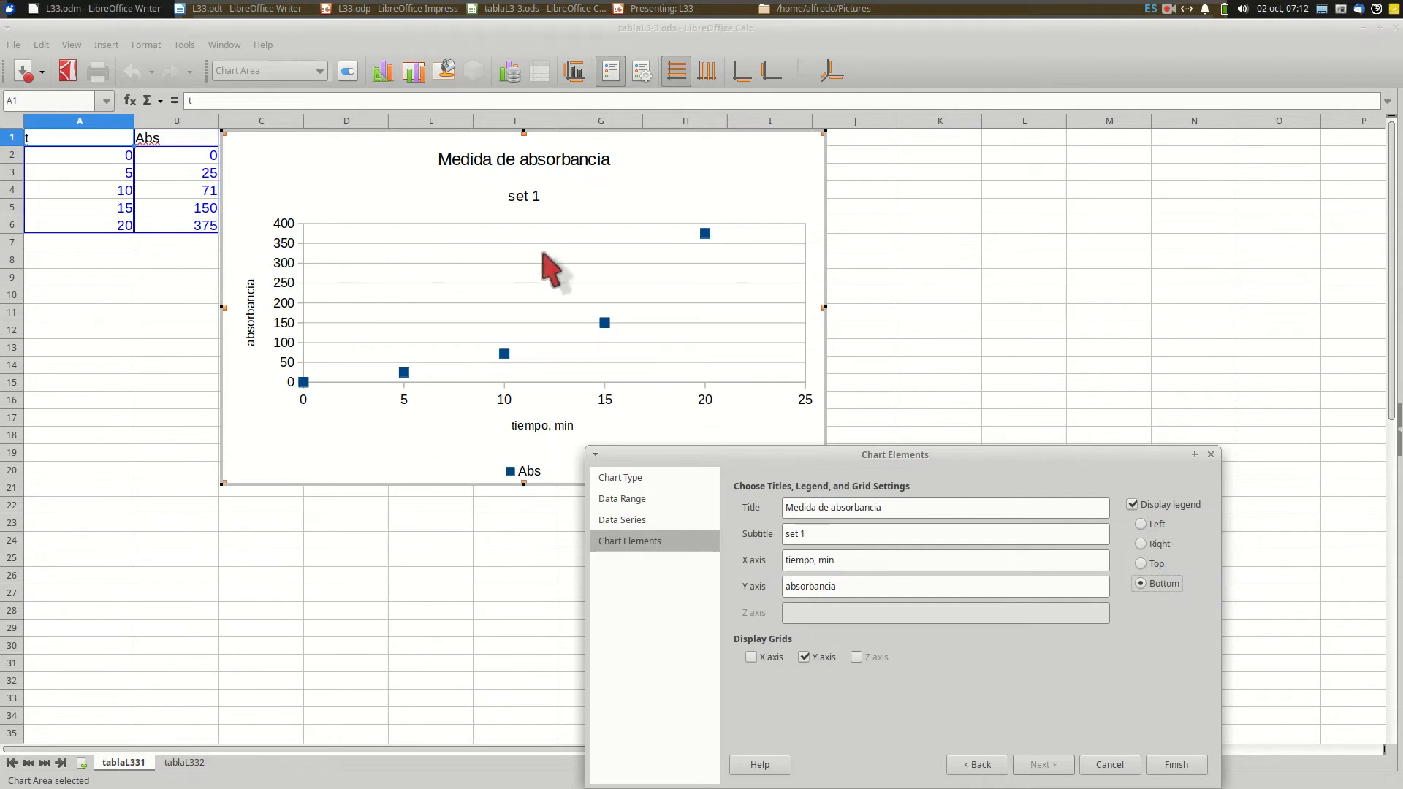
pyautogui.click(752, 658)
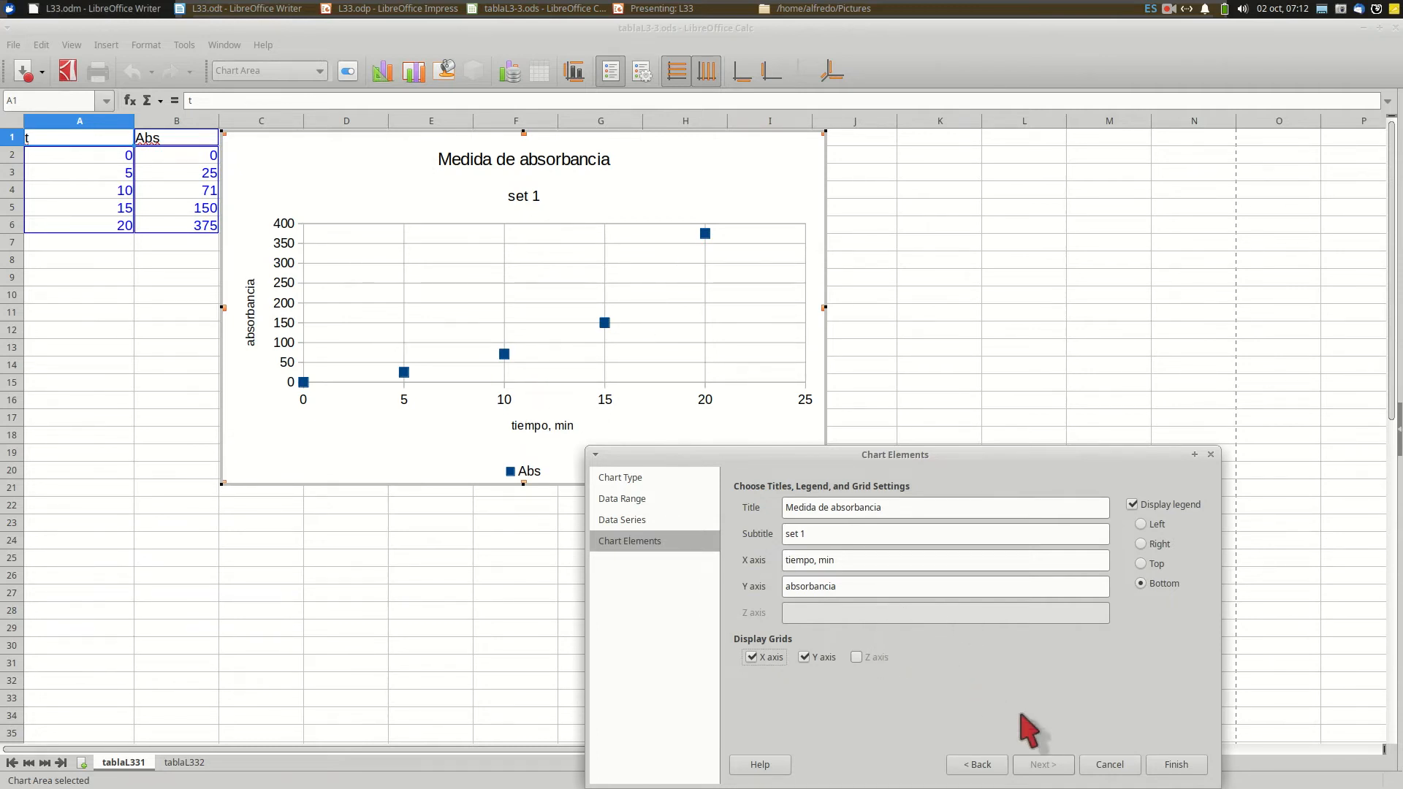
pyautogui.click(1173, 765)
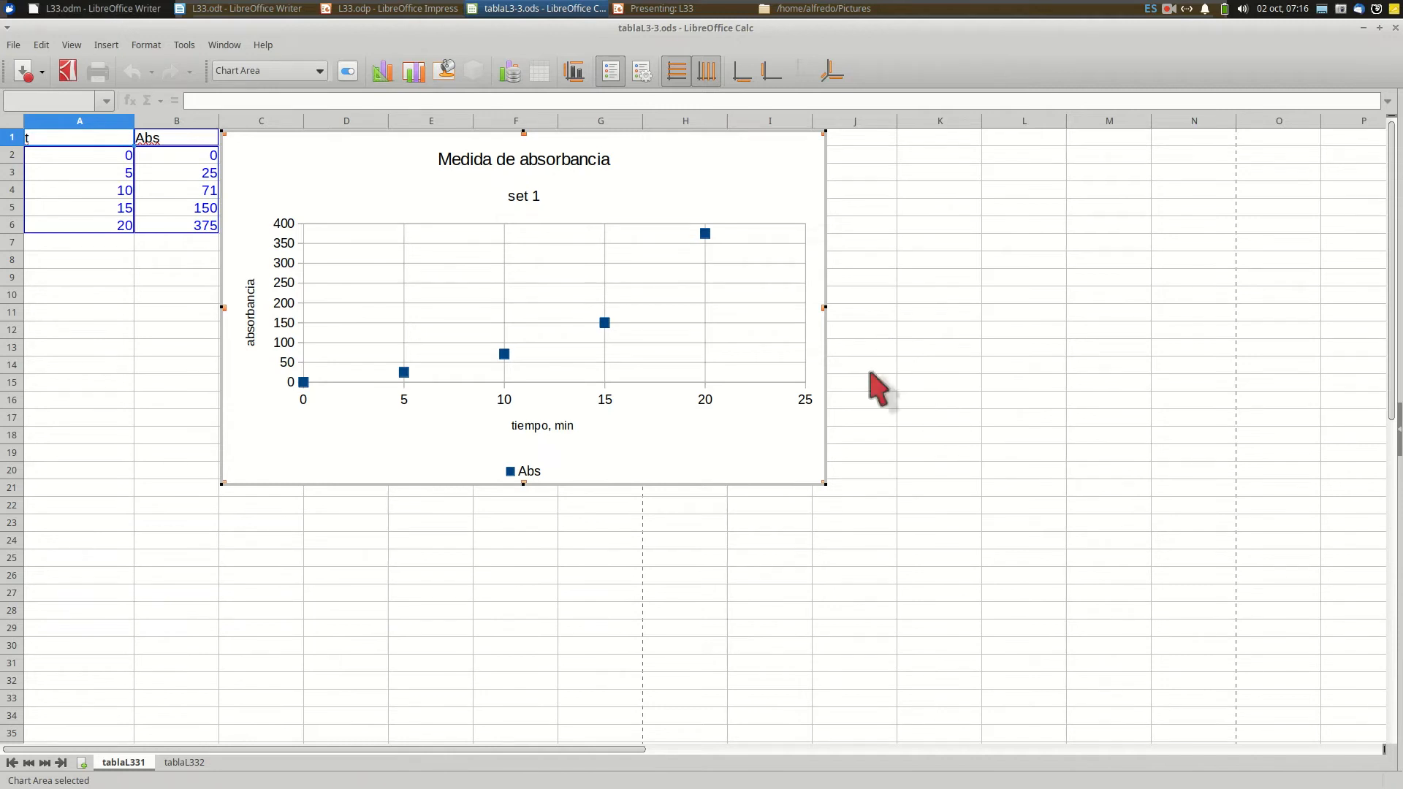
# Leave chart editing, shift the whole chart slightly on the sheet and deselect it.
pyautogui.click(103, 300)
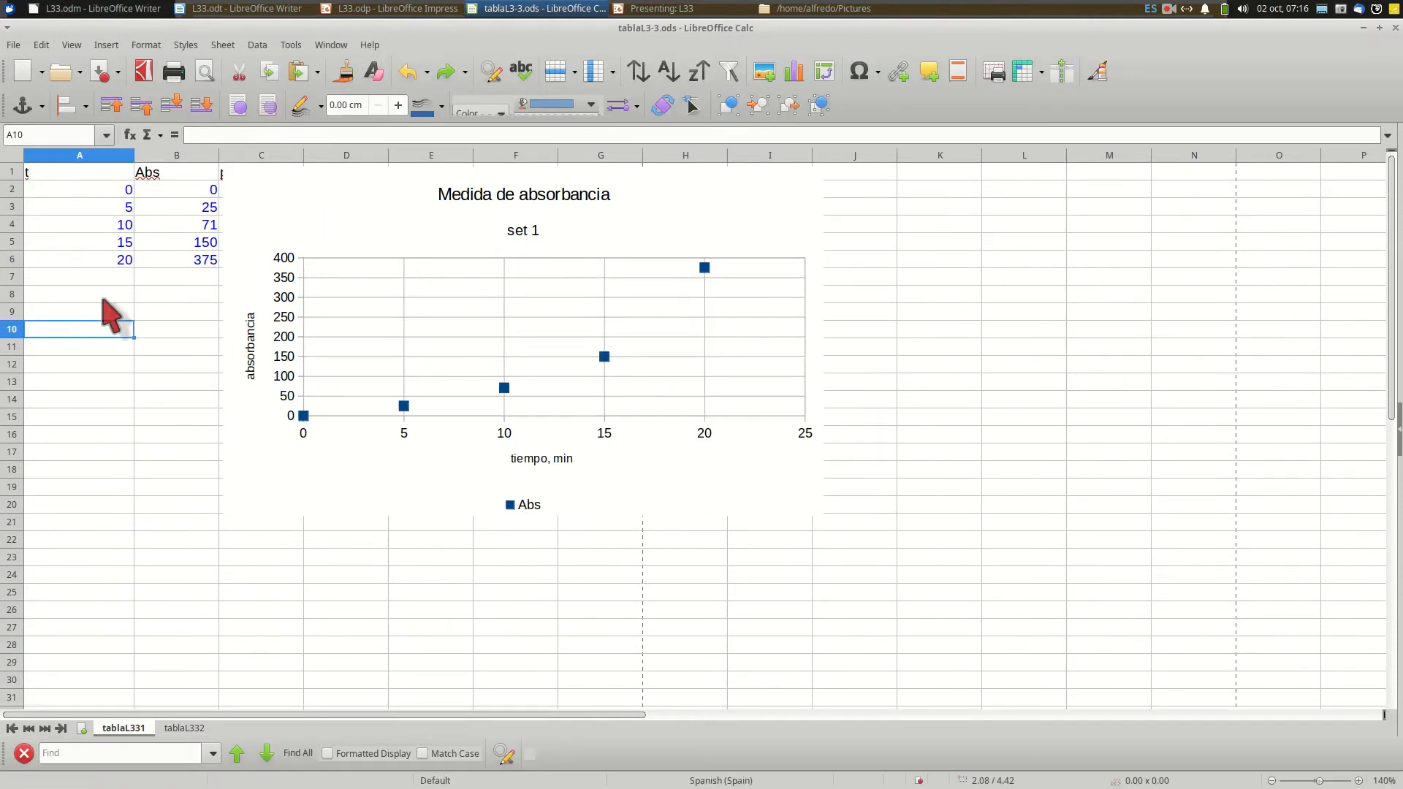
pyautogui.moveTo(385, 237)
pyautogui.mouseDown()
pyautogui.moveTo(471, 241)
pyautogui.moveTo(394, 242)
pyautogui.mouseUp()
pyautogui.click(125, 401)
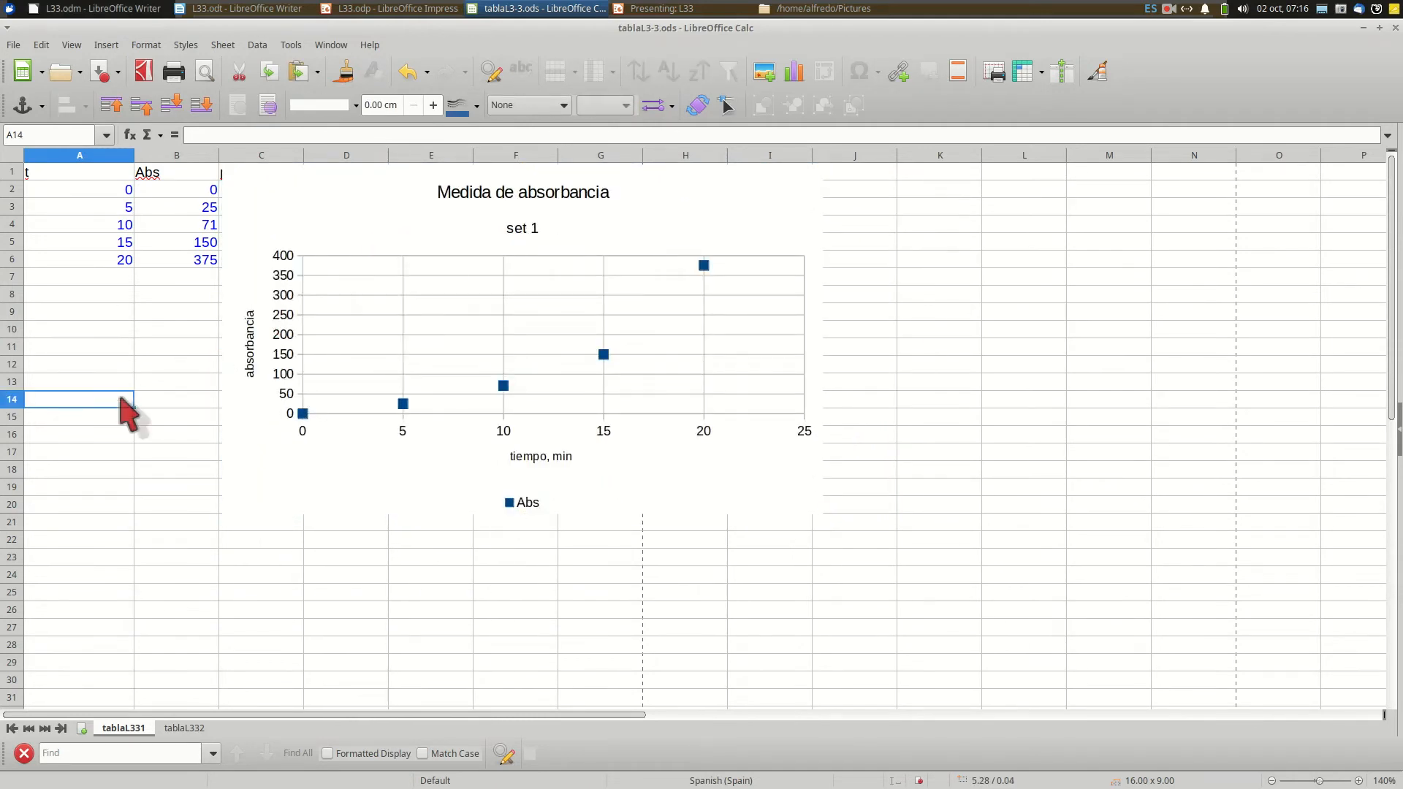
# Change the chart's XY (Scatter) type to Points and Lines with the Smooth line type.
pyautogui.doubleClick(563, 314)
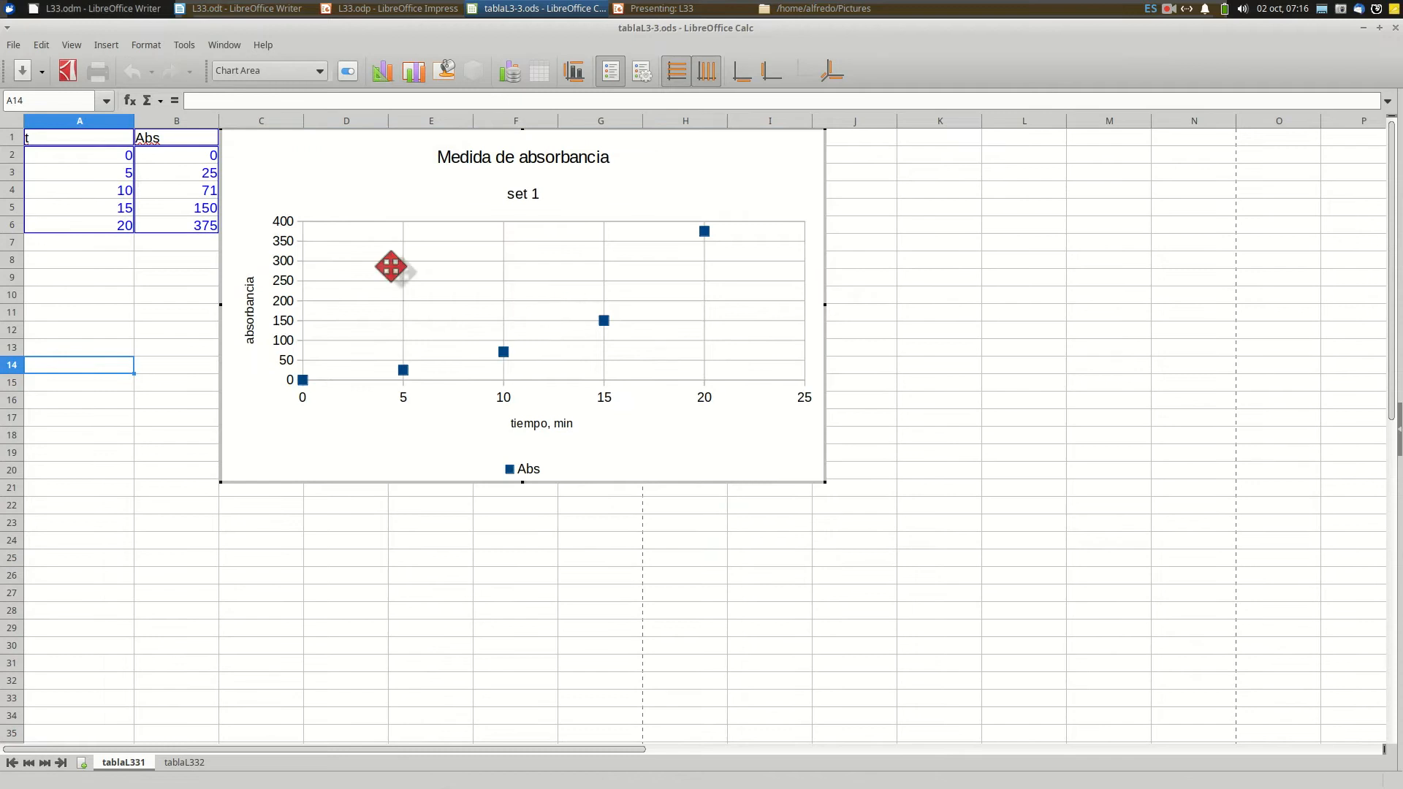
pyautogui.rightClick(424, 188)
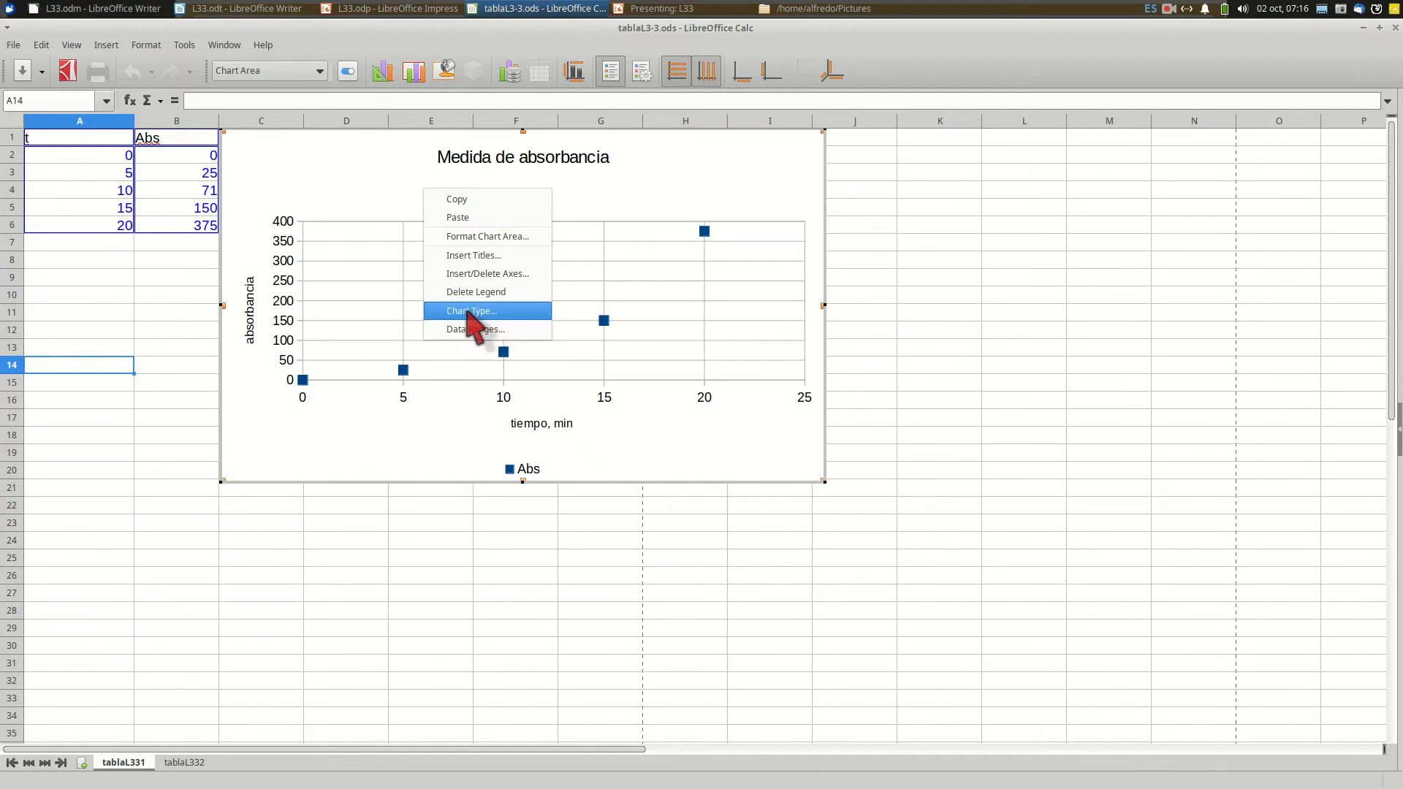
pyautogui.click(468, 313)
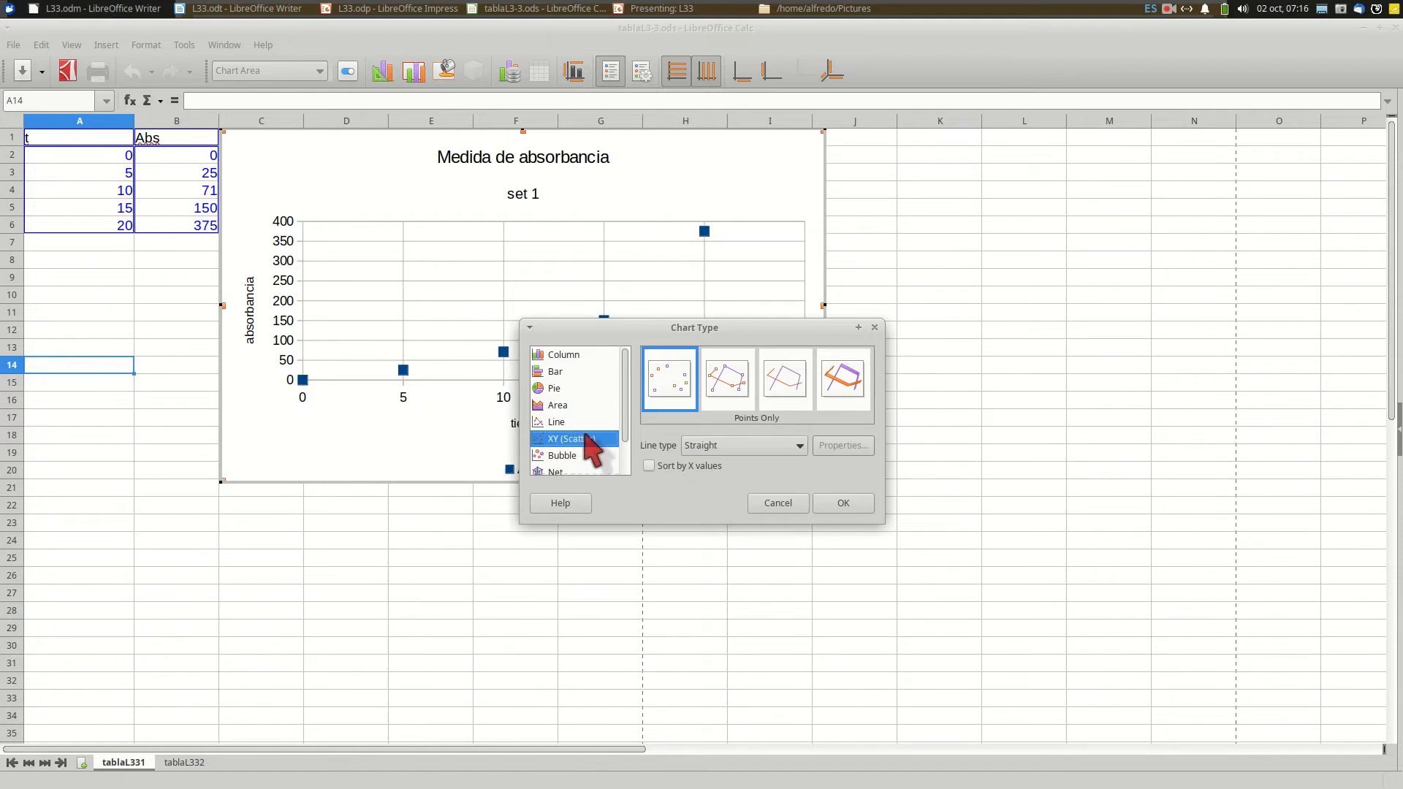
pyautogui.click(740, 388)
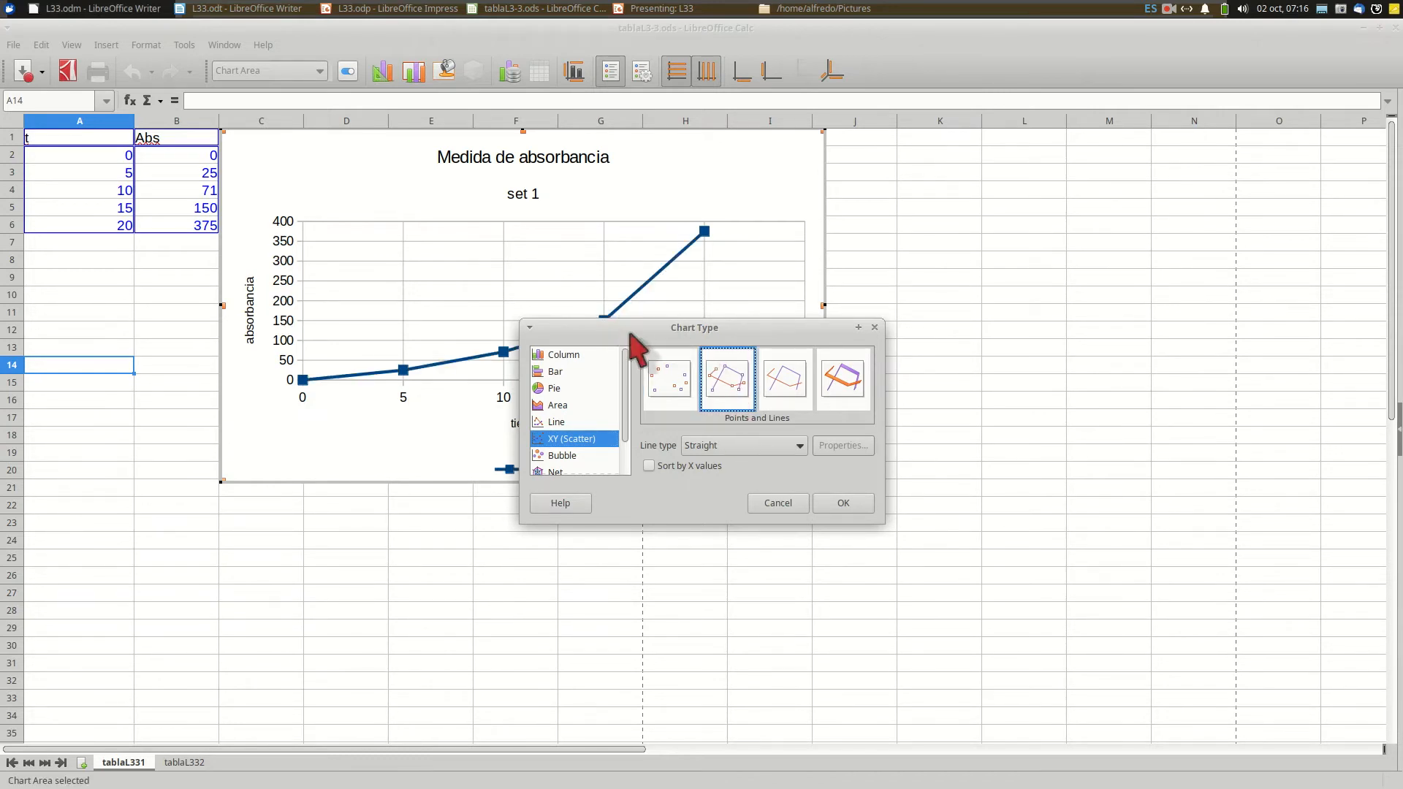
pyautogui.moveTo(631, 332); pyautogui.dragTo(632, 479)
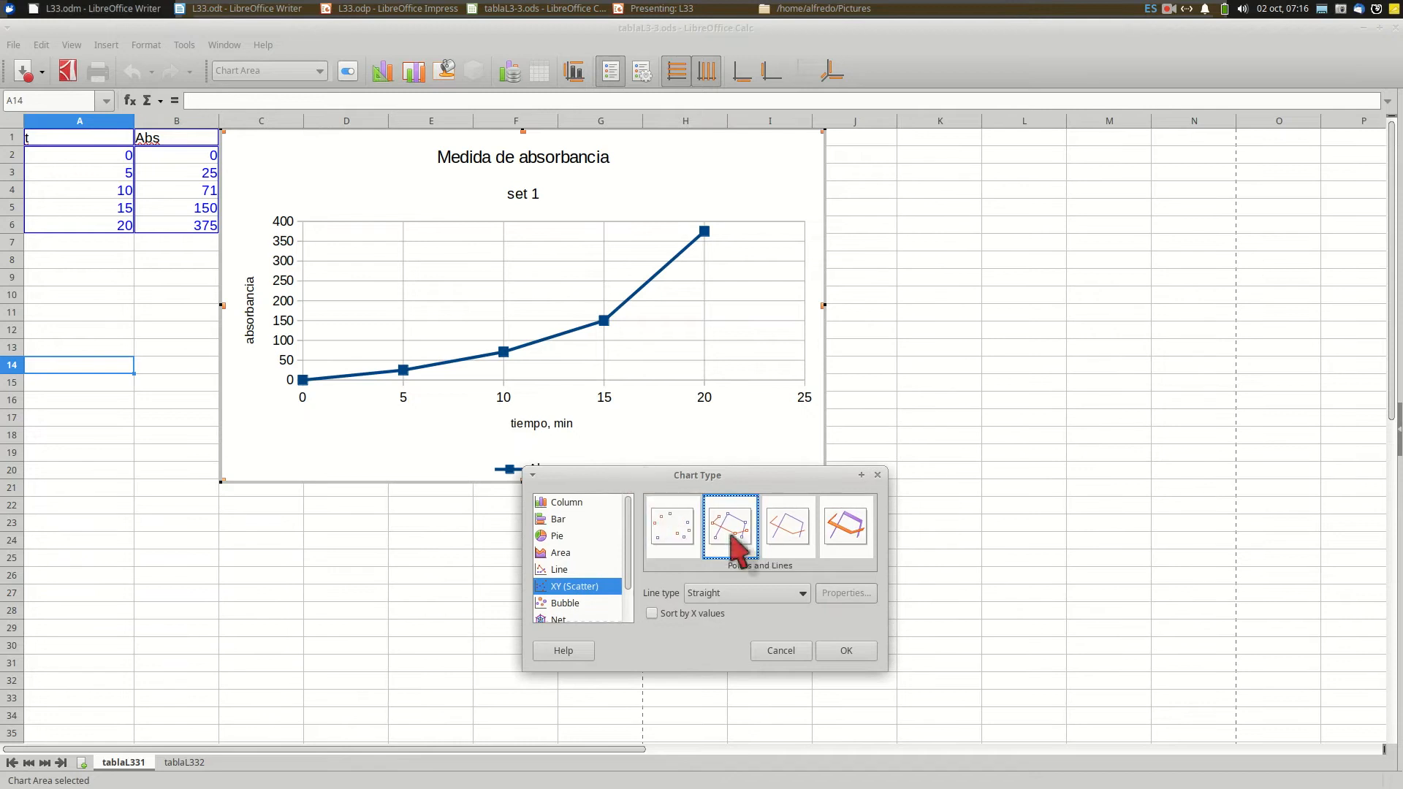
pyautogui.click(785, 590)
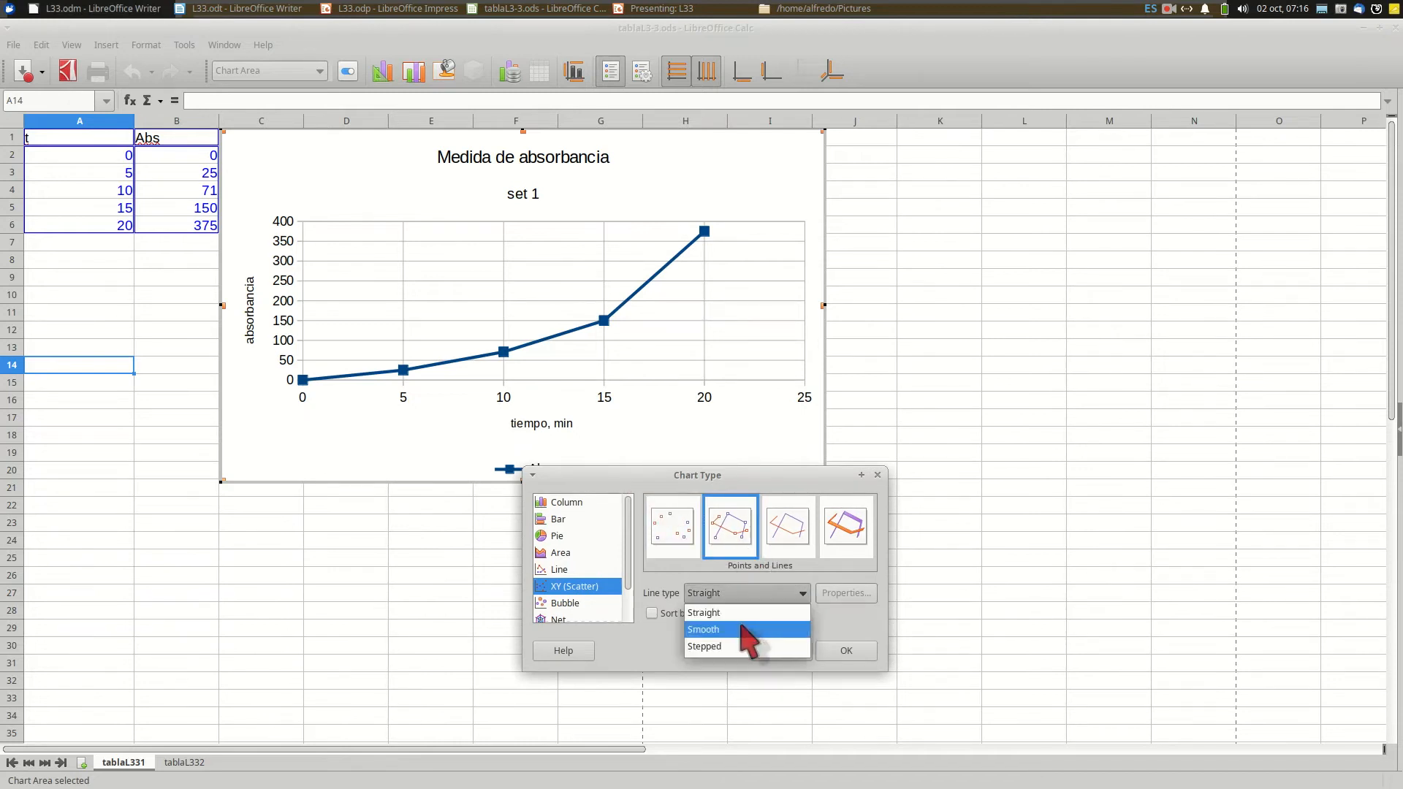
pyautogui.click(744, 631)
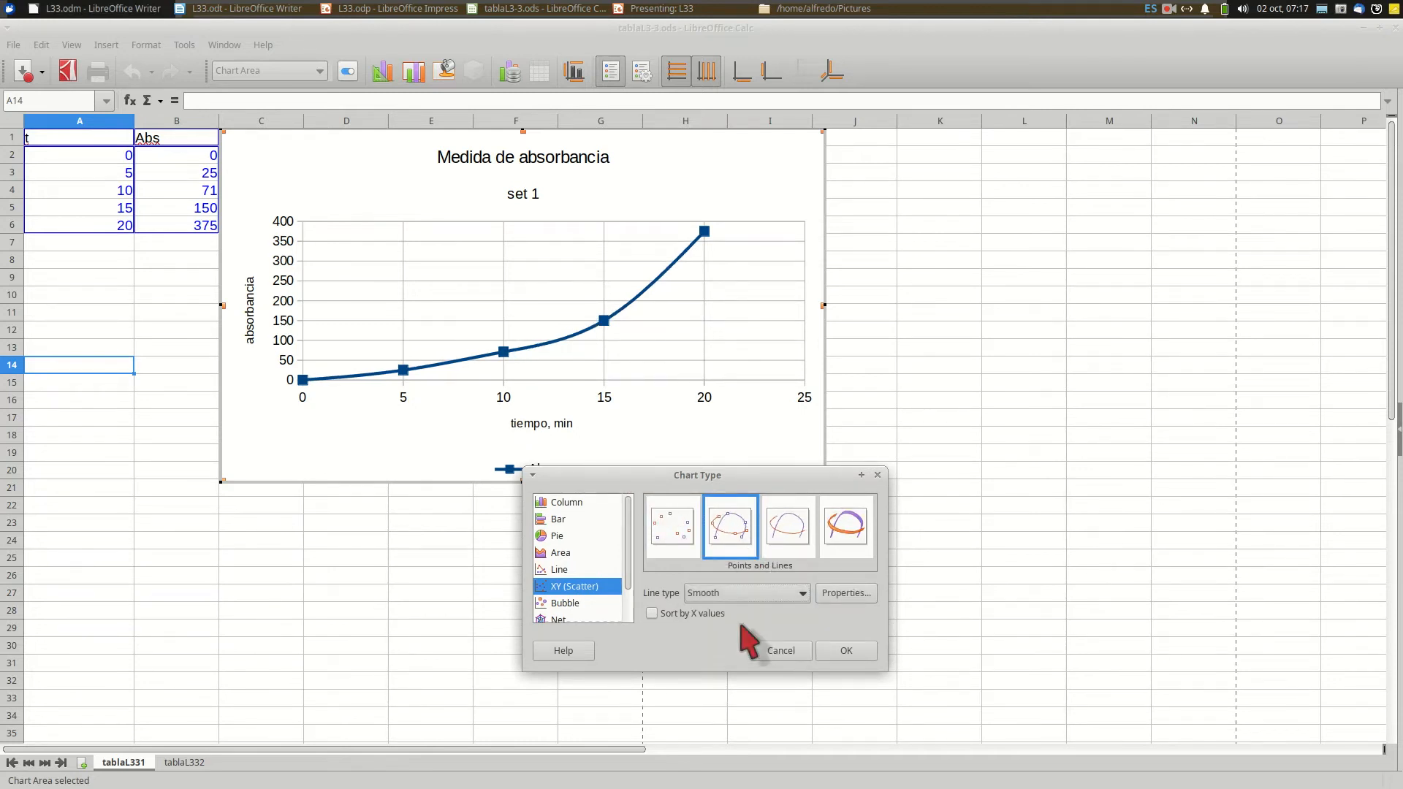
pyautogui.click(847, 650)
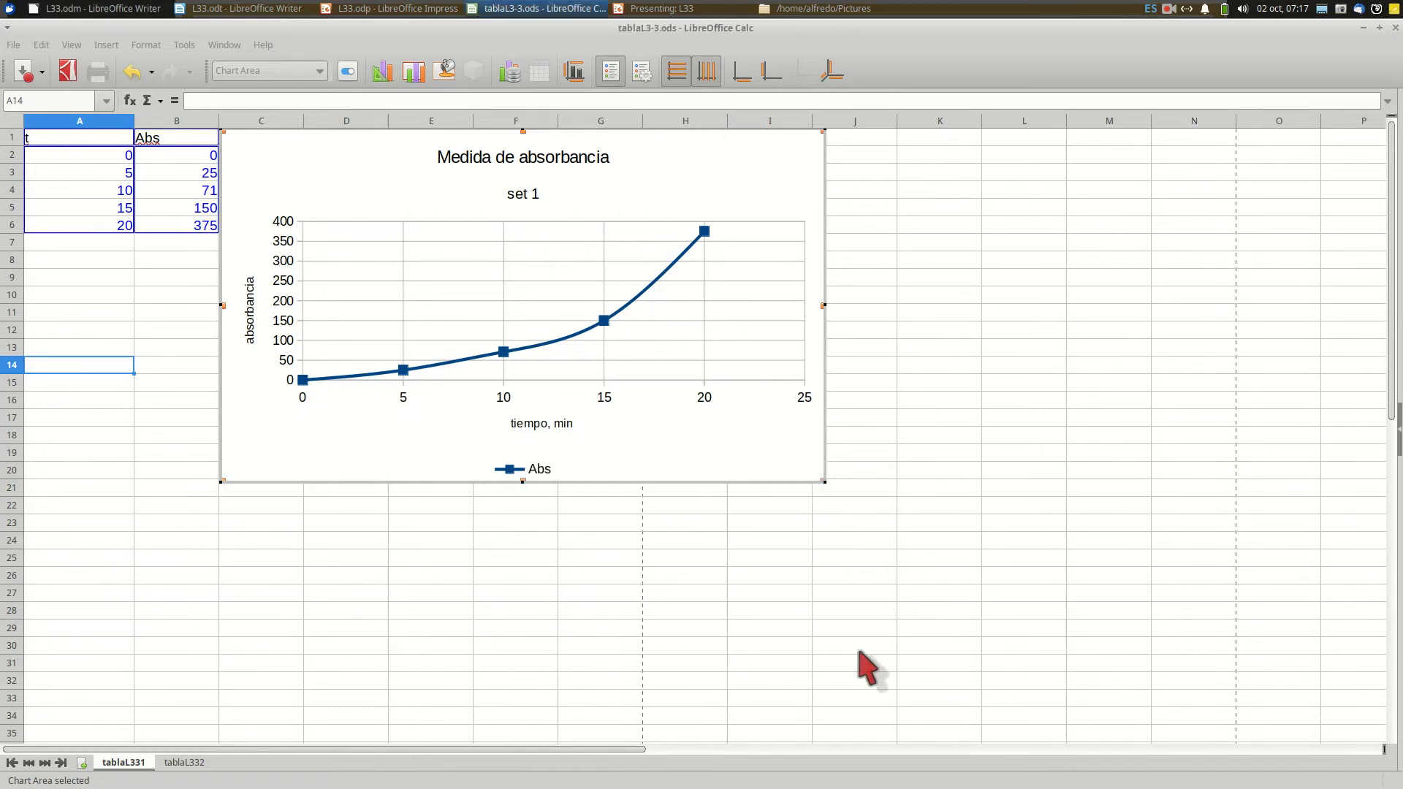
# Format the Abs series line with the Dash style, Teal color and a width of 0.18 cm.
pyautogui.click(675, 265)
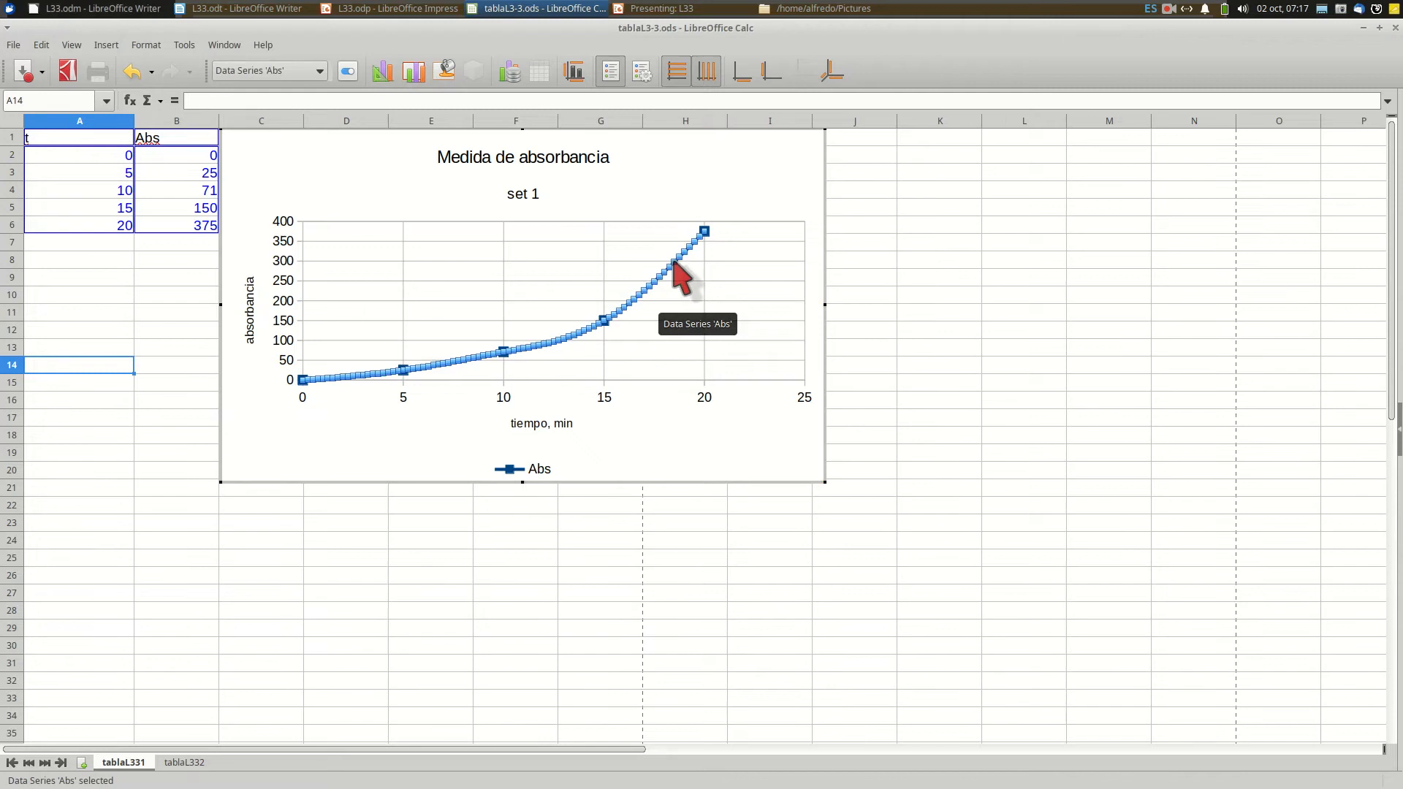
pyautogui.doubleClick(674, 264)
pyautogui.moveTo(667, 278); pyautogui.dragTo(756, 352)
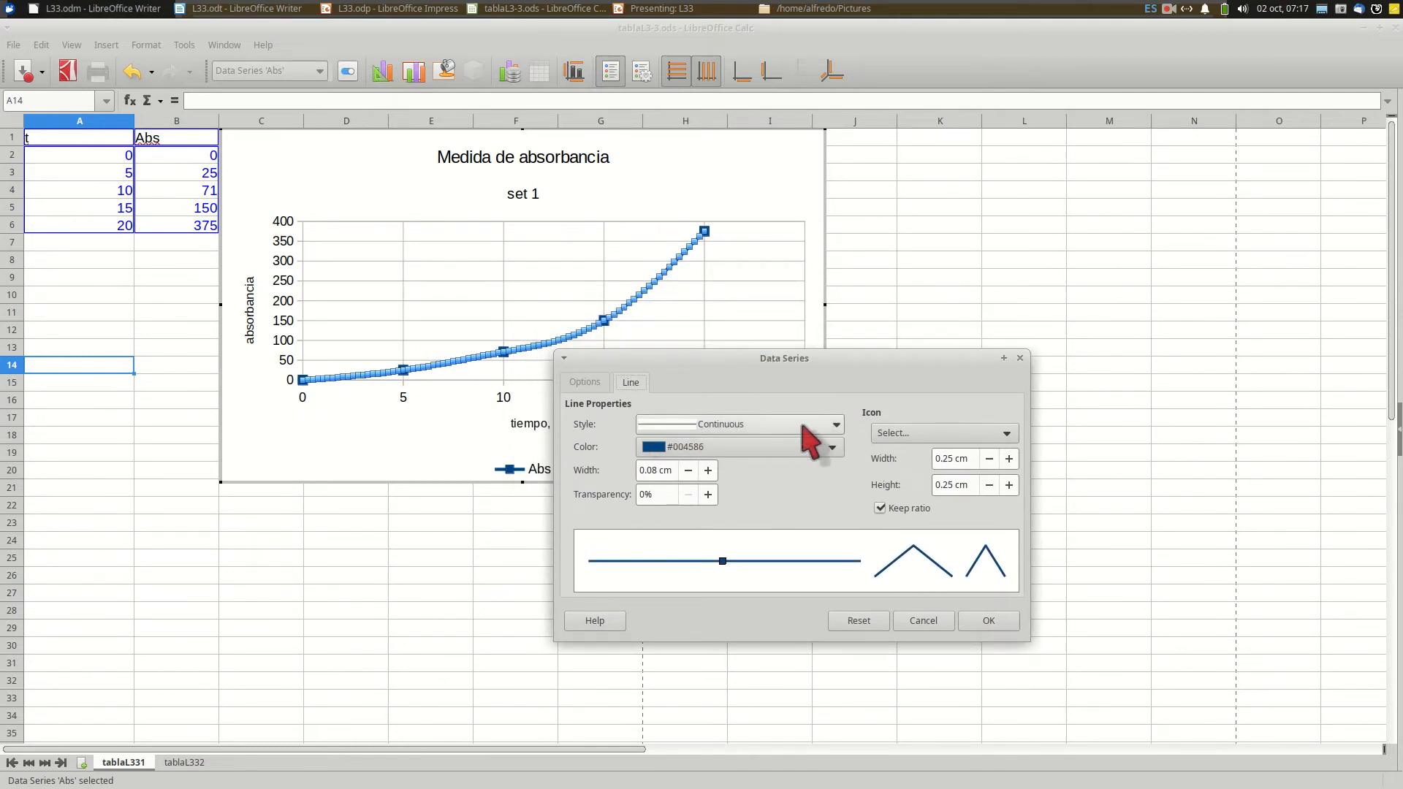
pyautogui.click(728, 427)
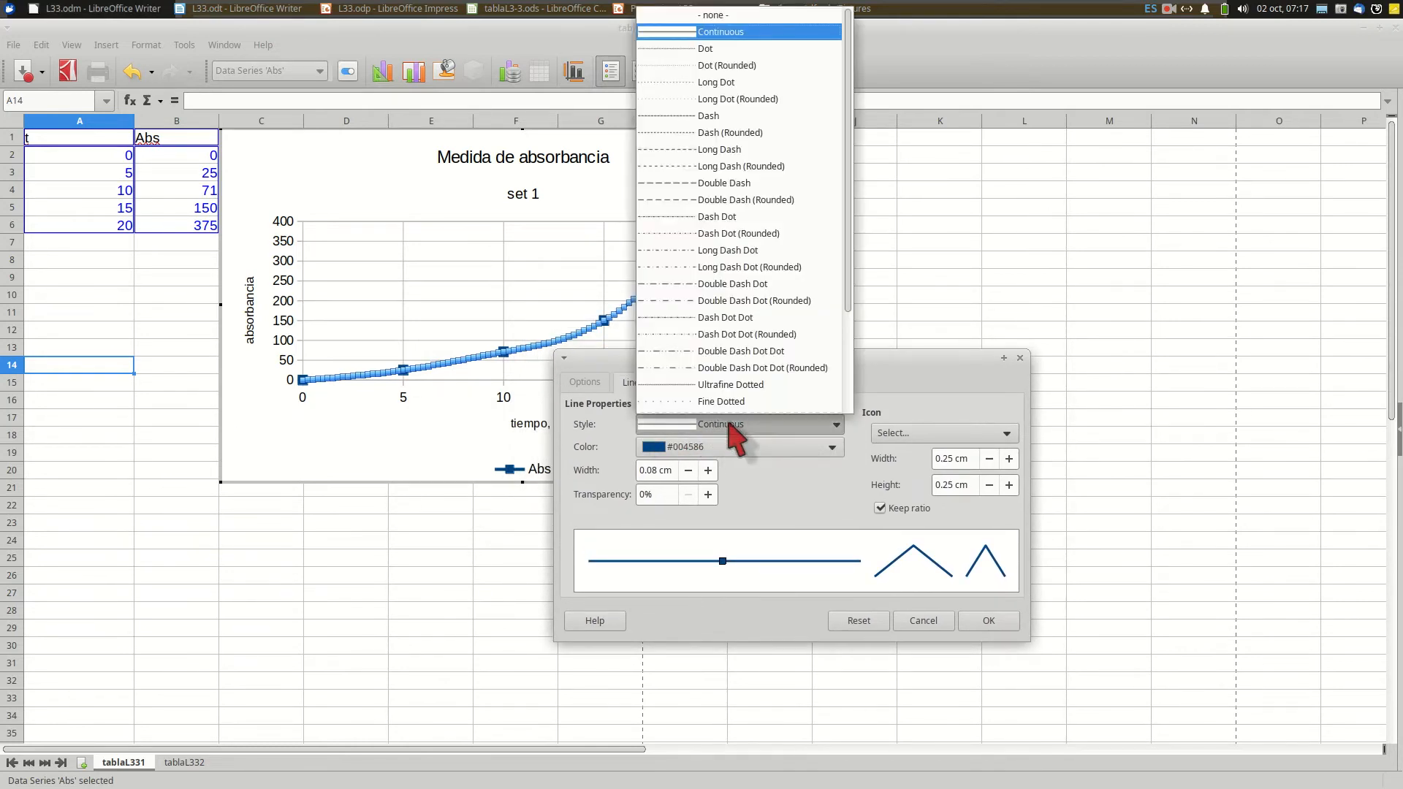
pyautogui.click(705, 117)
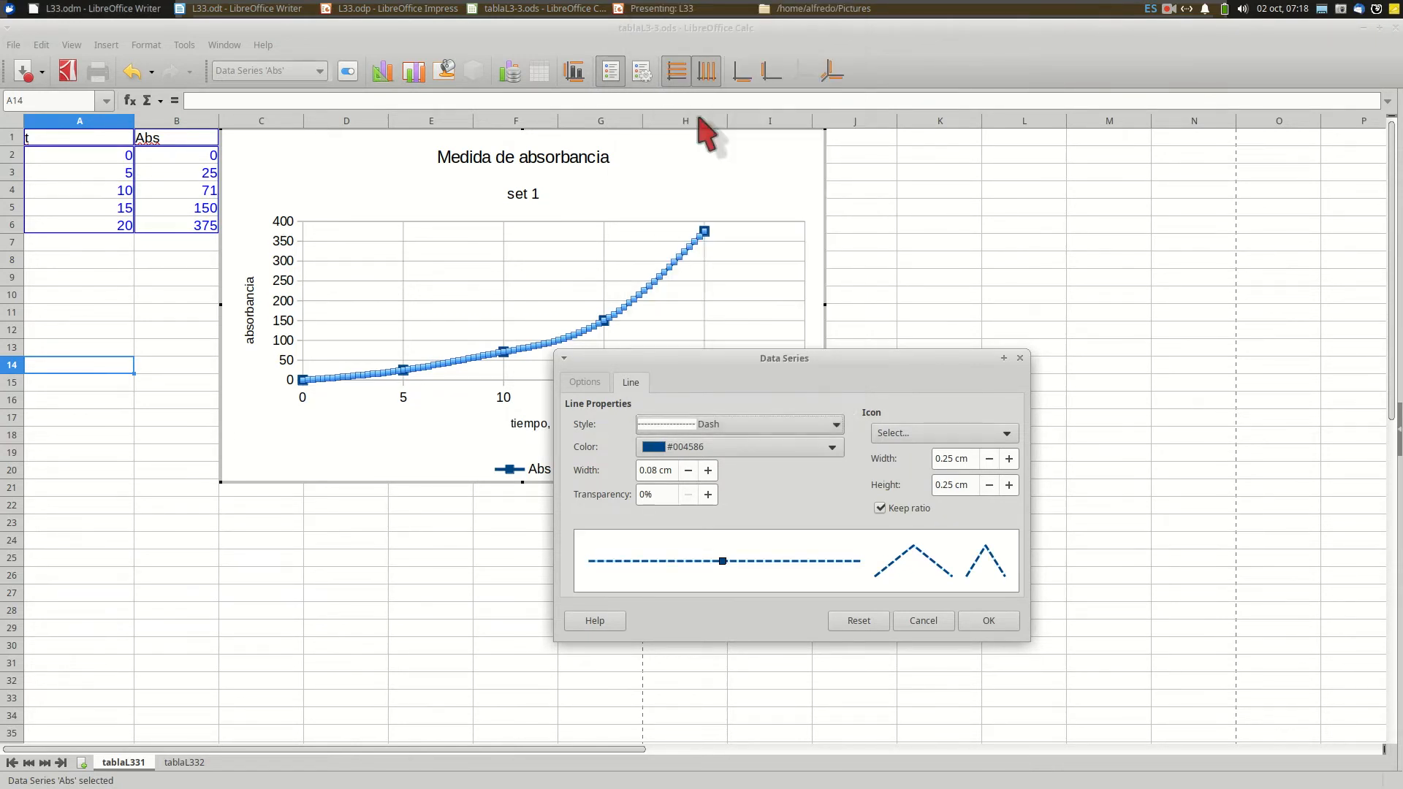
pyautogui.click(694, 447)
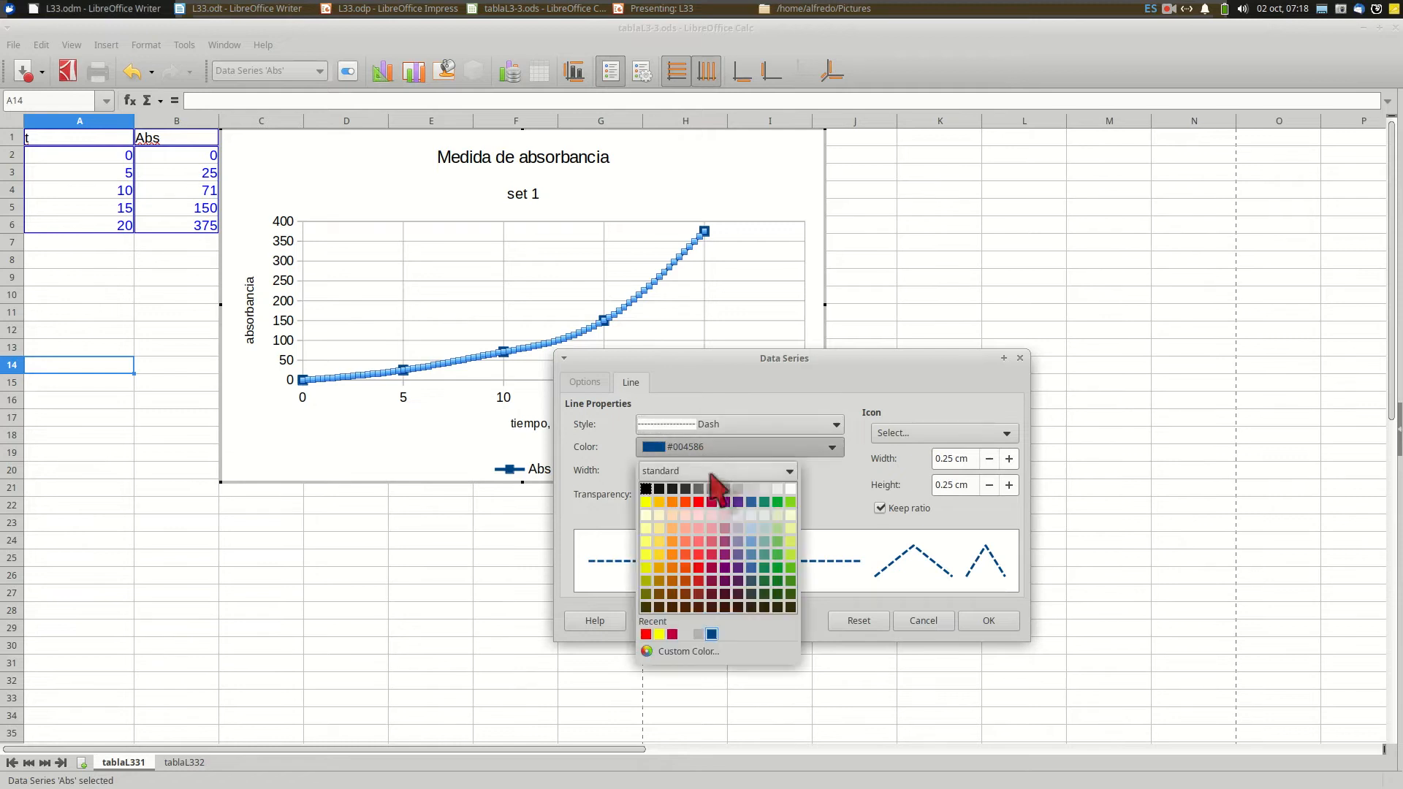
pyautogui.click(764, 502)
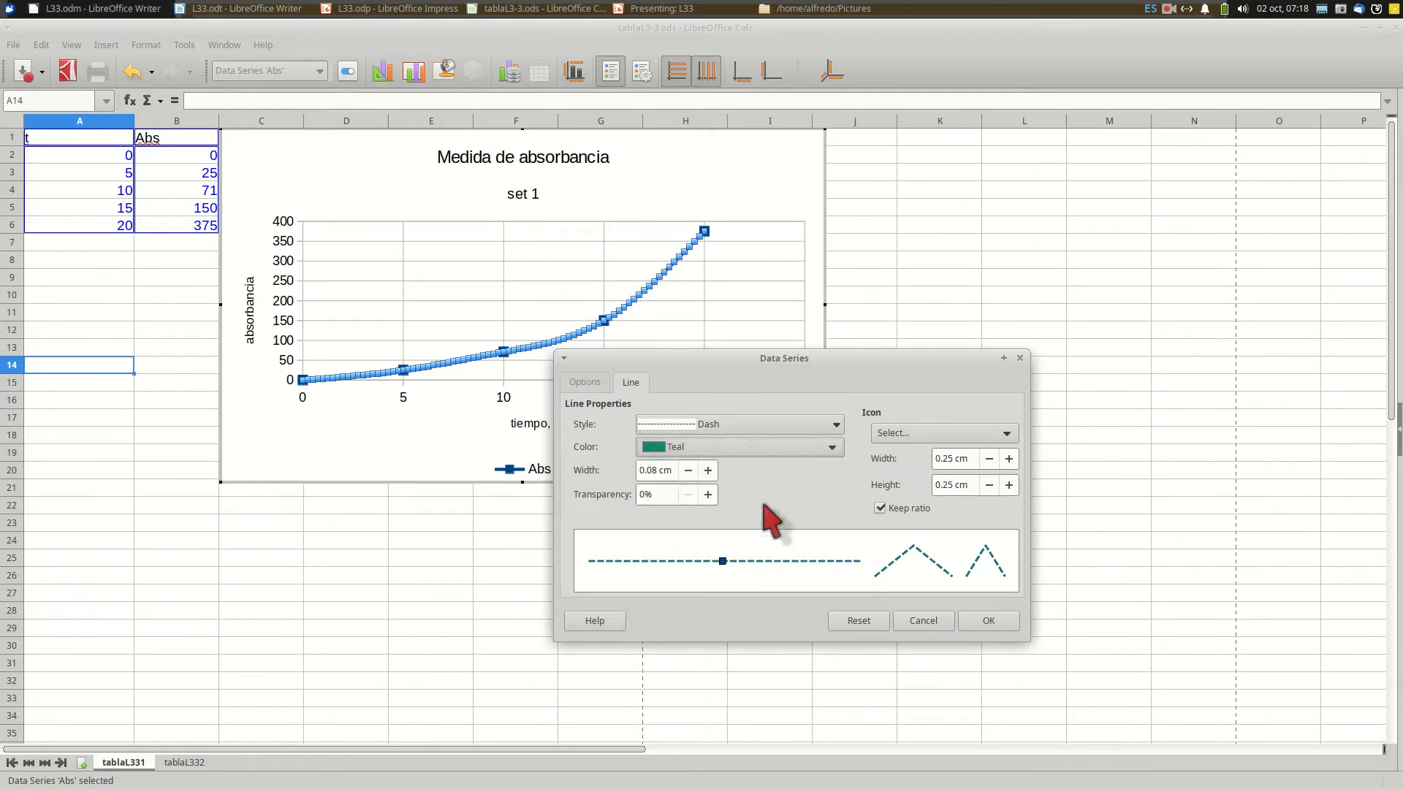
pyautogui.click(707, 470)
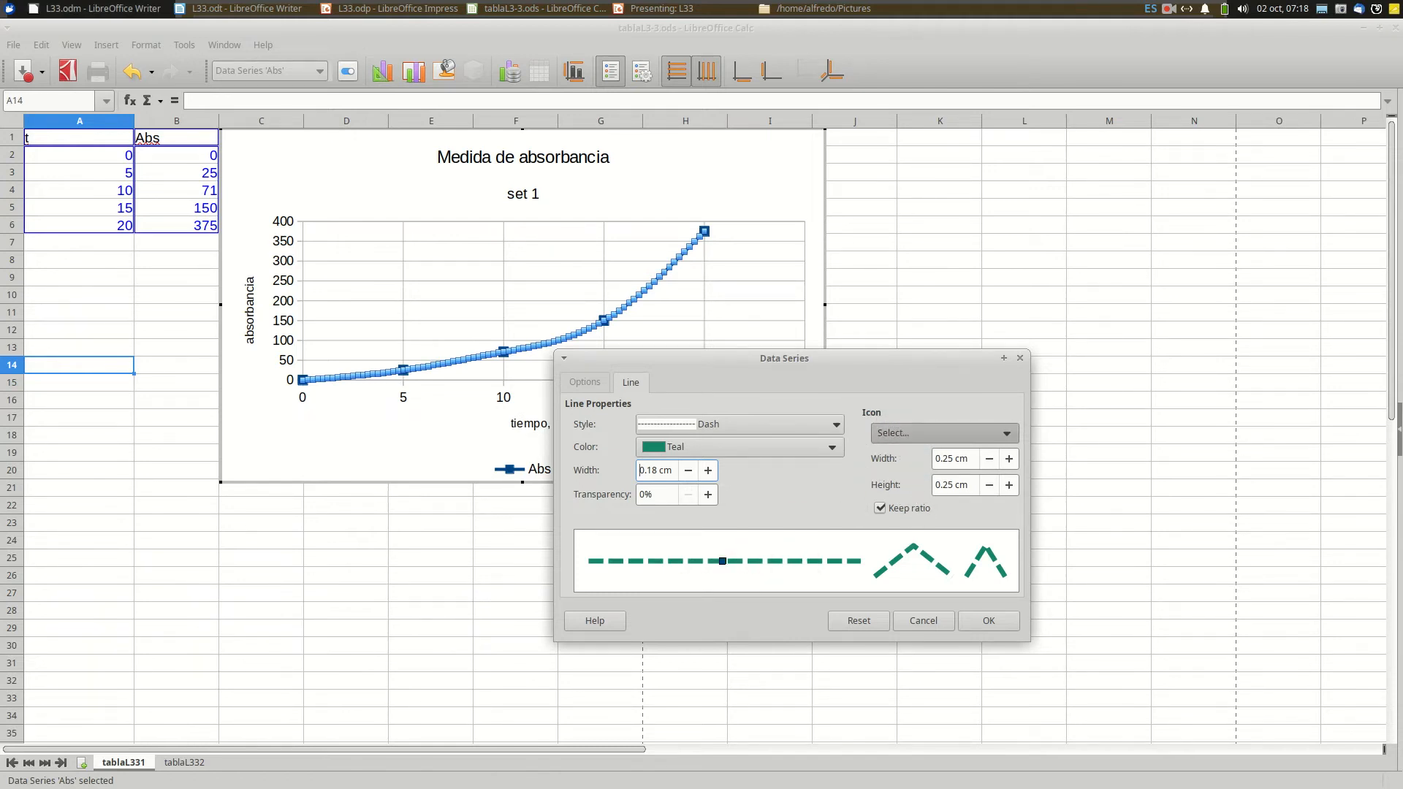
# Give the Abs series circle symbols 0.65 cm wide and high with the ratio kept, and apply the formatting.
pyautogui.click(916, 436)
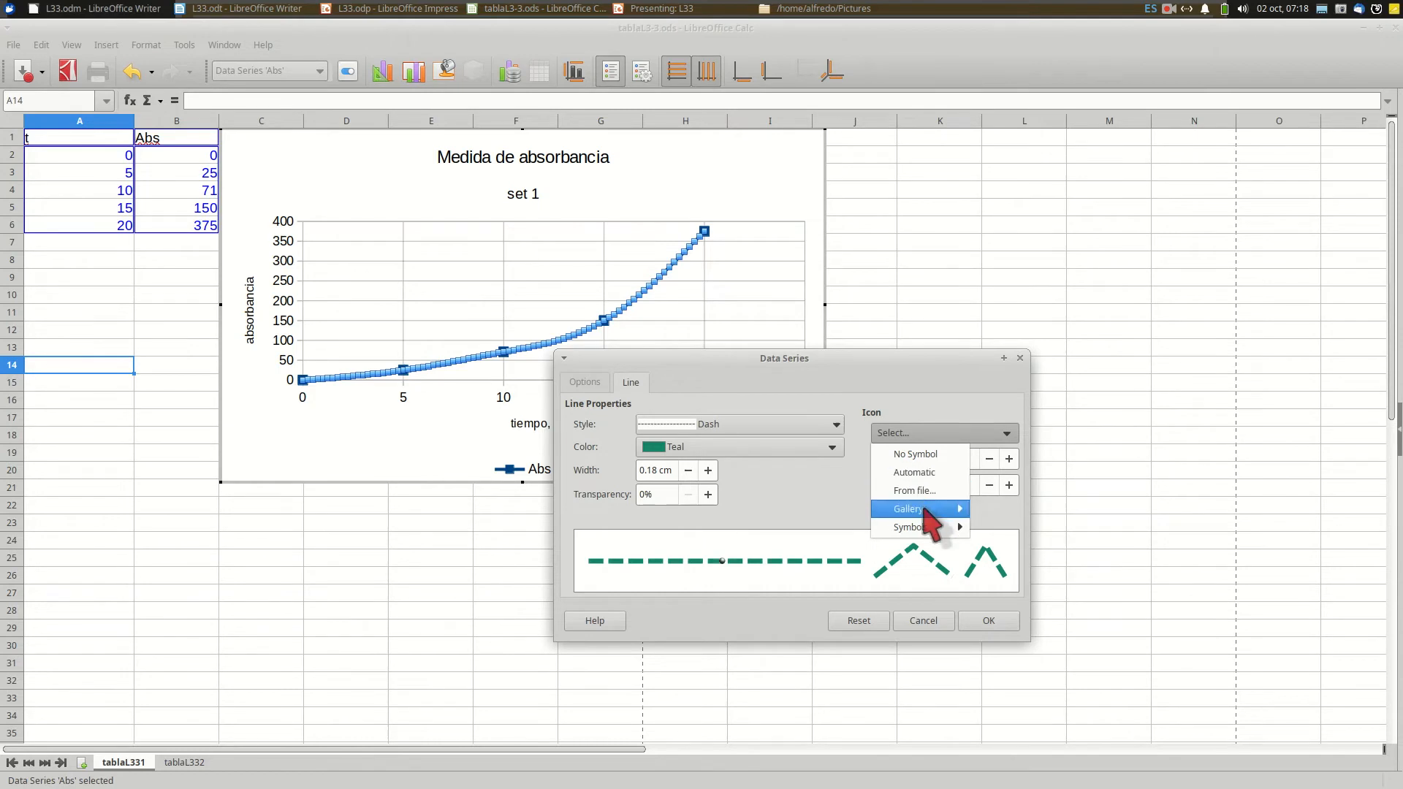
pyautogui.moveTo(928, 525)
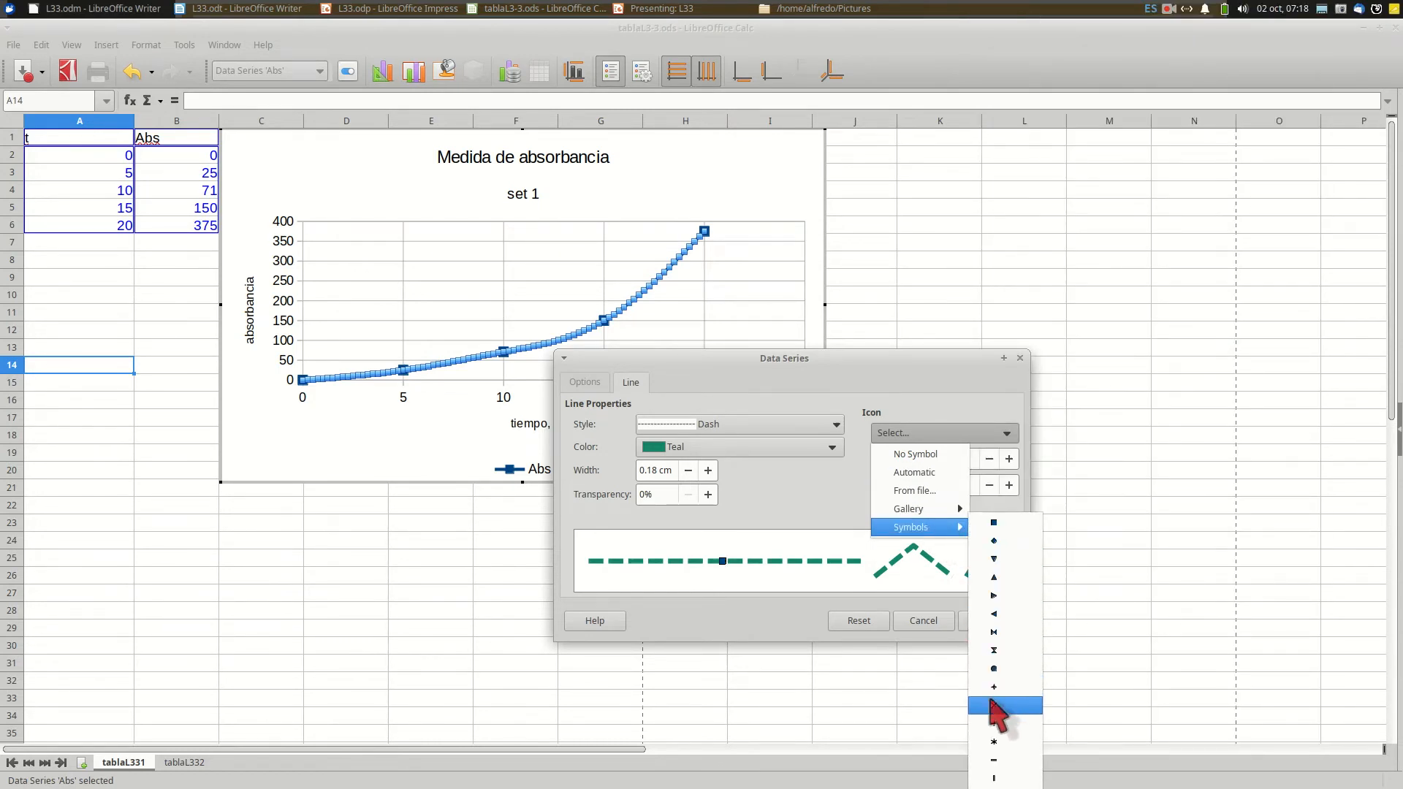
pyautogui.click(993, 669)
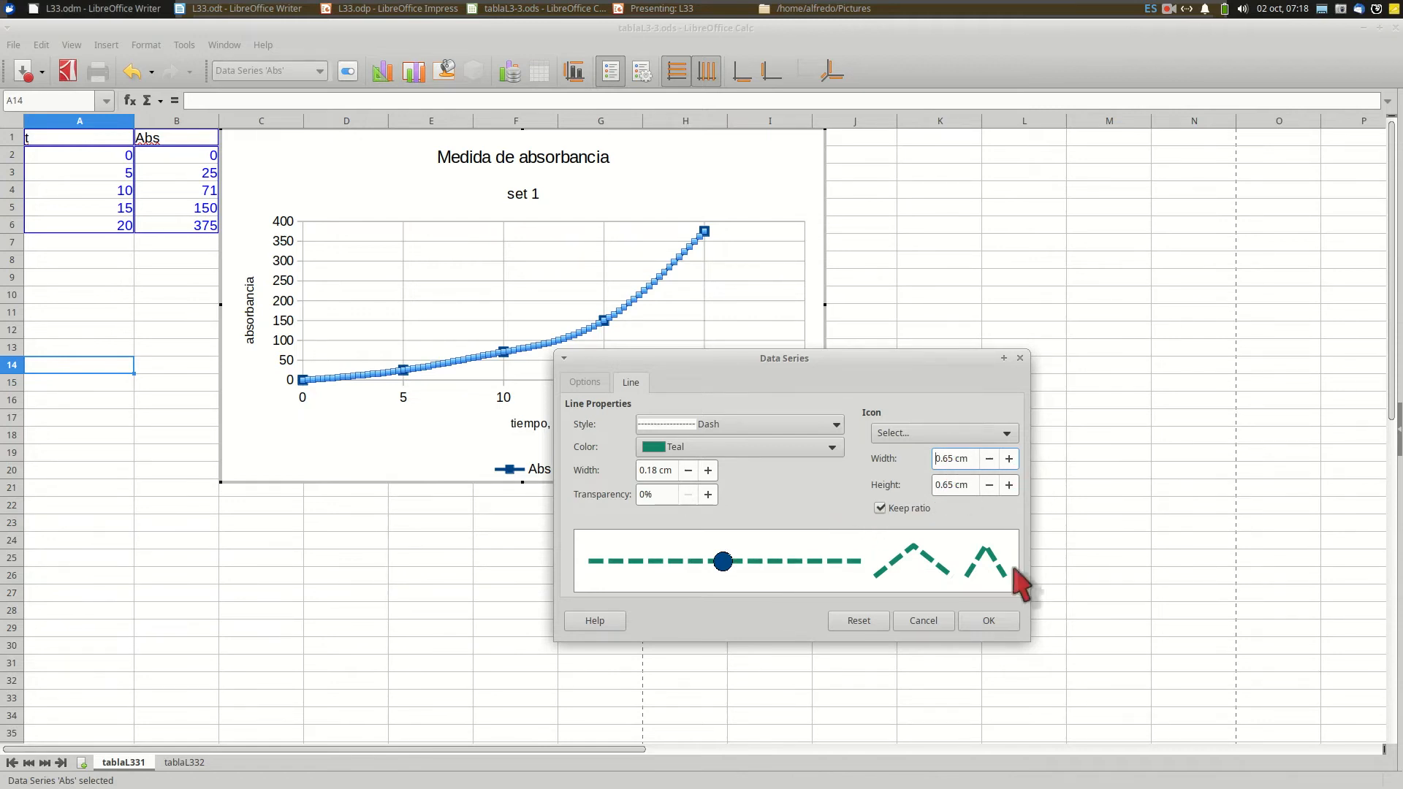
pyautogui.click(990, 621)
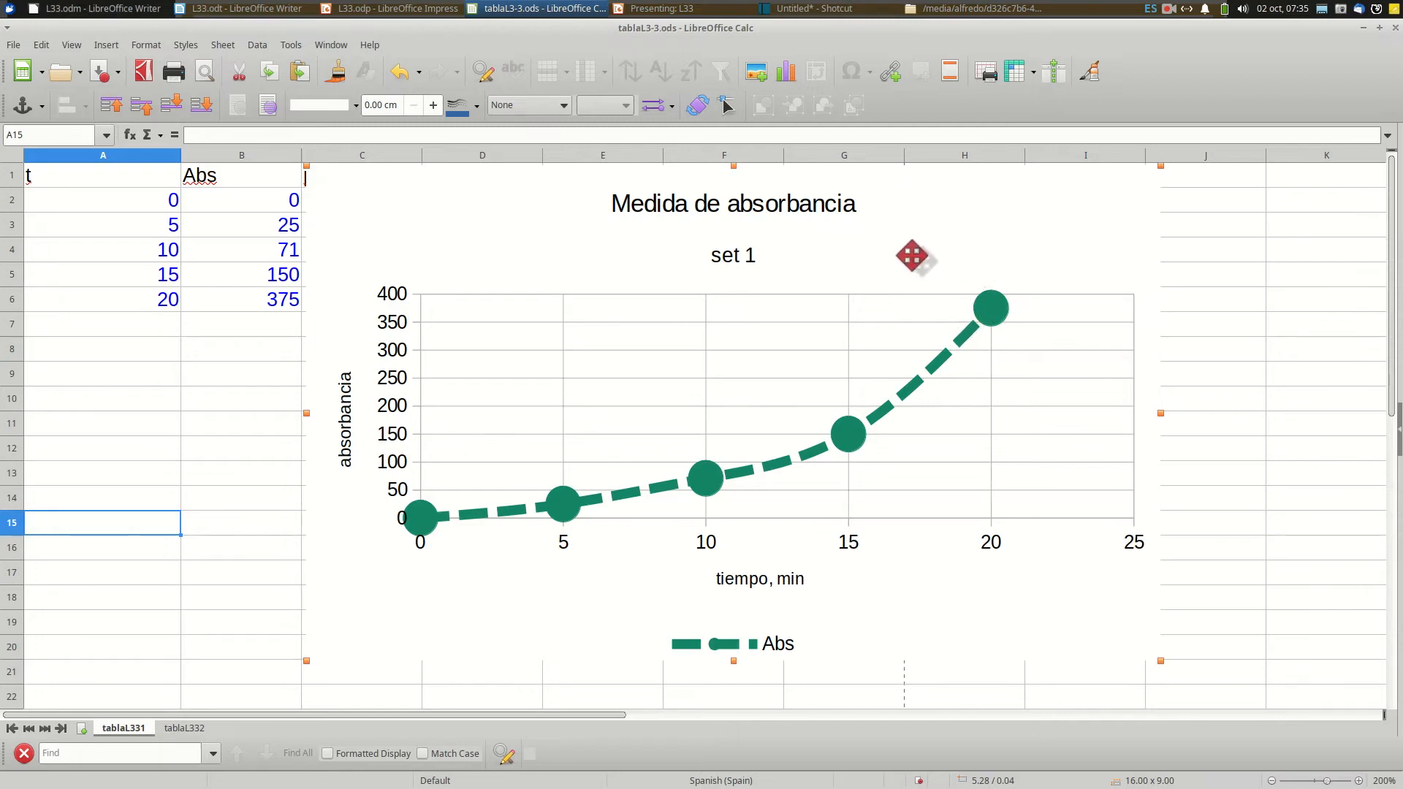
# Insert a single data label on the last data point of the Abs series, at t = 20.
pyautogui.doubleClick(768, 269)
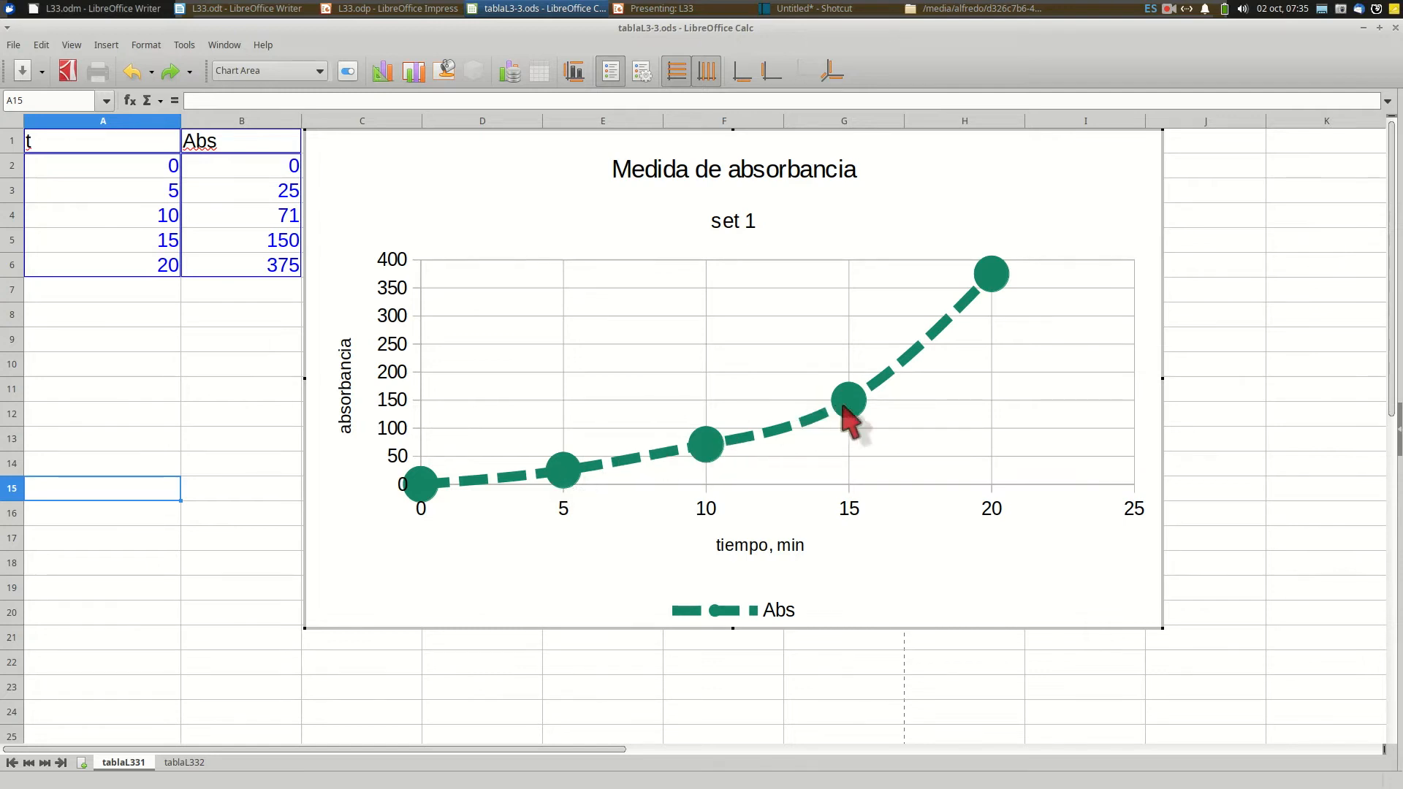
pyautogui.click(991, 280)
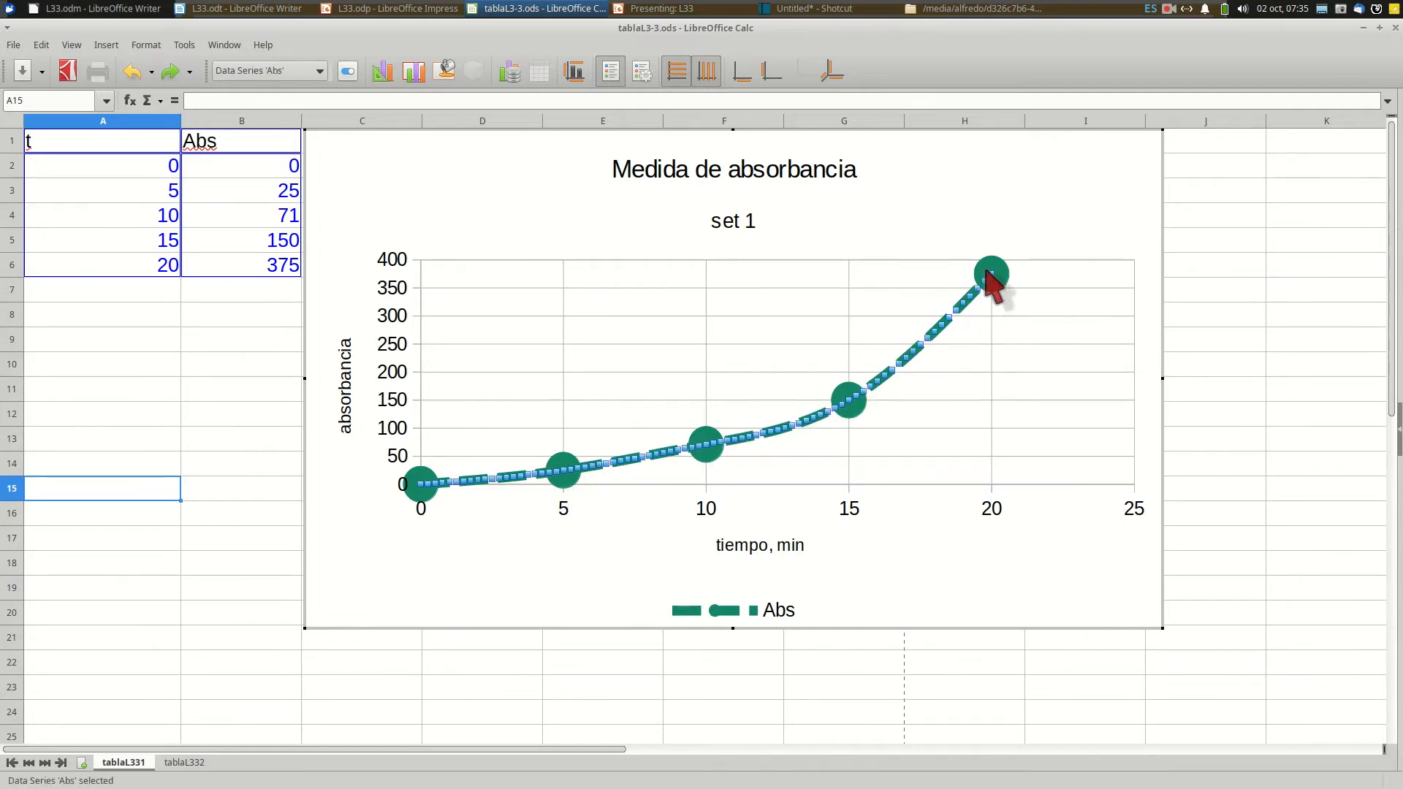
pyautogui.click(991, 280)
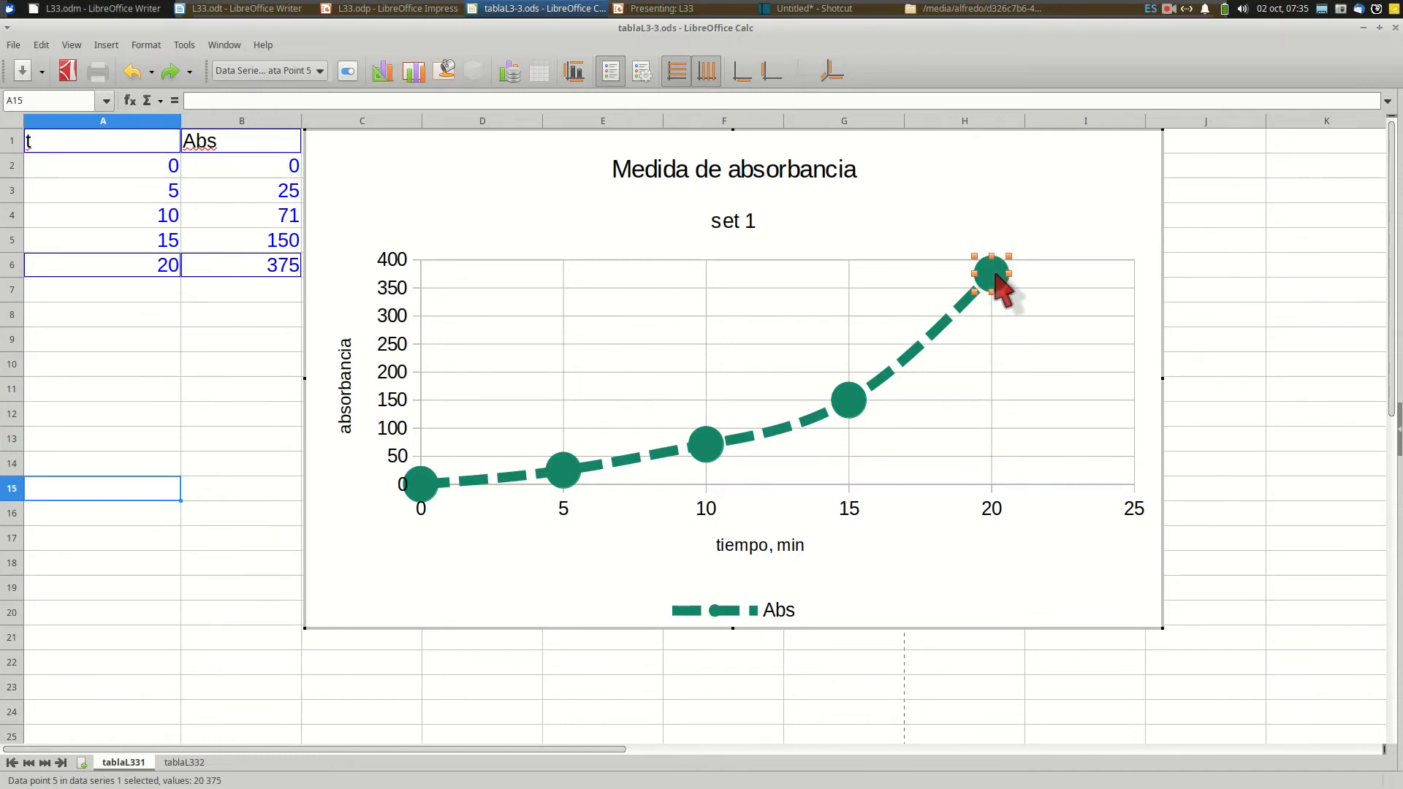
pyautogui.rightClick(996, 275)
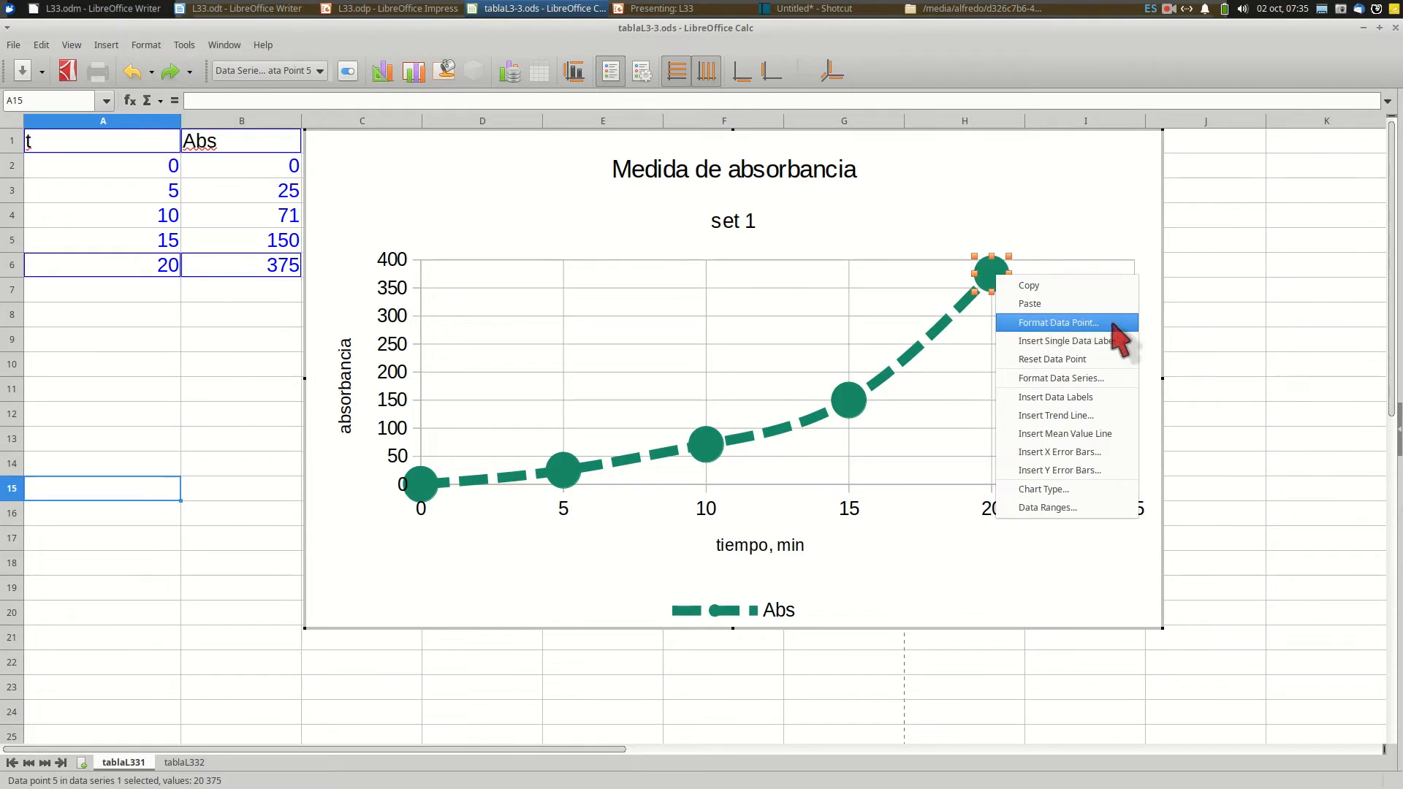
pyautogui.click(1063, 342)
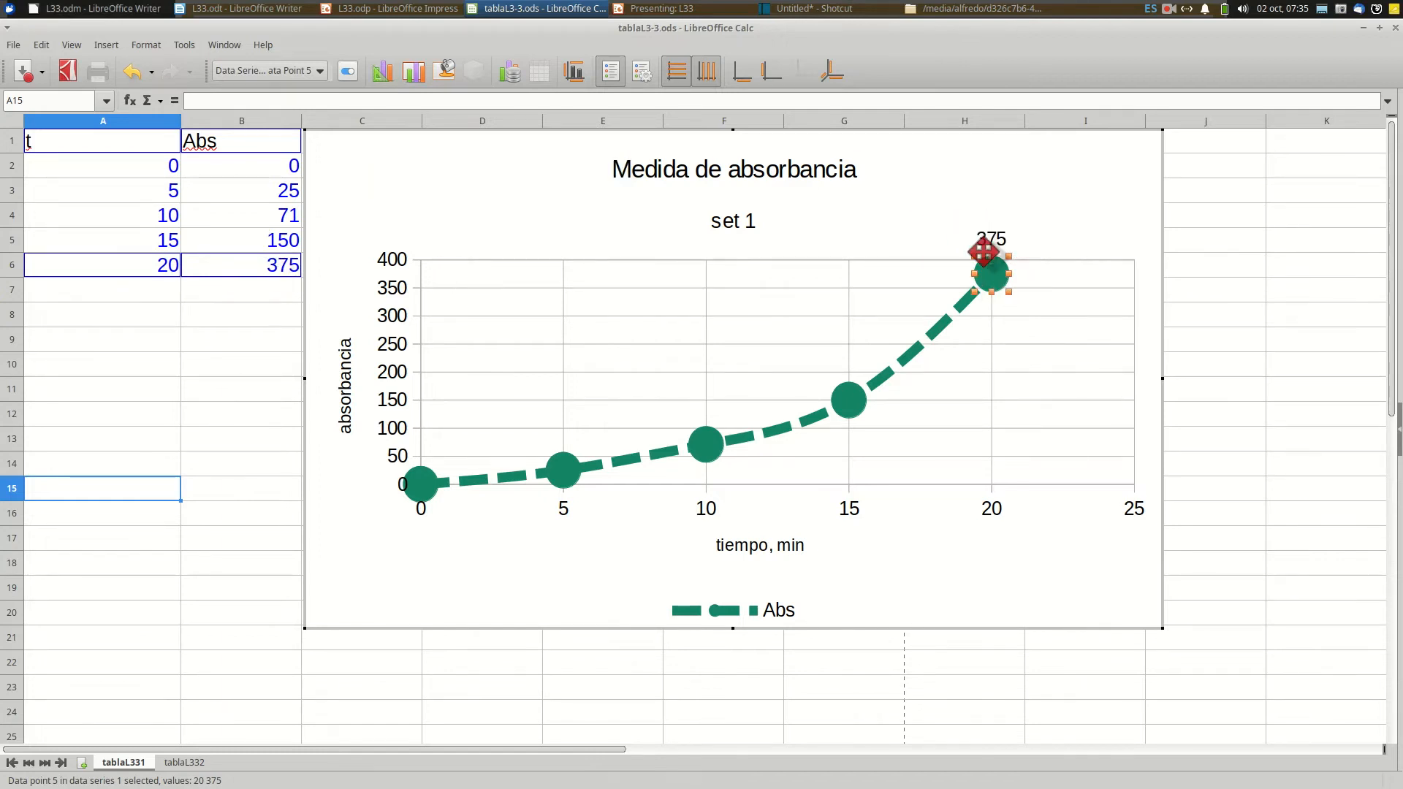
# Color only the last data point of the Abs series Red and deselect it.
pyautogui.rightClick(996, 271)
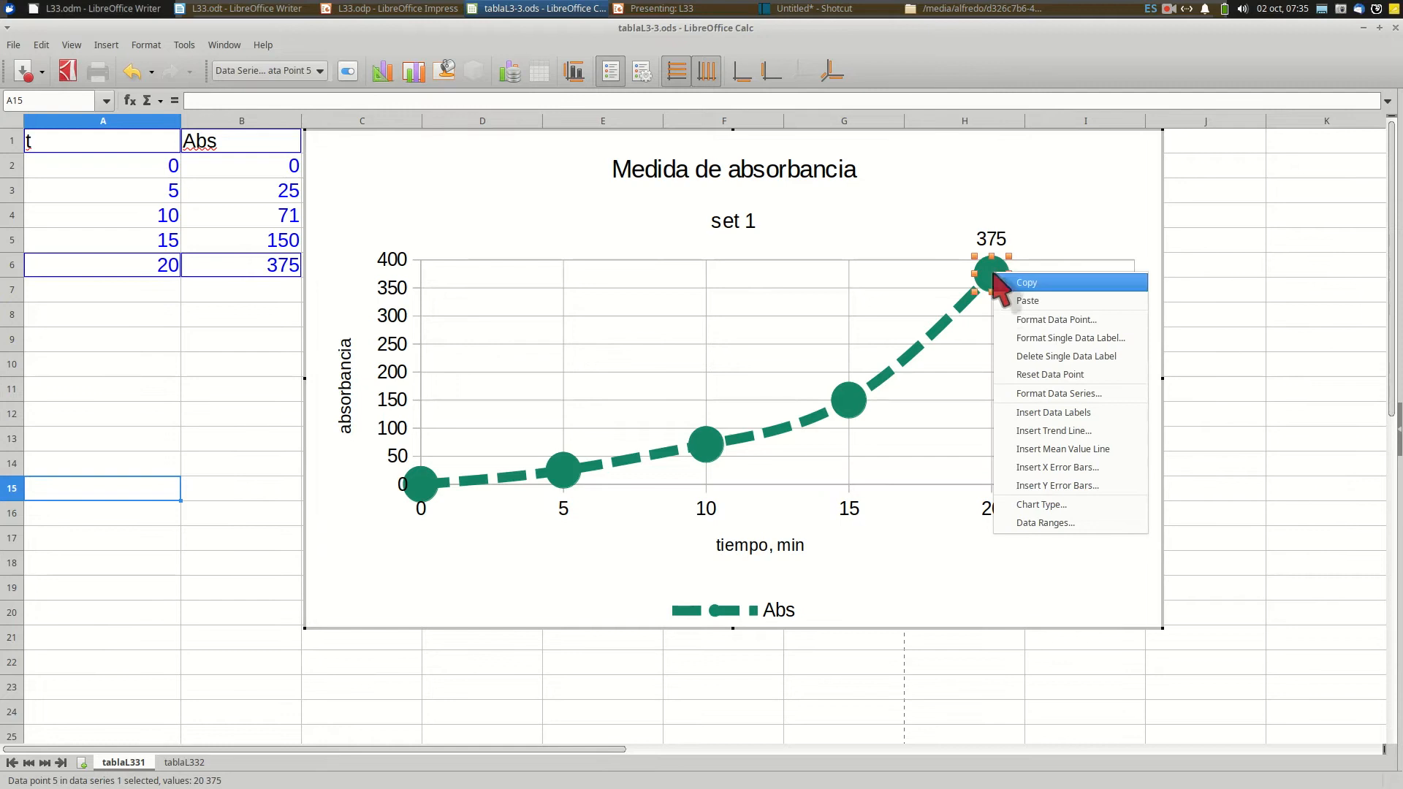
pyautogui.click(1024, 320)
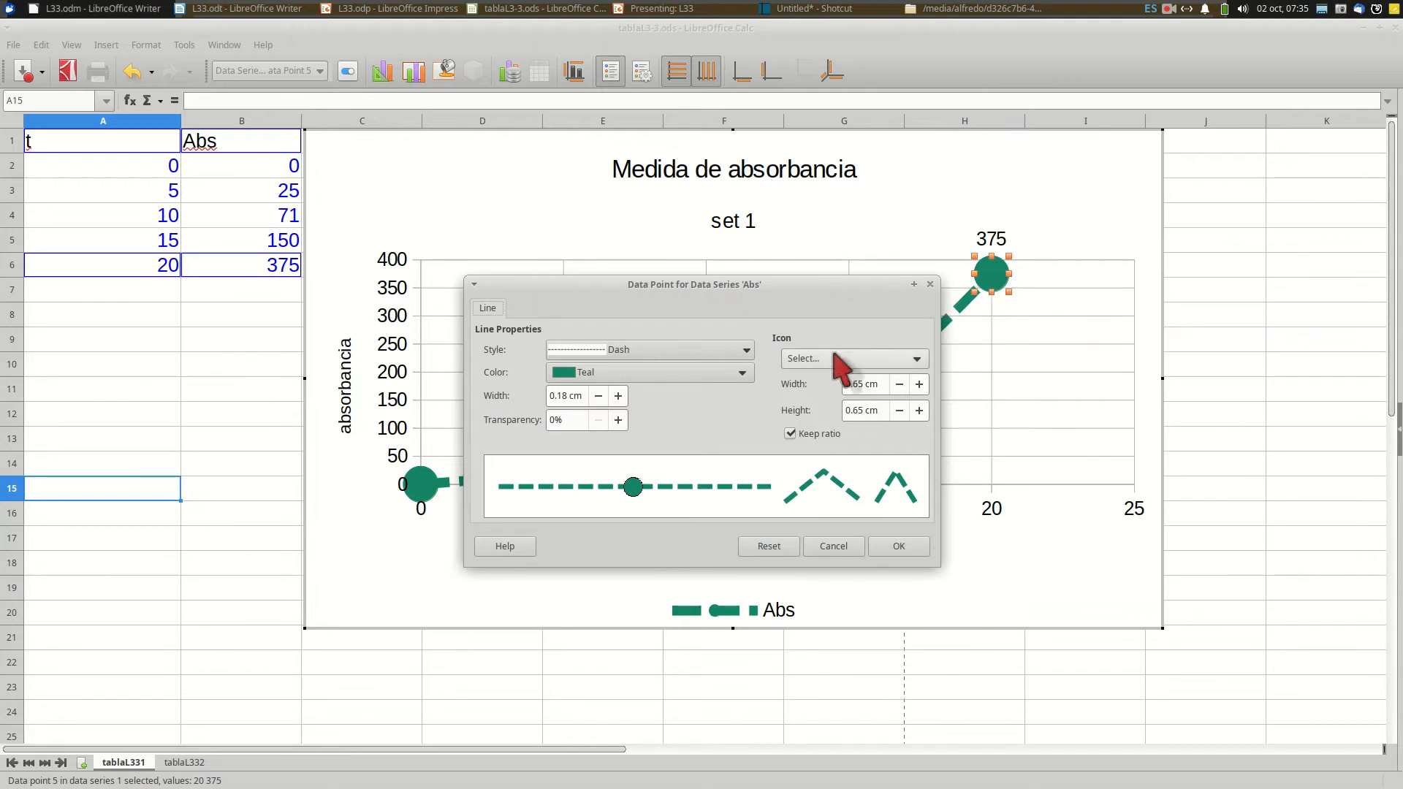
pyautogui.click(742, 374)
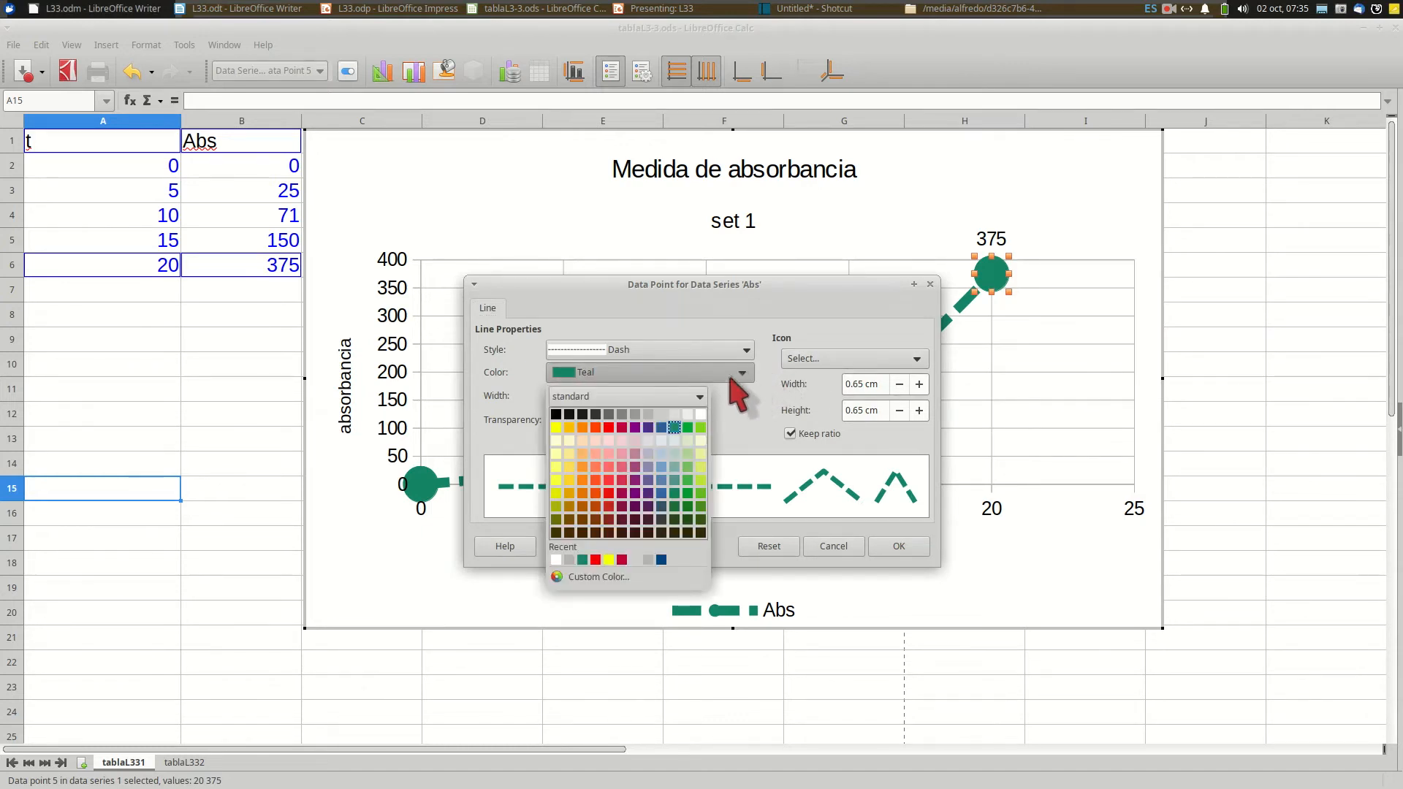
pyautogui.click(609, 429)
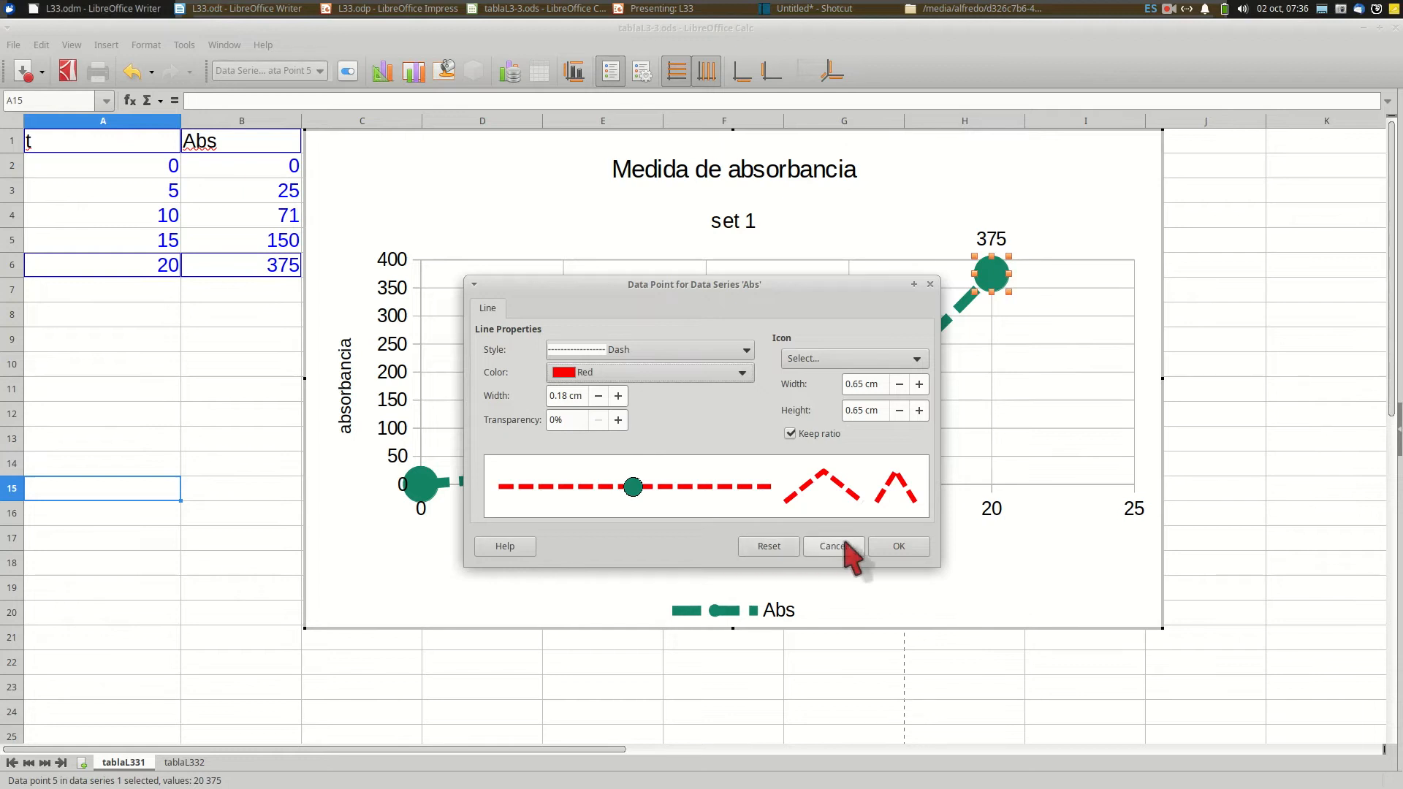
pyautogui.click(899, 547)
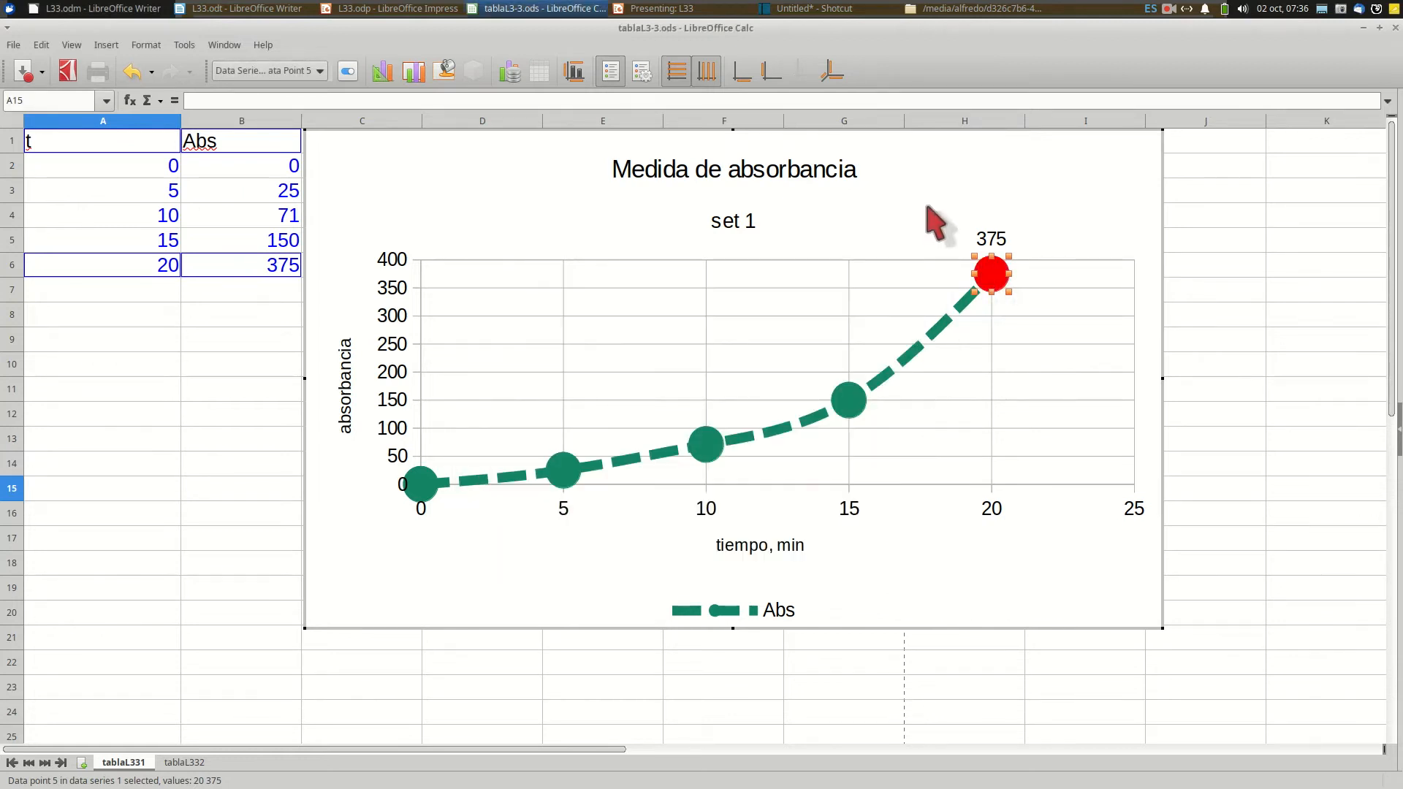
pyautogui.click(977, 195)
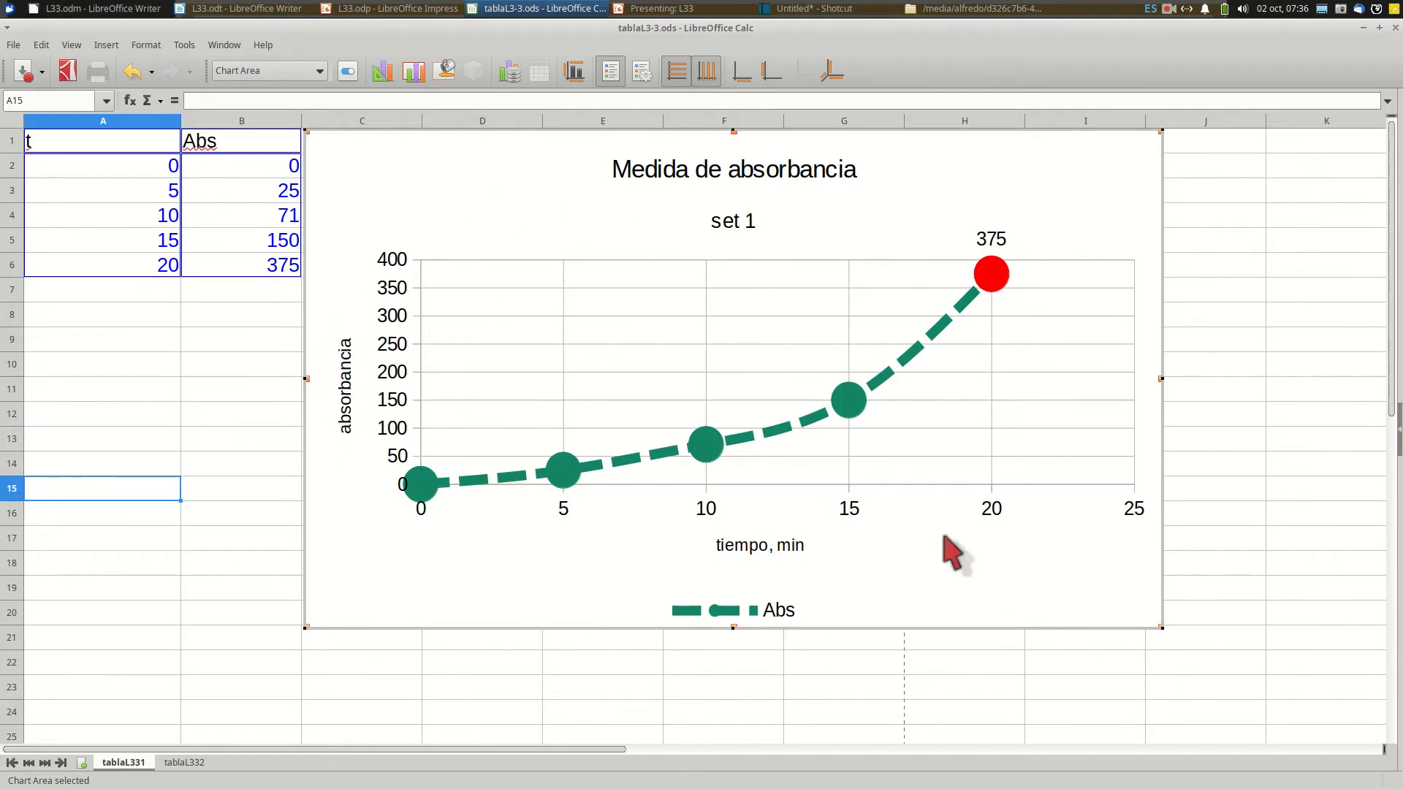
# Give the chart area a Continuous black border and increase its line width.
pyautogui.rightClick(388, 171)
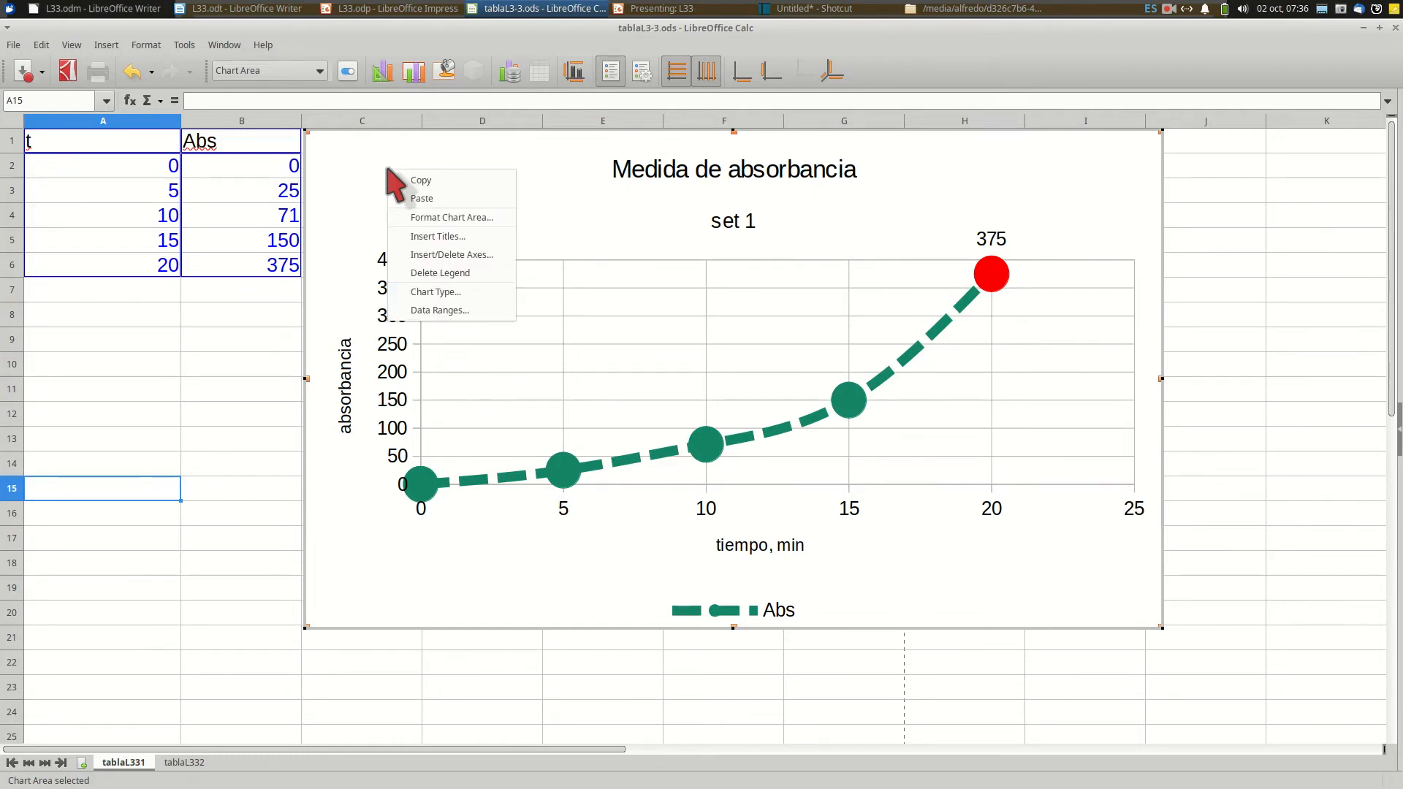
pyautogui.click(485, 218)
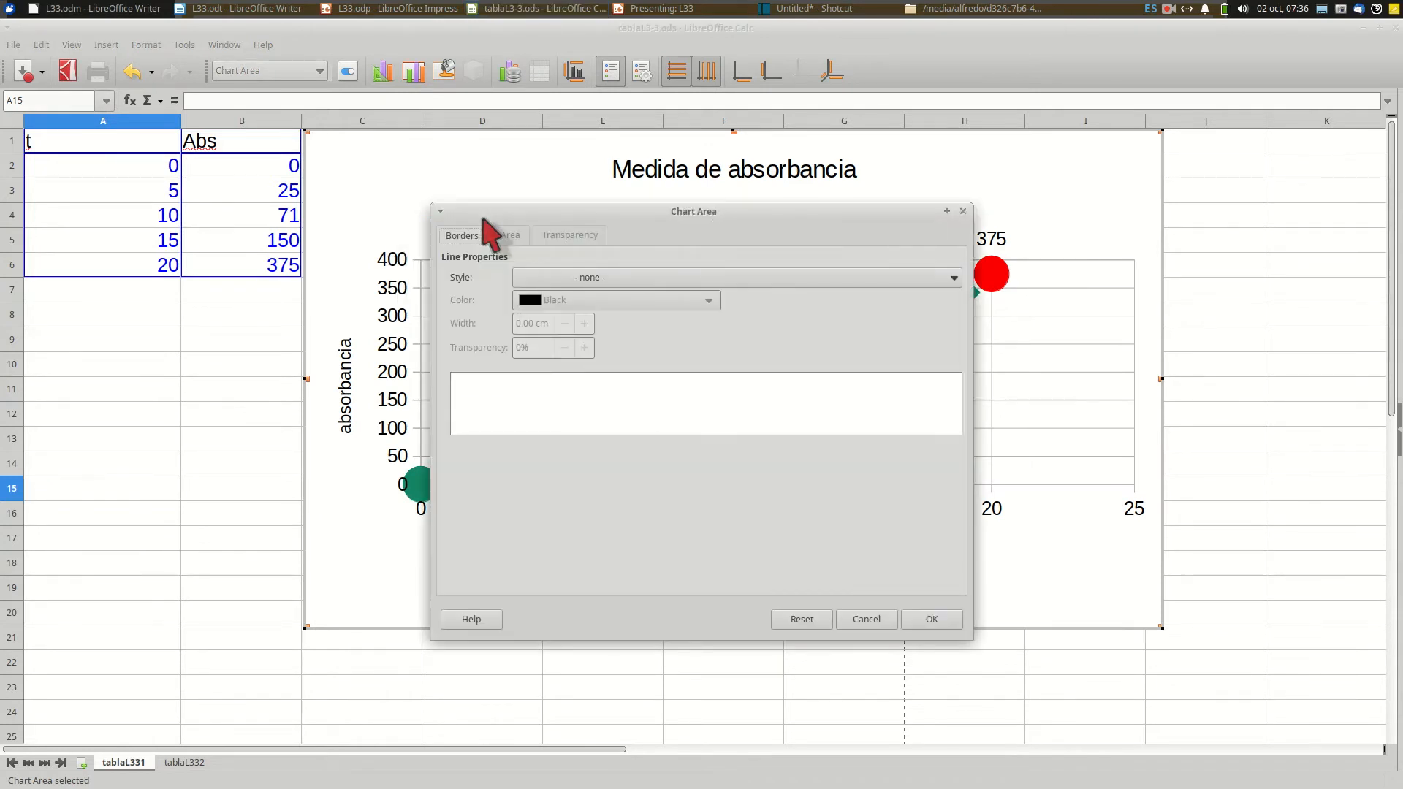
pyautogui.click(564, 277)
pyautogui.click(569, 314)
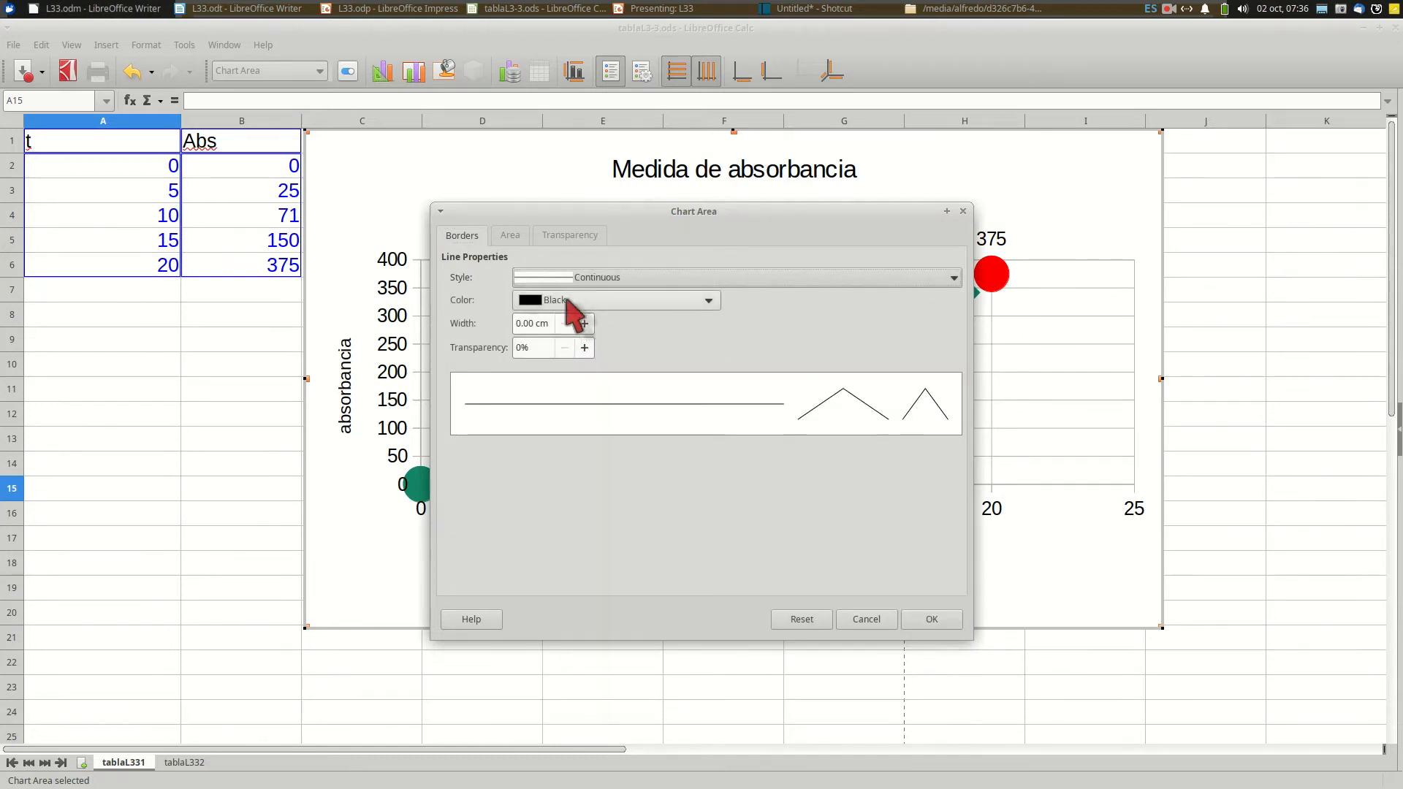
pyautogui.click(584, 324)
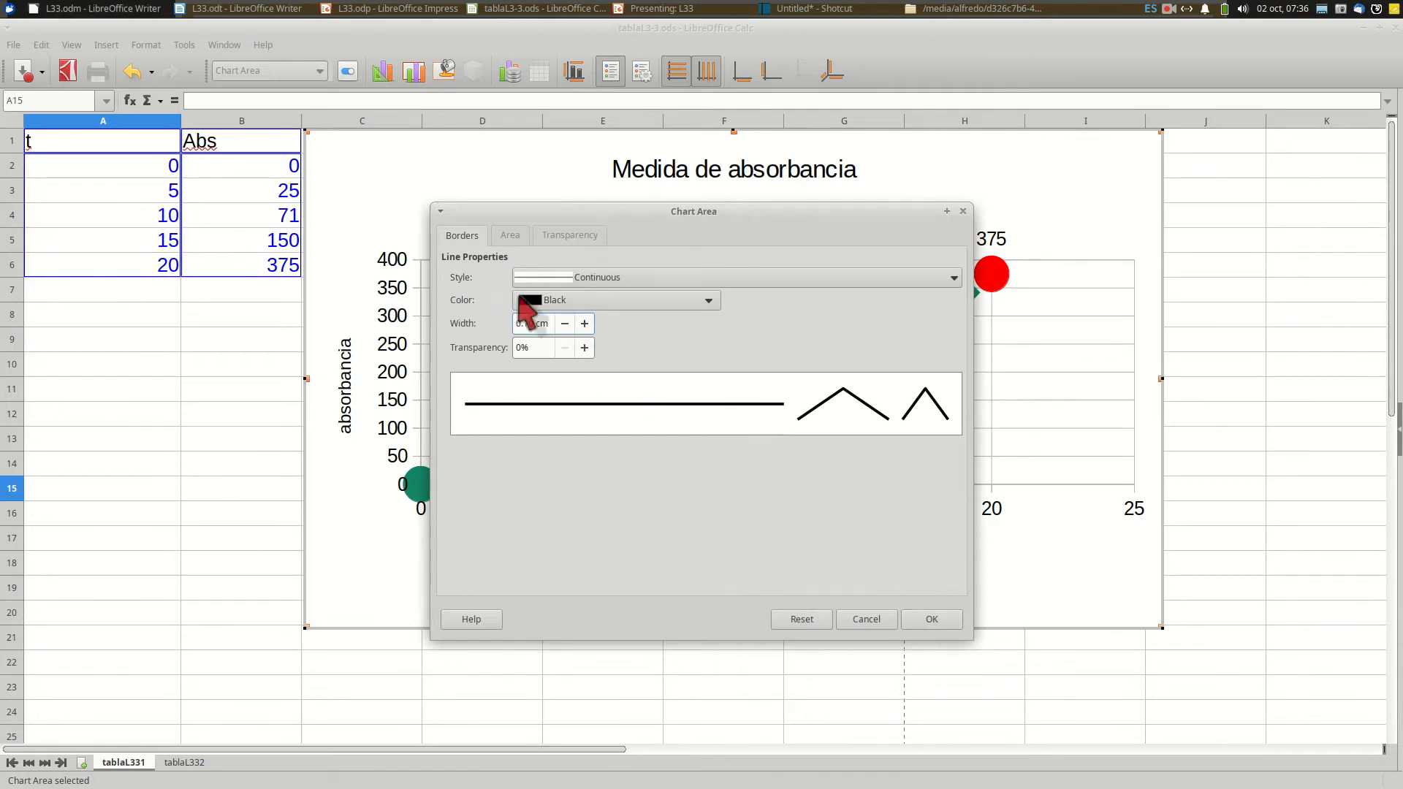
# Fill the chart area with the linear gradient preset from Light Gray 3 to Dark Gray 1, at an angle of 0°.
pyautogui.click(510, 235)
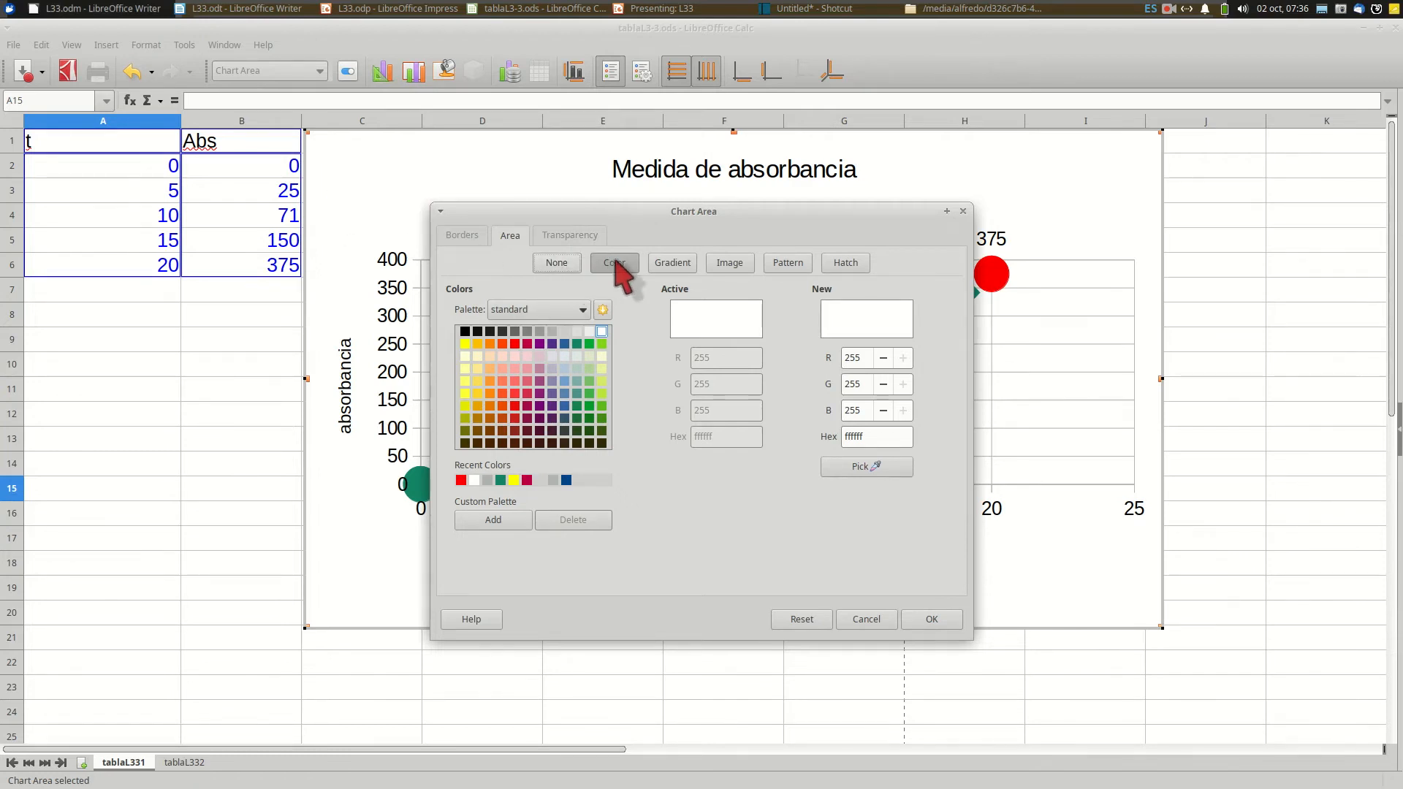
pyautogui.click(672, 265)
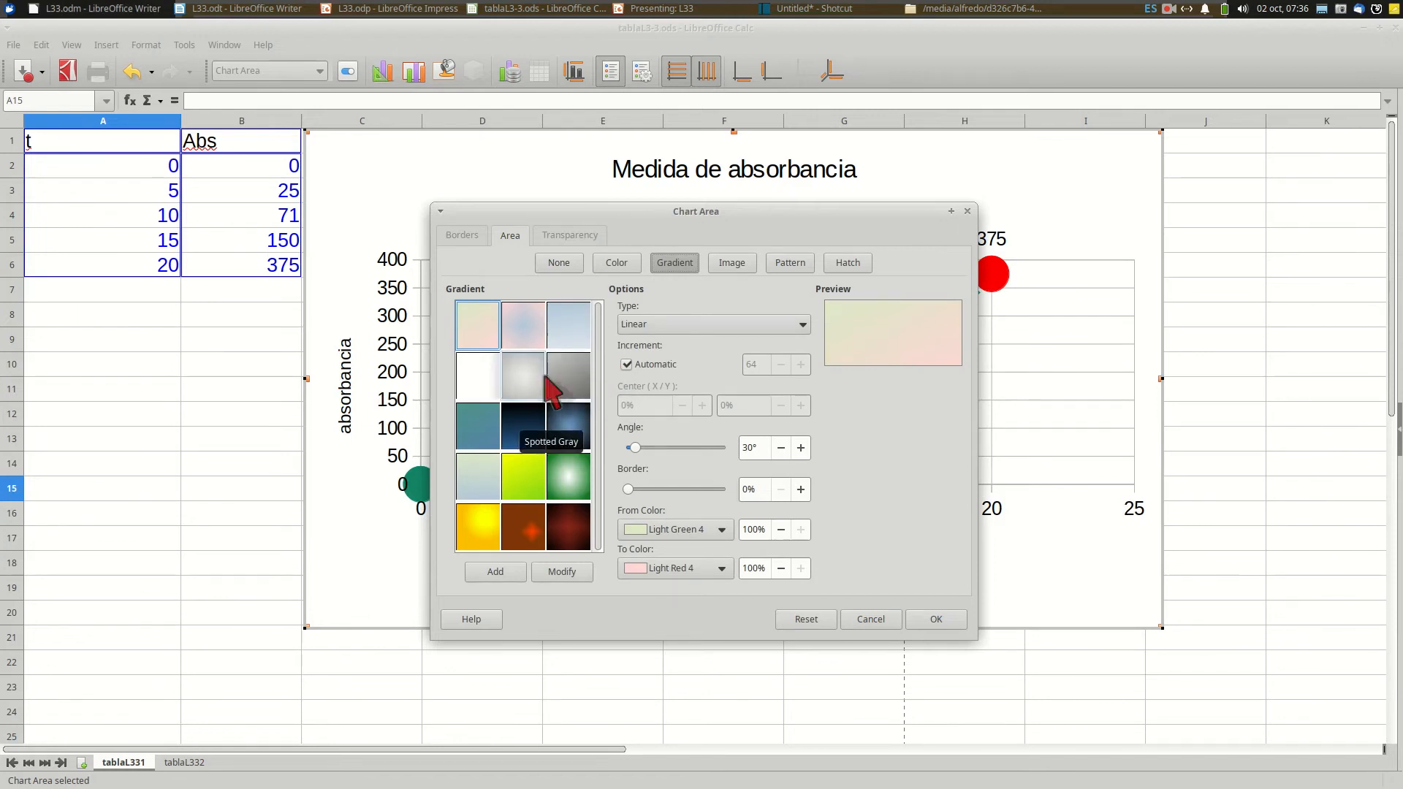
pyautogui.click(570, 380)
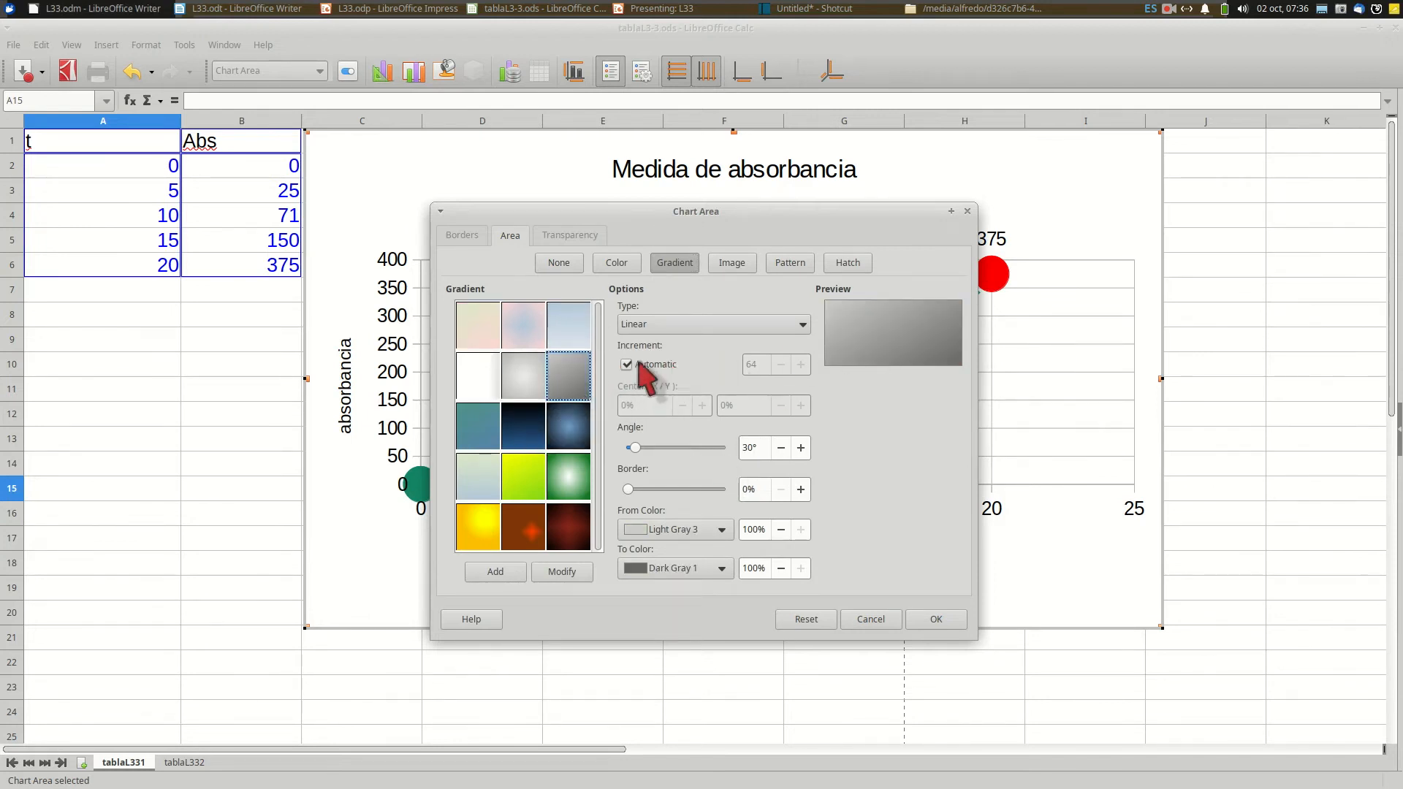
pyautogui.moveTo(634, 447)
pyautogui.mouseDown()
pyautogui.moveTo(653, 447)
pyautogui.moveTo(629, 447)
pyautogui.mouseUp()
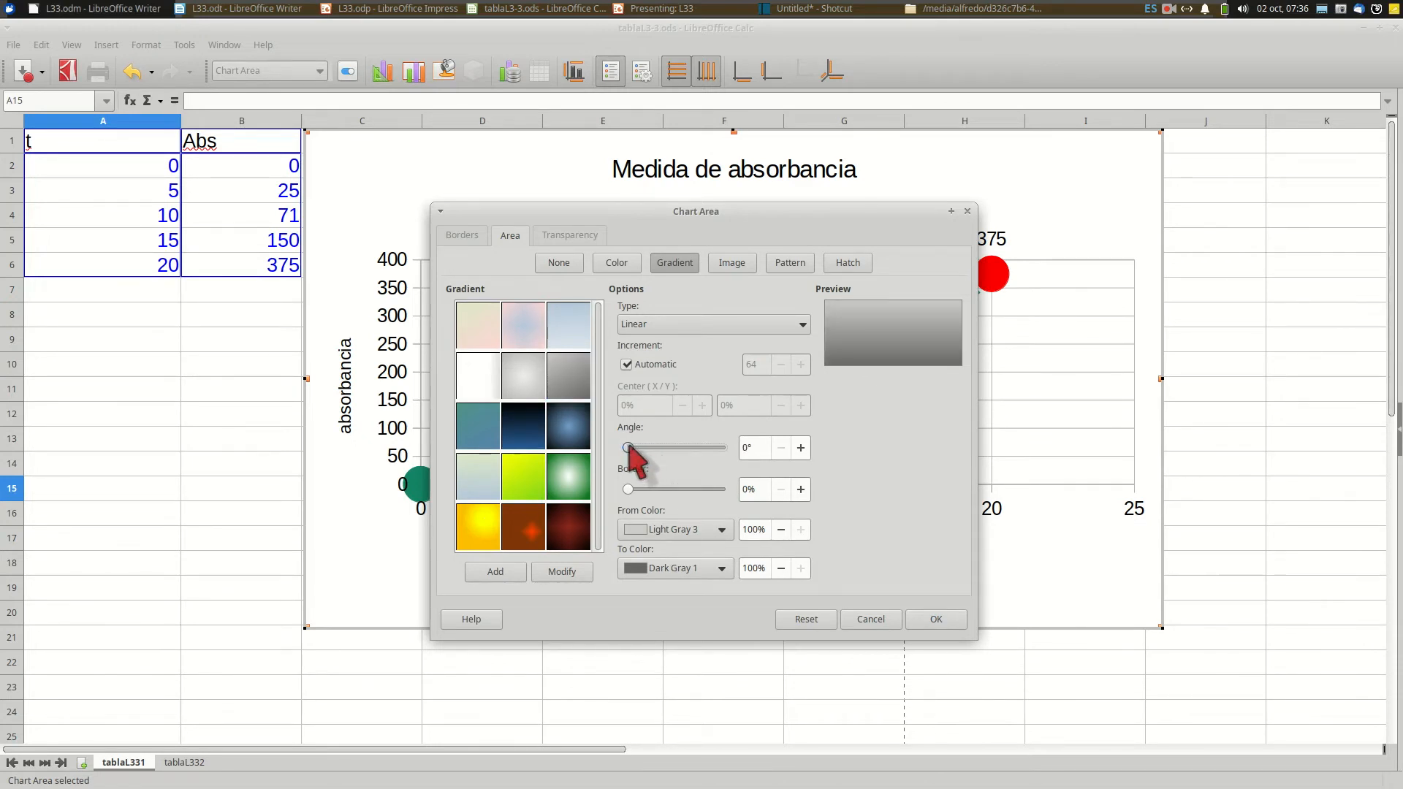
# Change the chart area gradient colors to run from White to Light Gray 3 and apply the formatting.
pyautogui.click(669, 541)
pyautogui.click(779, 573)
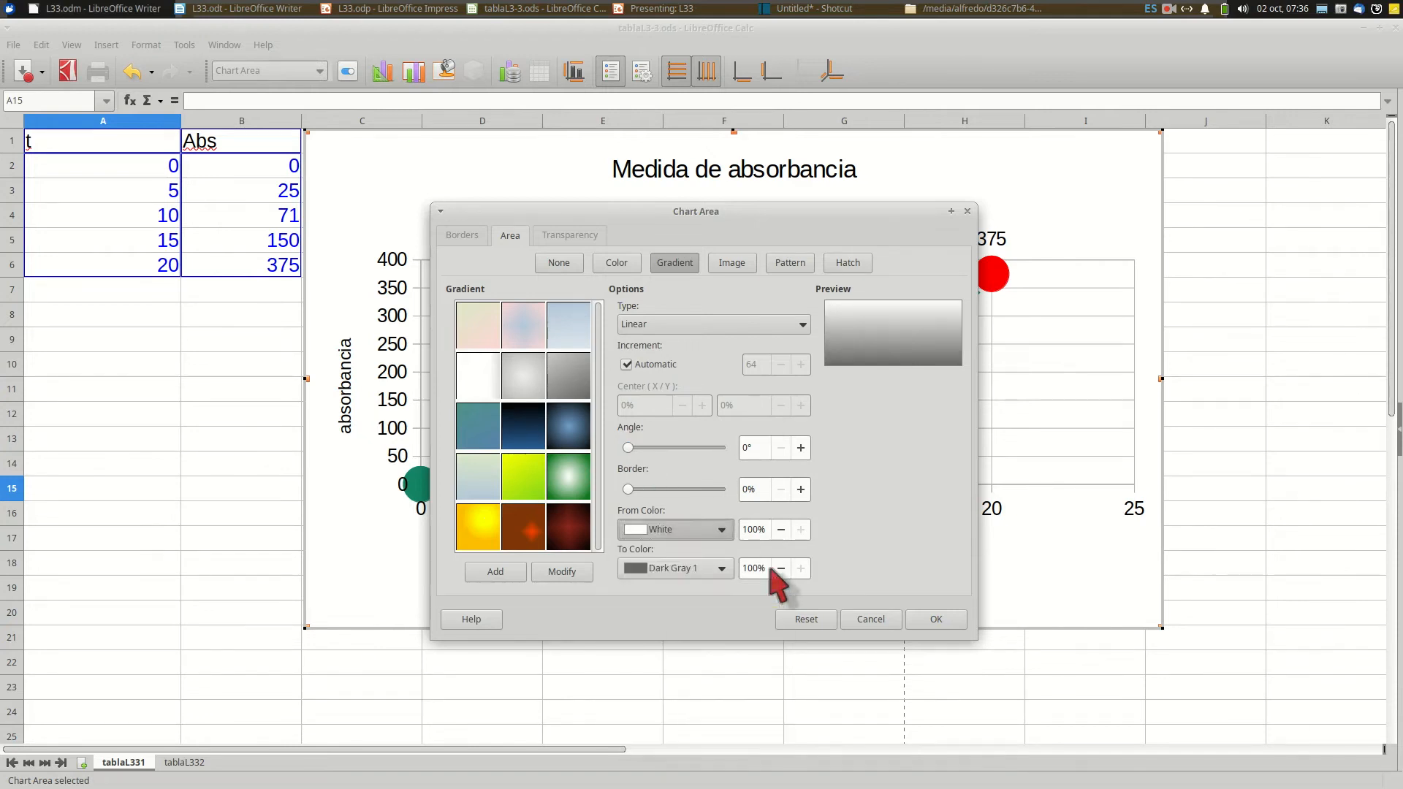
pyautogui.click(695, 563)
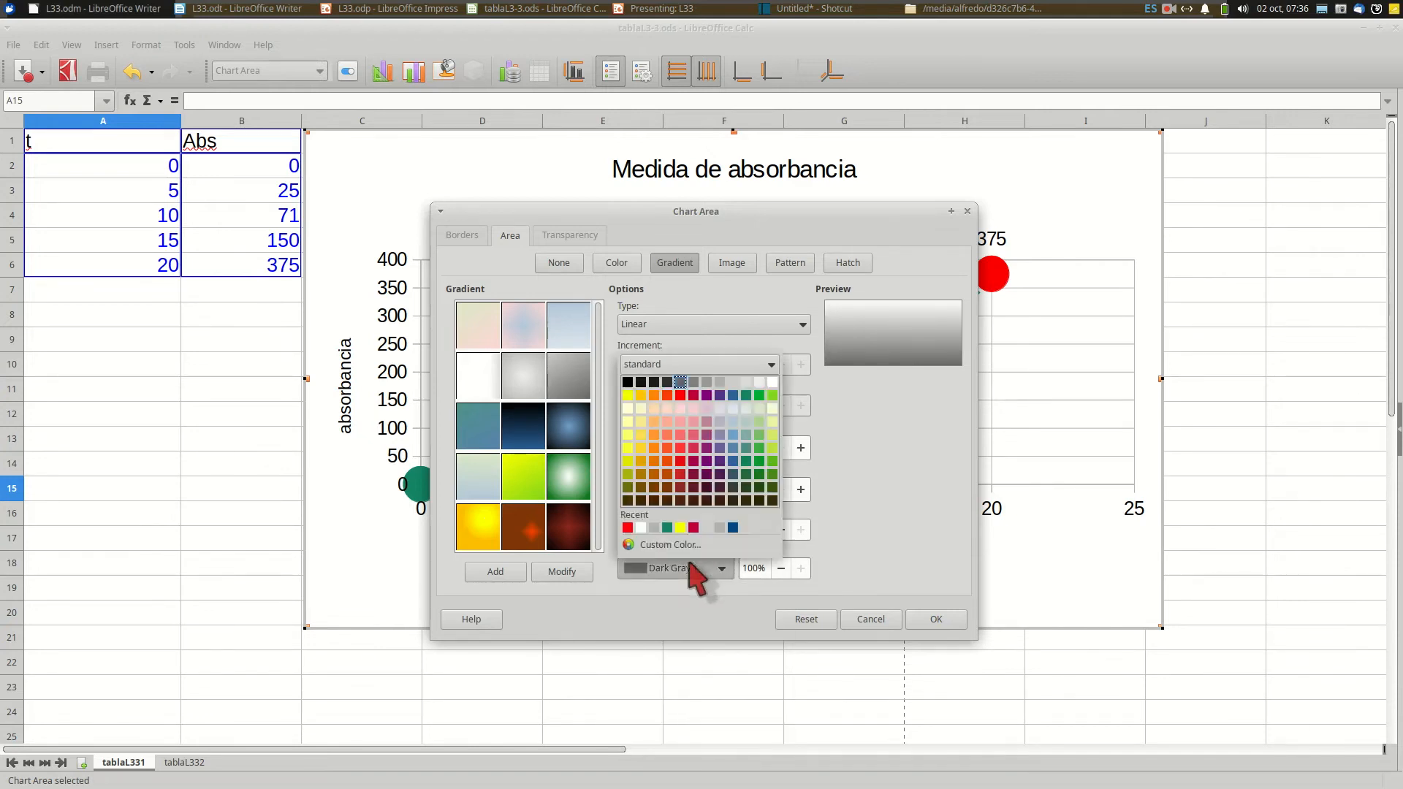
pyautogui.click(733, 383)
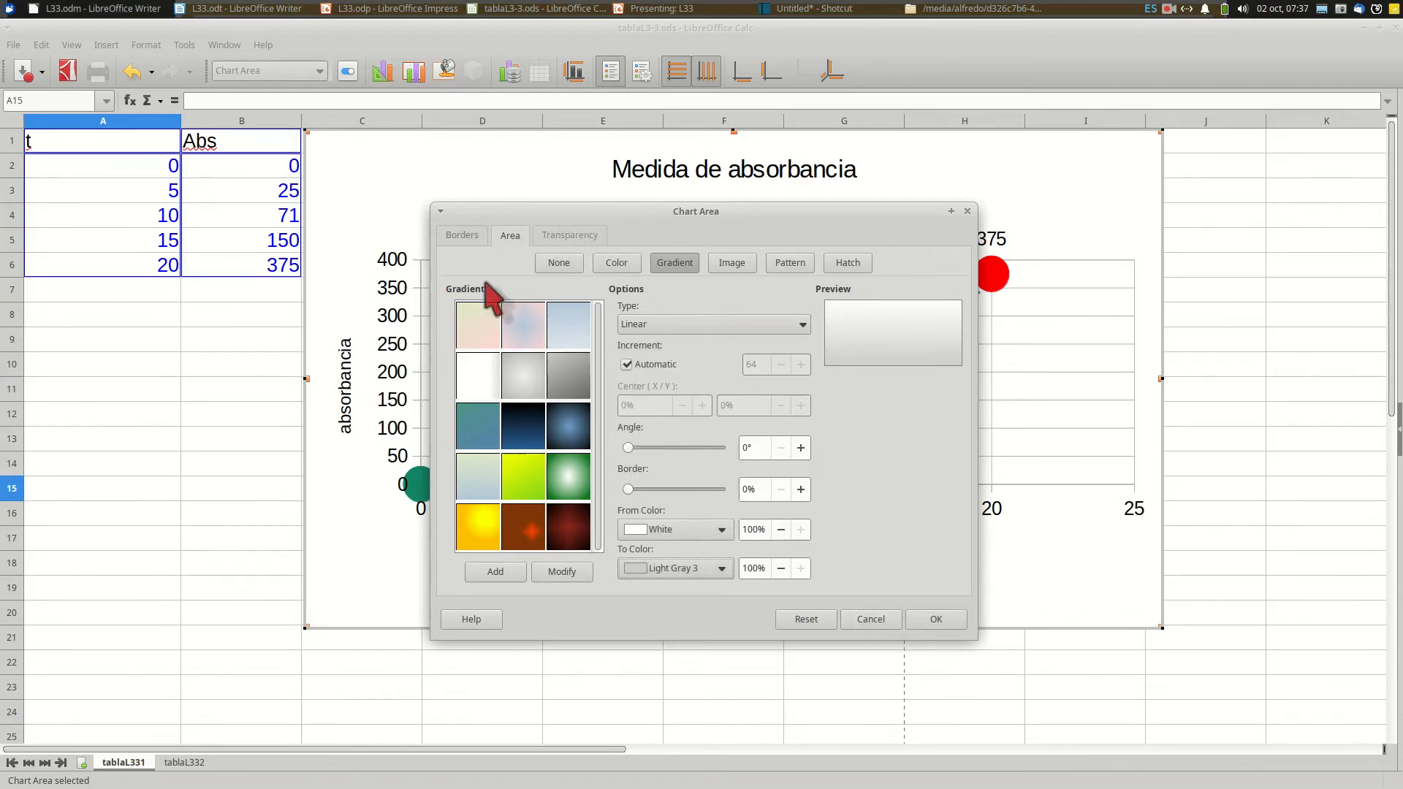
pyautogui.click(934, 618)
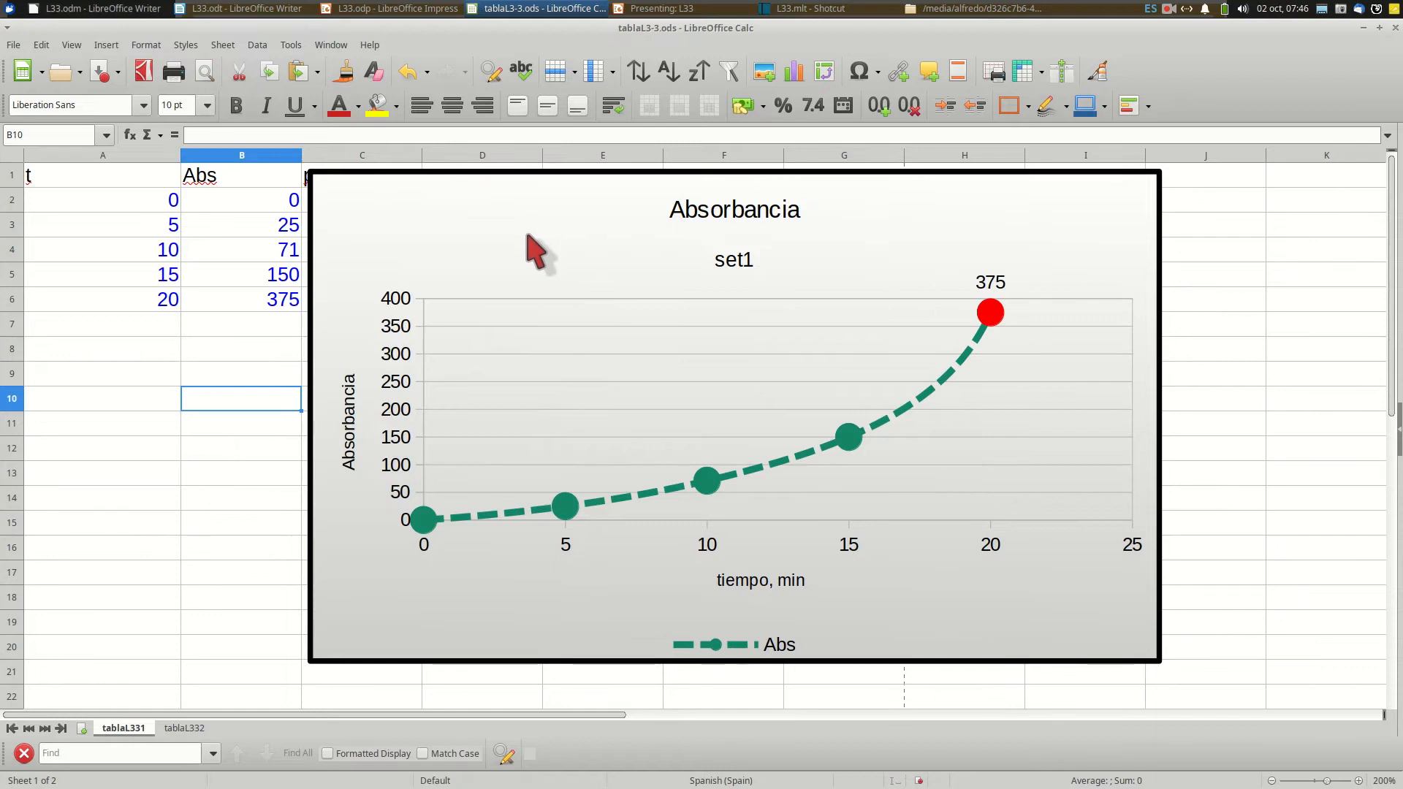
# Export only the selected chart as a JPEG image named tablaL3-3 in the L33 folder, with quality 75.
pyautogui.click(504, 234)
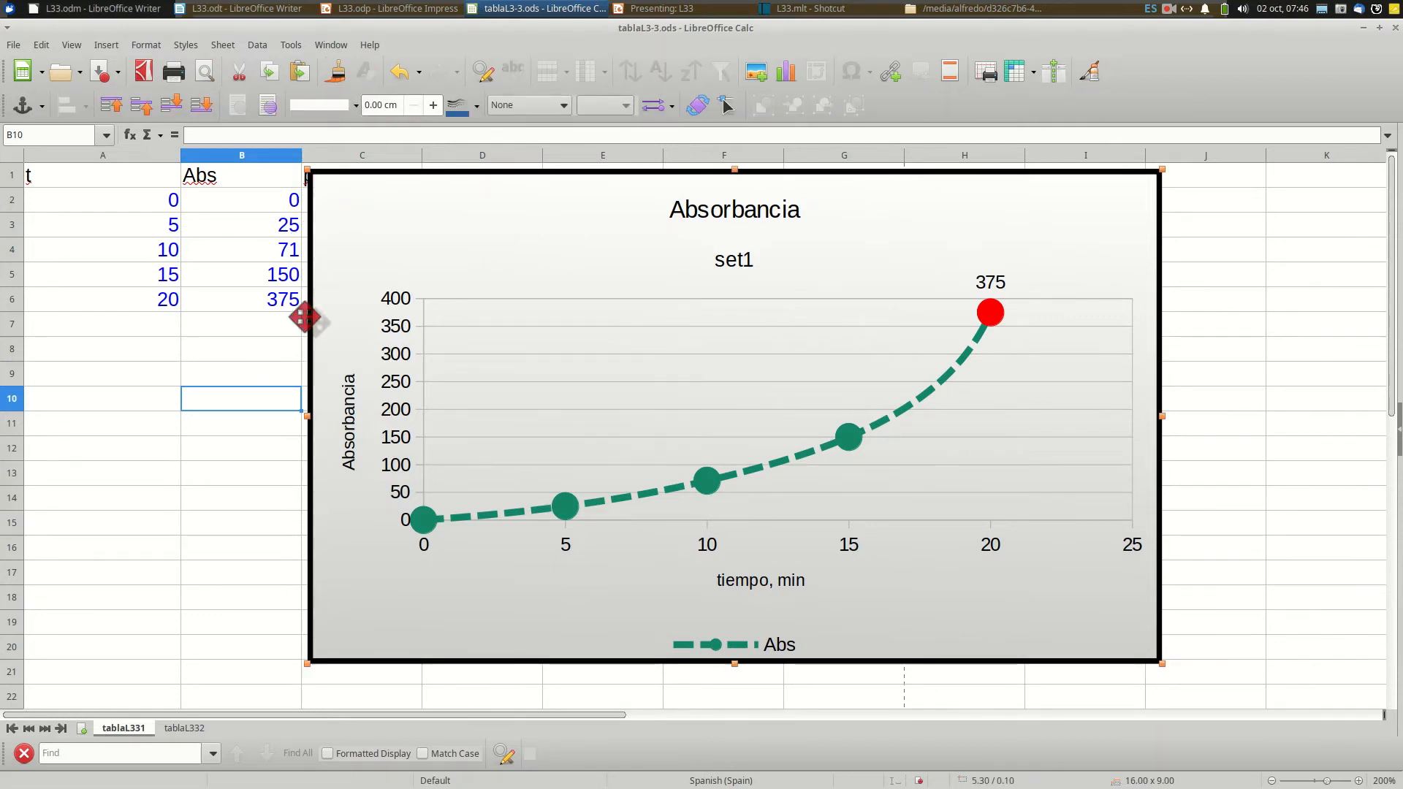
pyautogui.click(14, 45)
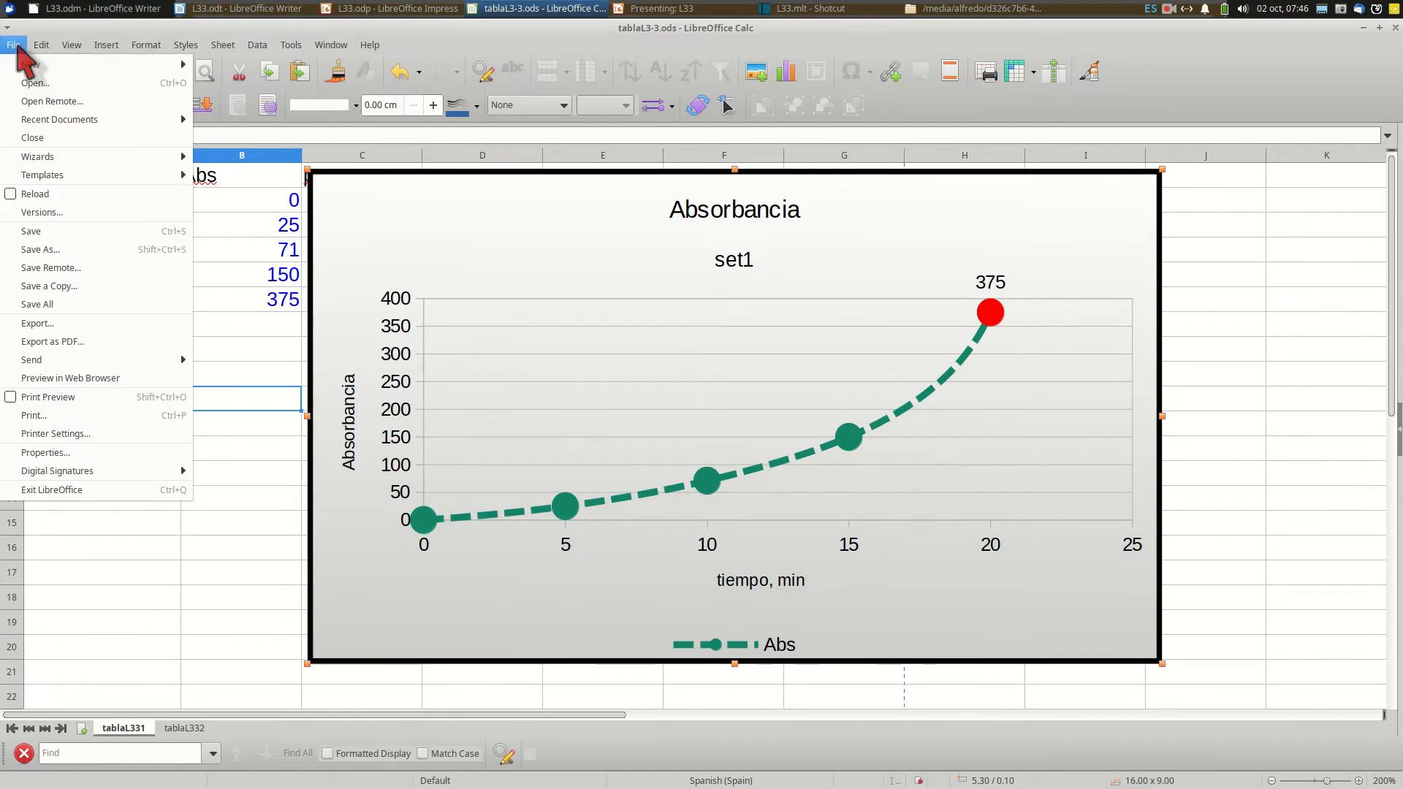
pyautogui.click(38, 324)
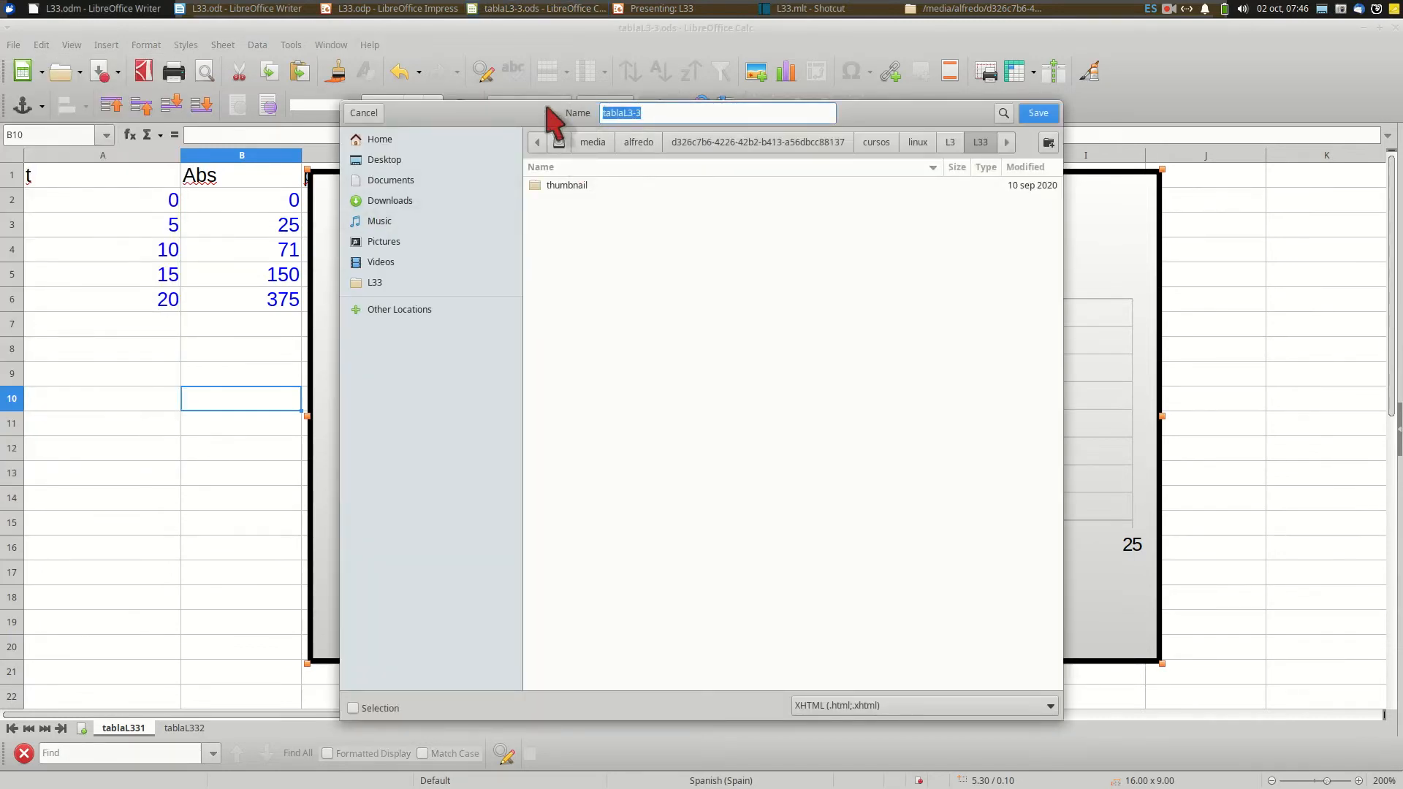
pyautogui.click(355, 707)
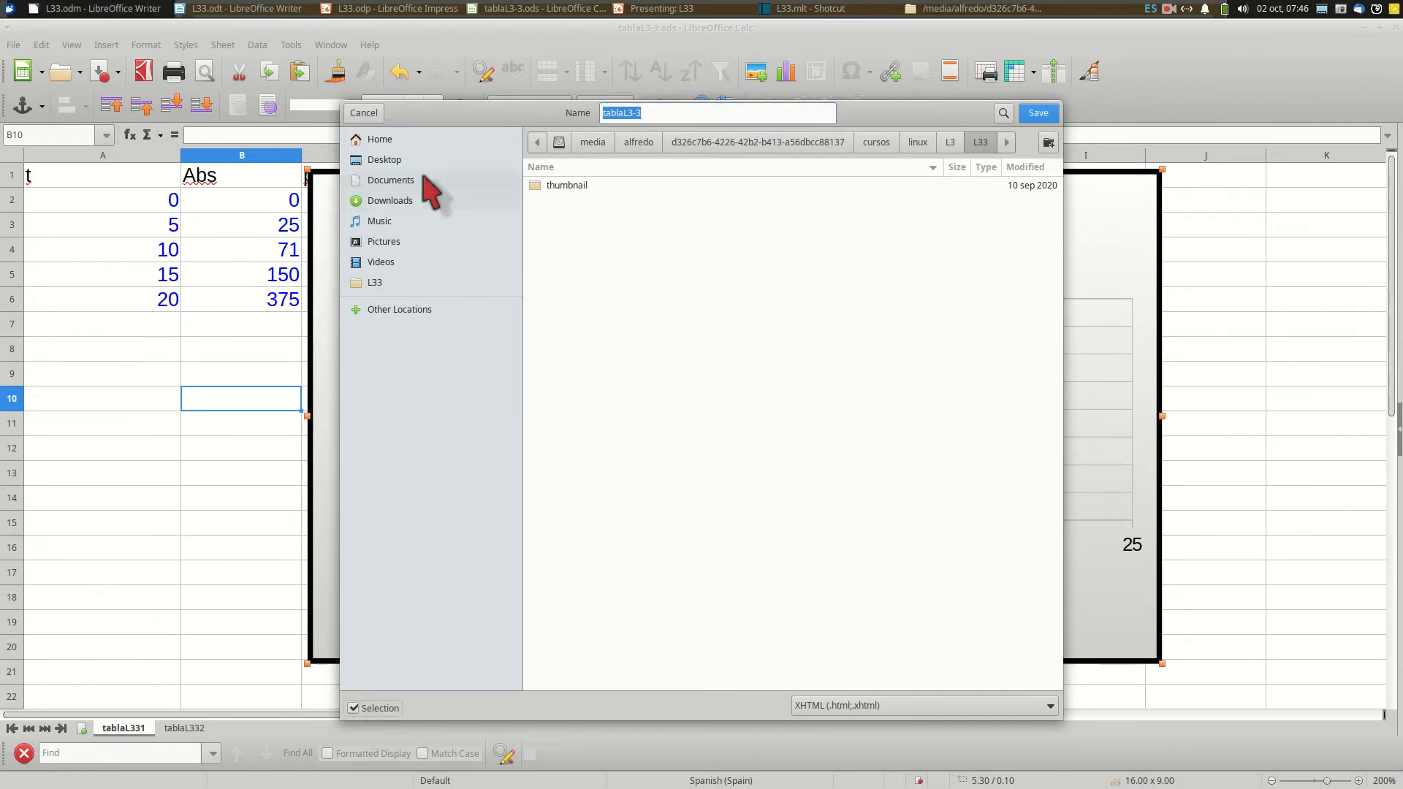
pyautogui.click(998, 706)
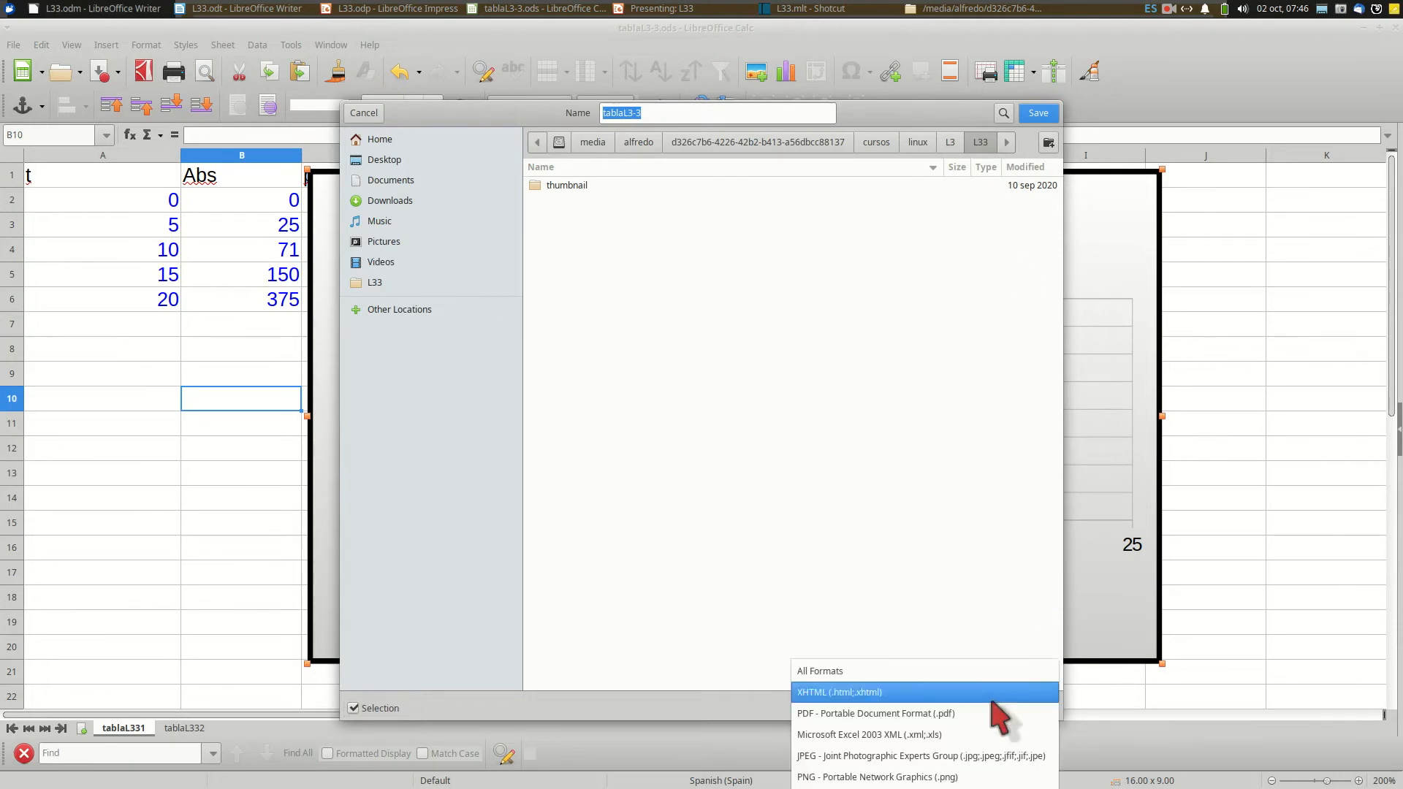
pyautogui.click(979, 755)
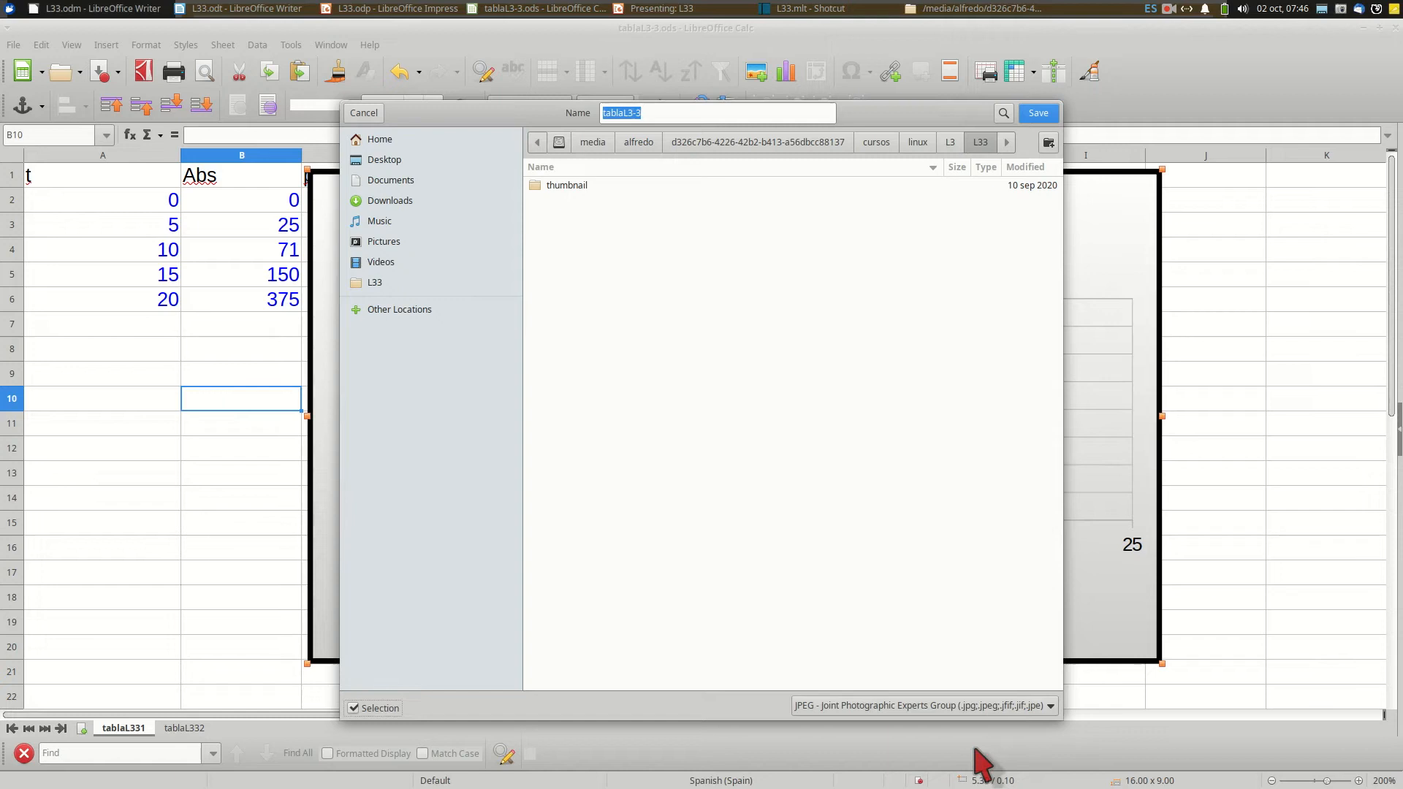
pyautogui.click(1045, 113)
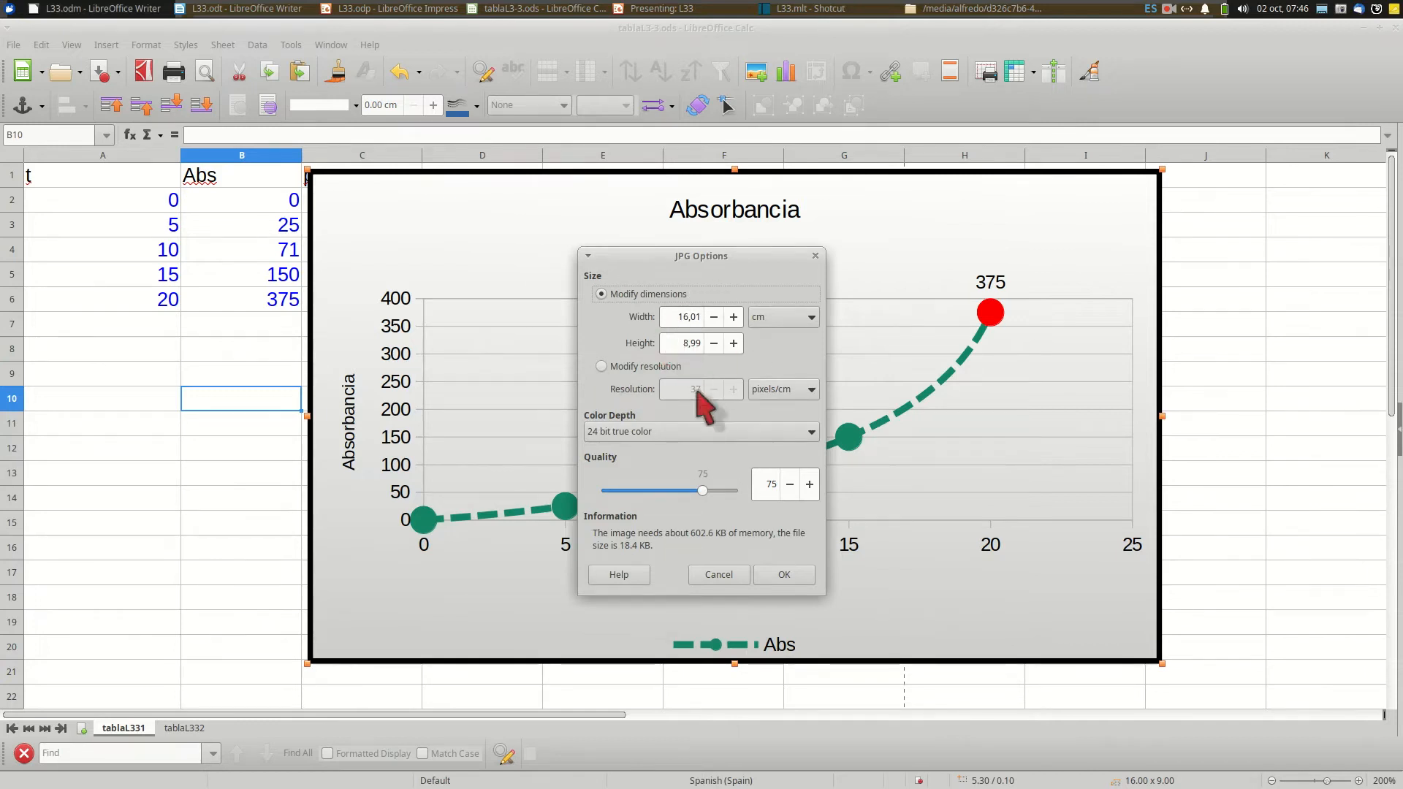
pyautogui.click(786, 581)
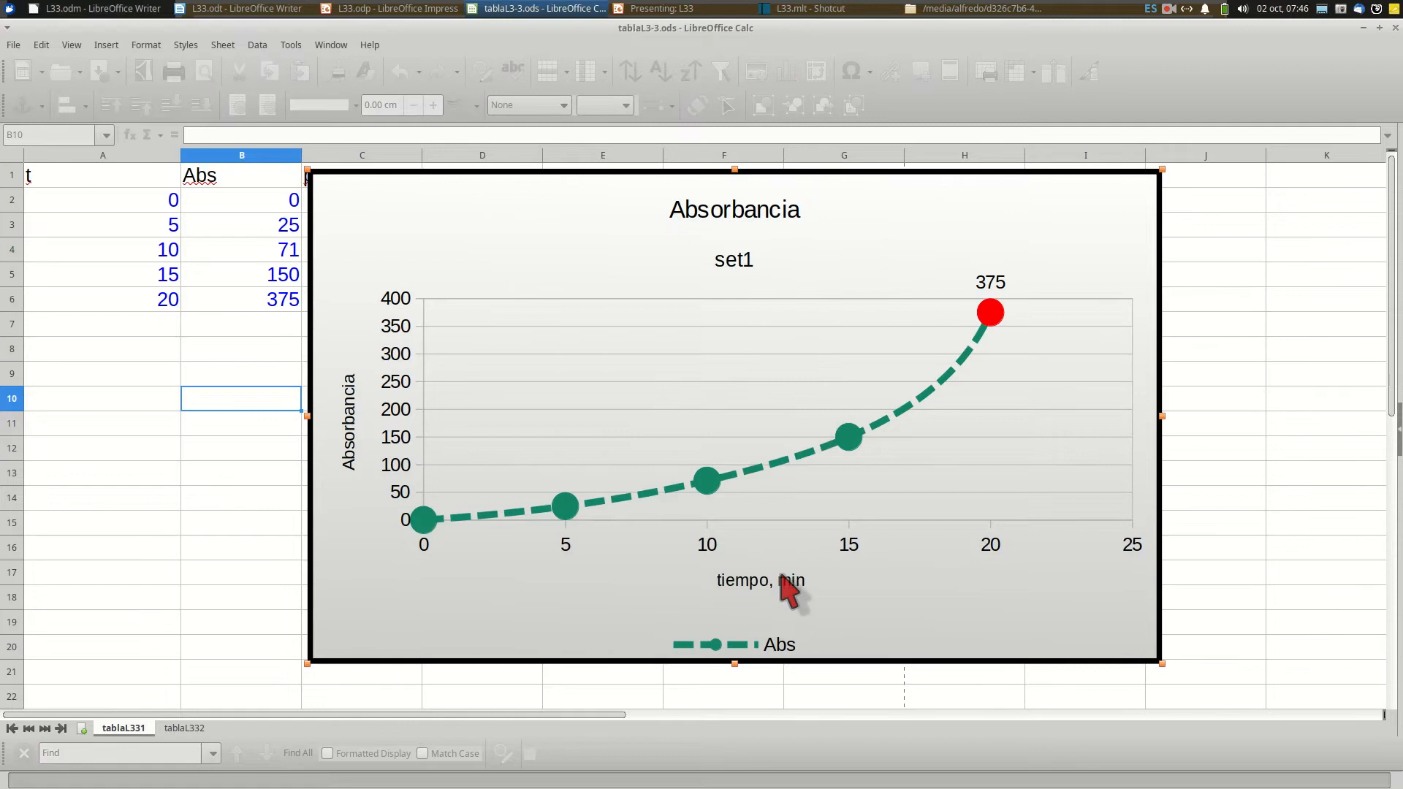
# Switch to the file manager and open the exported image tablaL3-3.jpg from the L33 folder.
pyautogui.hotkey('alt', 'Tab')
pyautogui.hotkey('alt', 'Tab')
pyautogui.hotkey('alt', 'Tab')
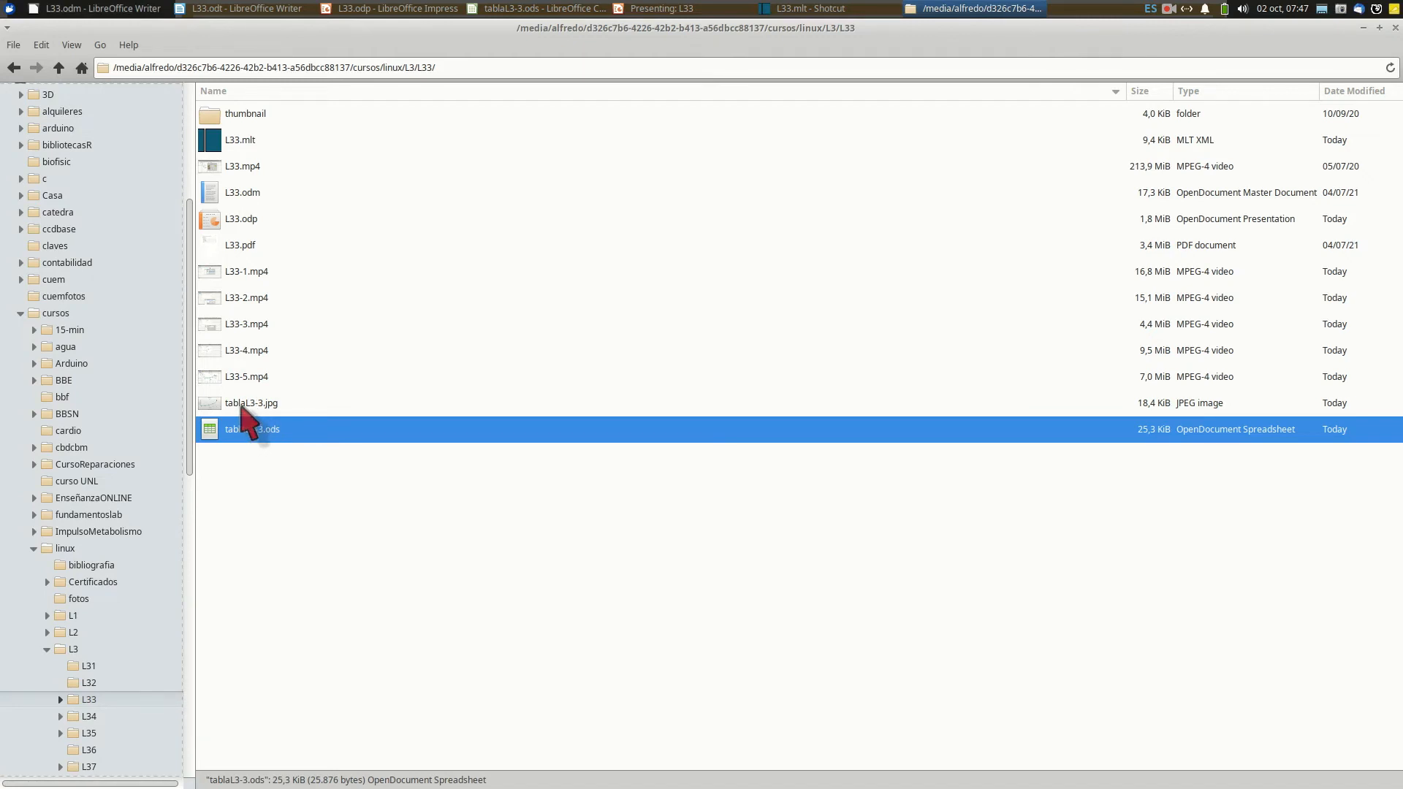
pyautogui.doubleClick(247, 403)
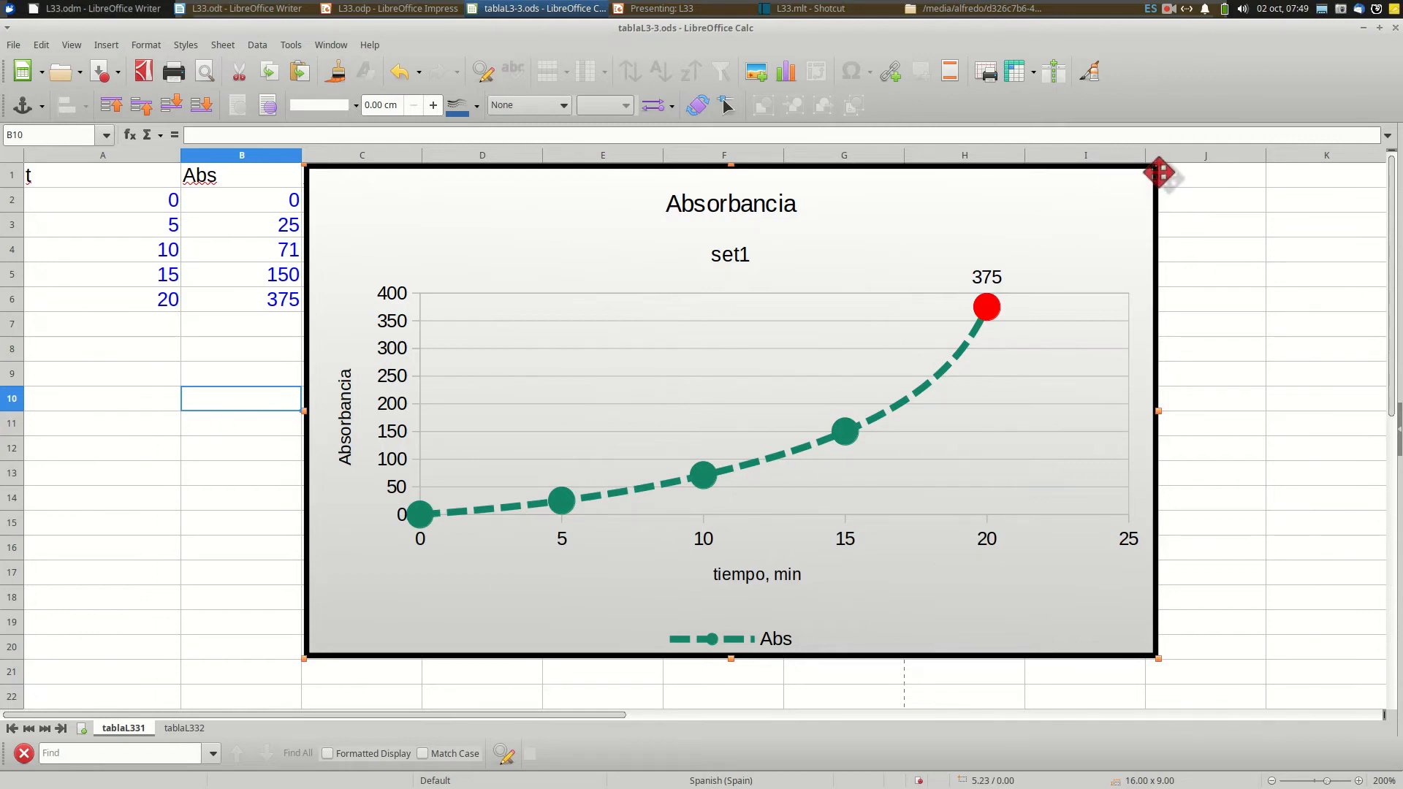
# Move the chart to begin at column D, clear of the prop column, and resize it to about 14.6 × 11.4 cm.
pyautogui.moveTo(1157, 168); pyautogui.dragTo(1082, 207)
pyautogui.moveTo(785, 278); pyautogui.dragTo(902, 232)
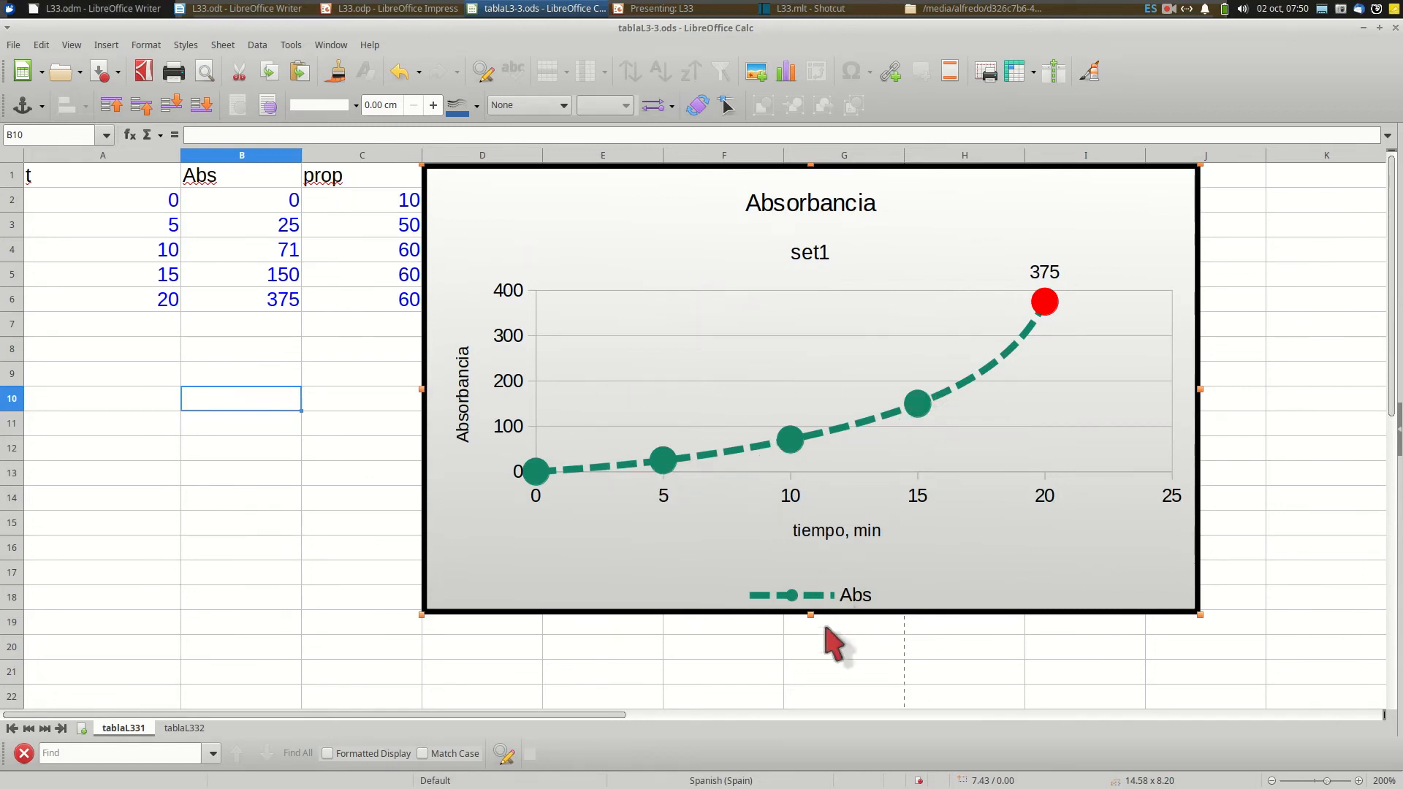
pyautogui.moveTo(812, 615); pyautogui.dragTo(804, 569)
pyautogui.scroll(4, 862, 511)
pyautogui.scroll(-3, 837, 438)
pyautogui.scroll(3, 805, 569)
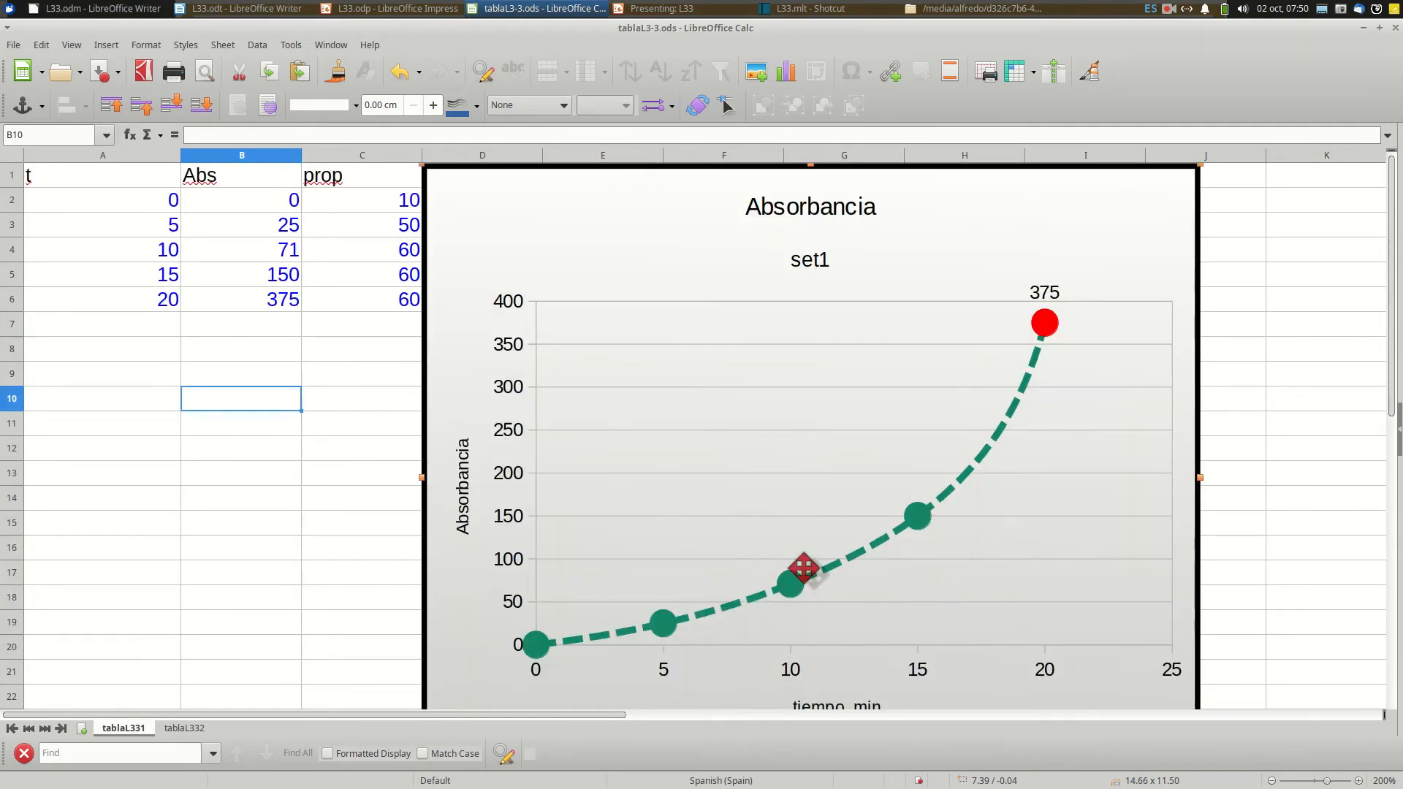
pyautogui.scroll(-2, 804, 569)
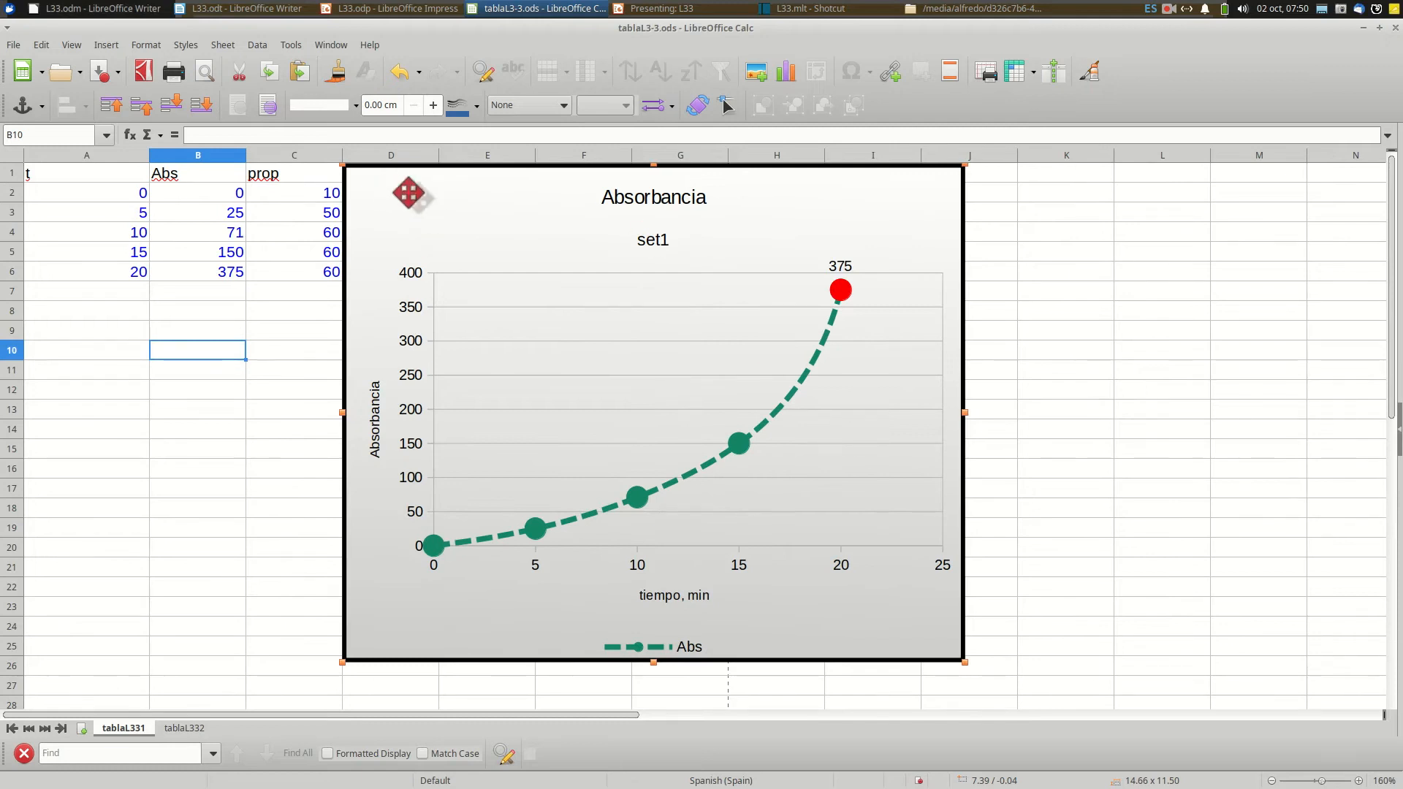
# Add a new data series to the chart's data ranges and take its name from cell C1, prop.
pyautogui.doubleClick(579, 359)
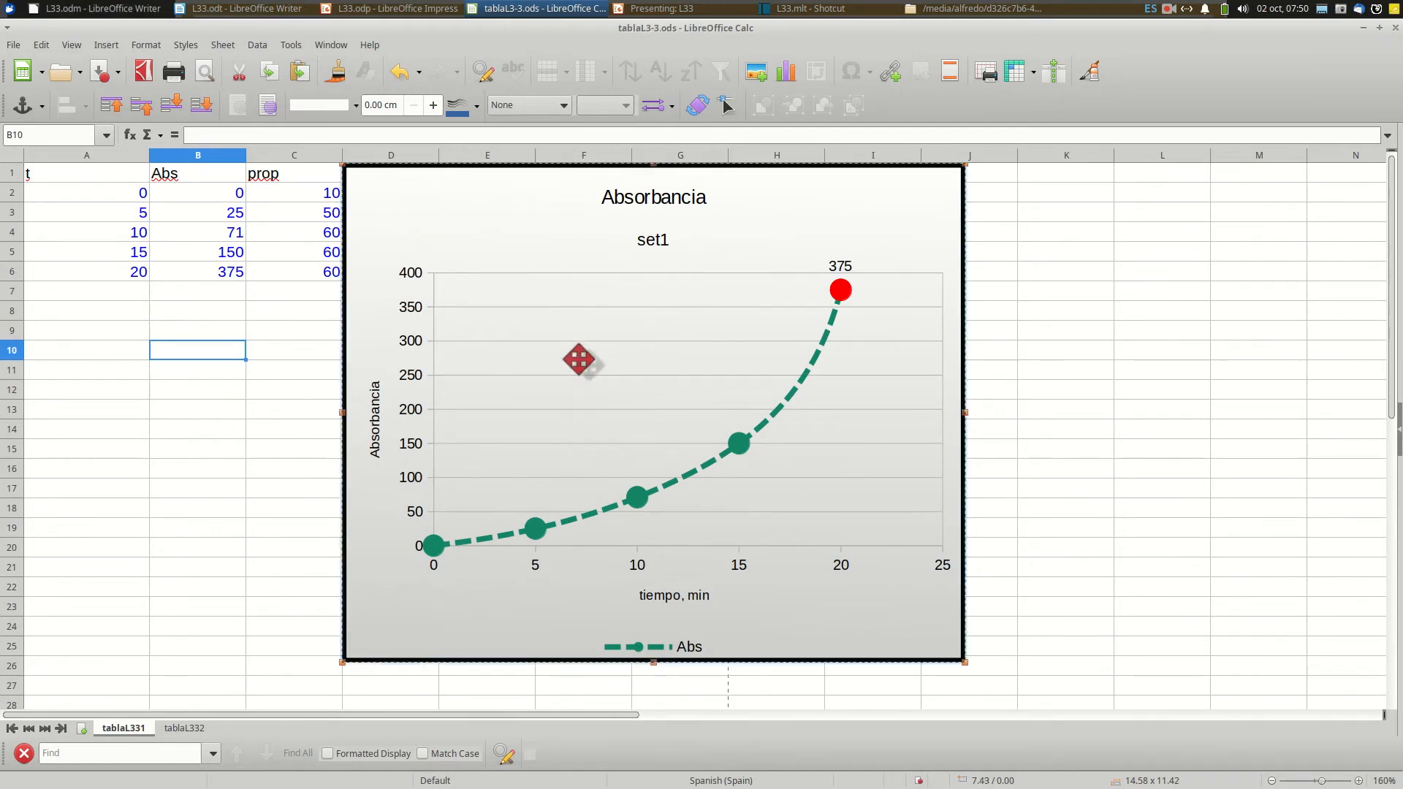
pyautogui.click(504, 162)
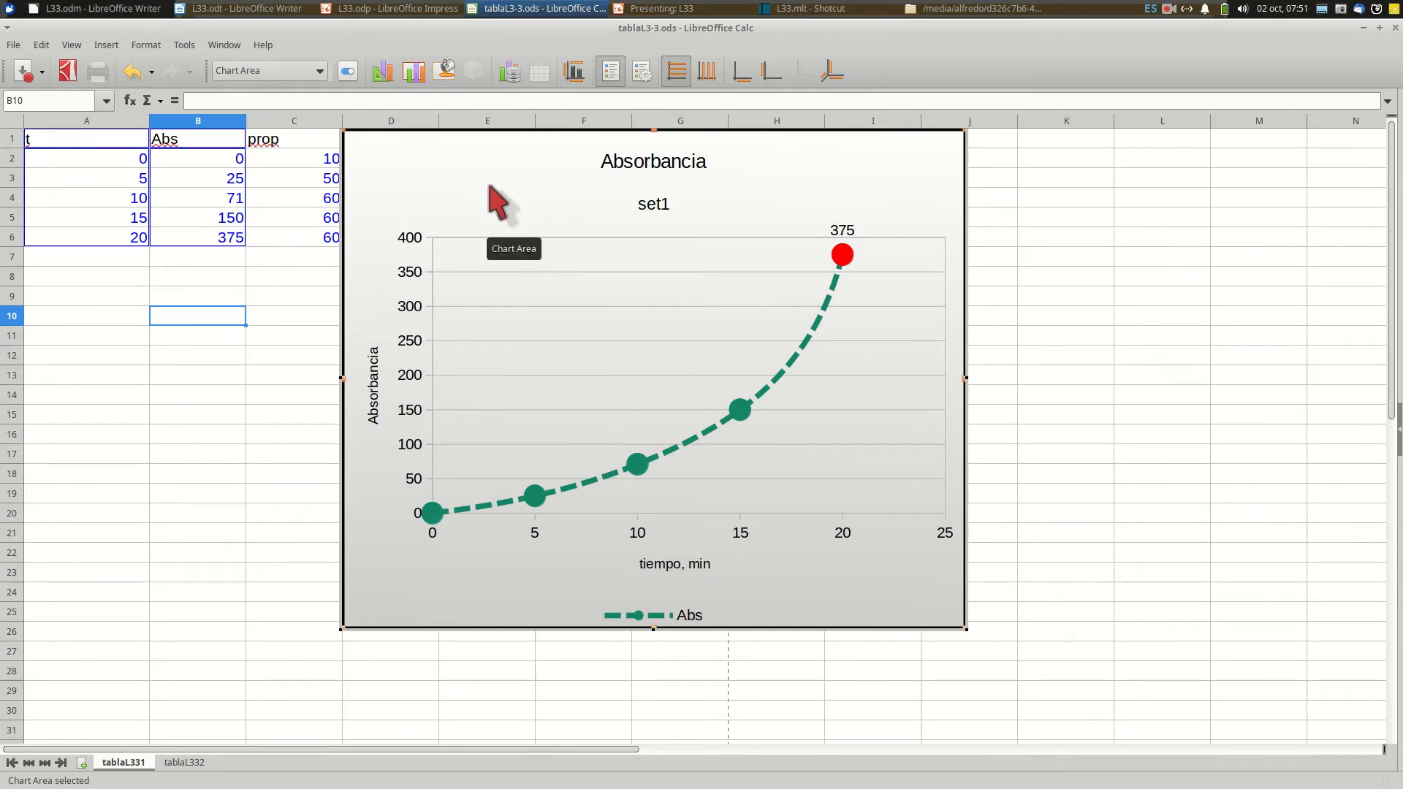
pyautogui.rightClick(490, 187)
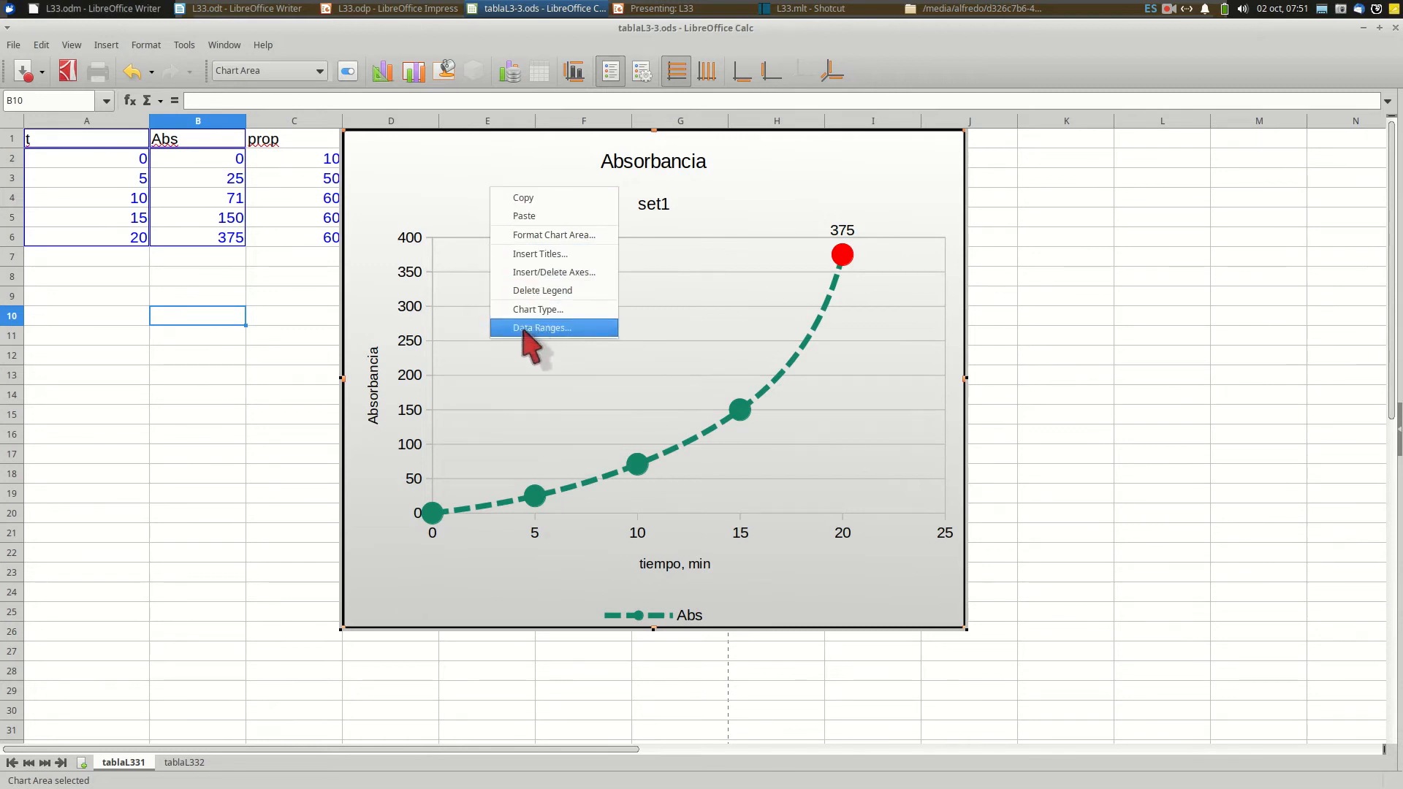
pyautogui.click(557, 329)
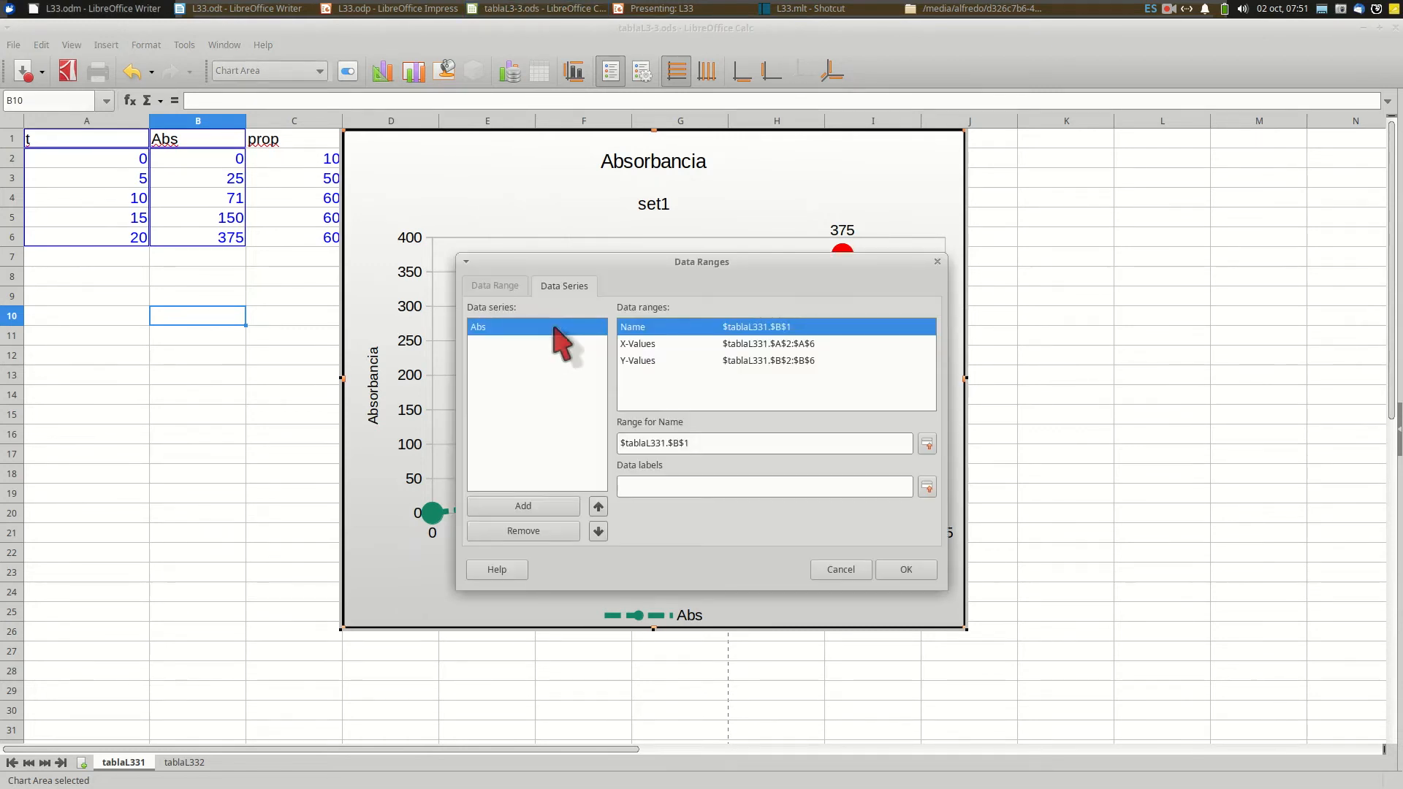
pyautogui.click(521, 286)
pyautogui.click(548, 285)
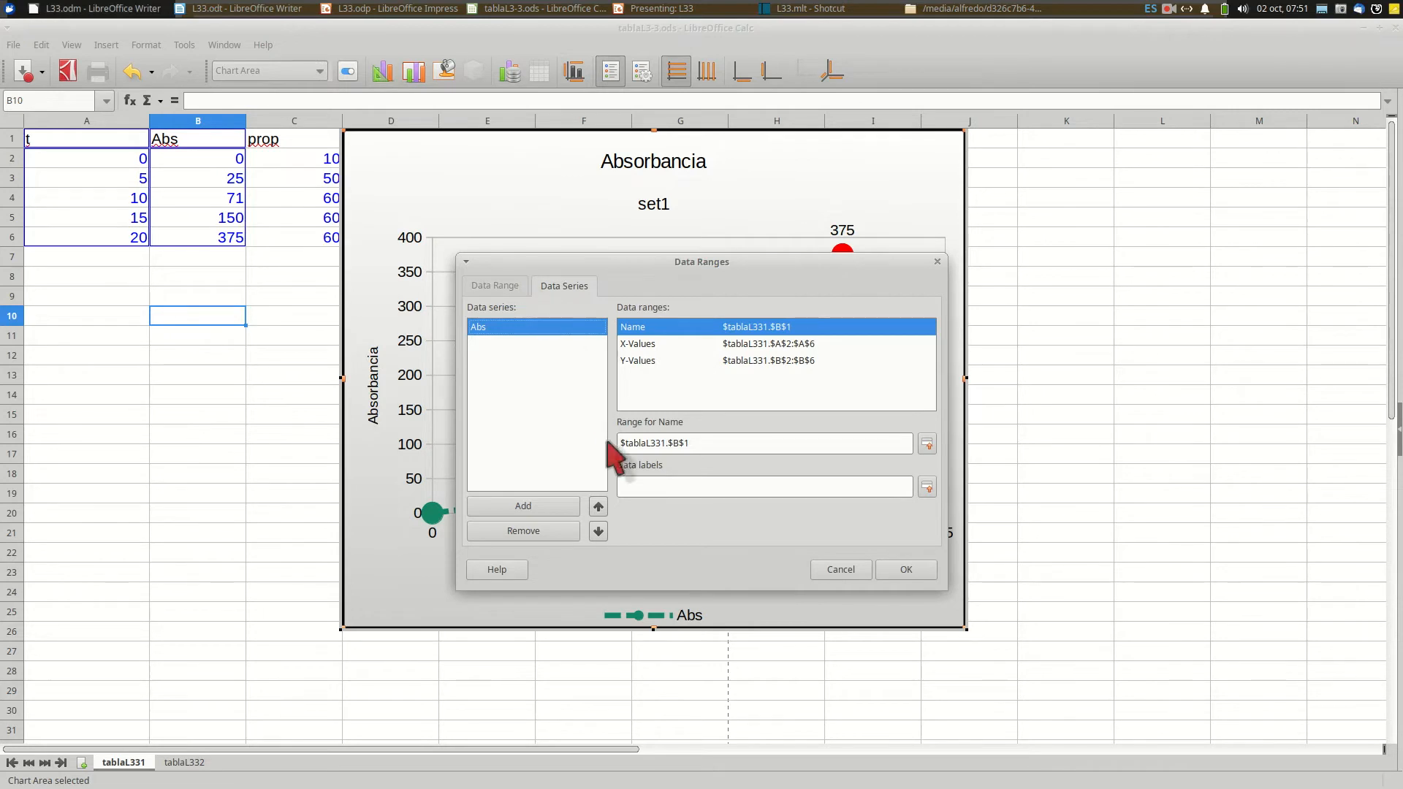
pyautogui.click(547, 505)
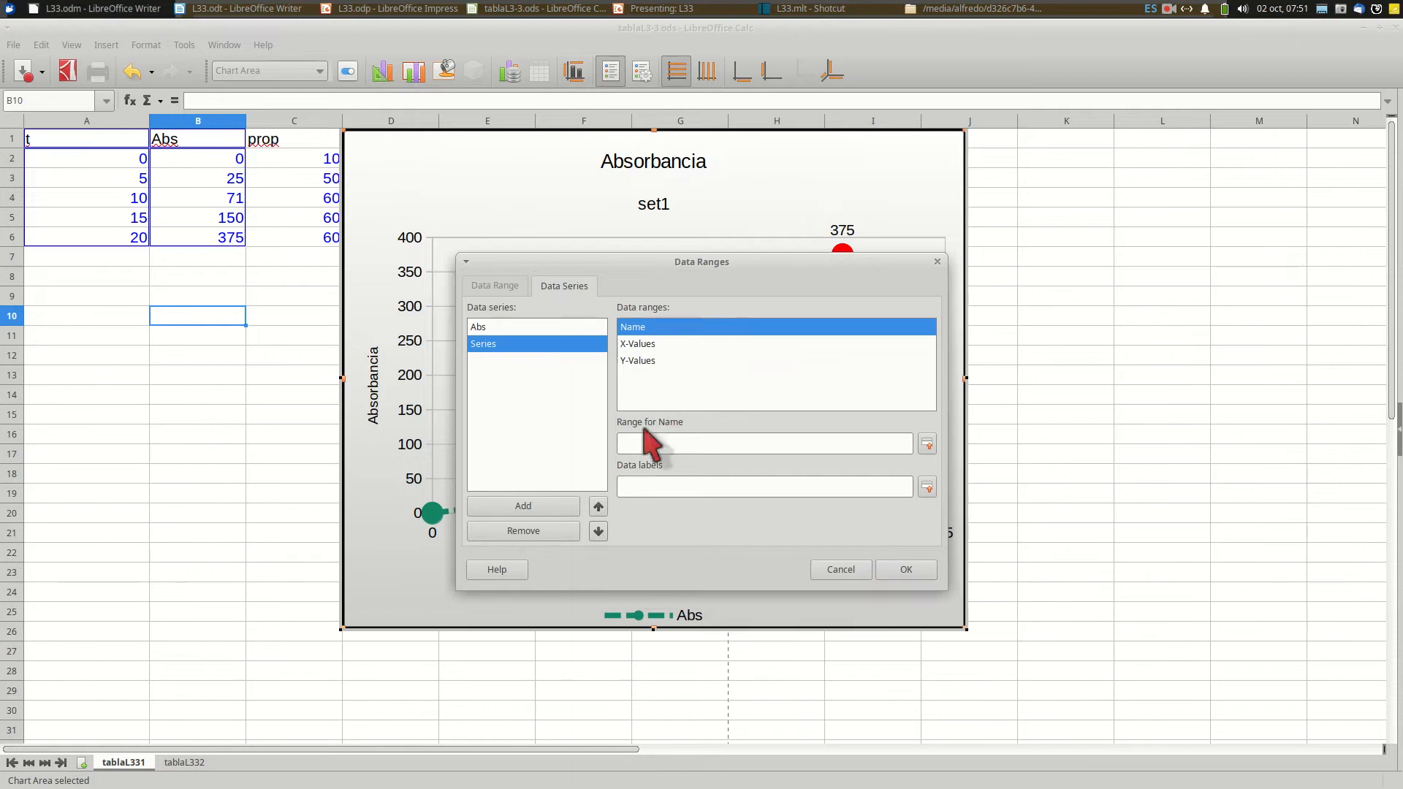
pyautogui.click(926, 442)
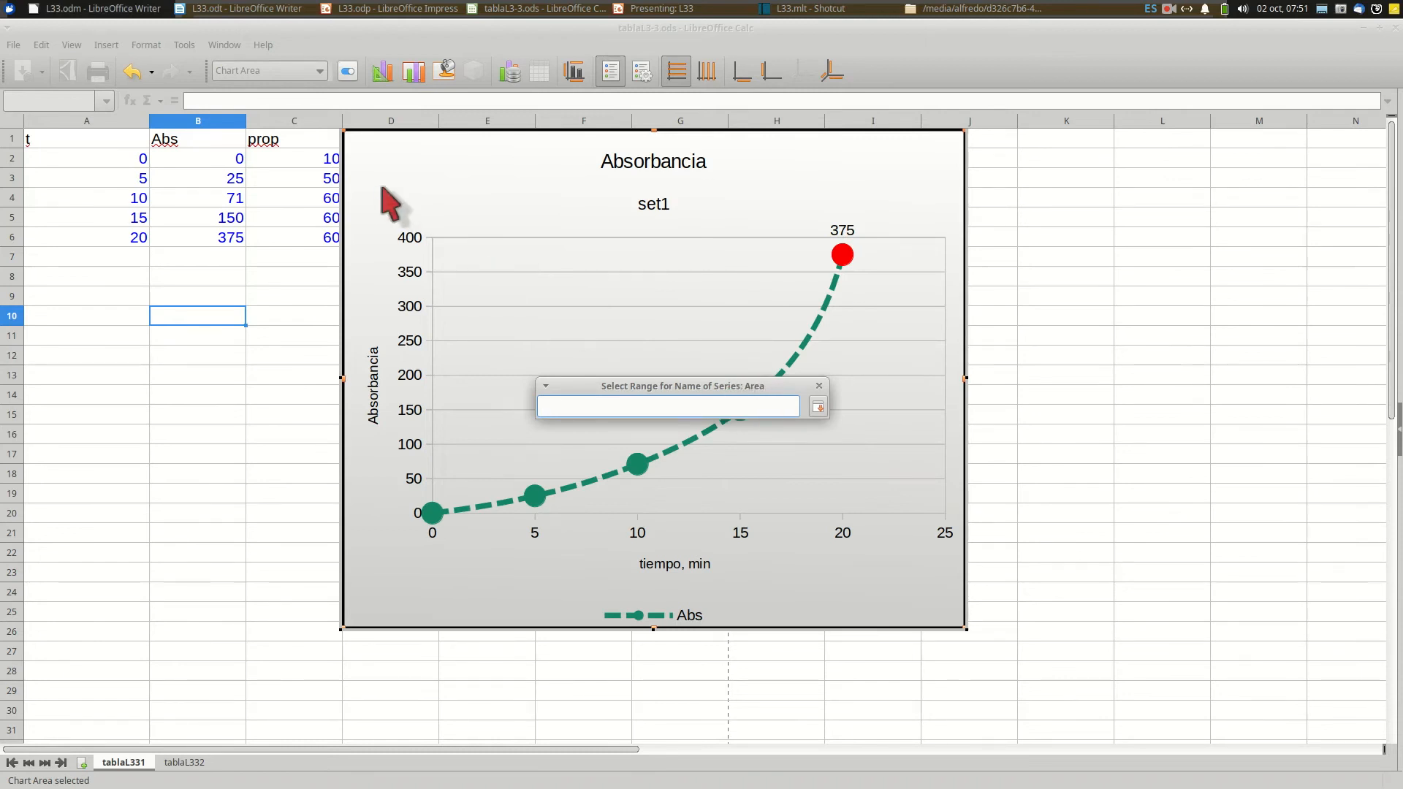
pyautogui.click(278, 140)
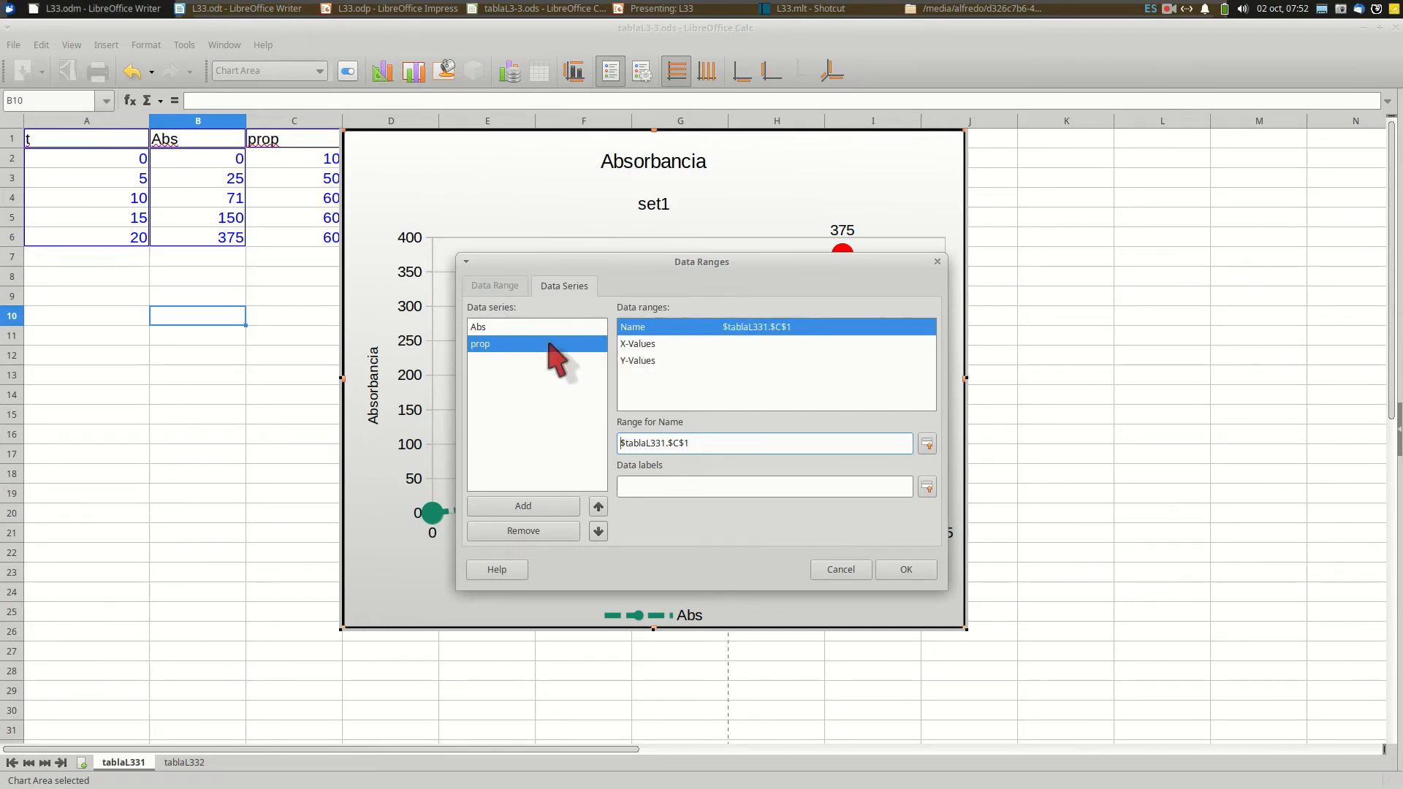
# Set the prop series' X-values to A1:A6 and its Y-values to C1:C6 on sheet tablaL331, and apply the data ranges.
pyautogui.click(628, 343)
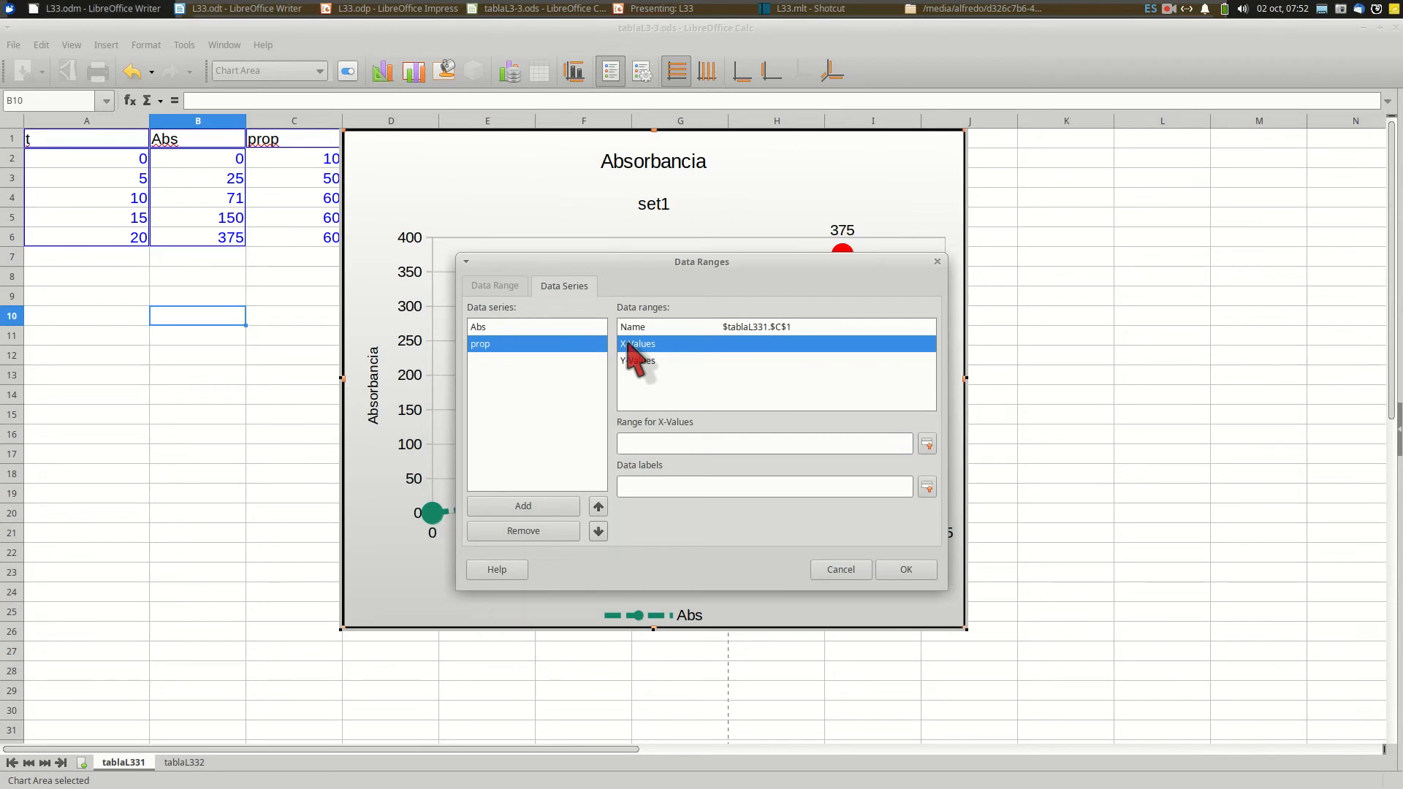
pyautogui.click(927, 444)
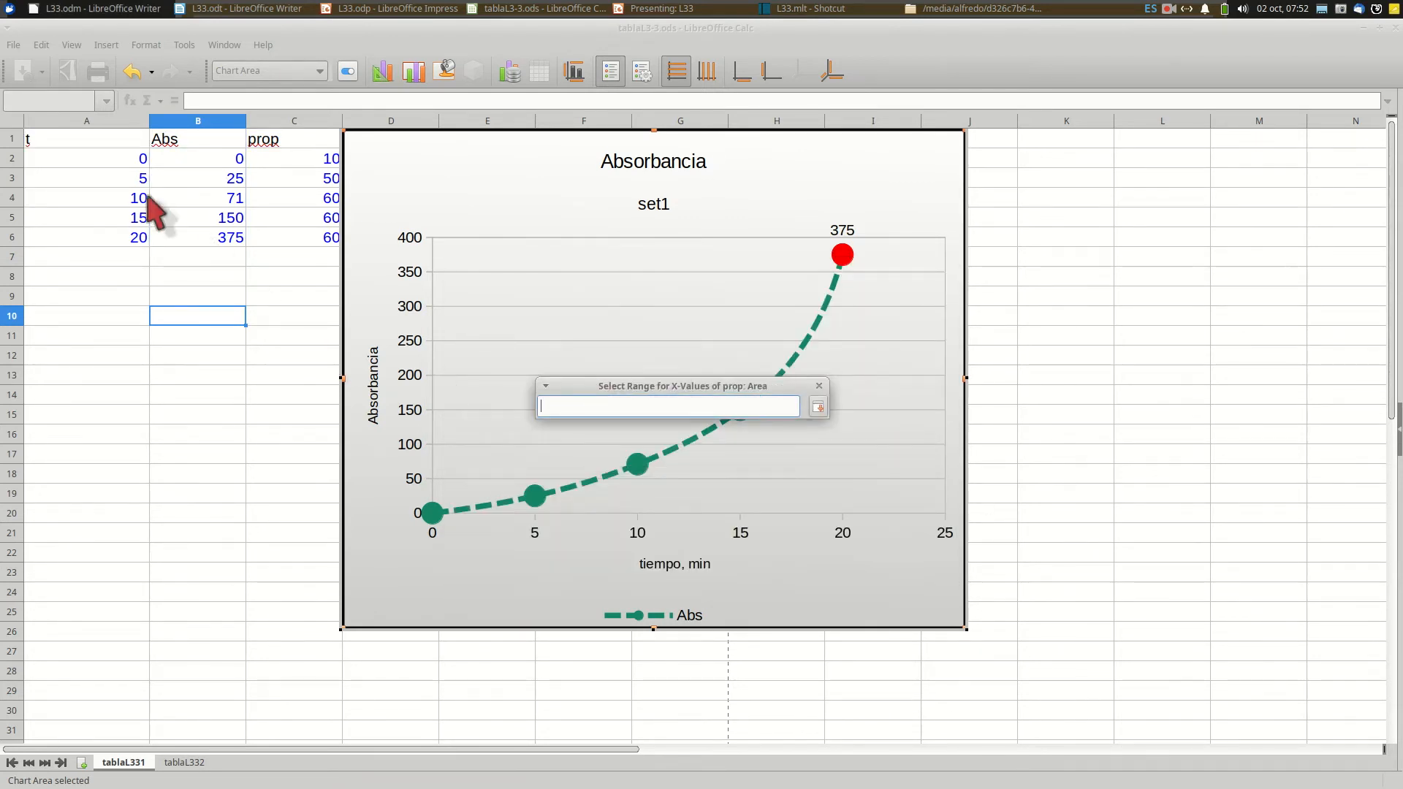
pyautogui.moveTo(103, 140); pyautogui.dragTo(96, 247)
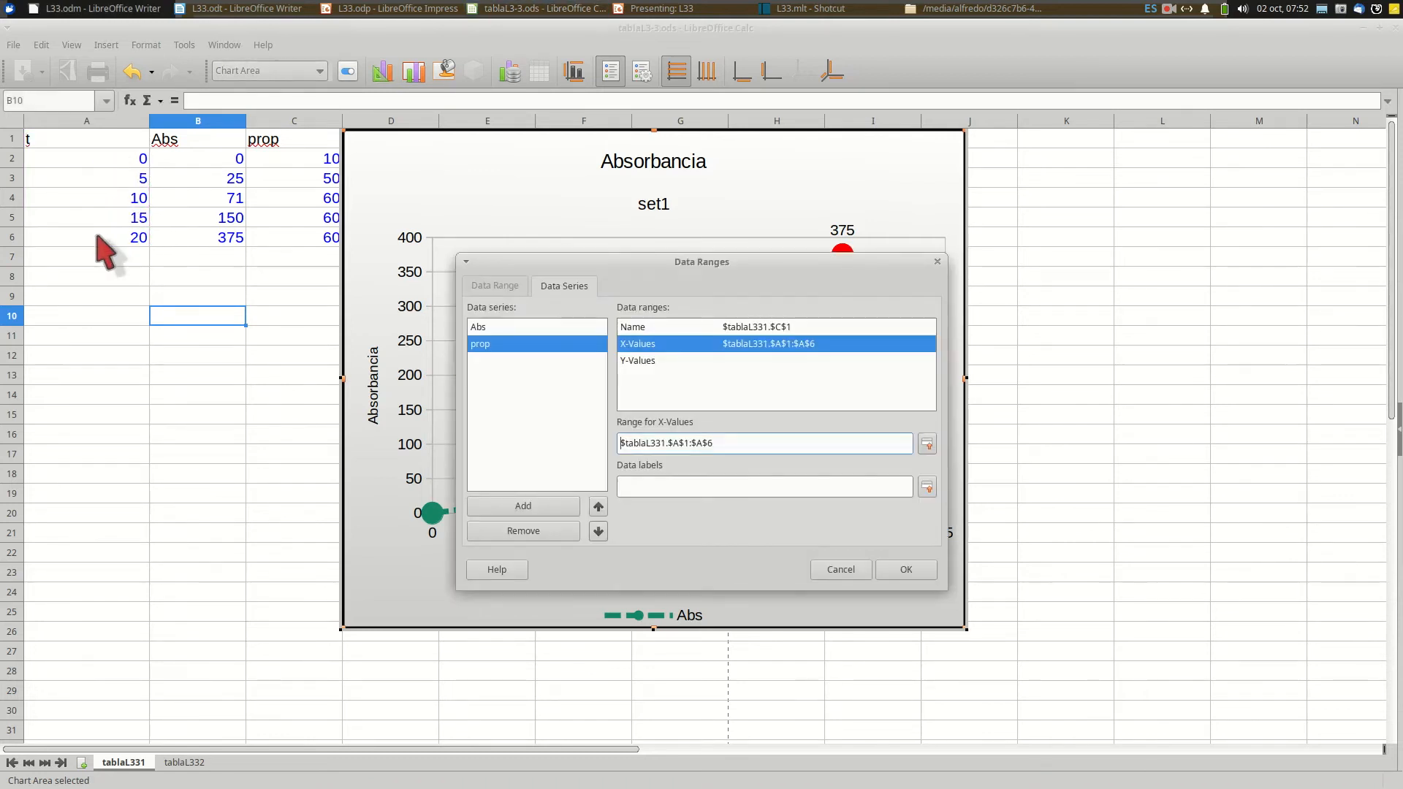
pyautogui.click(638, 360)
pyautogui.click(927, 444)
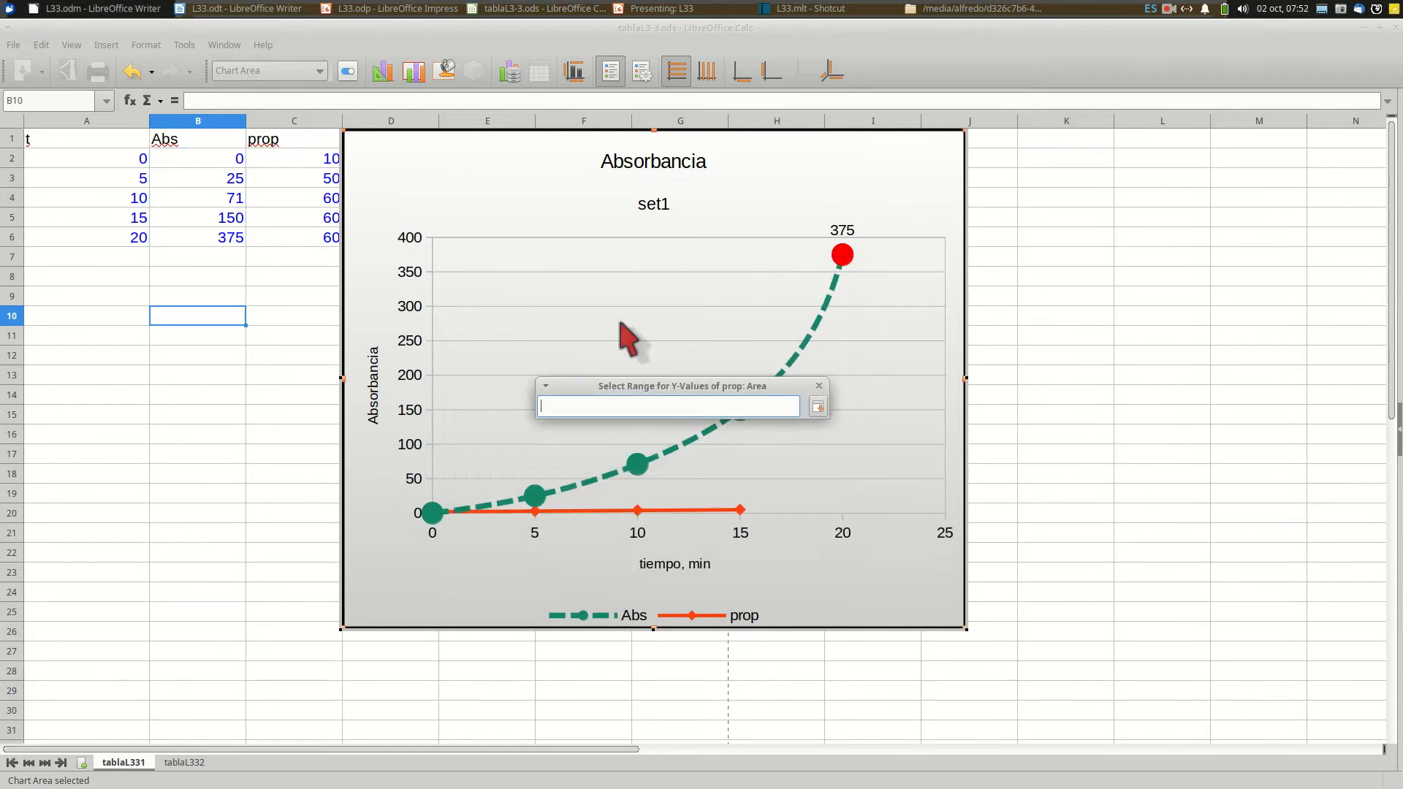
pyautogui.moveTo(314, 146); pyautogui.dragTo(315, 240)
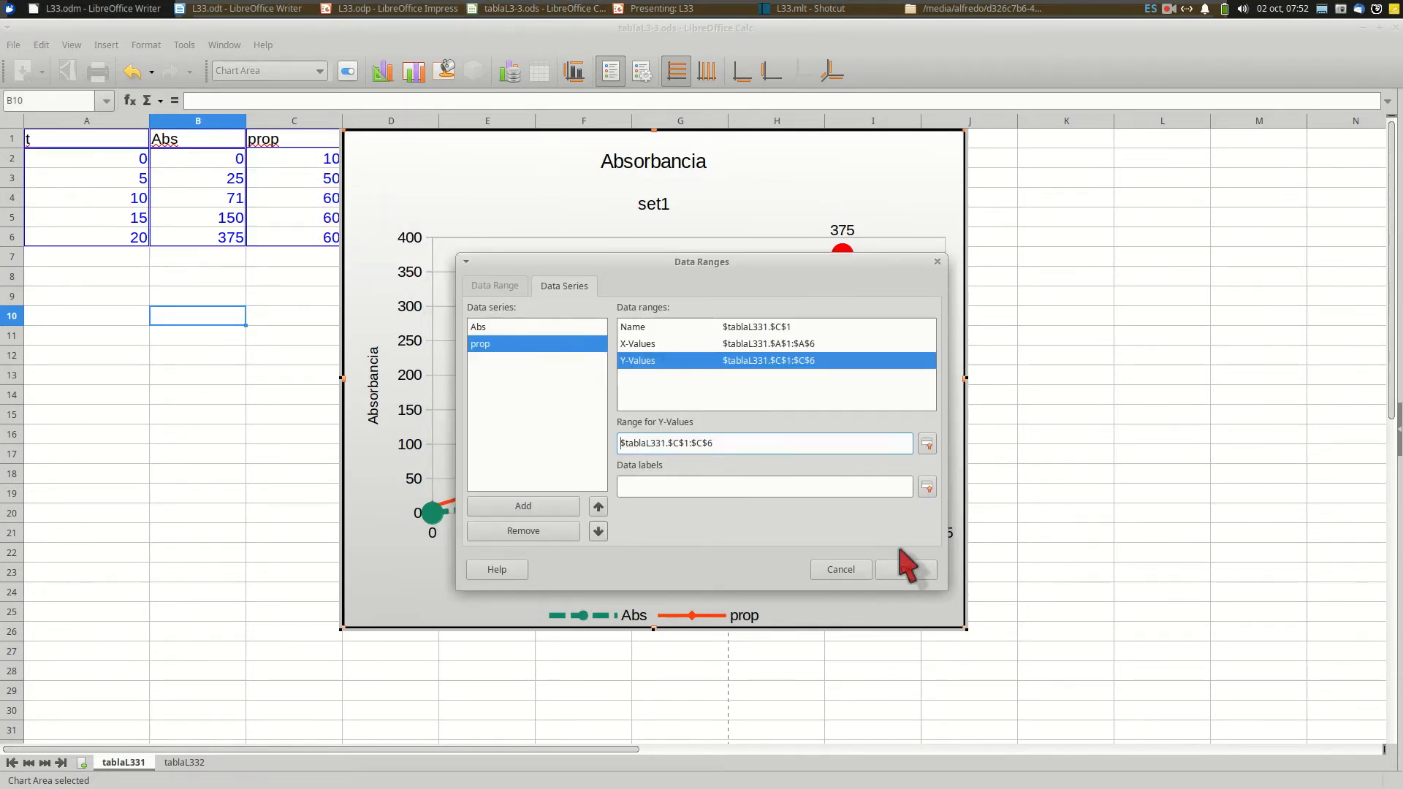
pyautogui.click(906, 570)
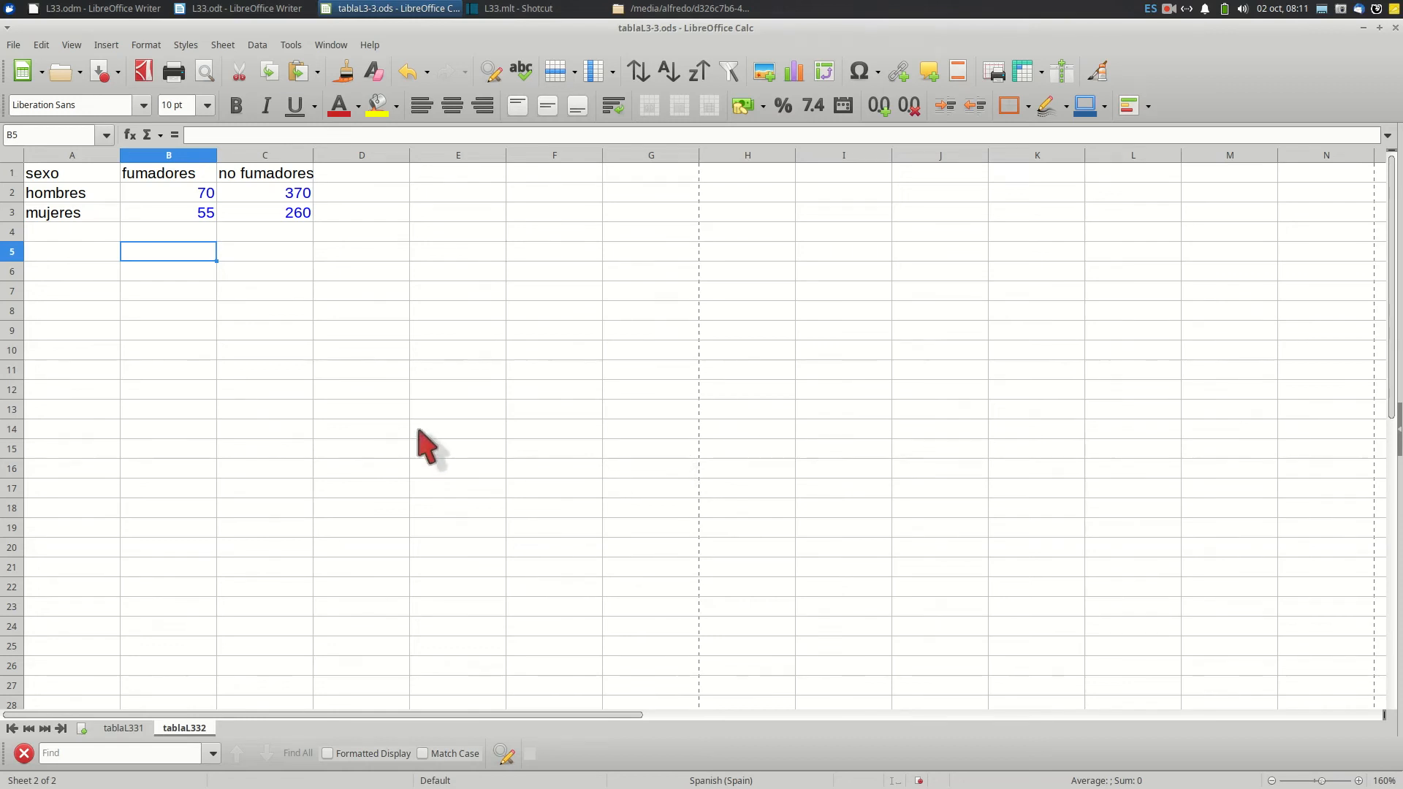
# Insert a chart from cells A1:B3 on sheet tablaL332 and choose the normal Pie type.
pyautogui.scroll(4, 419, 431)
pyautogui.scroll(1, 428, 446)
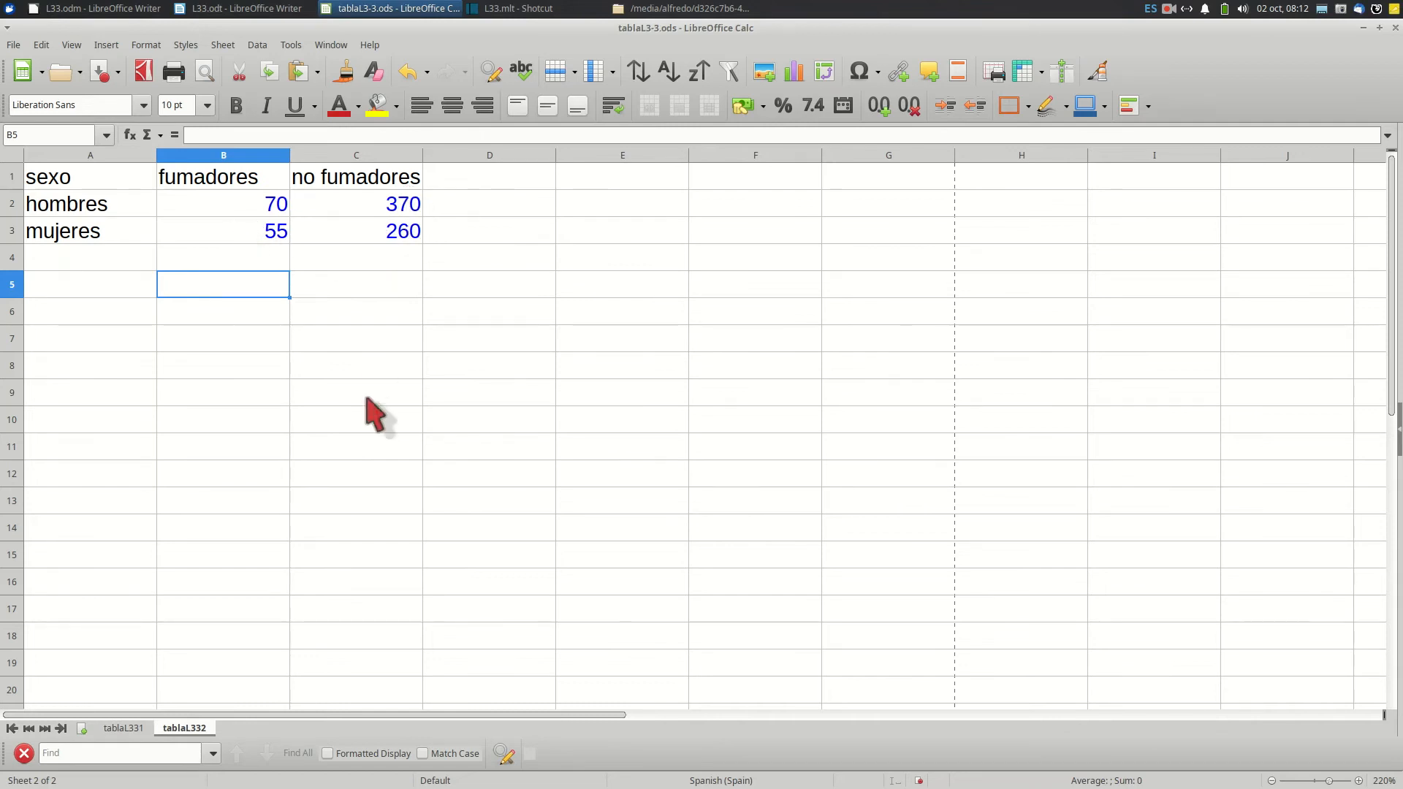
pyautogui.moveTo(115, 187); pyautogui.dragTo(228, 232)
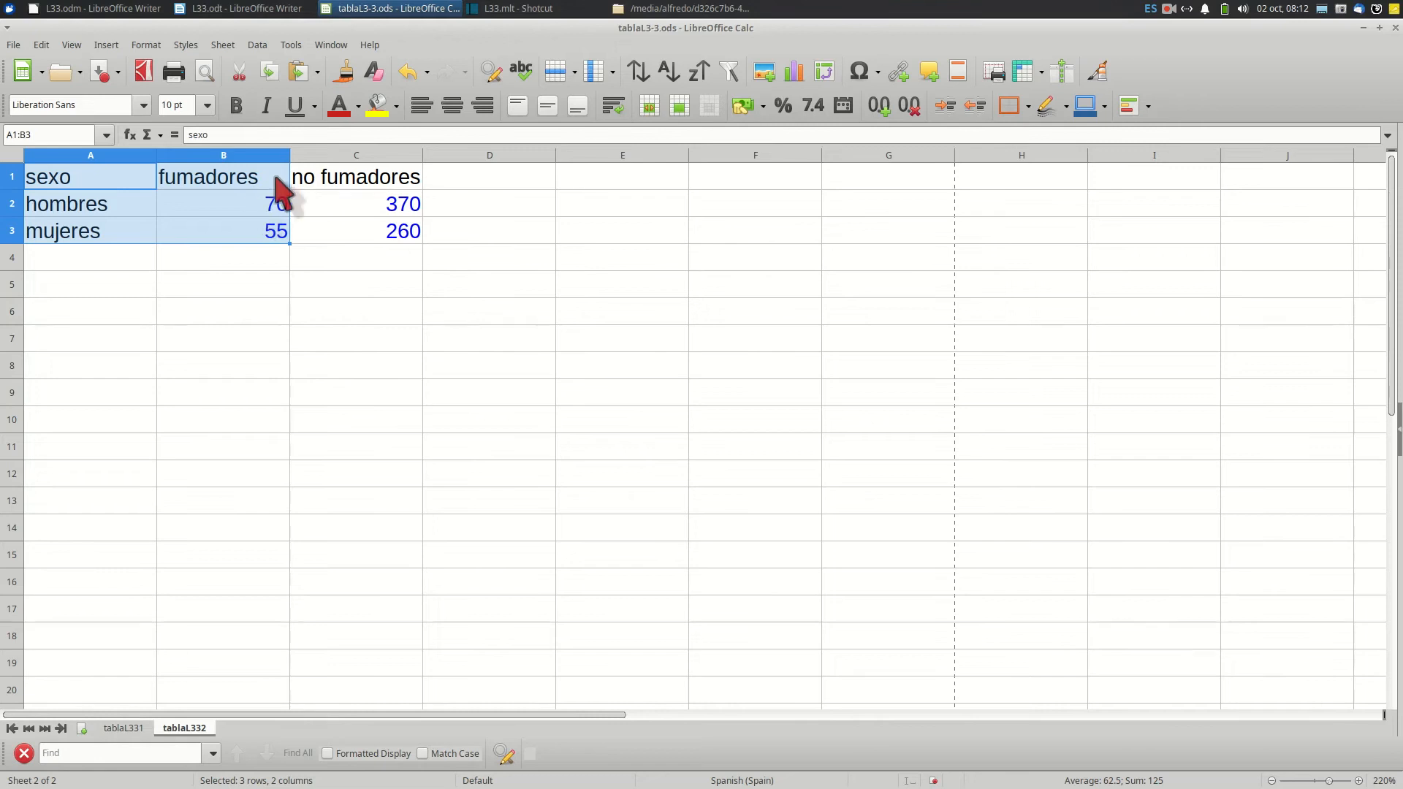
pyautogui.click(795, 74)
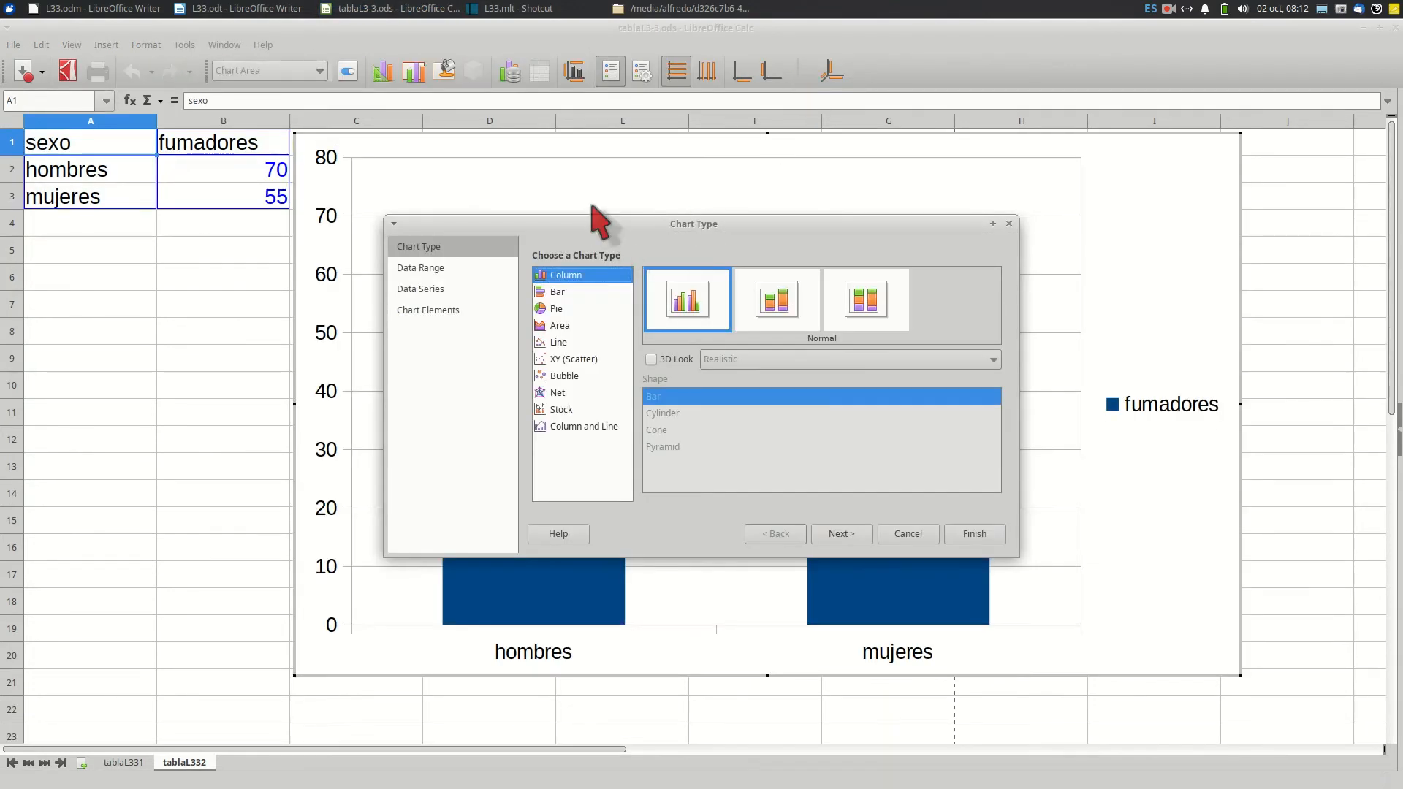
pyautogui.click(558, 312)
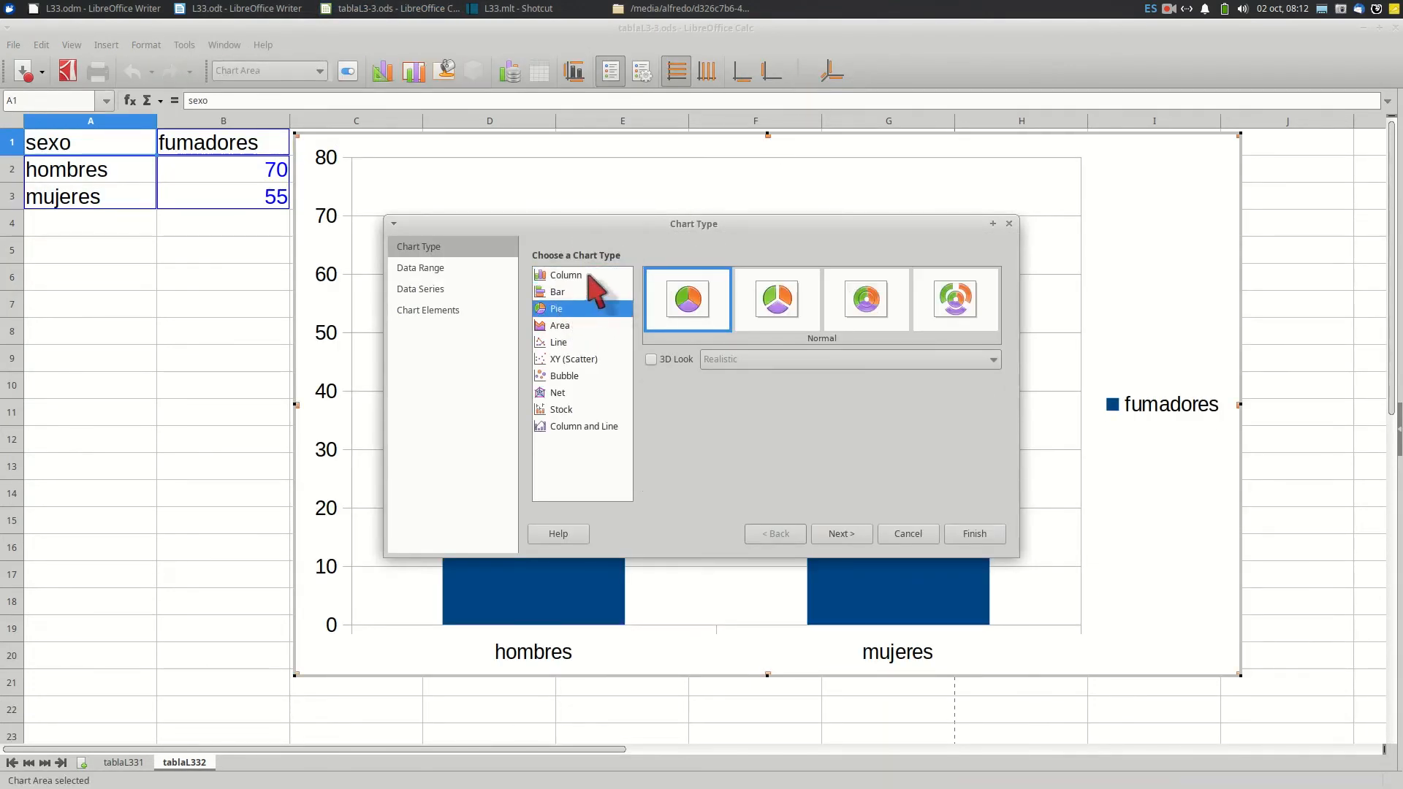
pyautogui.moveTo(703, 225); pyautogui.dragTo(908, 382)
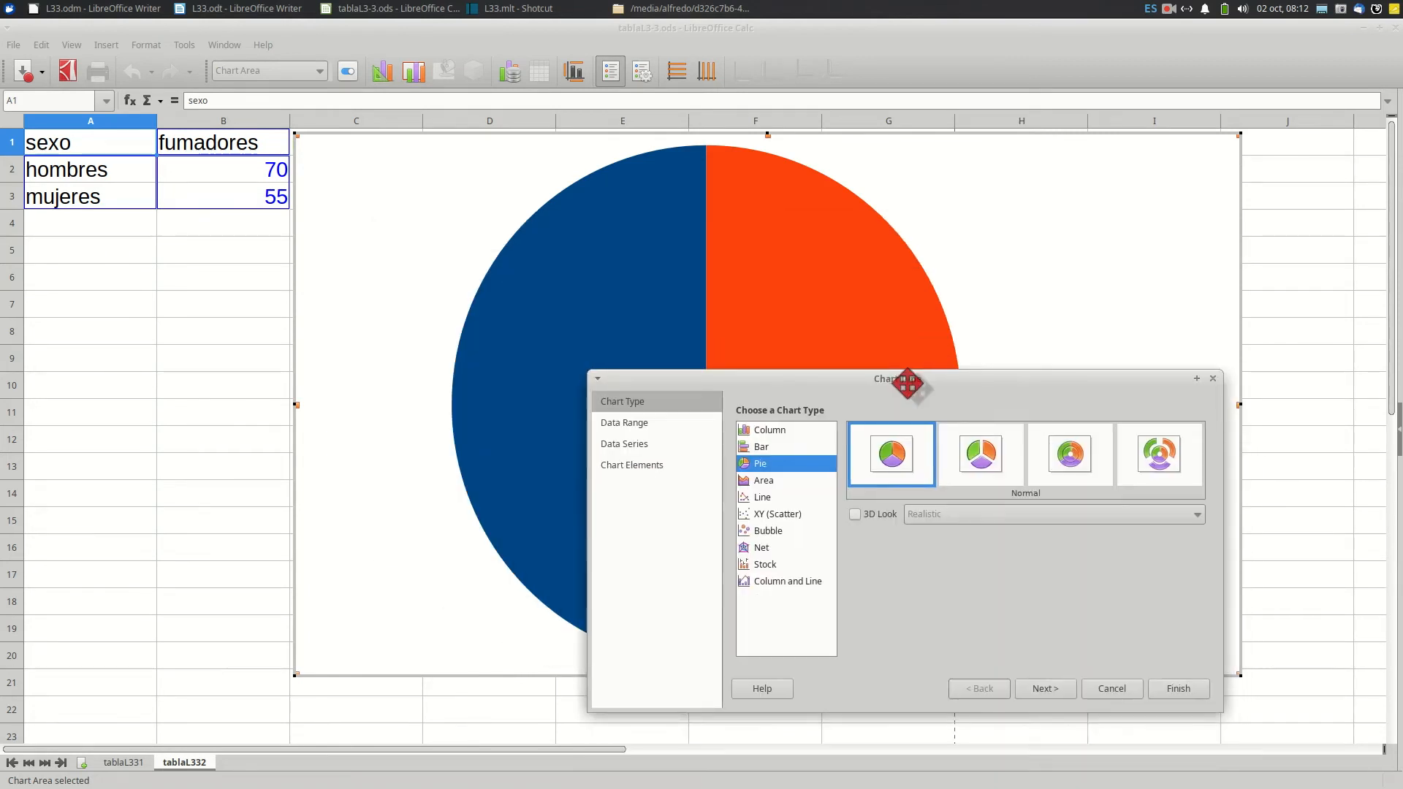
# Give the pie chart a 3D look, trying the Simple scheme and returning to Realistic.
pyautogui.click(855, 514)
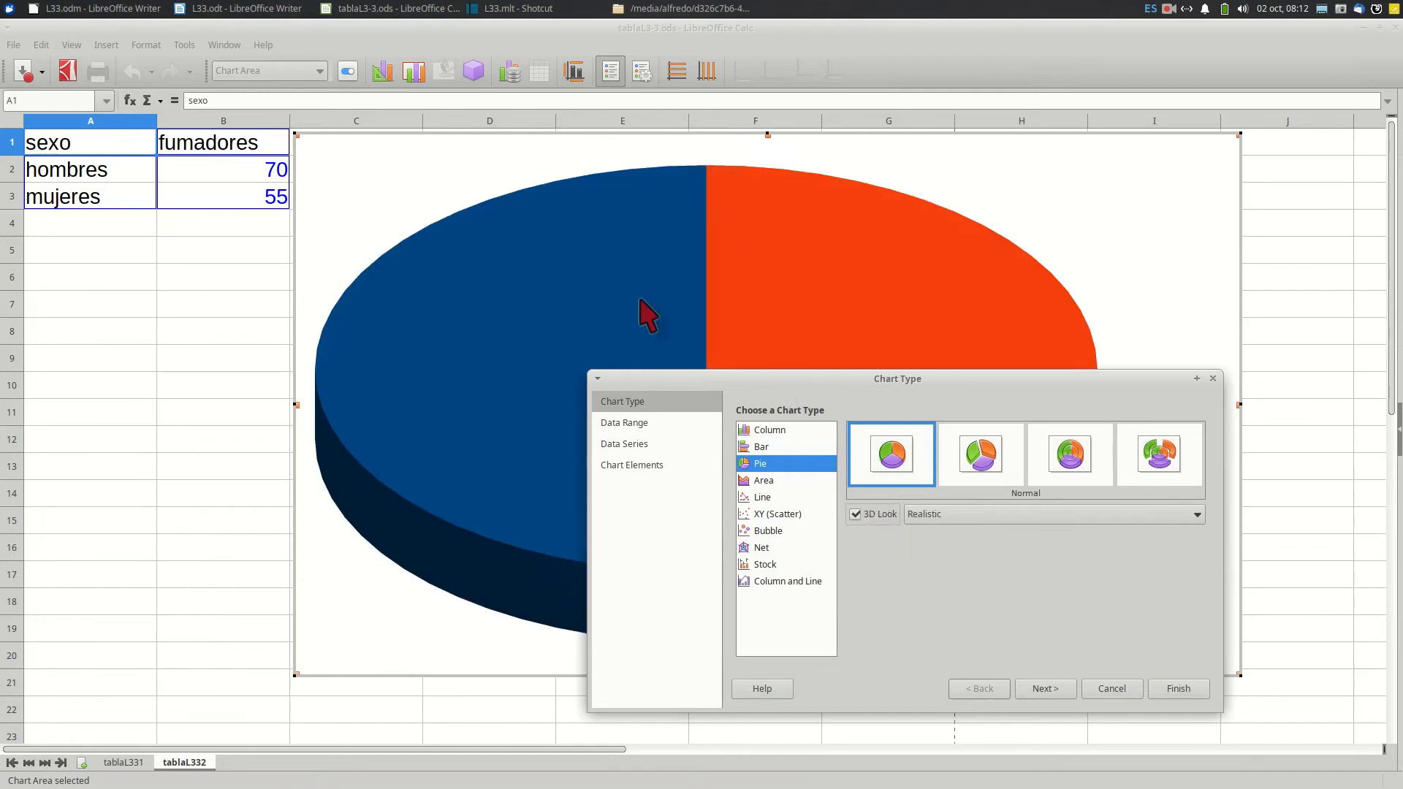
pyautogui.click(856, 515)
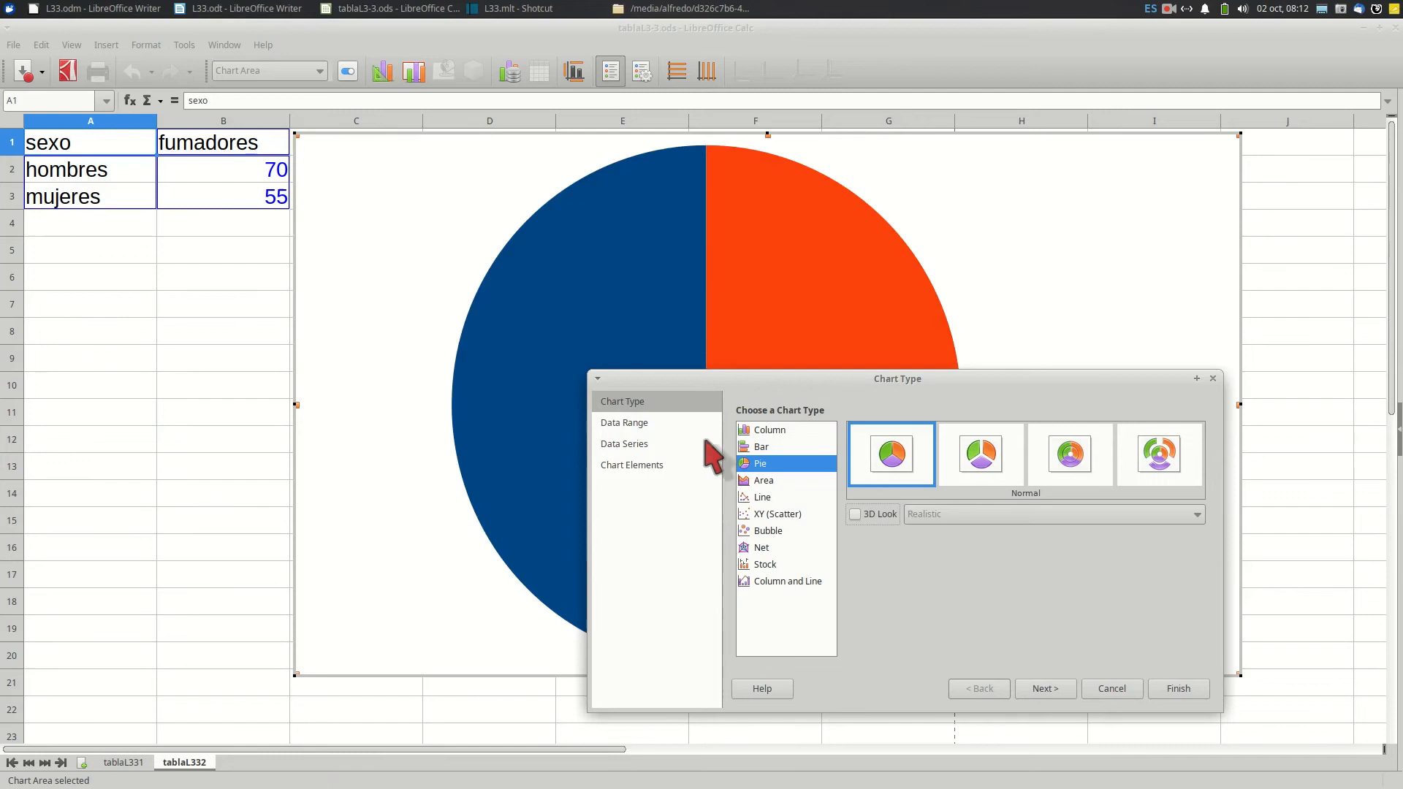
pyautogui.click(868, 525)
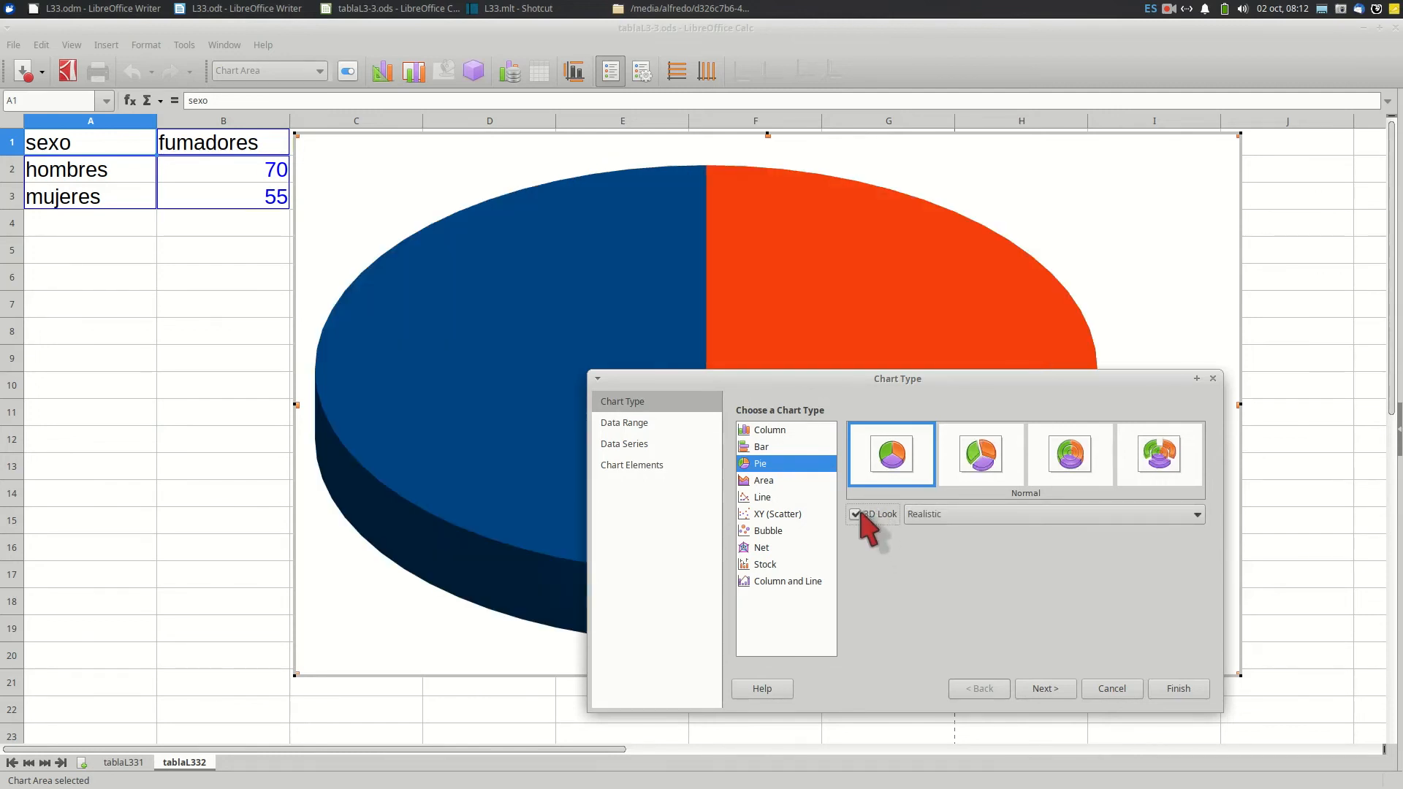
pyautogui.click(1001, 515)
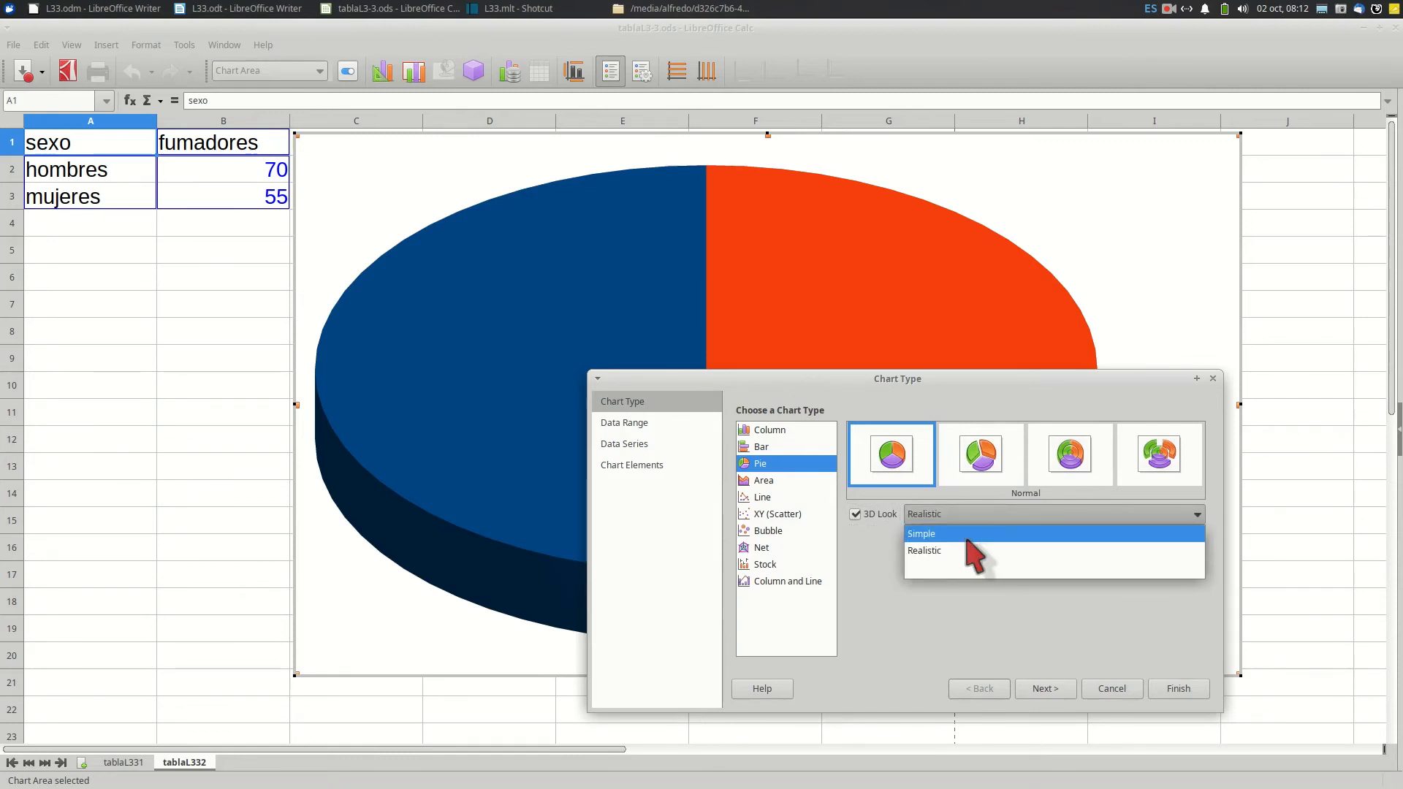
pyautogui.click(966, 539)
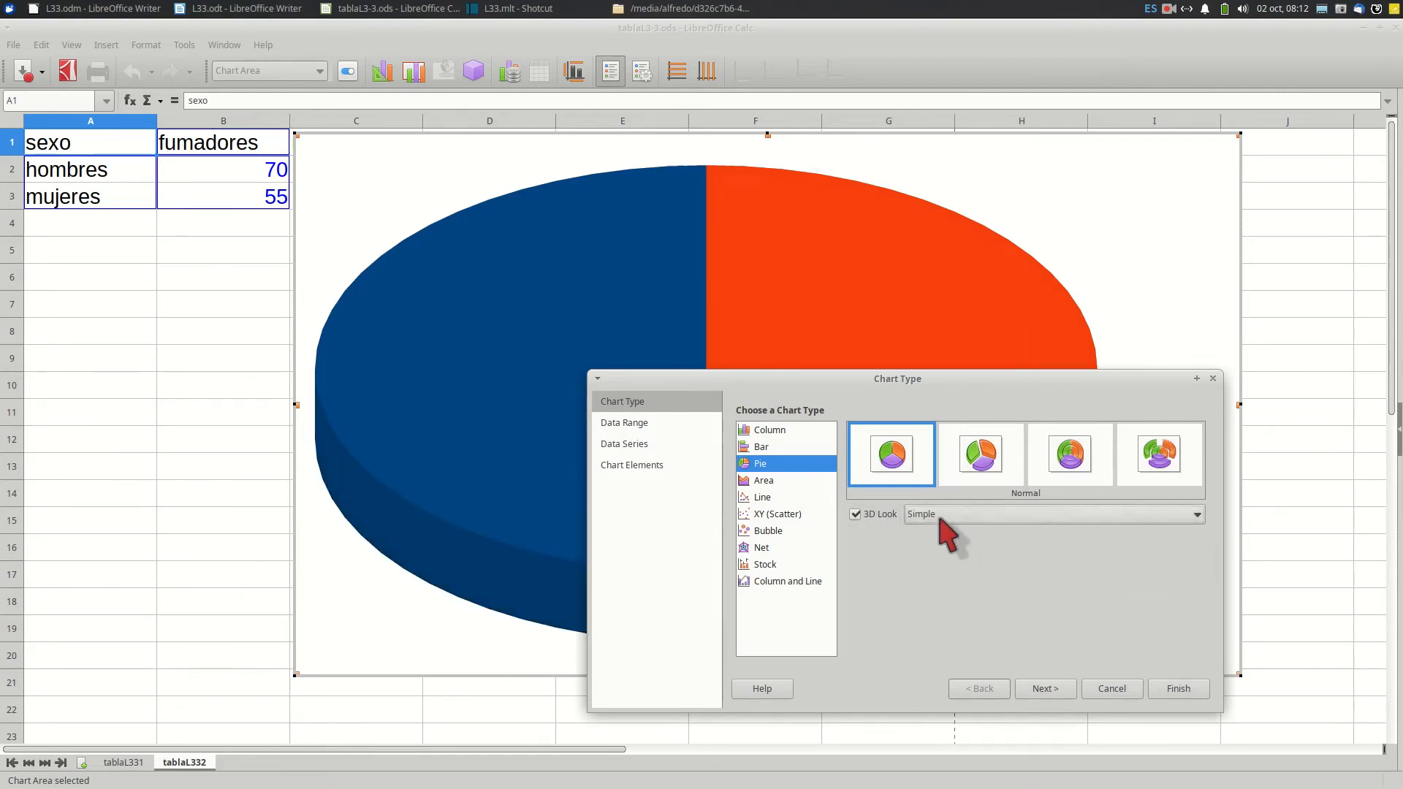
pyautogui.click(963, 514)
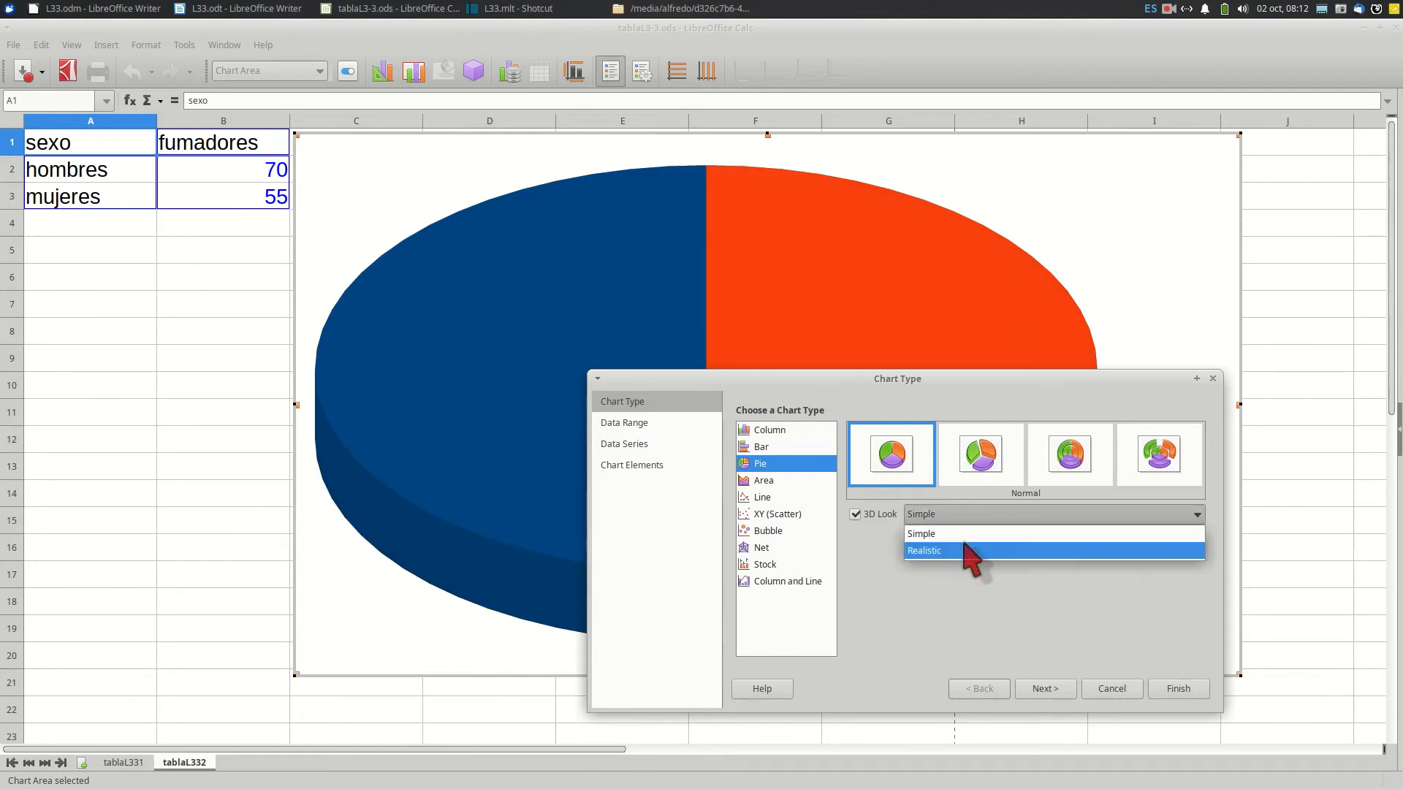
pyautogui.click(963, 550)
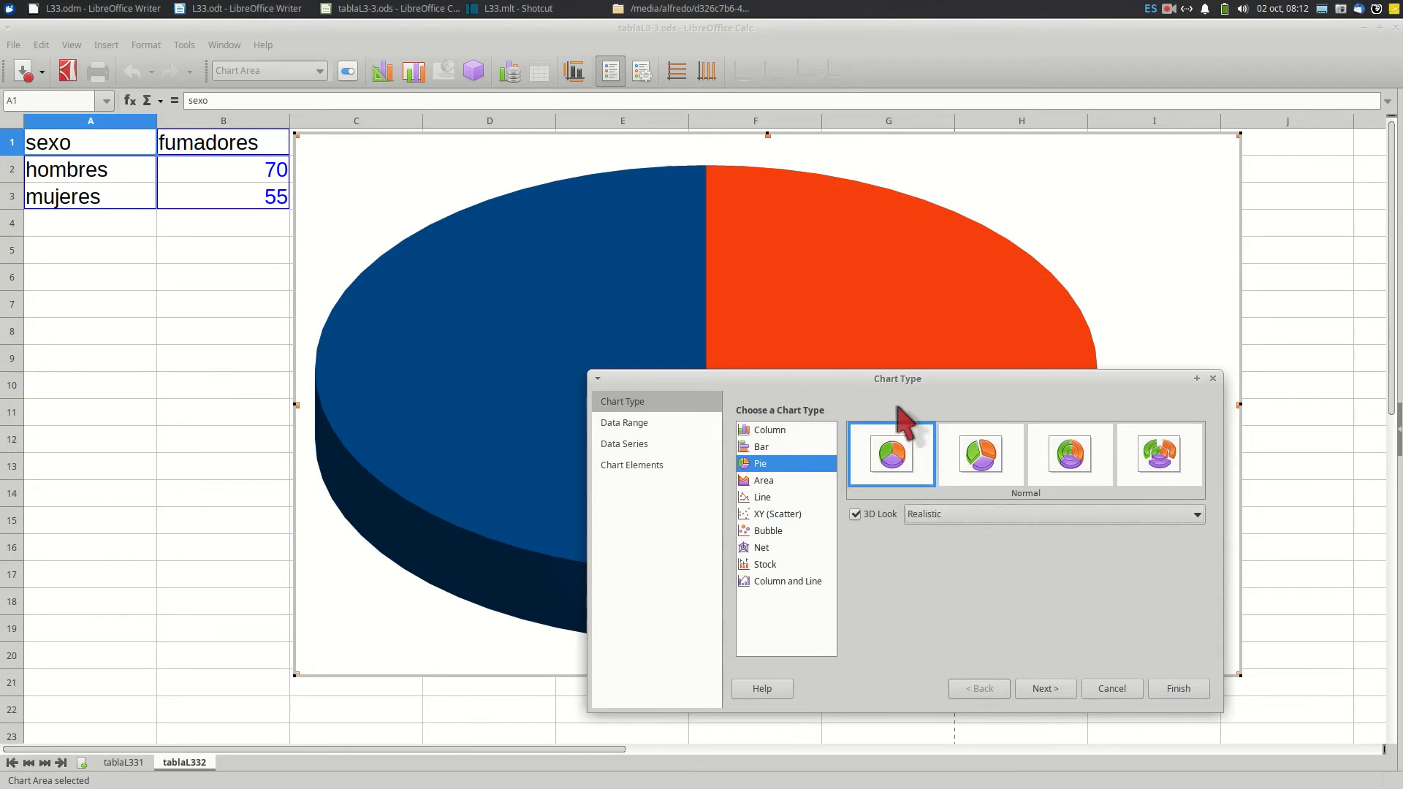
pyautogui.moveTo(884, 383); pyautogui.dragTo(908, 410)
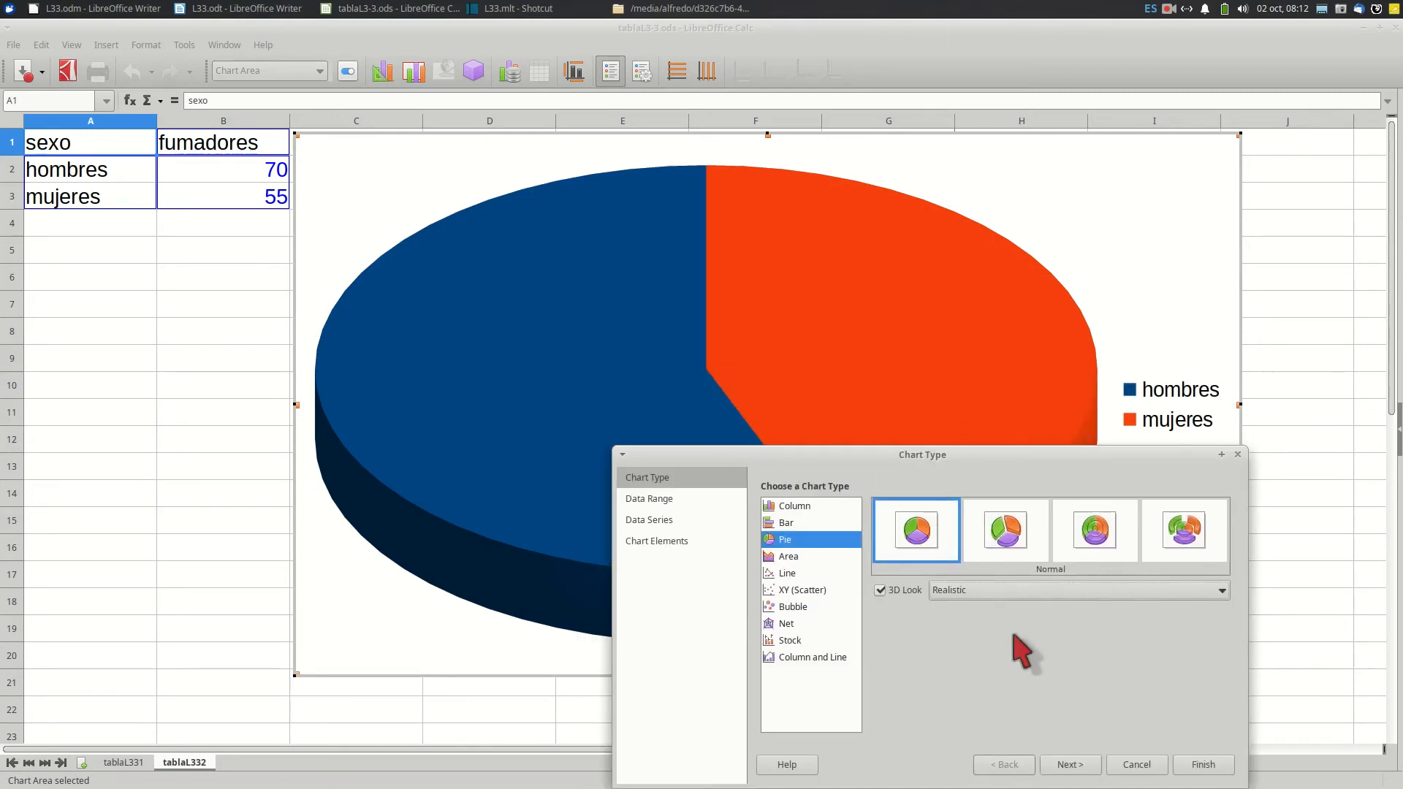
# Review the data range and series, title the pie chart Facultad de medicina with subtitle año 2022, and finish creating it.
pyautogui.click(648, 499)
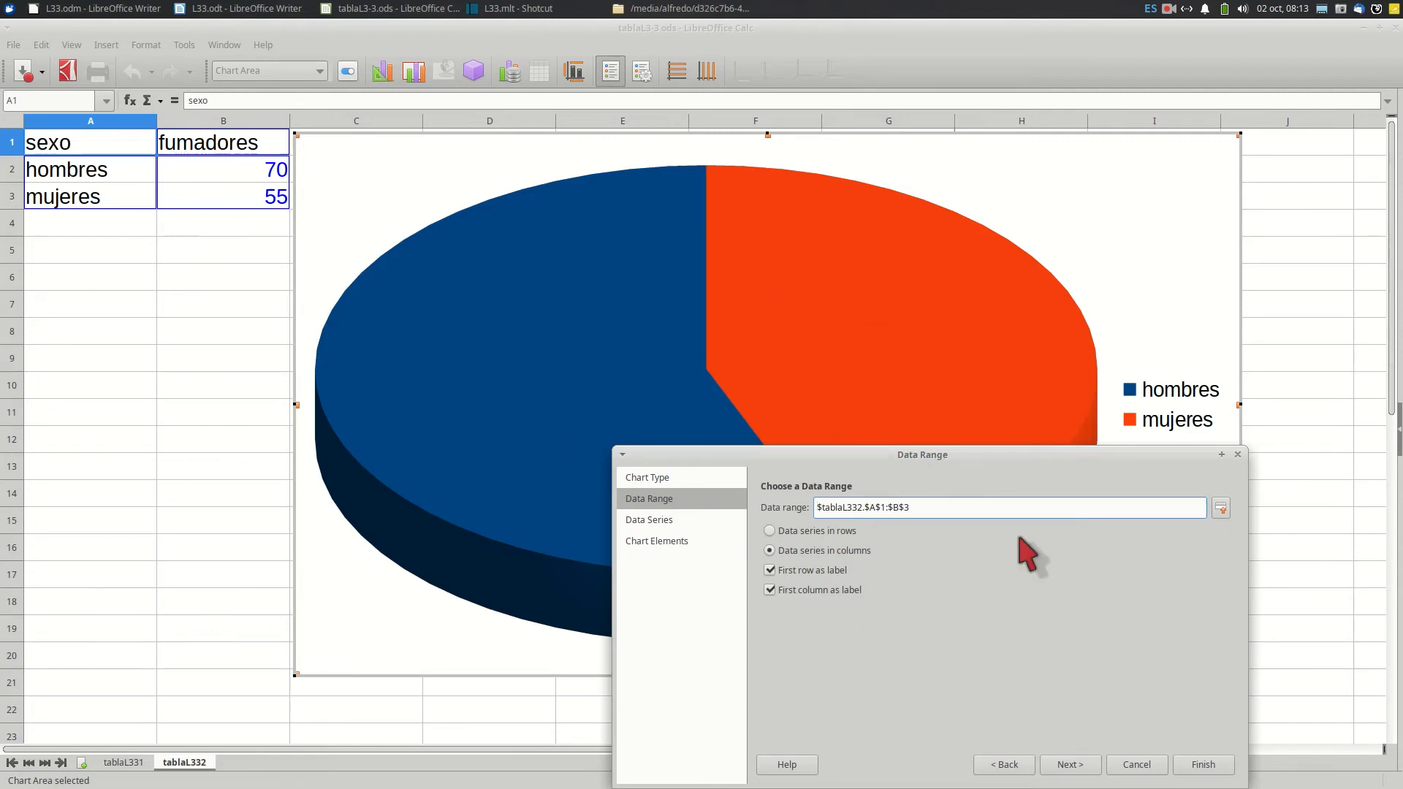
pyautogui.click(688, 519)
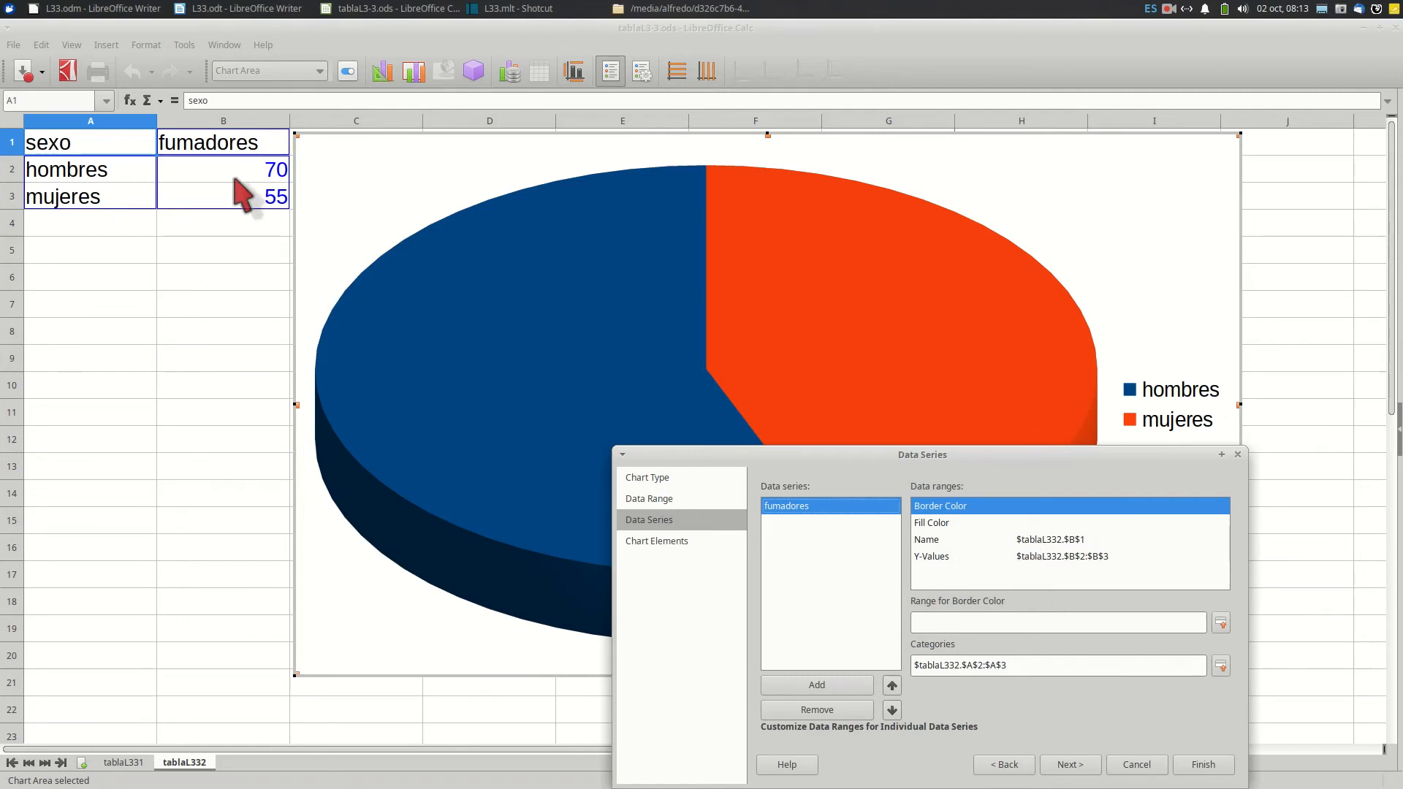
pyautogui.click(945, 557)
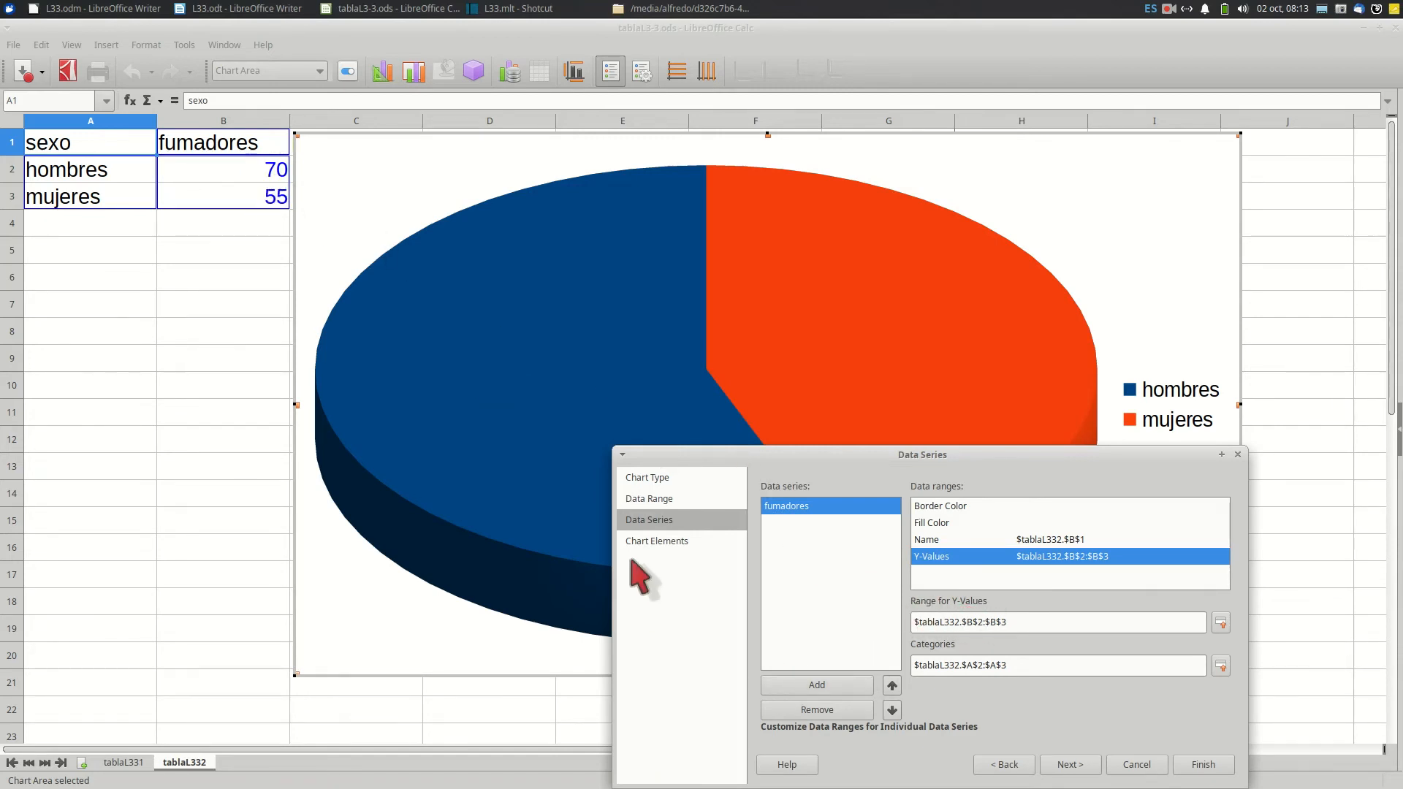
pyautogui.click(641, 540)
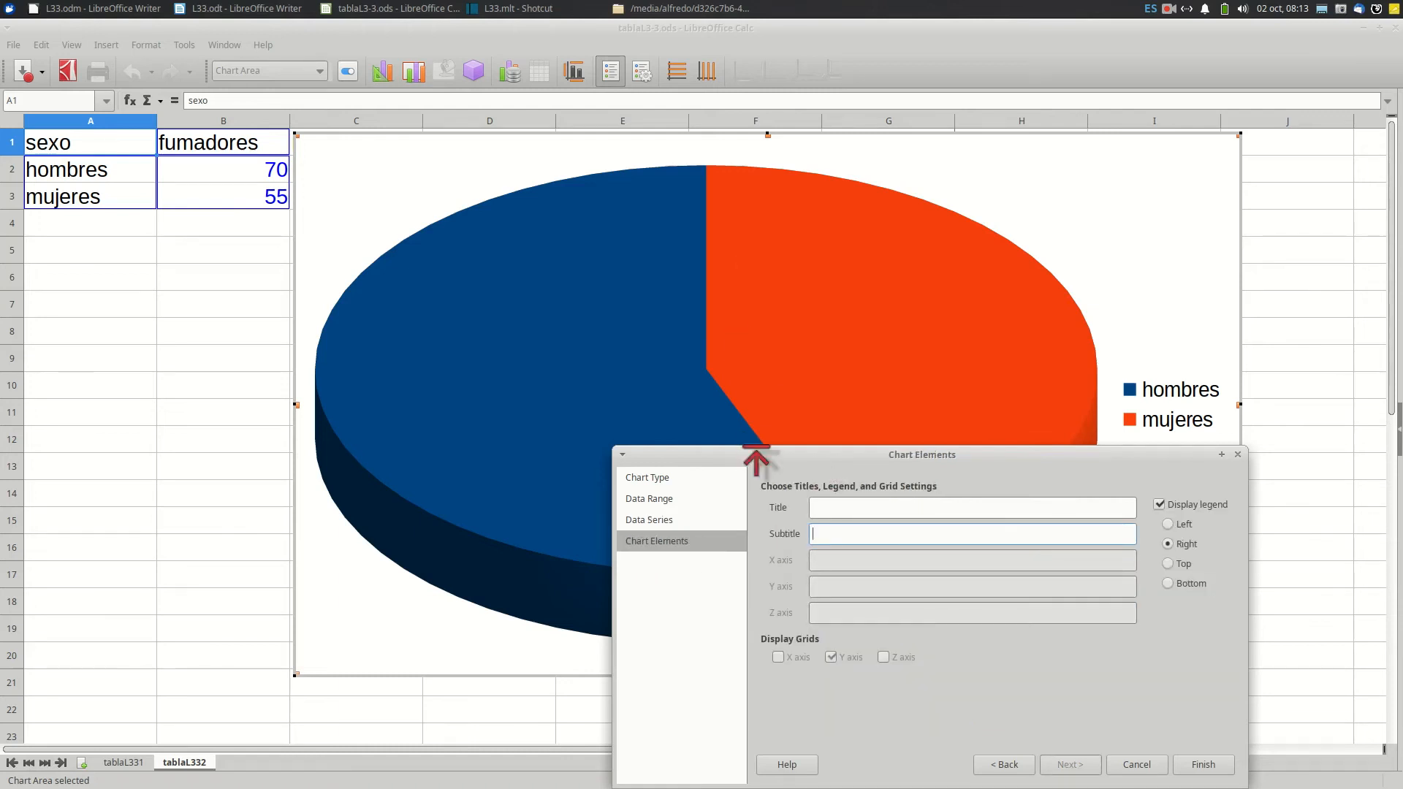
pyautogui.click(822, 506)
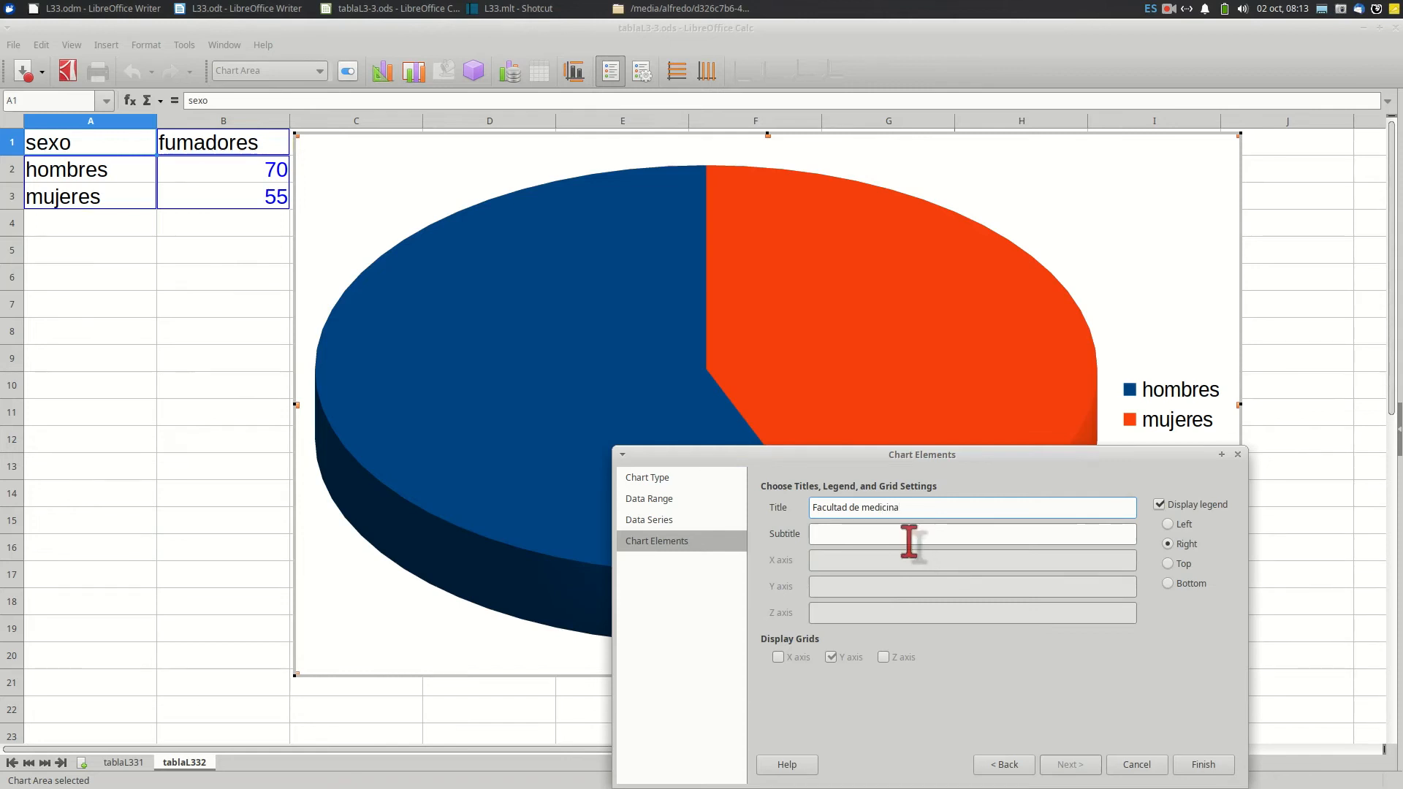
pyautogui.click(909, 537)
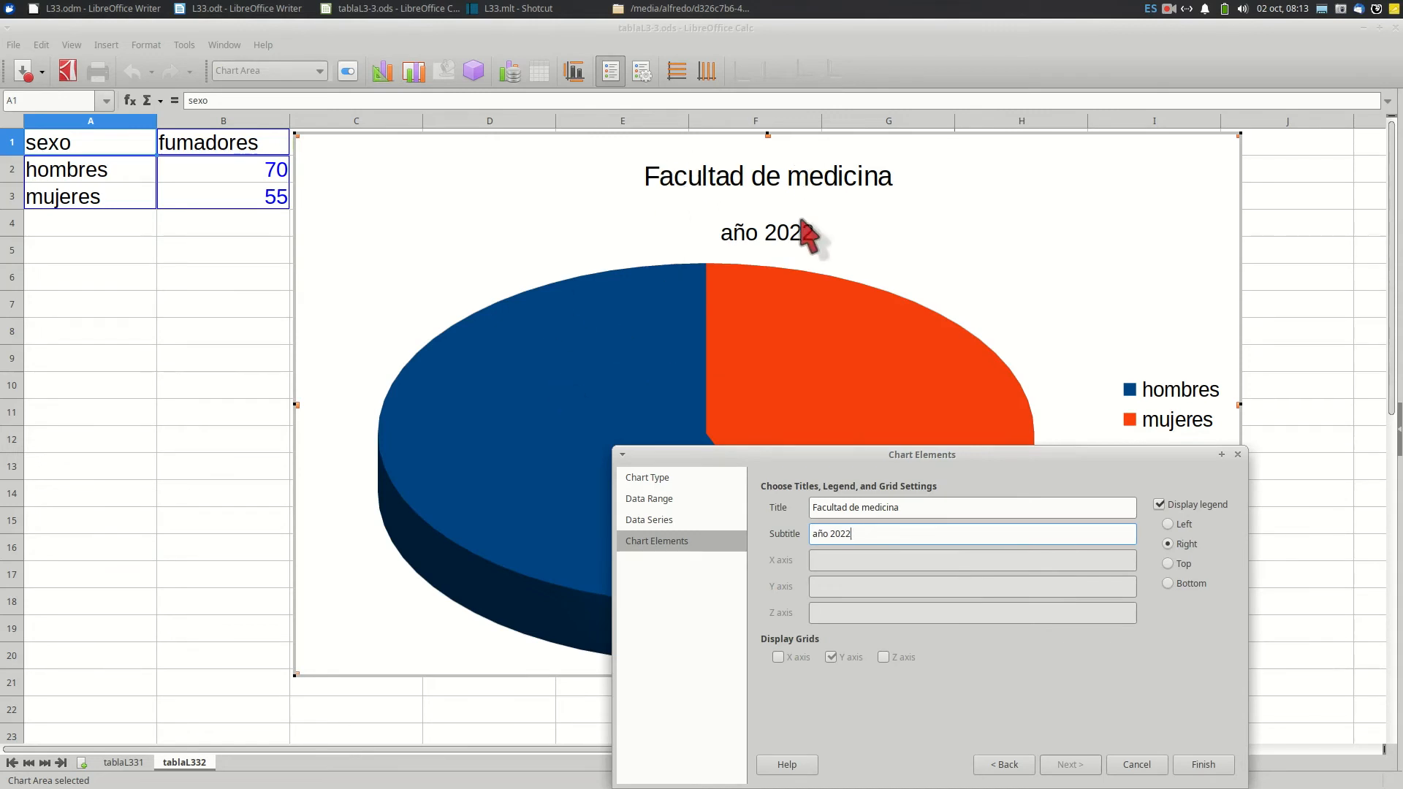
pyautogui.click(1204, 765)
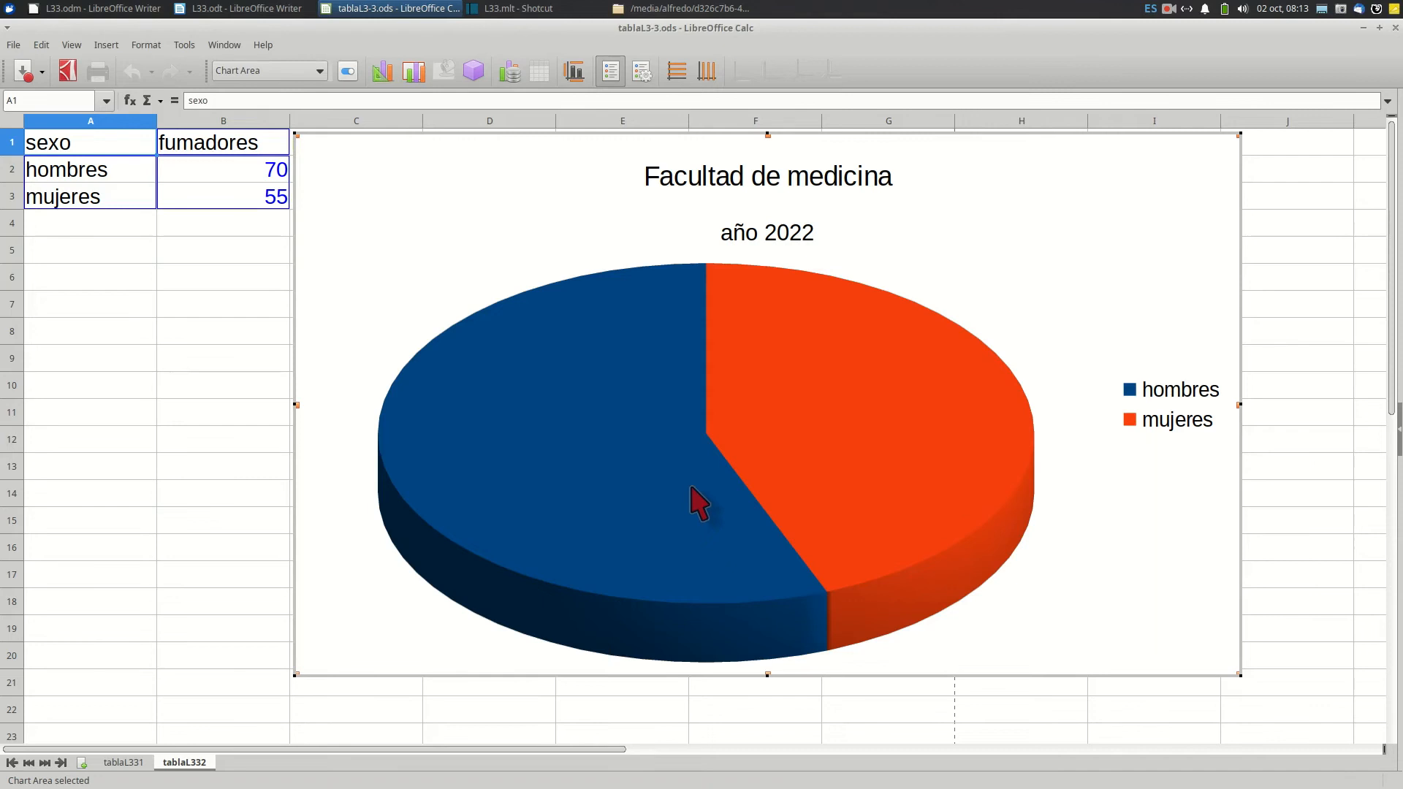
# Select only the blue hombres slice of the pie and insert a single data label on it.
pyautogui.moveTo(691, 488)
pyautogui.click(607, 395)
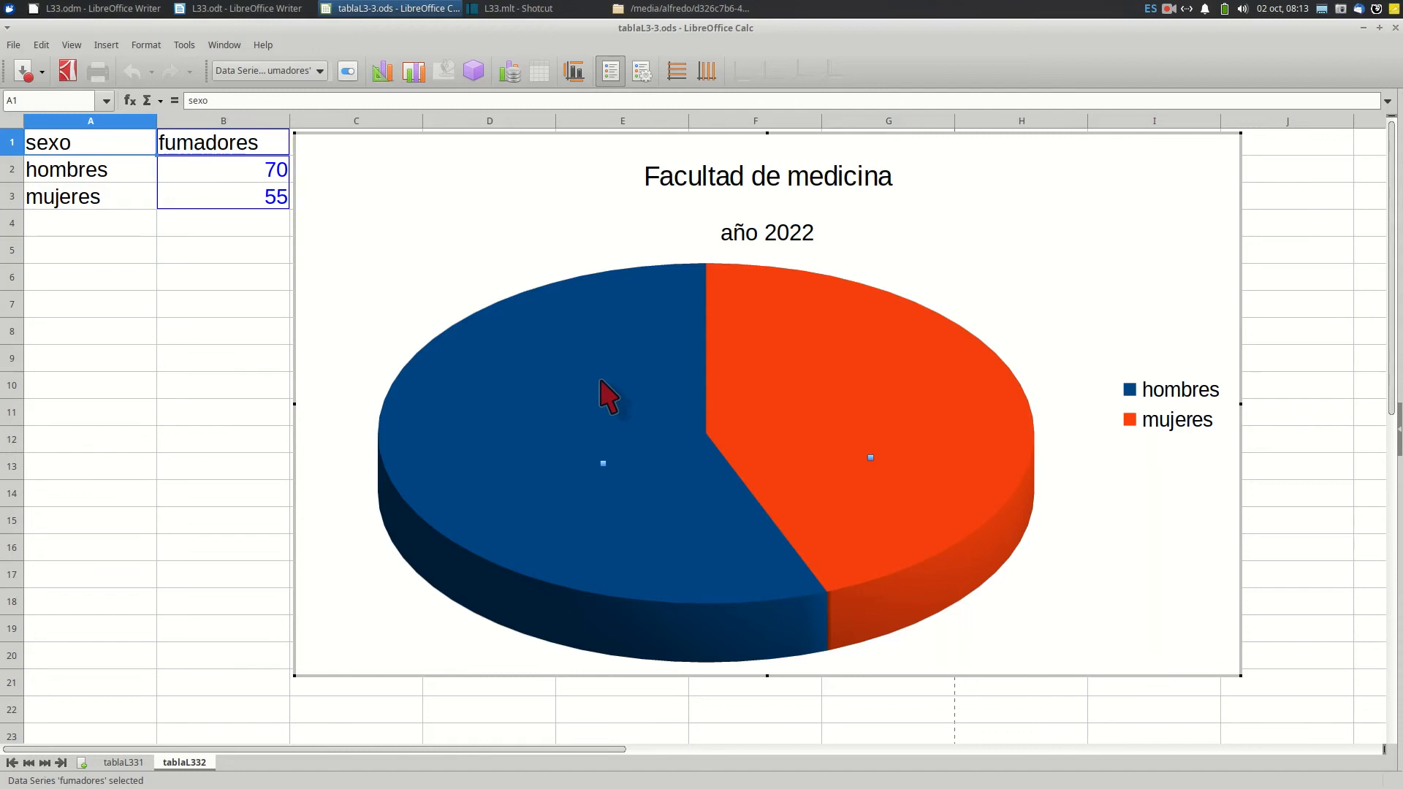
pyautogui.click(886, 376)
pyautogui.click(543, 393)
pyautogui.rightClick(543, 393)
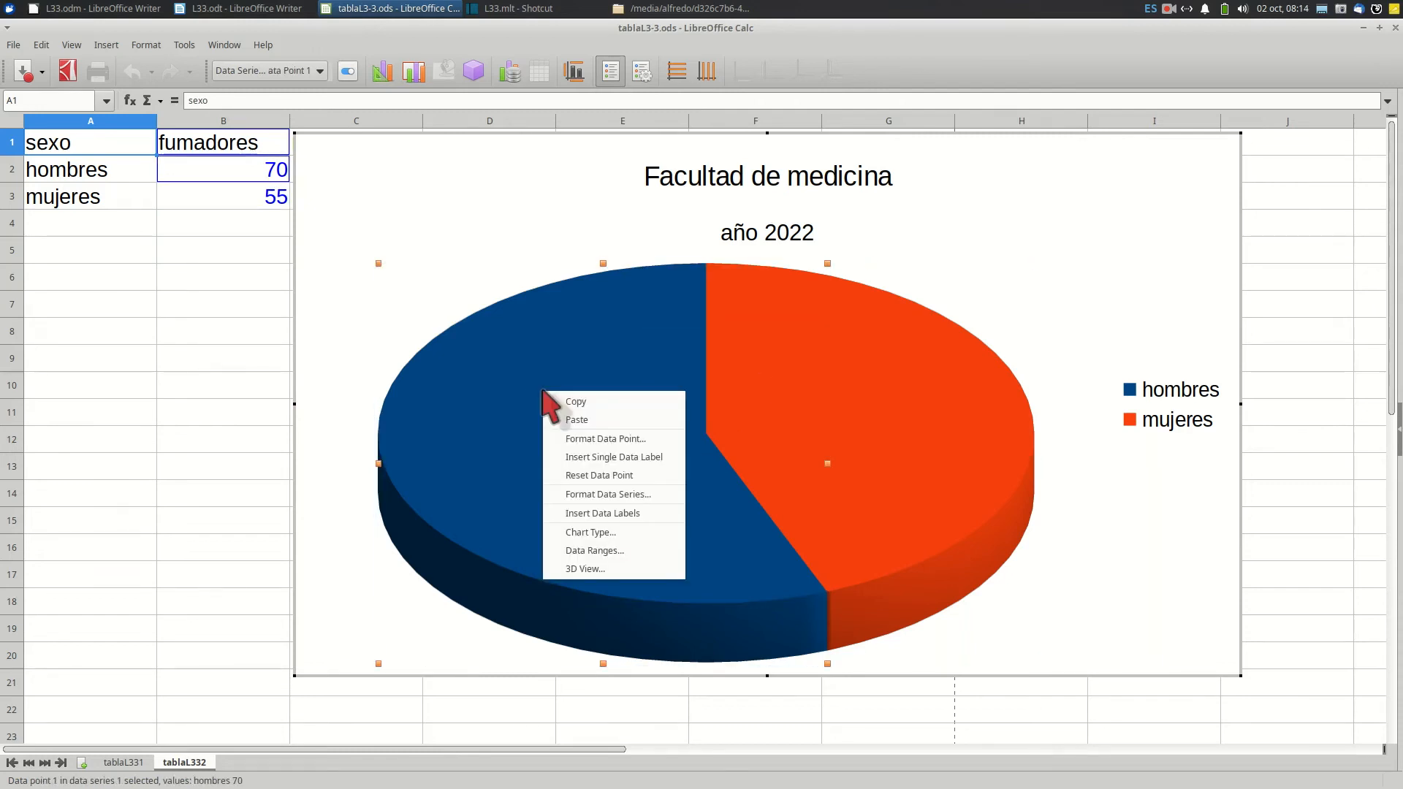
pyautogui.click(552, 399)
pyautogui.click(541, 414)
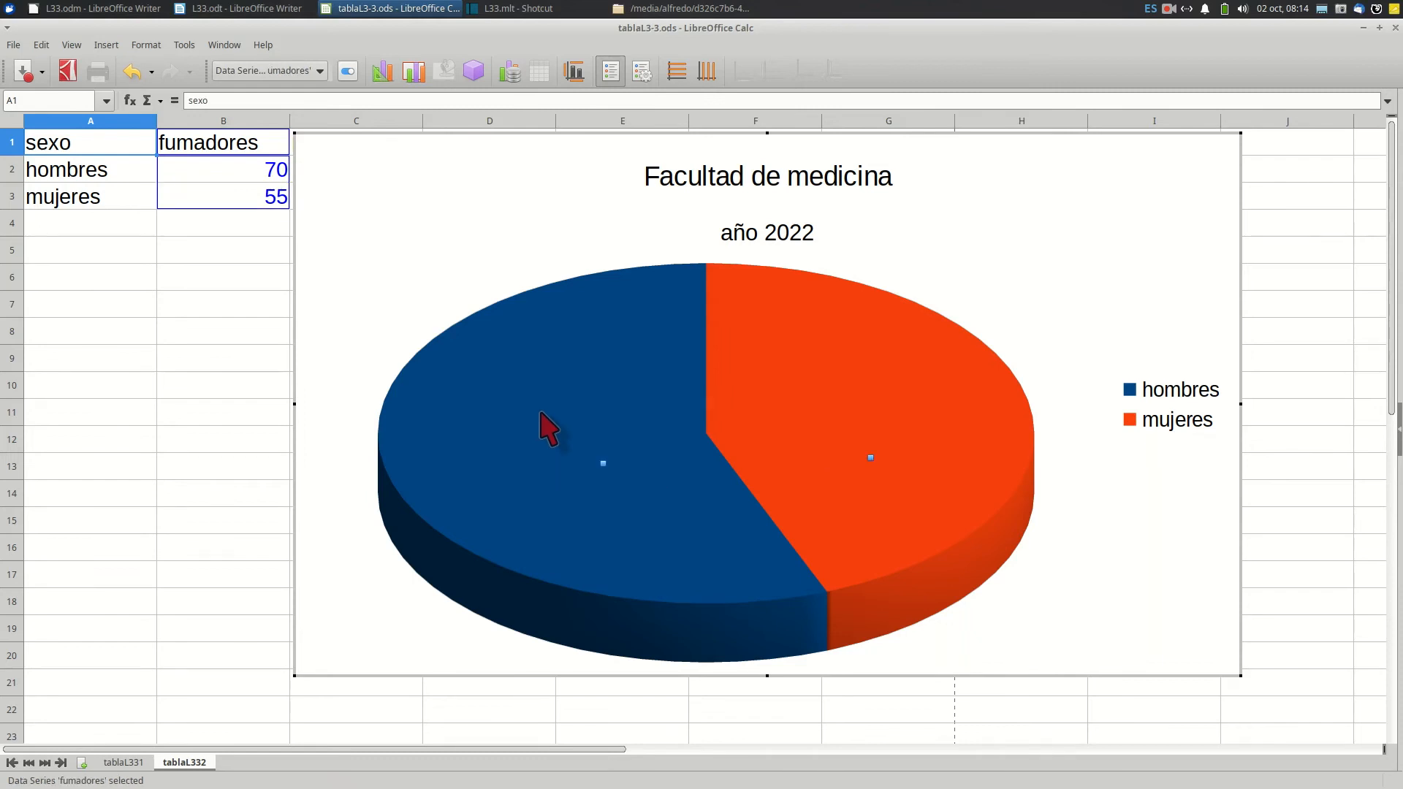
pyautogui.click(545, 376)
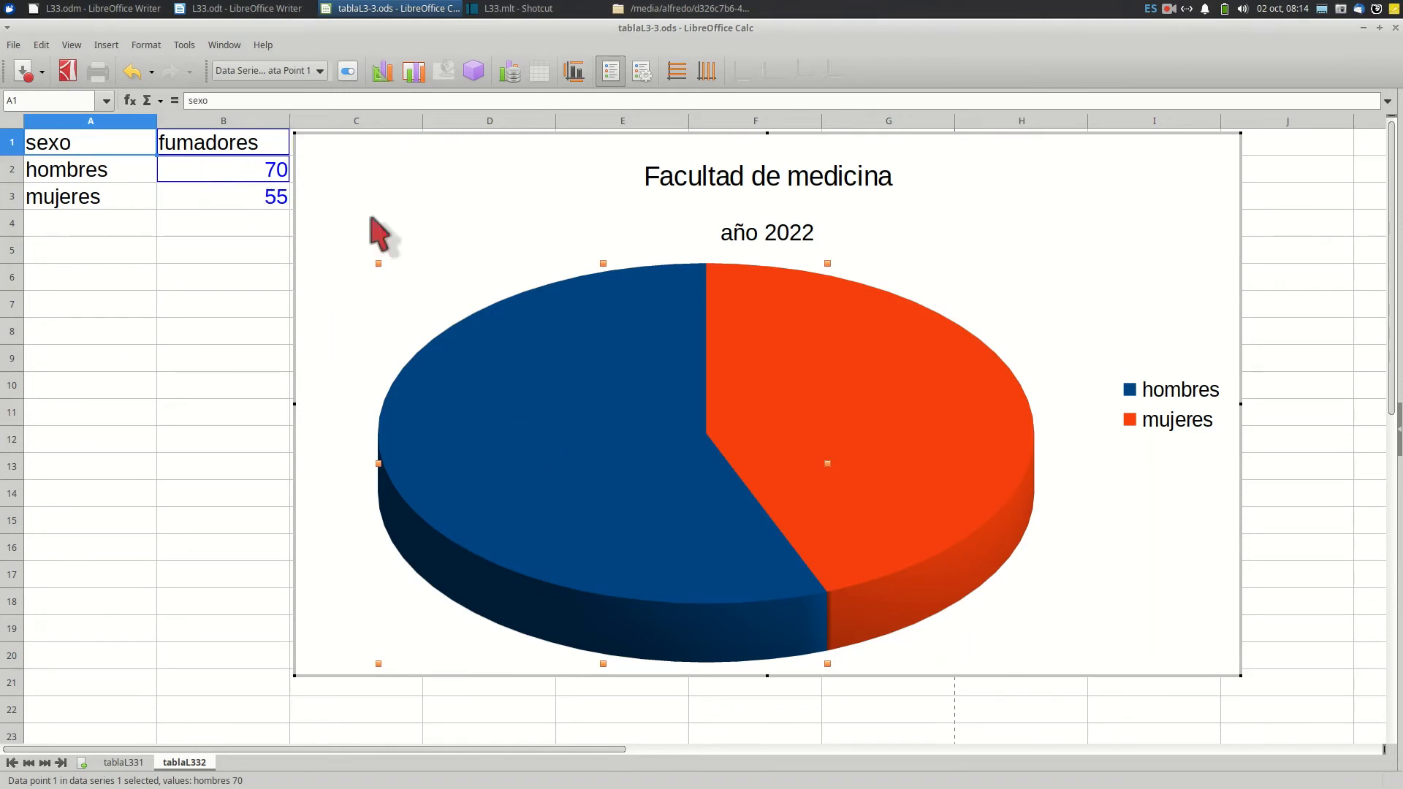
pyautogui.rightClick(571, 396)
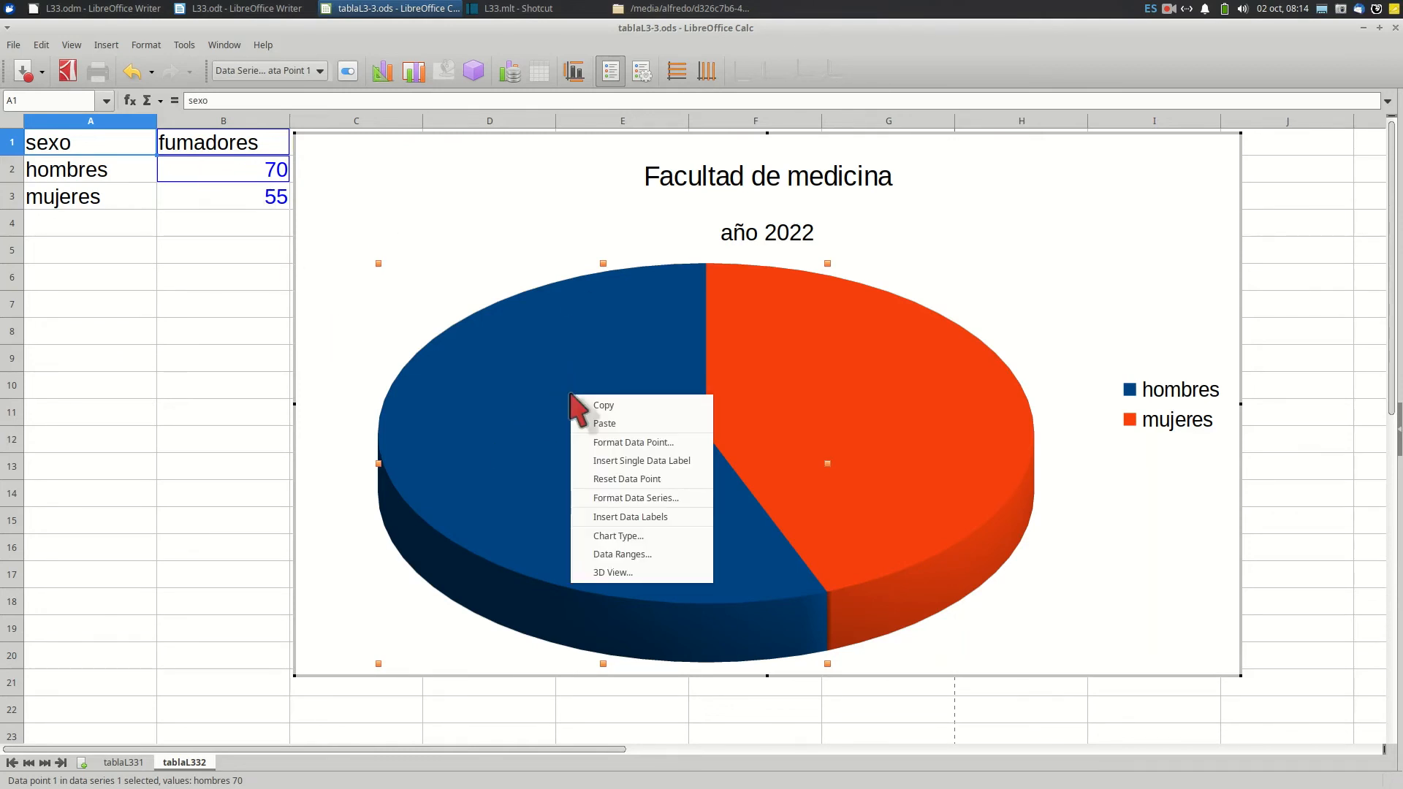
pyautogui.click(623, 462)
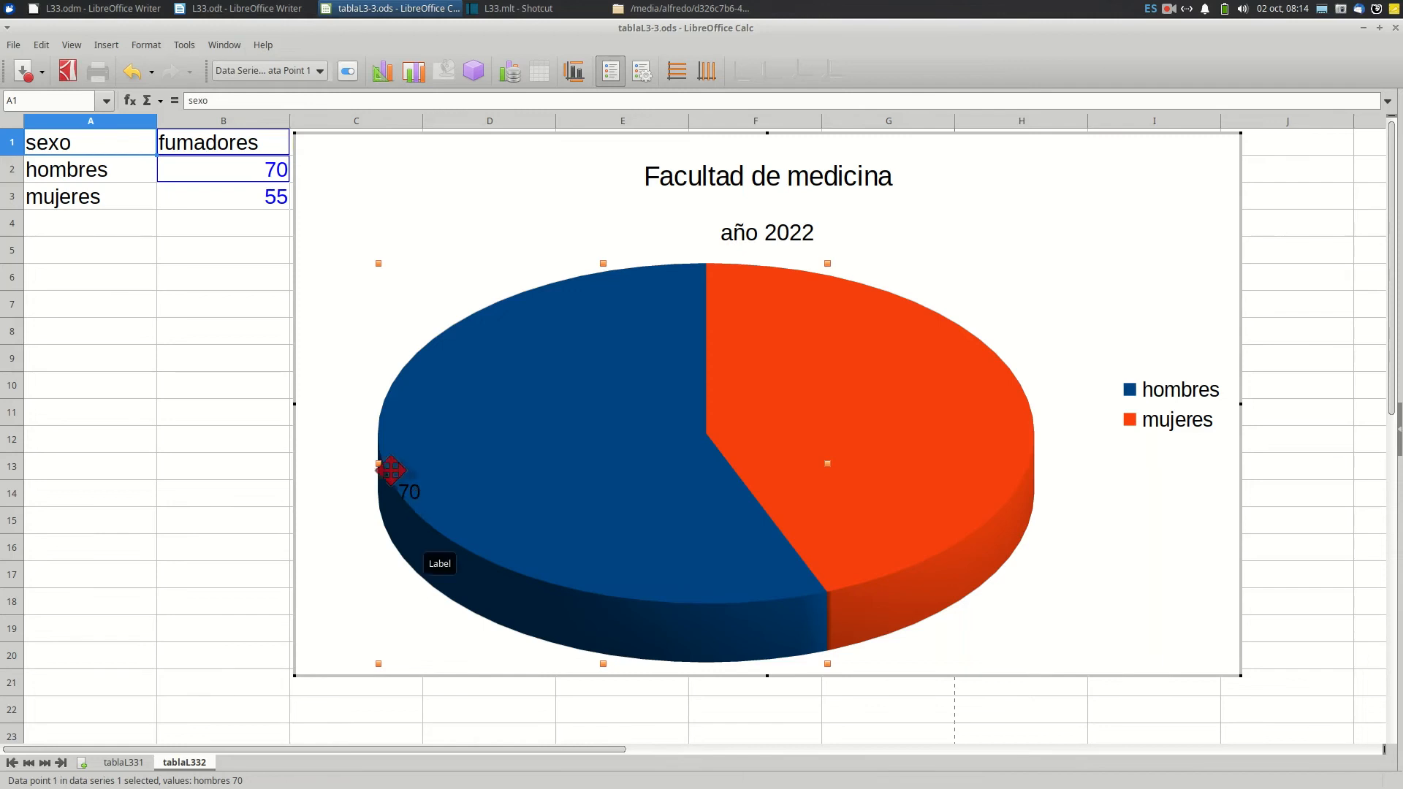
# Move the hombres data label from the pie's edge to the middle of its slice.
pyautogui.click(408, 484)
pyautogui.click(410, 482)
pyautogui.moveTo(411, 497); pyautogui.dragTo(581, 427)
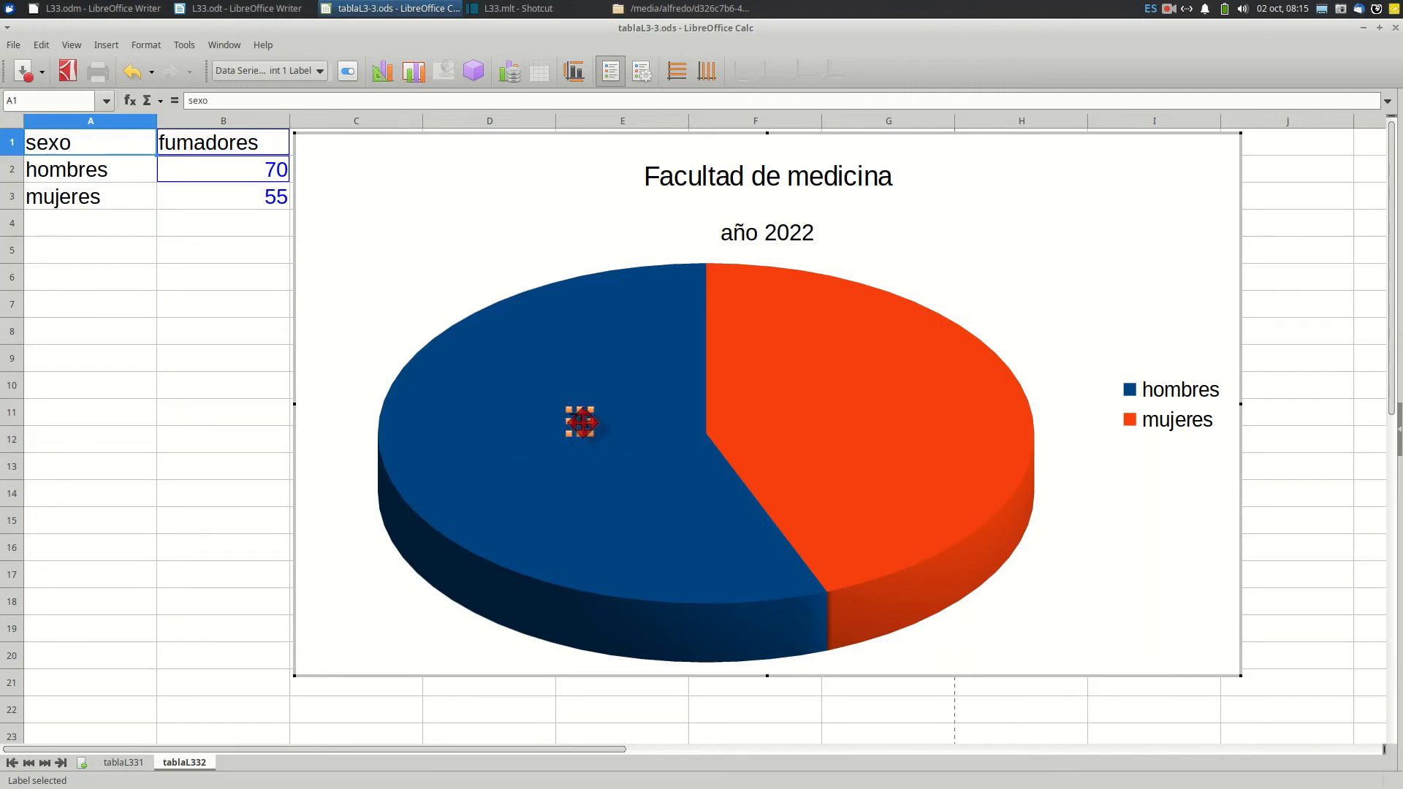
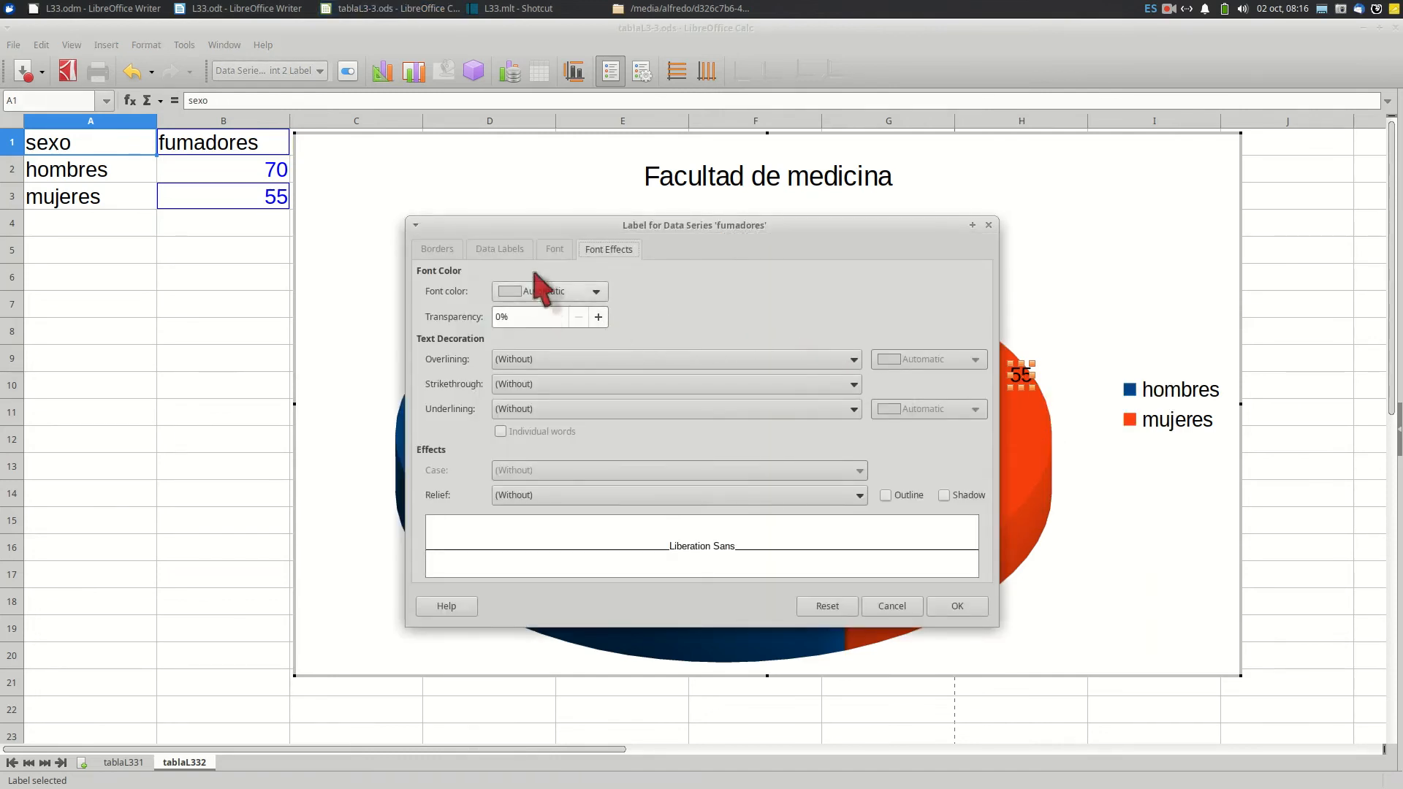
# Format the mujeres data label as 16 pt bold black text and move it to the middle of its slice.
pyautogui.click(567, 250)
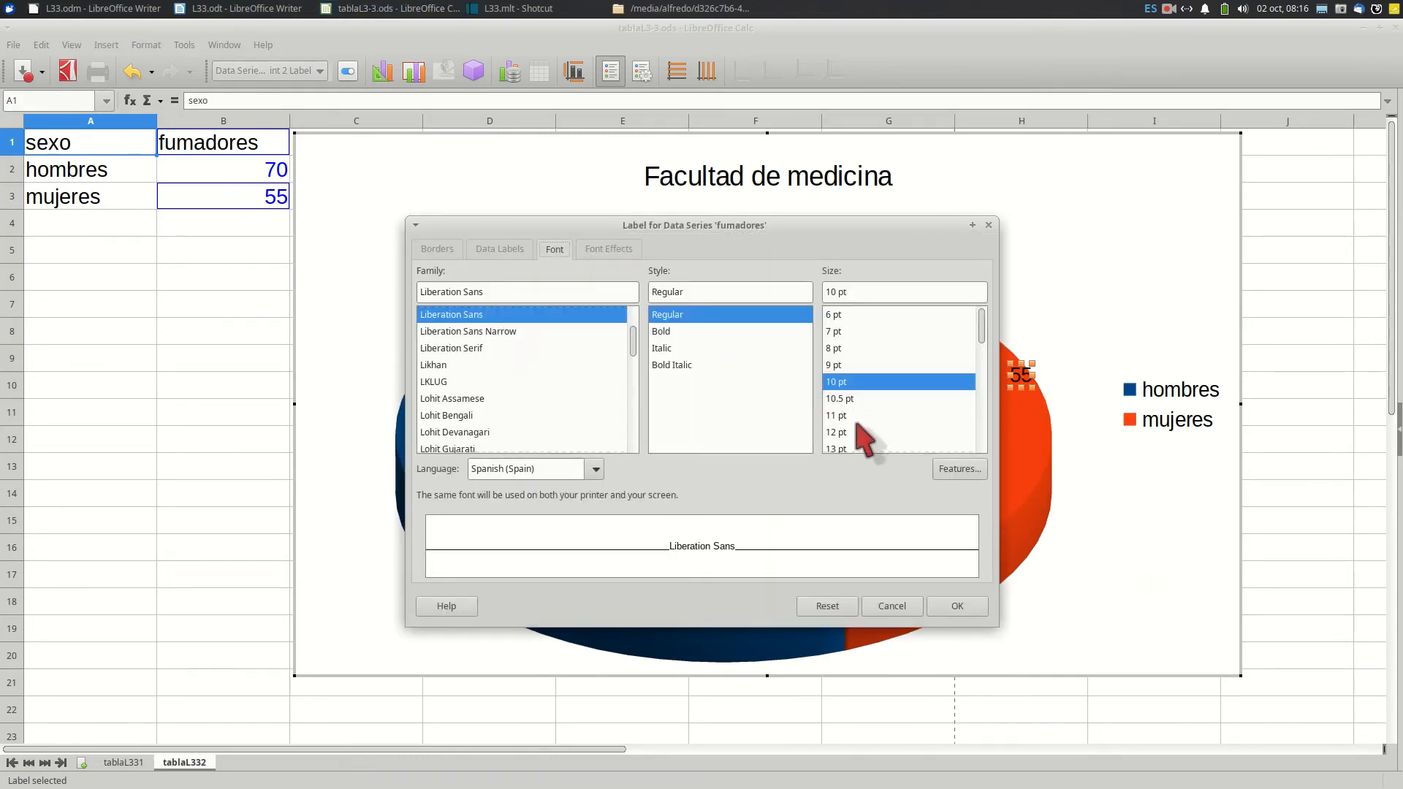
pyautogui.scroll(-1, 857, 428)
pyautogui.click(841, 449)
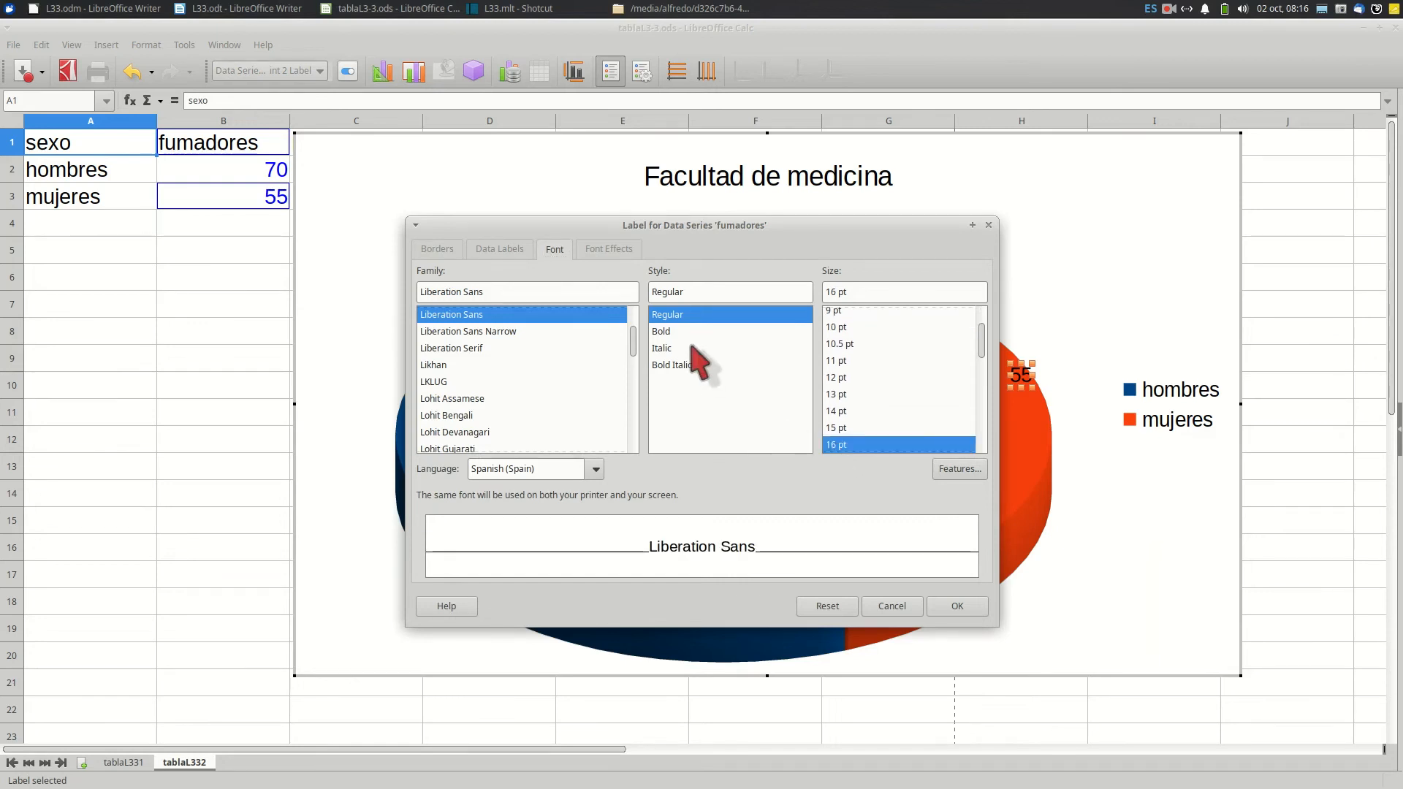
pyautogui.click(690, 333)
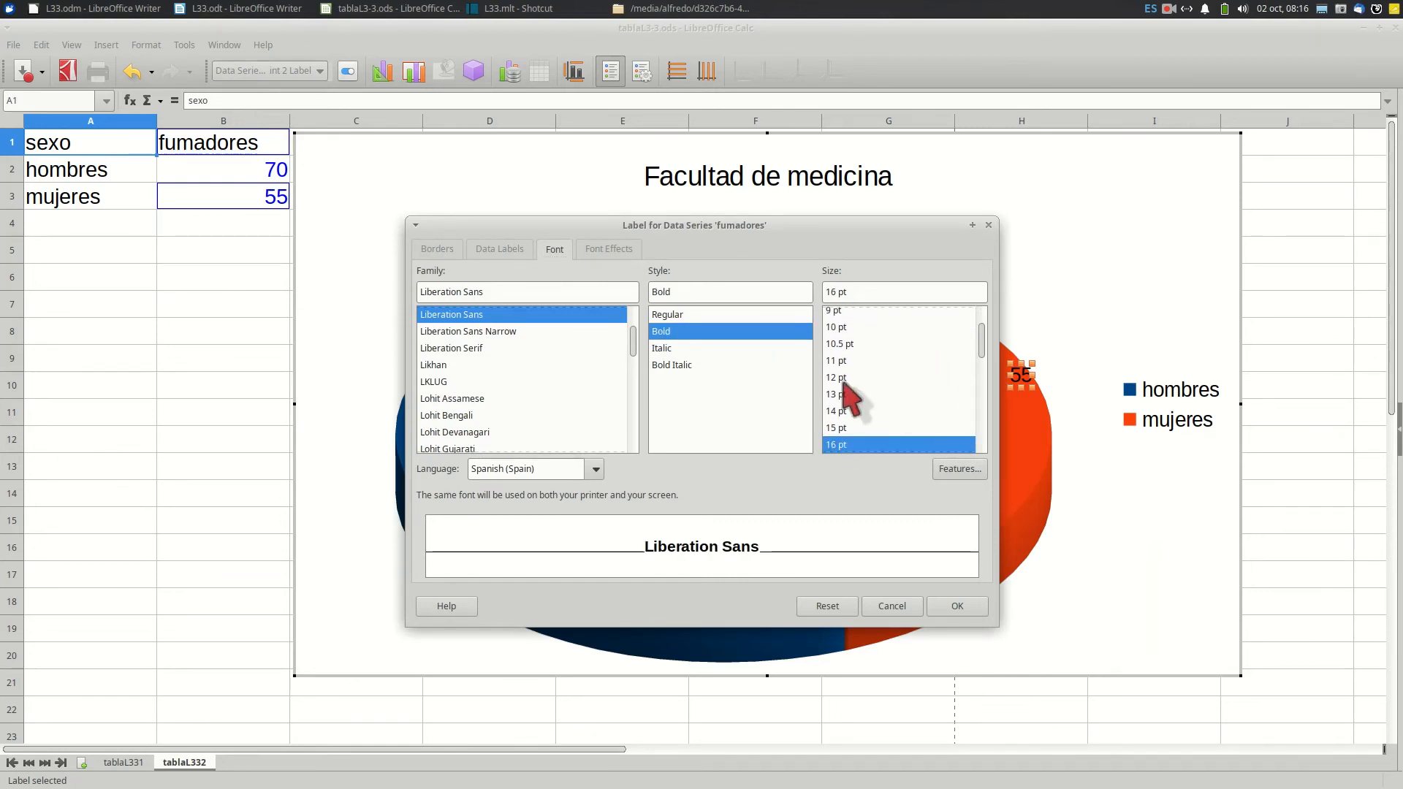
pyautogui.click(609, 249)
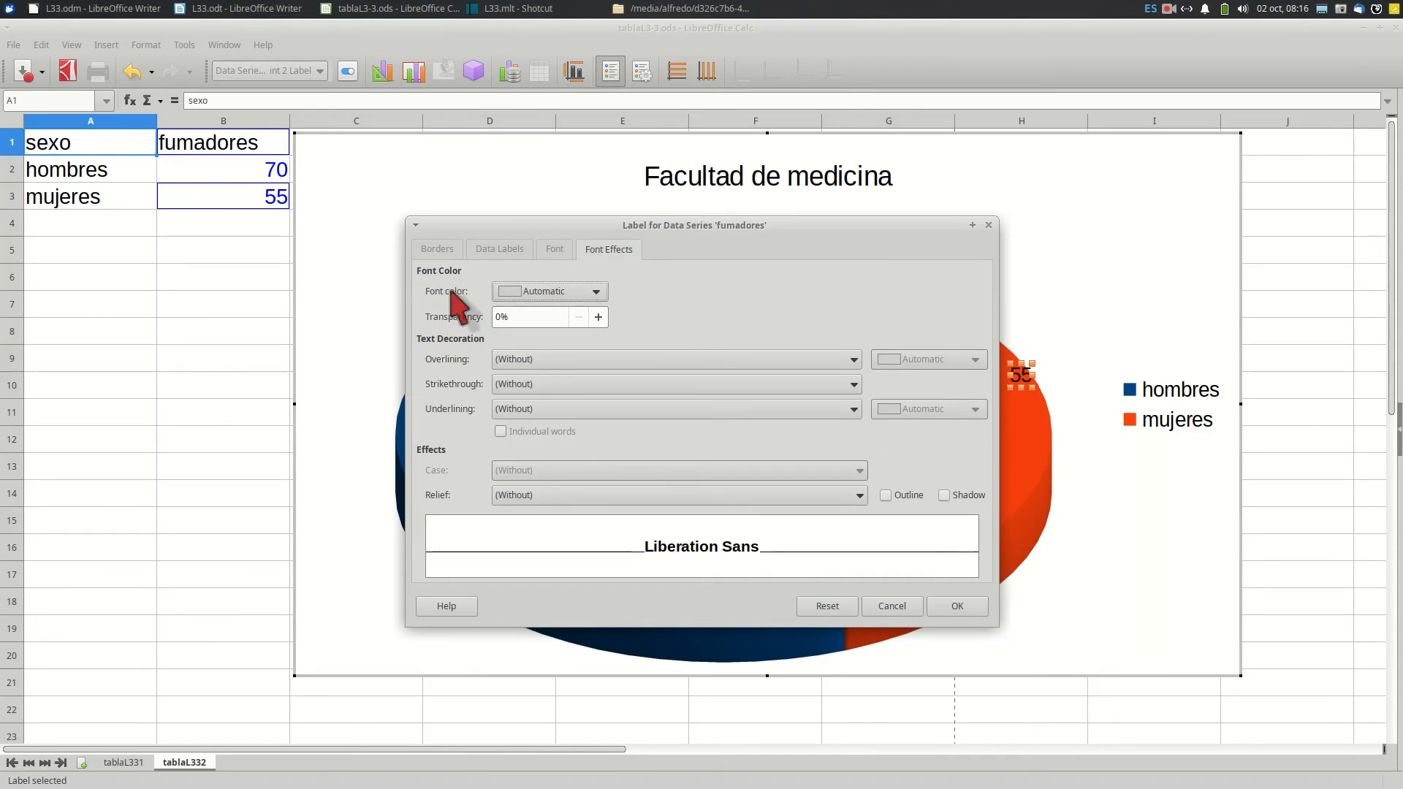
pyautogui.click(529, 292)
pyautogui.click(502, 355)
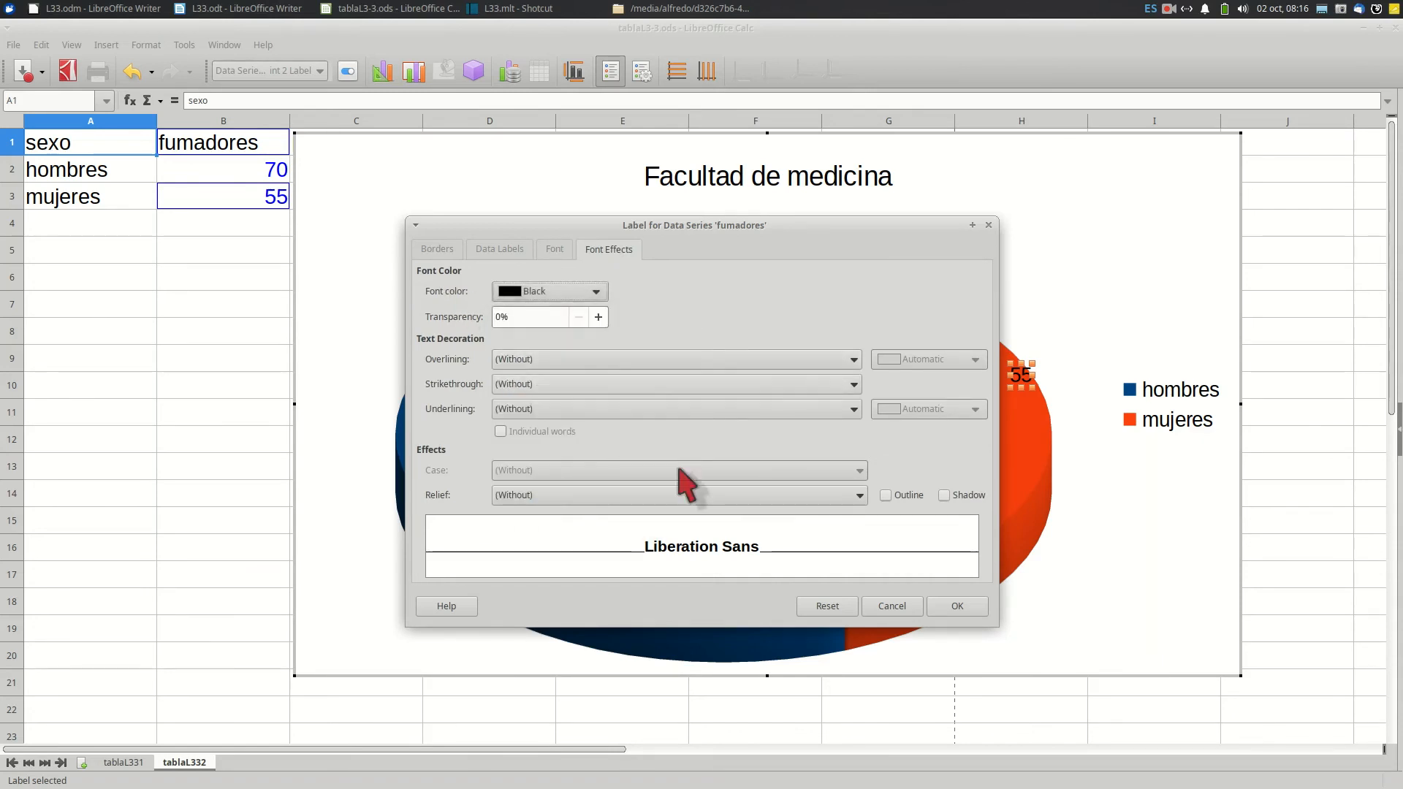
pyautogui.click(958, 607)
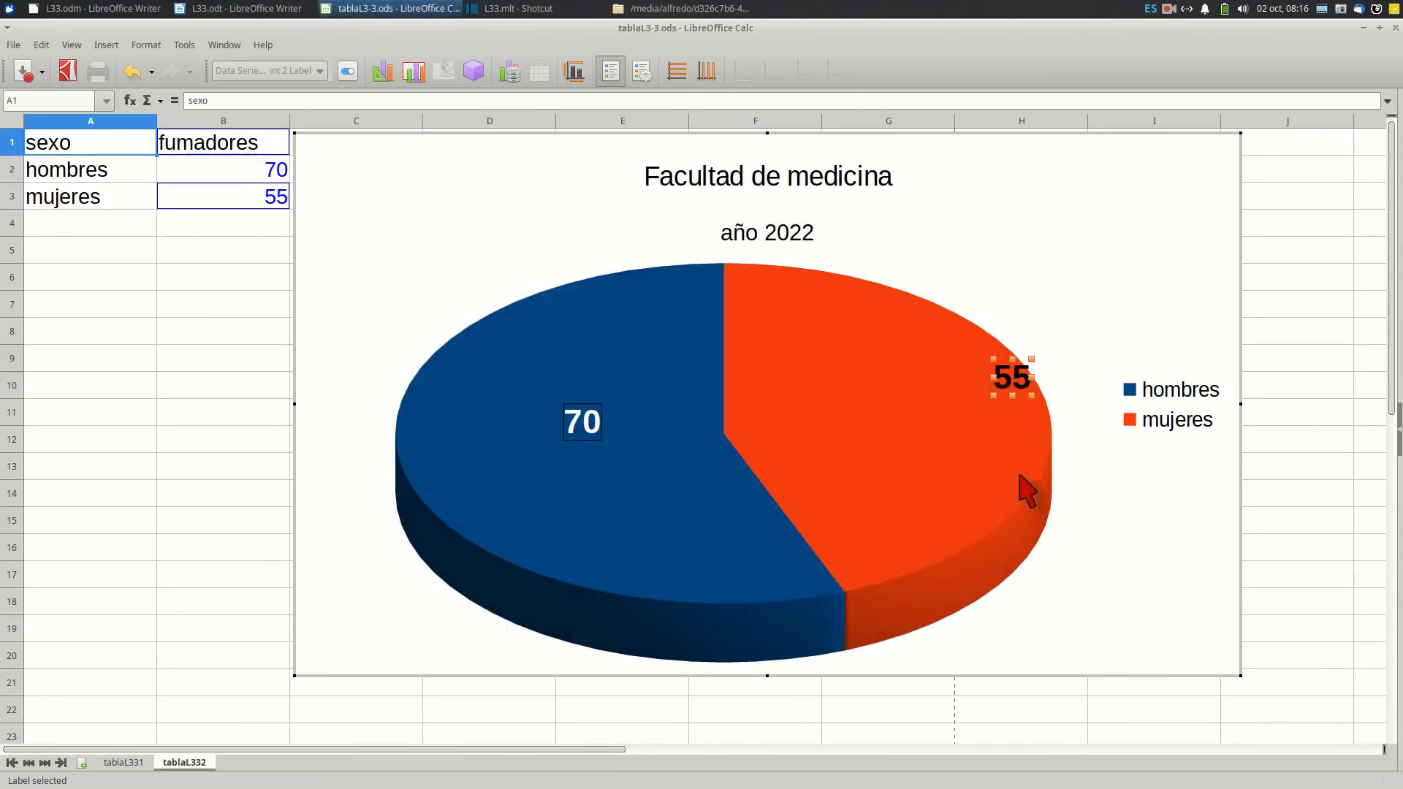
pyautogui.moveTo(1015, 380); pyautogui.dragTo(912, 397)
# Recolor the orange mujeres slice of the pie light green, hex 81d41a from the standard palette.
pyautogui.rightClick(942, 476)
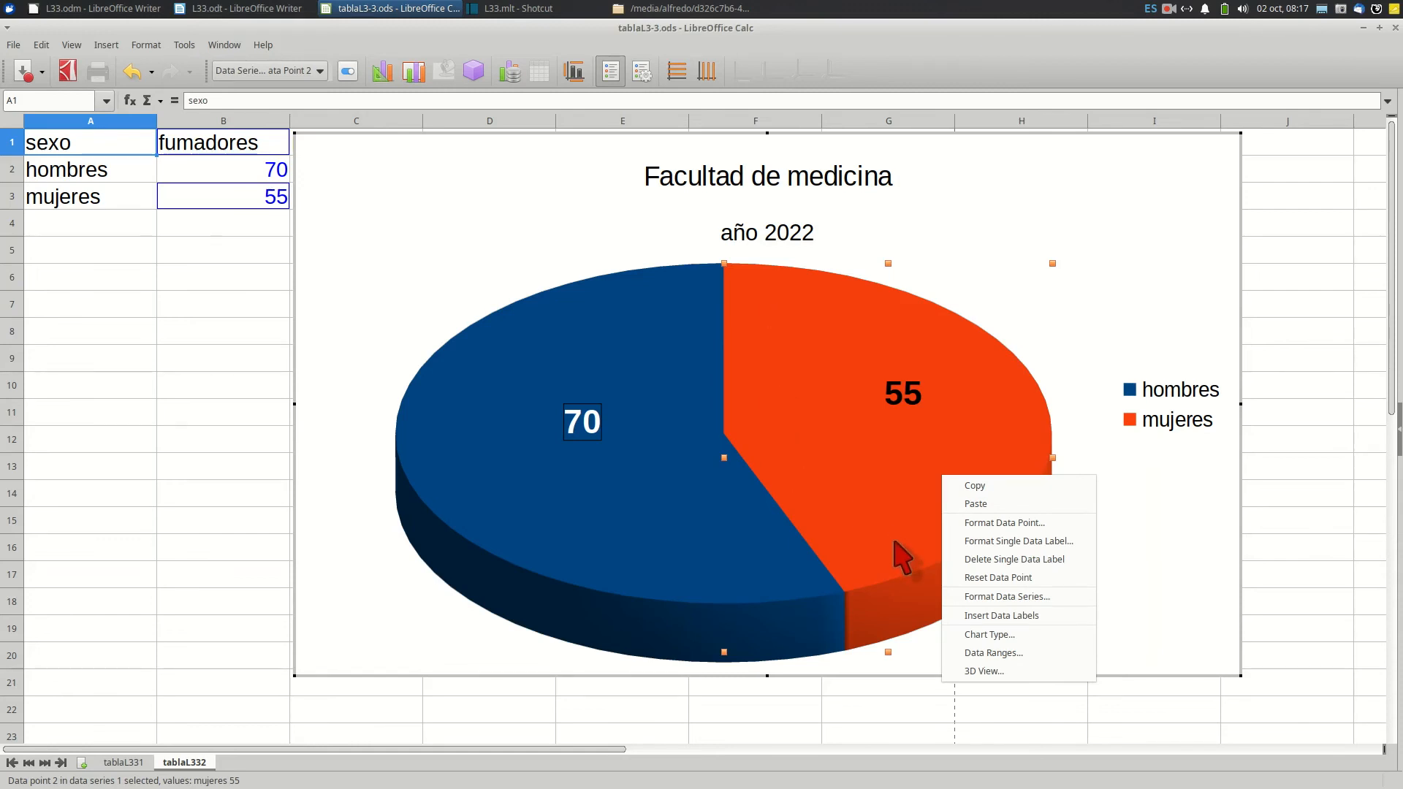
pyautogui.click(986, 523)
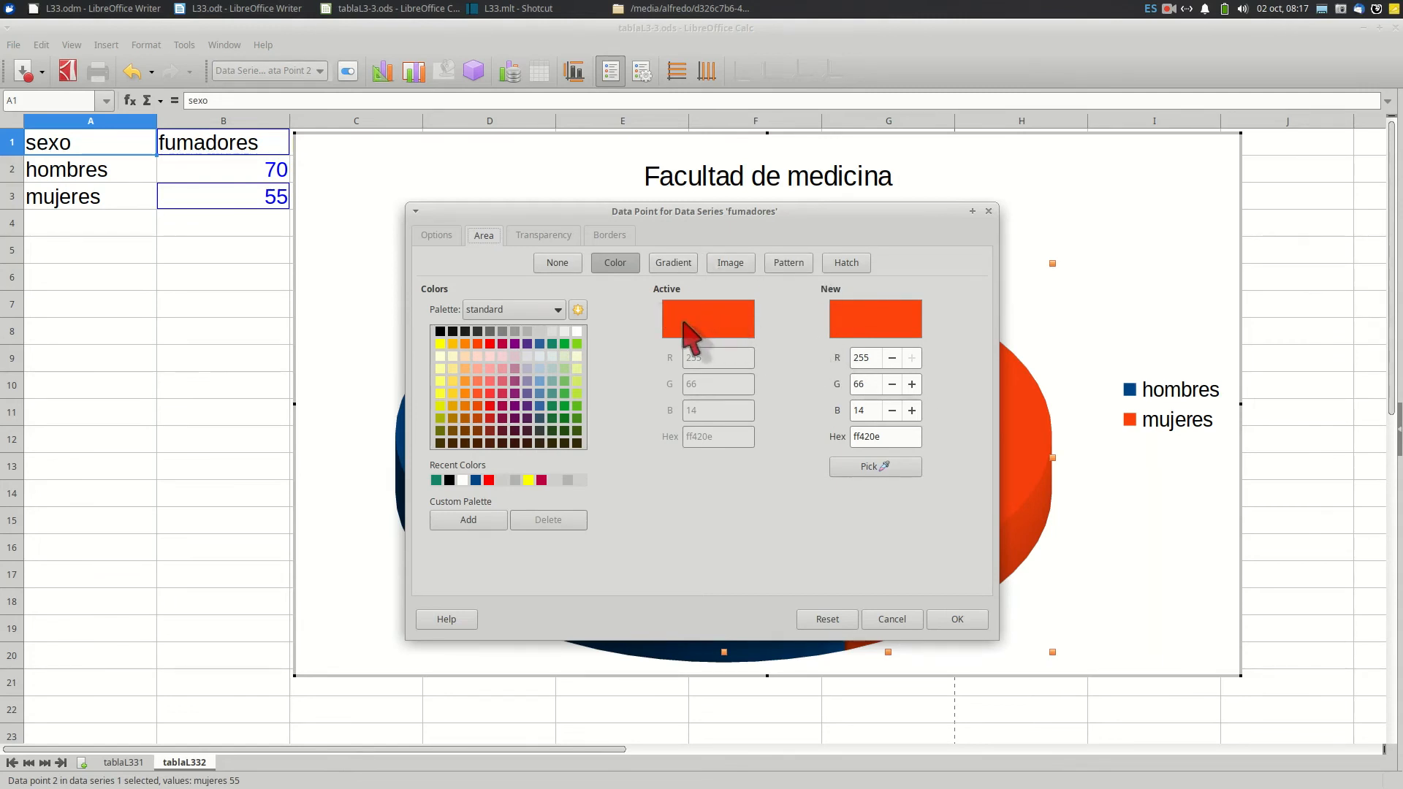
pyautogui.click(577, 344)
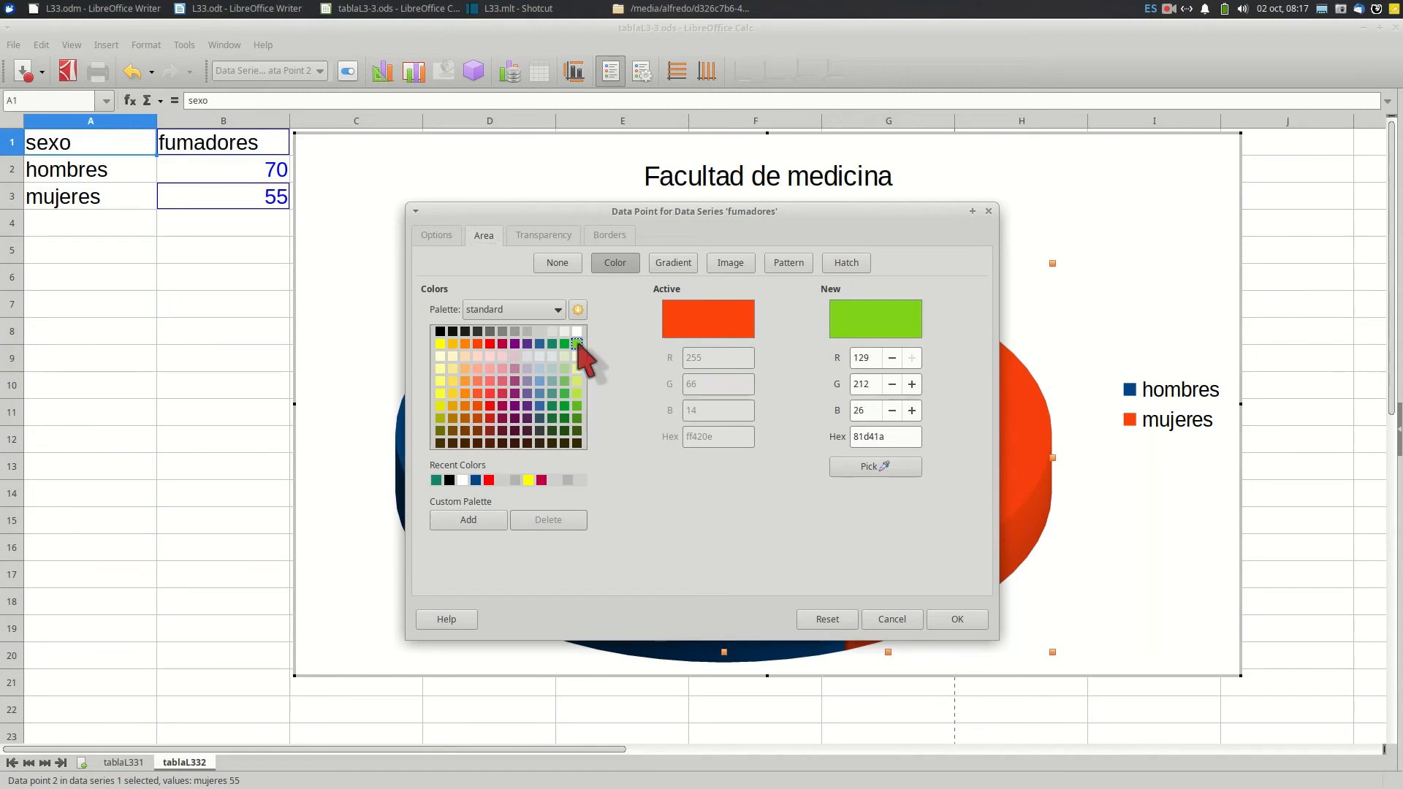
pyautogui.click(956, 621)
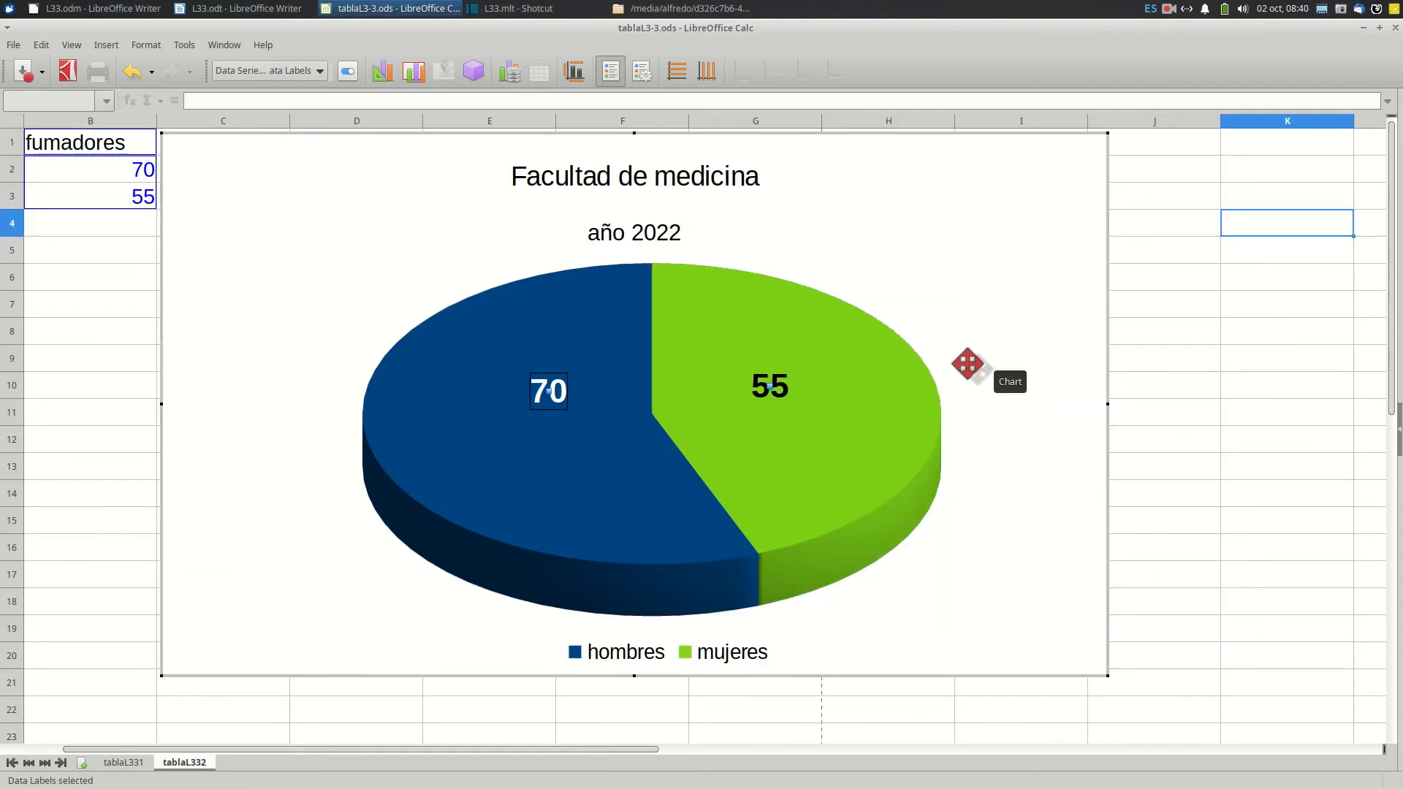
# Show both number and percentage in the hombres data label and move the label back onto the middle of its slice.
pyautogui.click(567, 405)
pyautogui.click(565, 398)
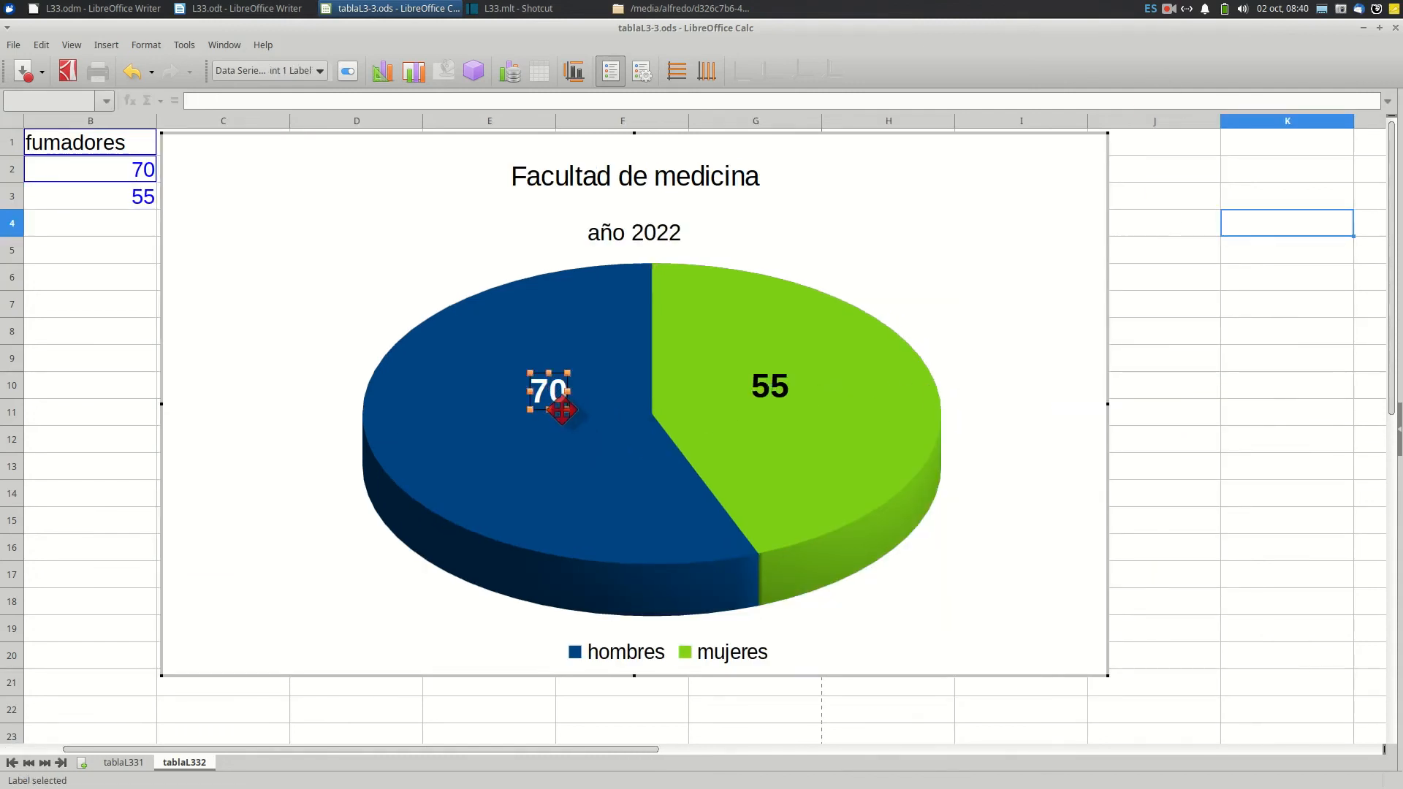
pyautogui.rightClick(550, 390)
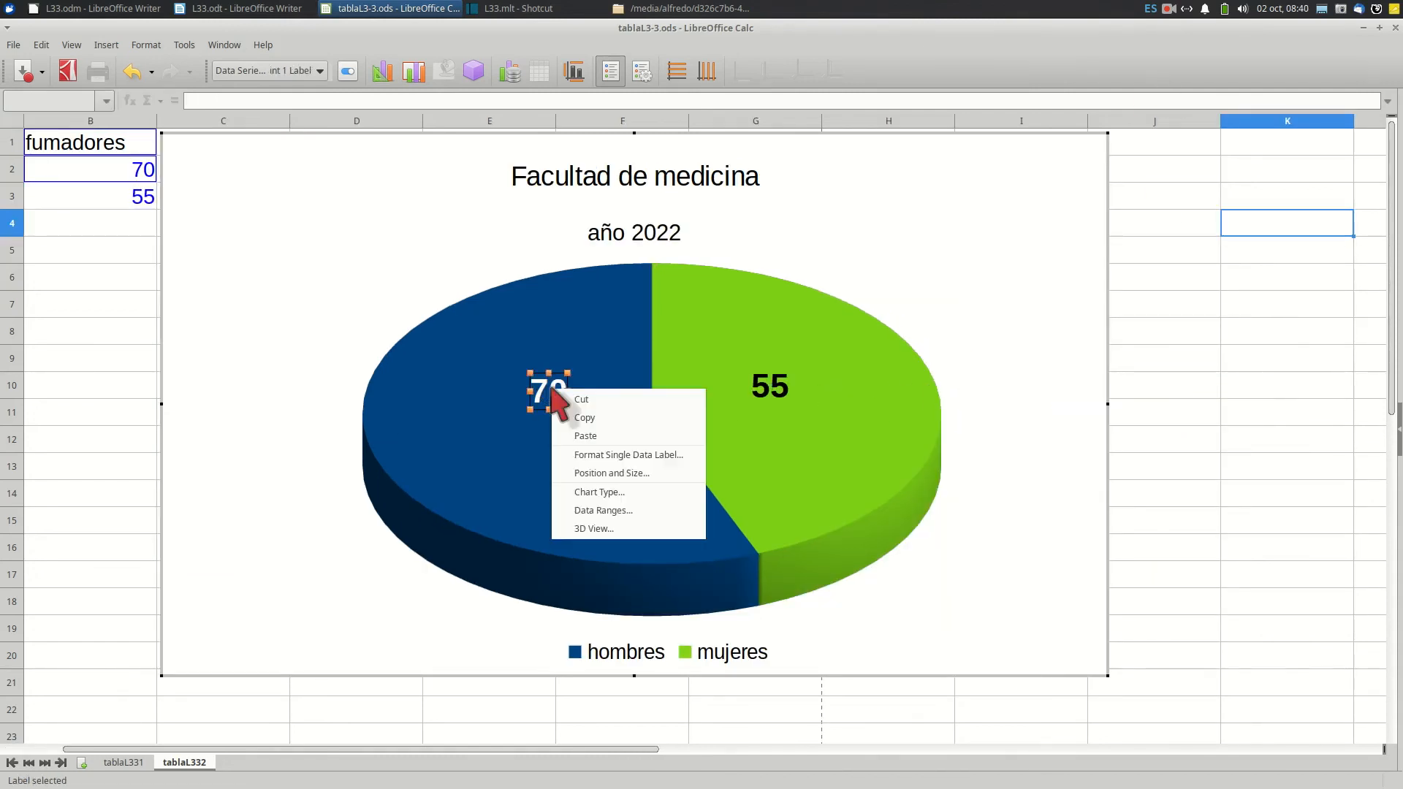
pyautogui.click(589, 456)
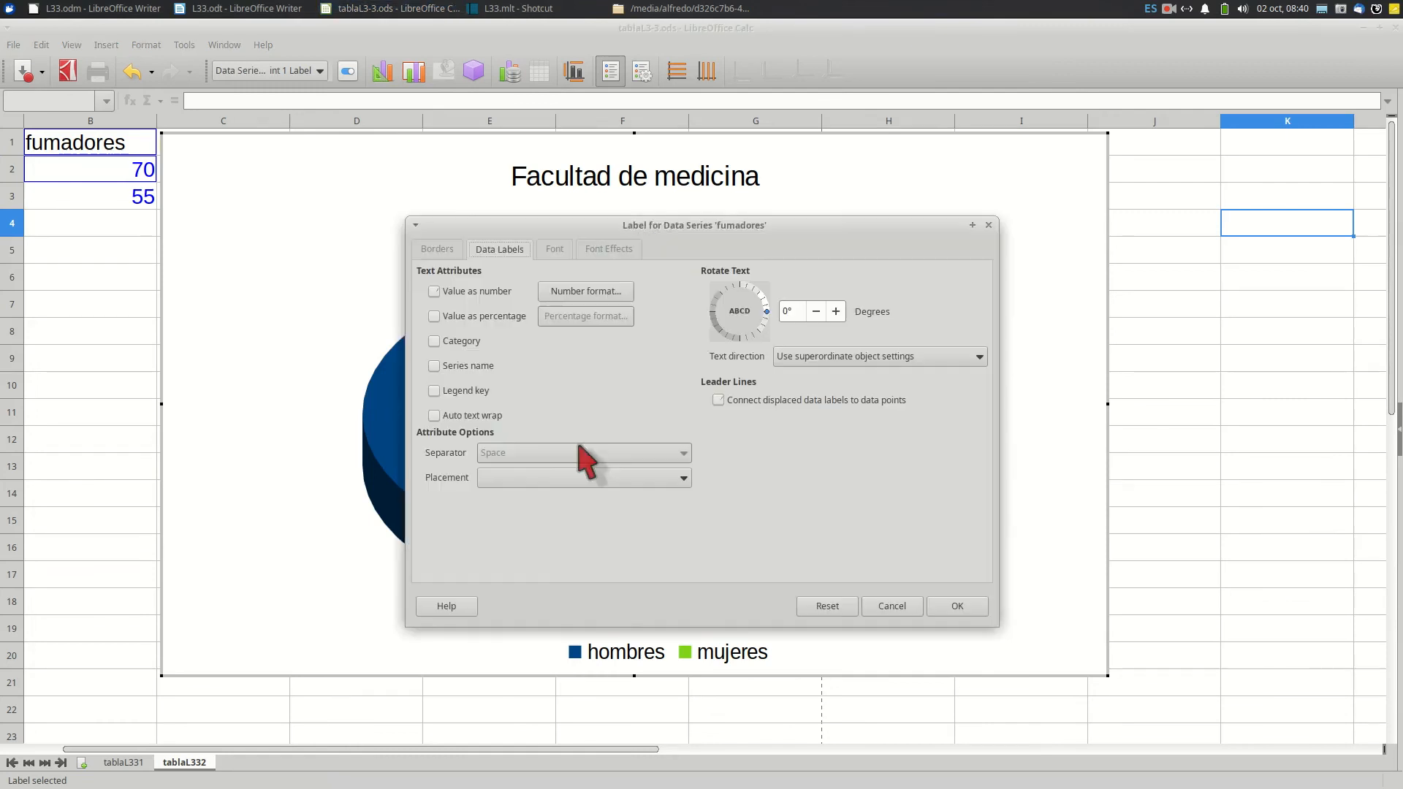
pyautogui.moveTo(539, 225); pyautogui.dragTo(900, 340)
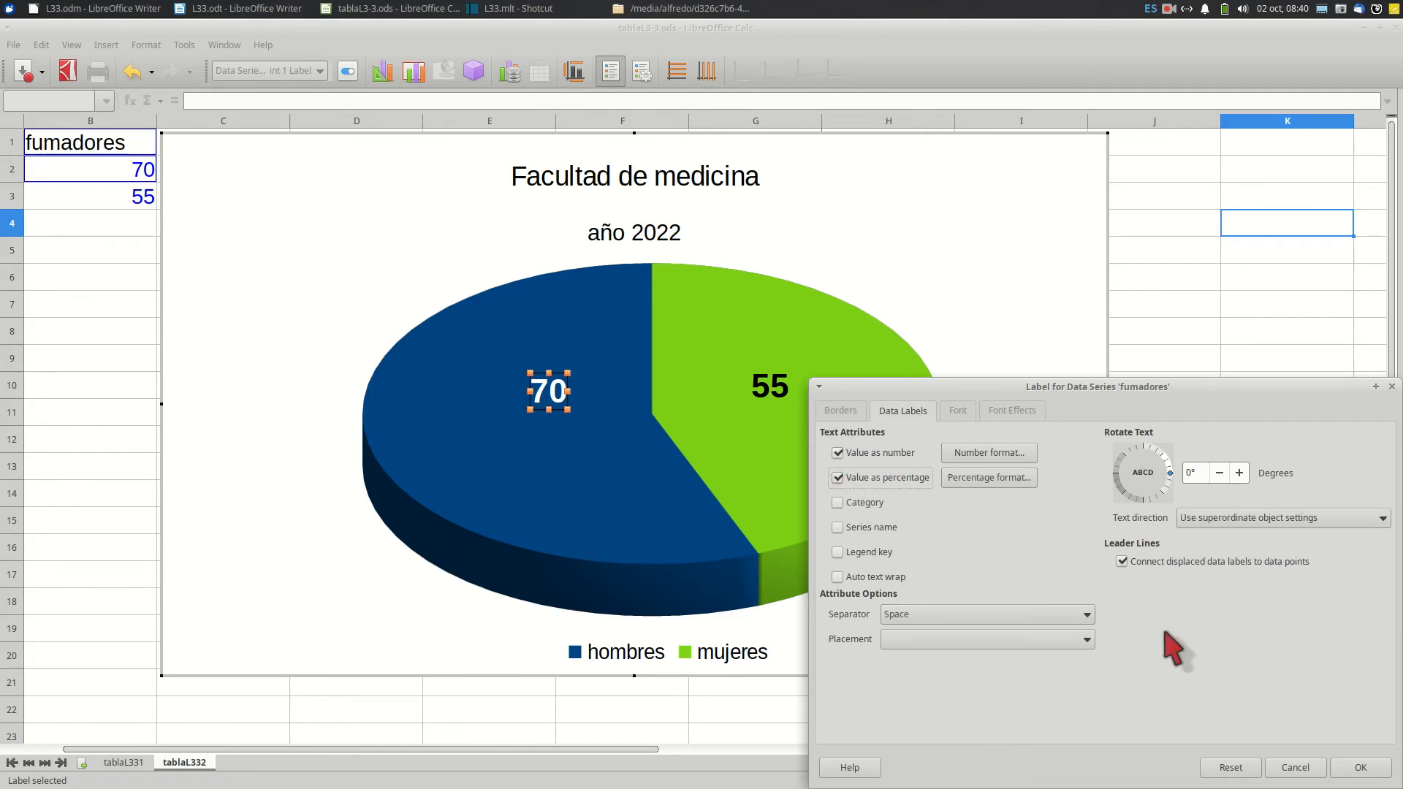
pyautogui.click(1358, 767)
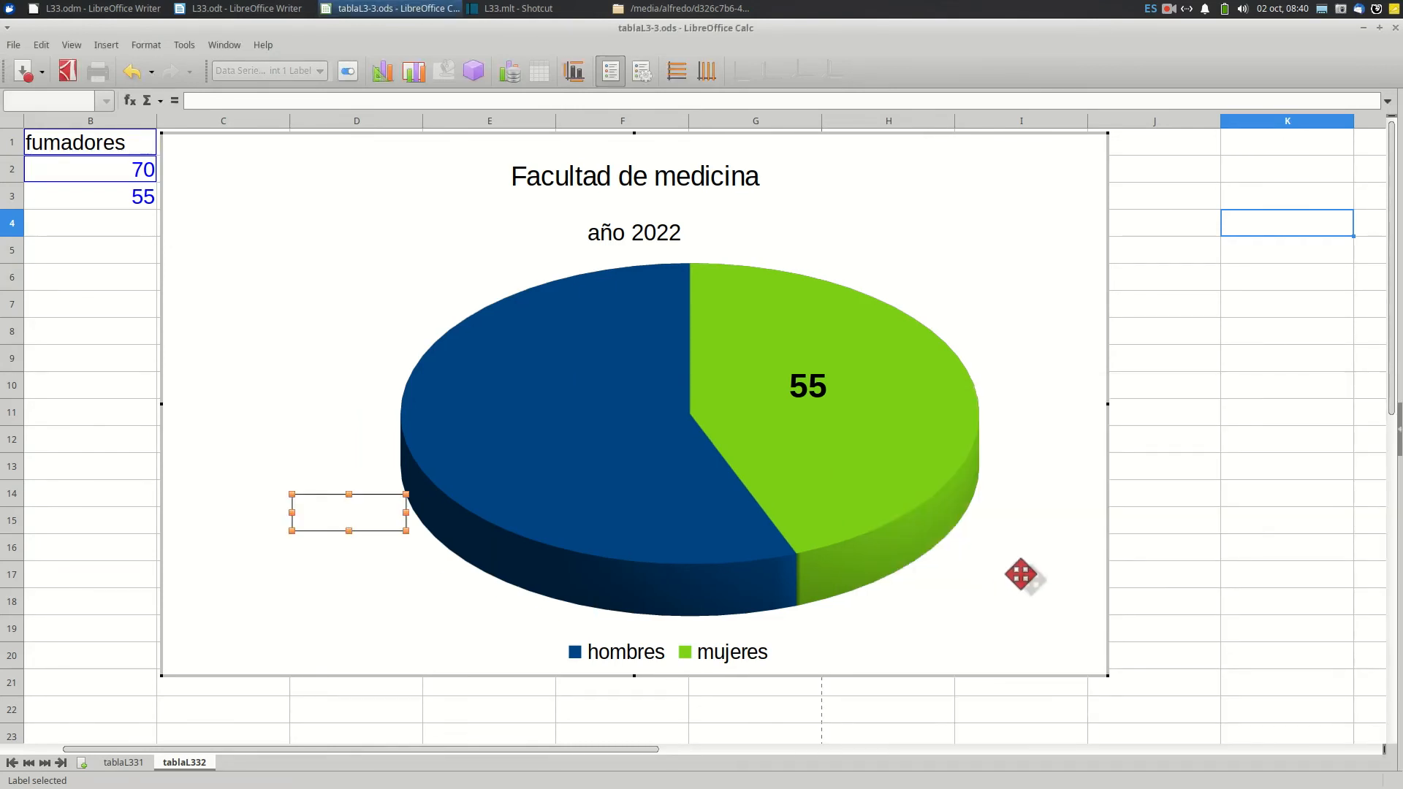
pyautogui.moveTo(366, 527); pyautogui.dragTo(581, 405)
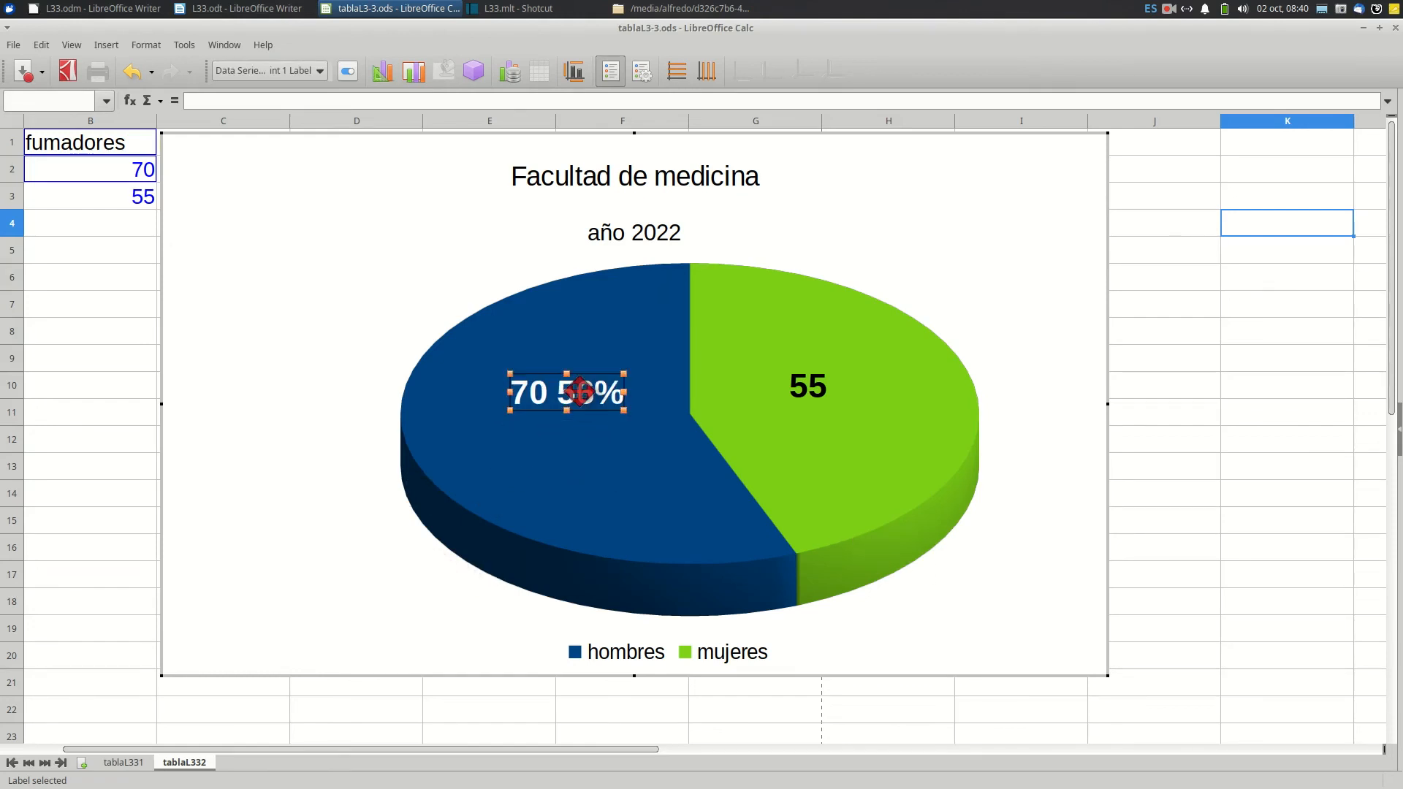
# Add the percentage to the mujeres data label and move the label back inside the green slice.
pyautogui.click(805, 391)
pyautogui.rightClick(804, 391)
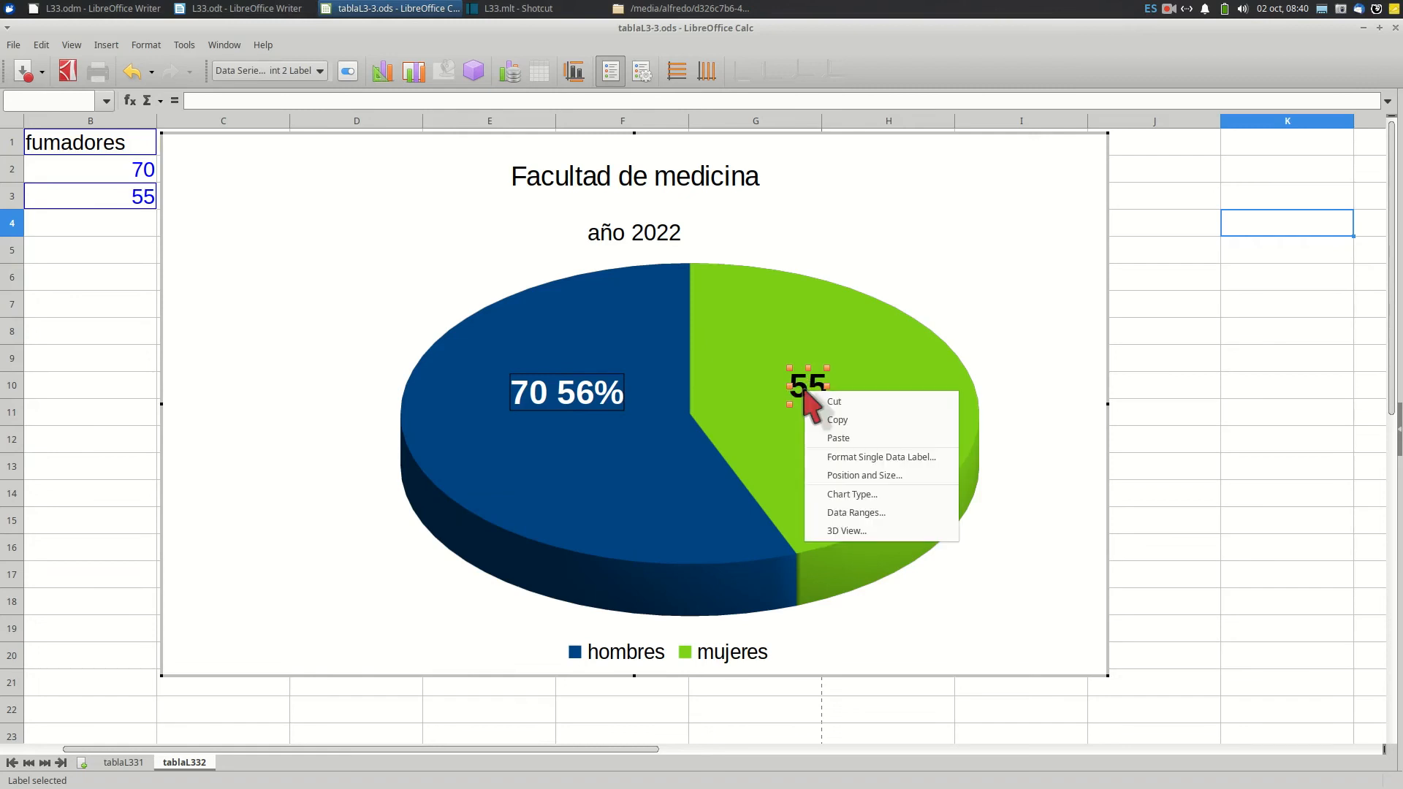
pyautogui.click(848, 458)
pyautogui.click(434, 316)
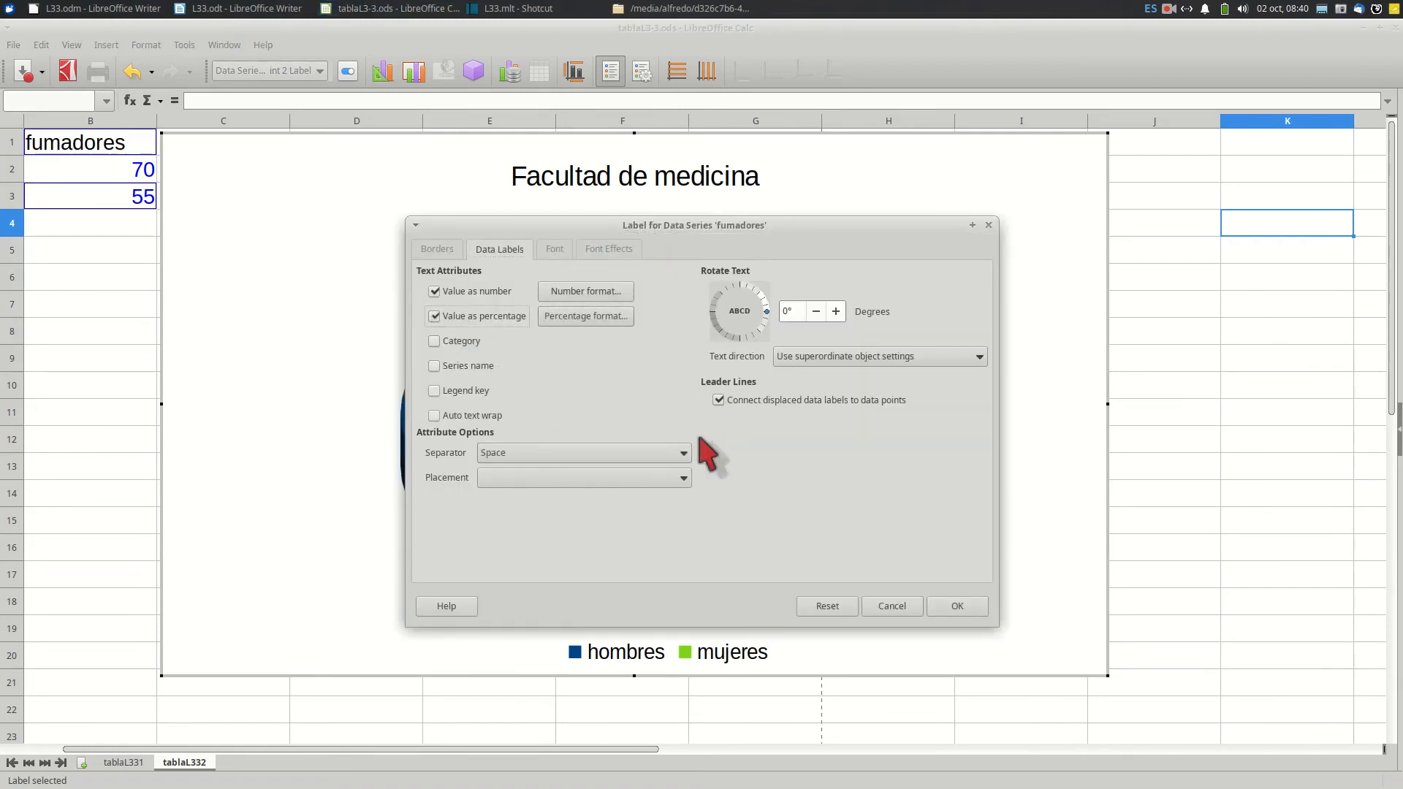
pyautogui.click(957, 606)
pyautogui.moveTo(950, 371); pyautogui.dragTo(758, 390)
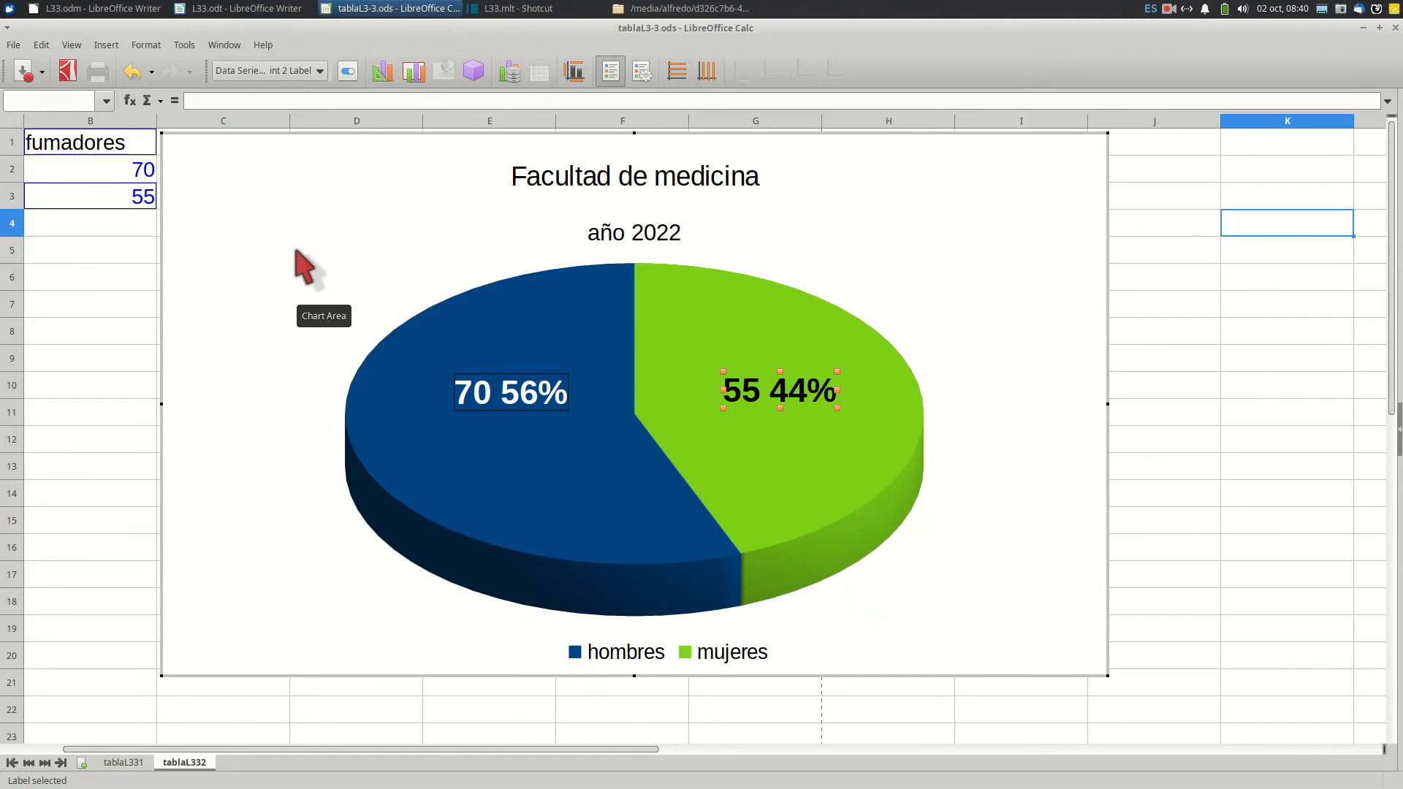
# Review the legend's position settings and accept the Bottom placement without overlapping the chart.
pyautogui.click(651, 652)
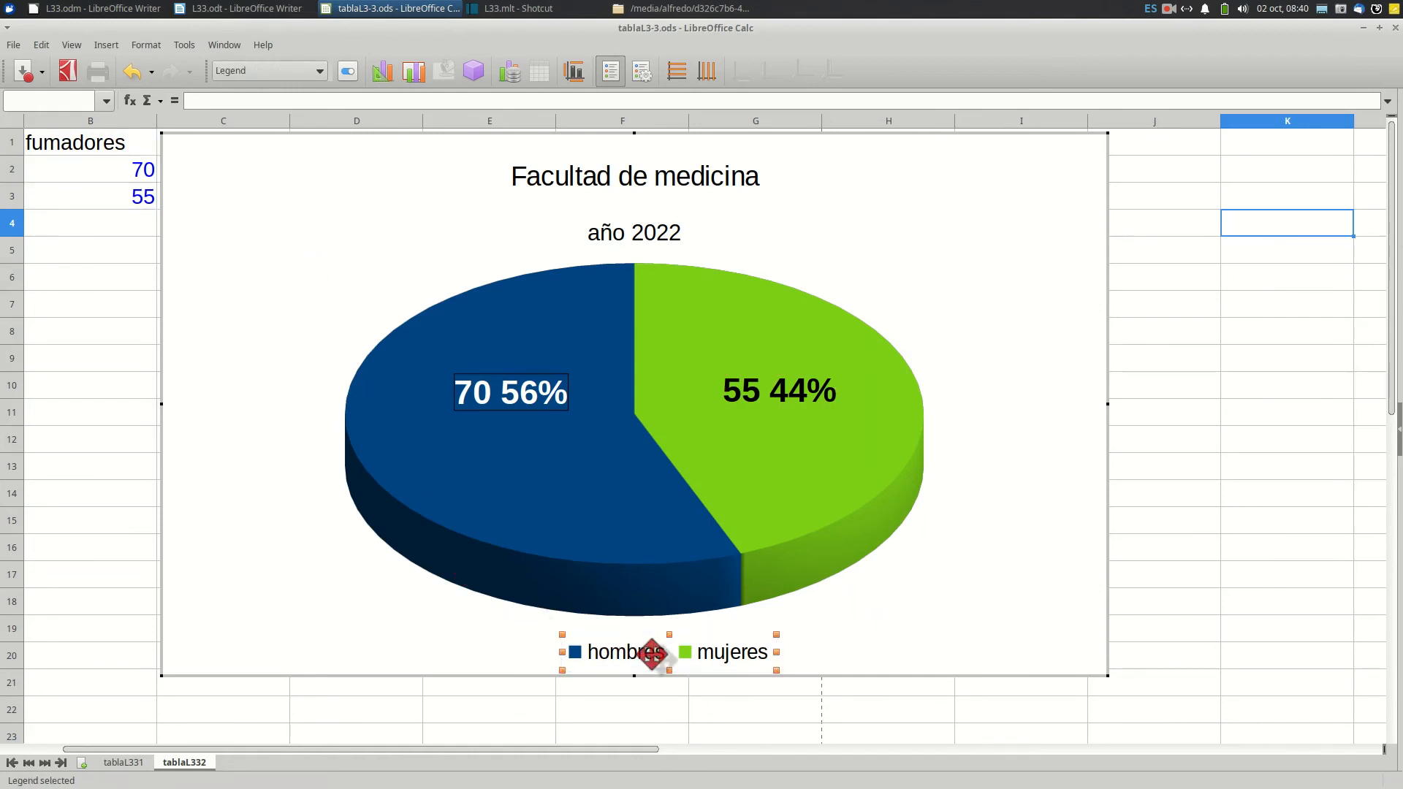
pyautogui.rightClick(651, 653)
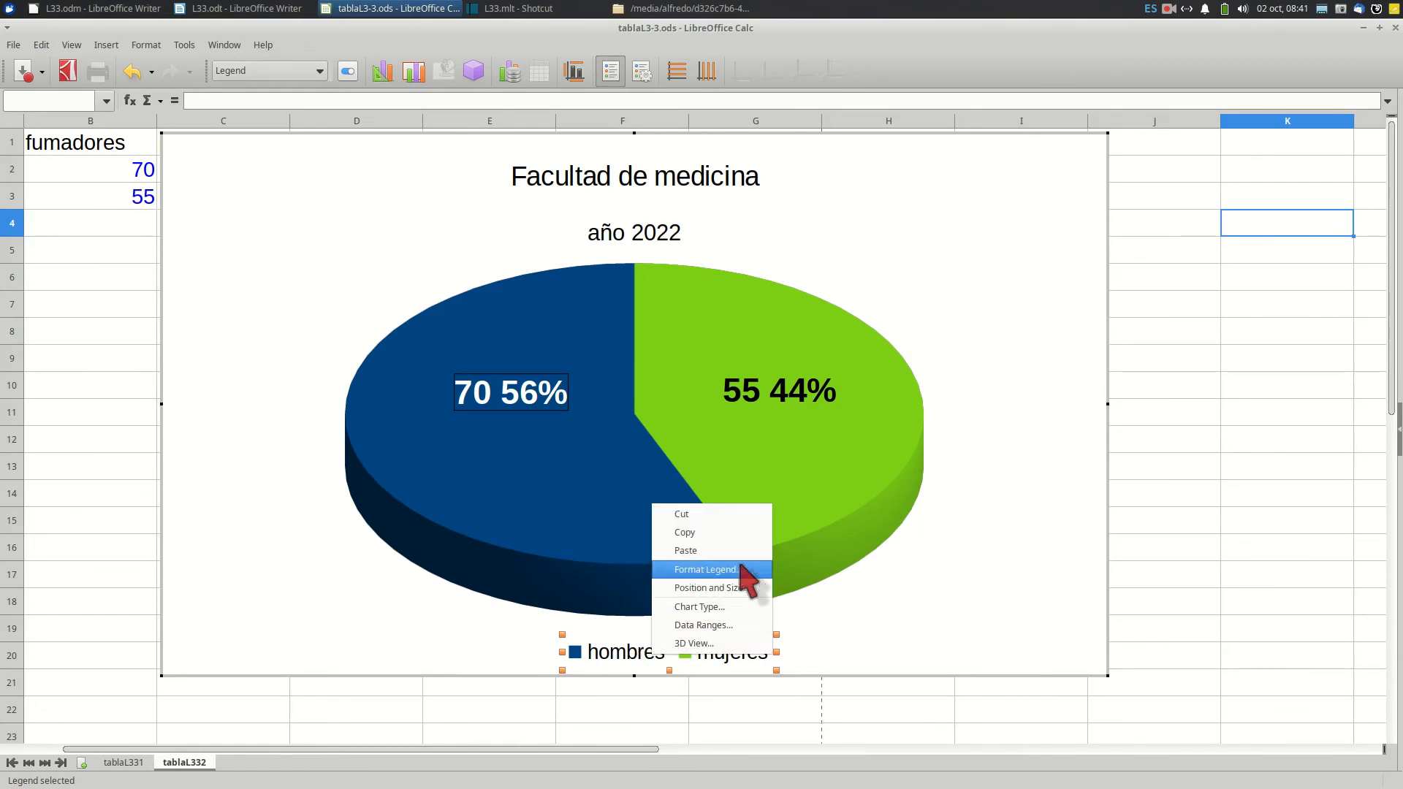
pyautogui.click(704, 570)
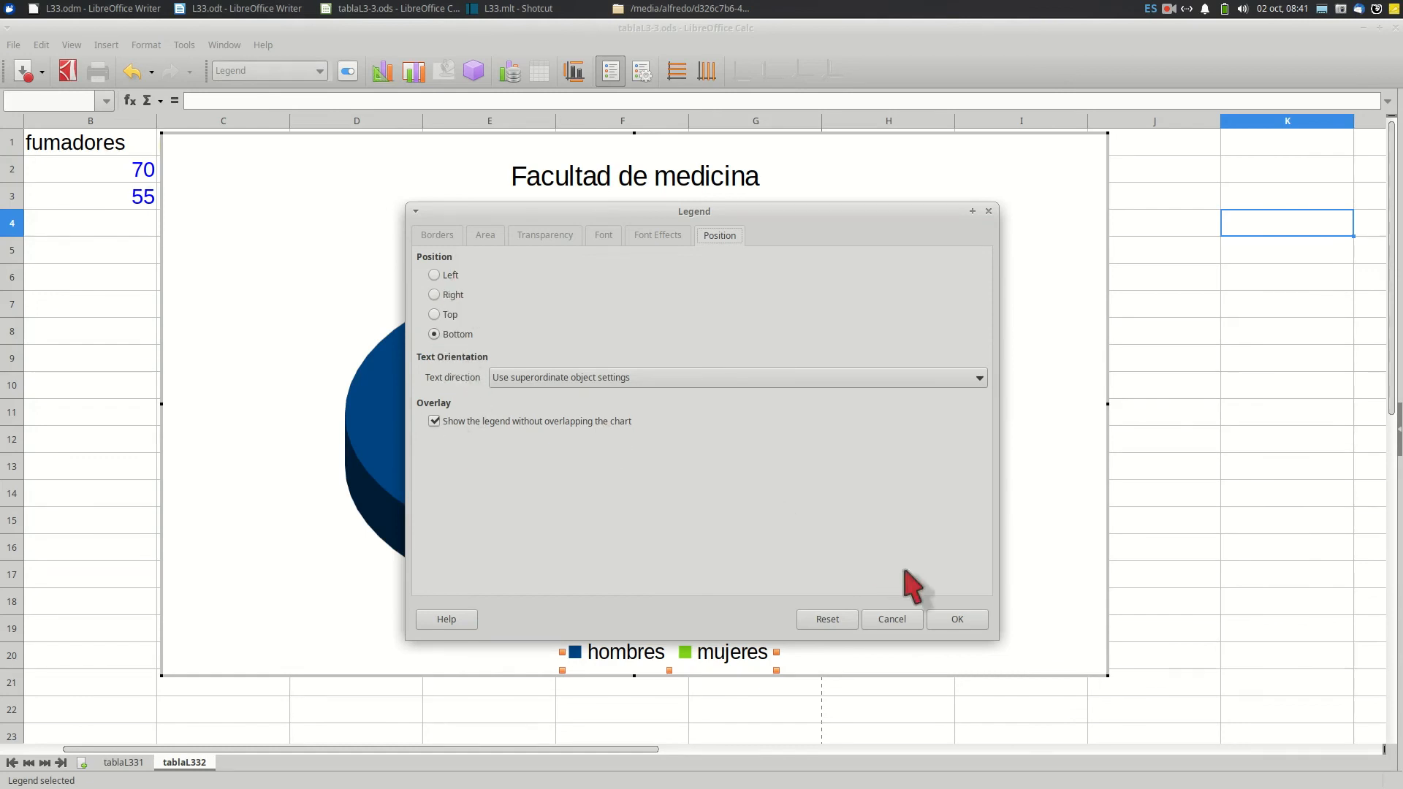
pyautogui.click(958, 621)
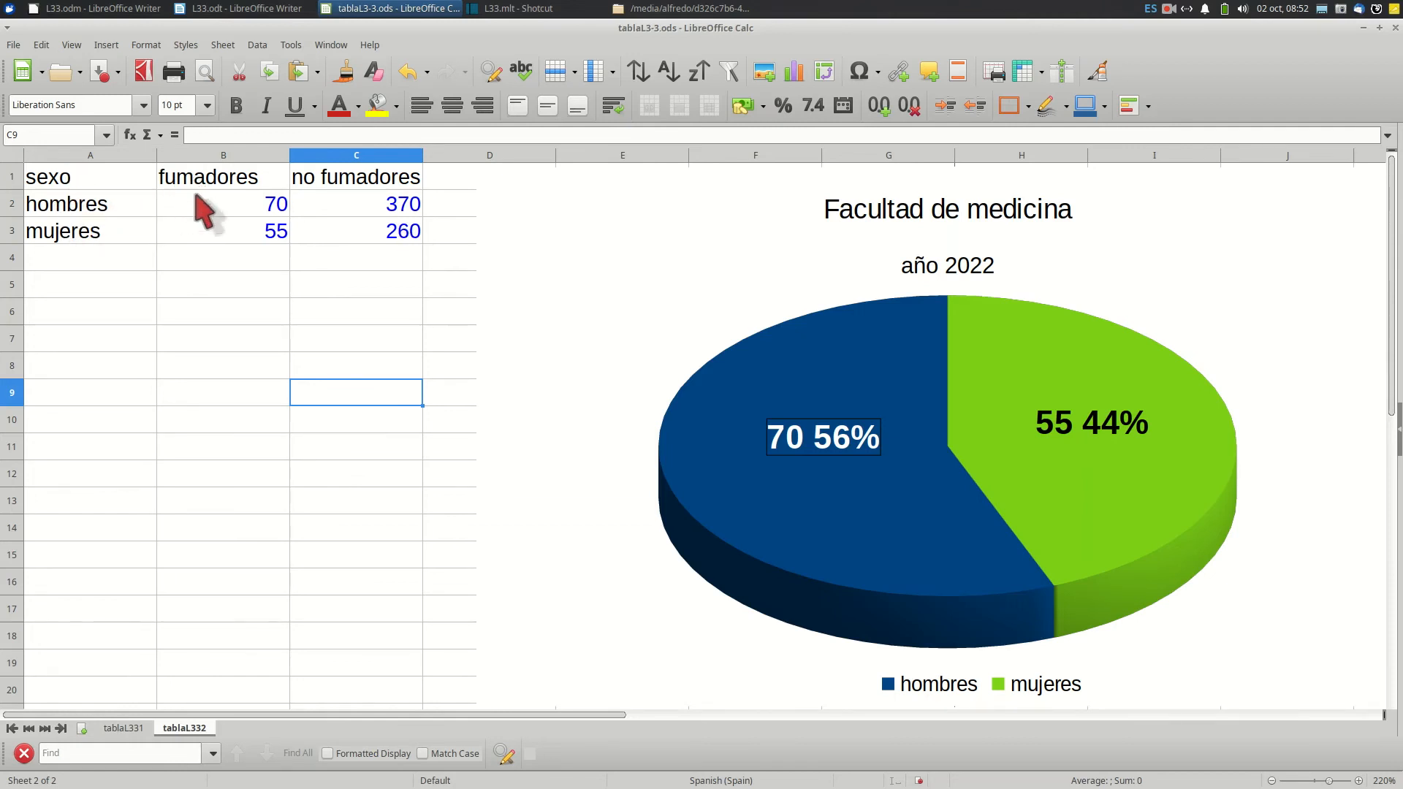
# Start a new chart from the range A1:C3 and choose the Donut variant of the pie type.
pyautogui.moveTo(88, 173); pyautogui.dragTo(355, 223)
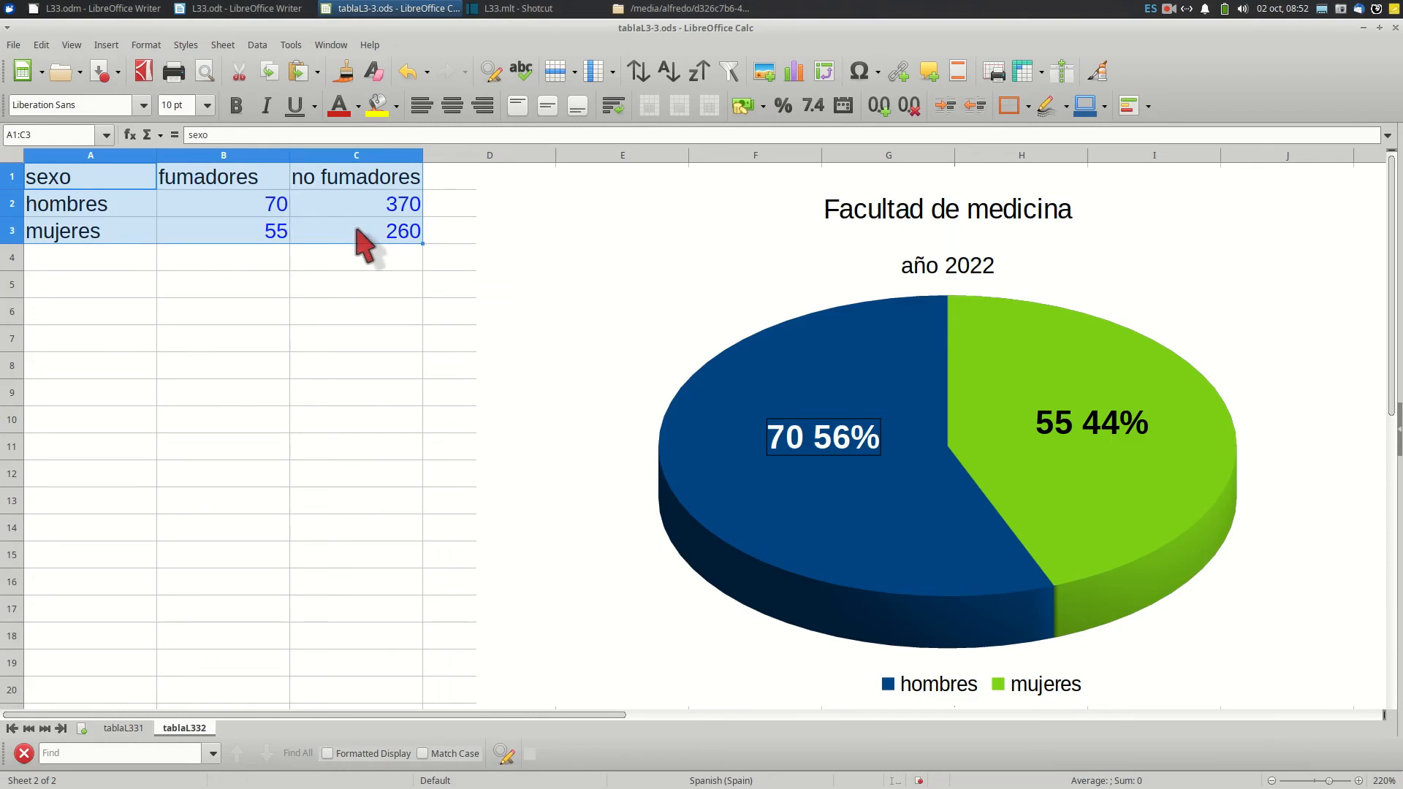
pyautogui.click(798, 73)
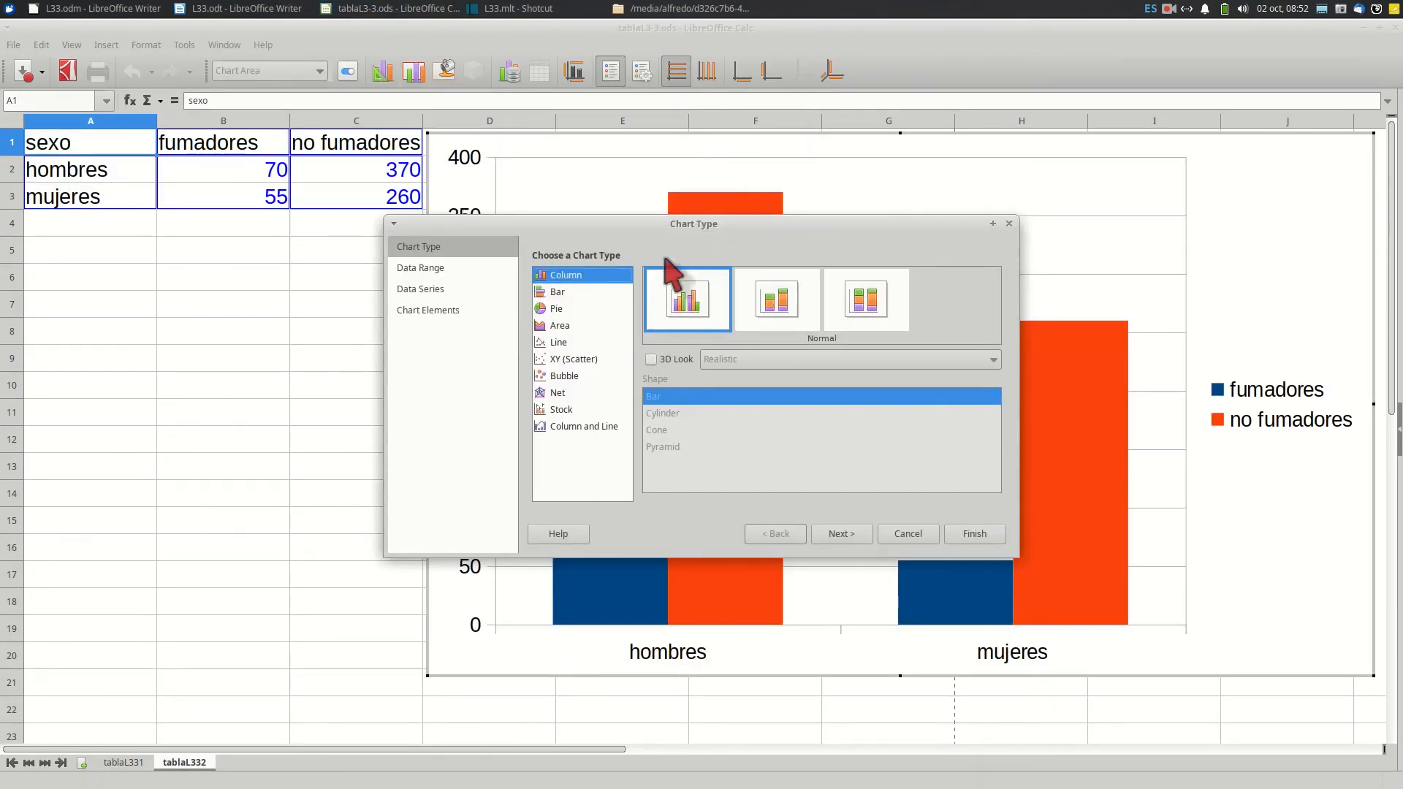
pyautogui.click(570, 312)
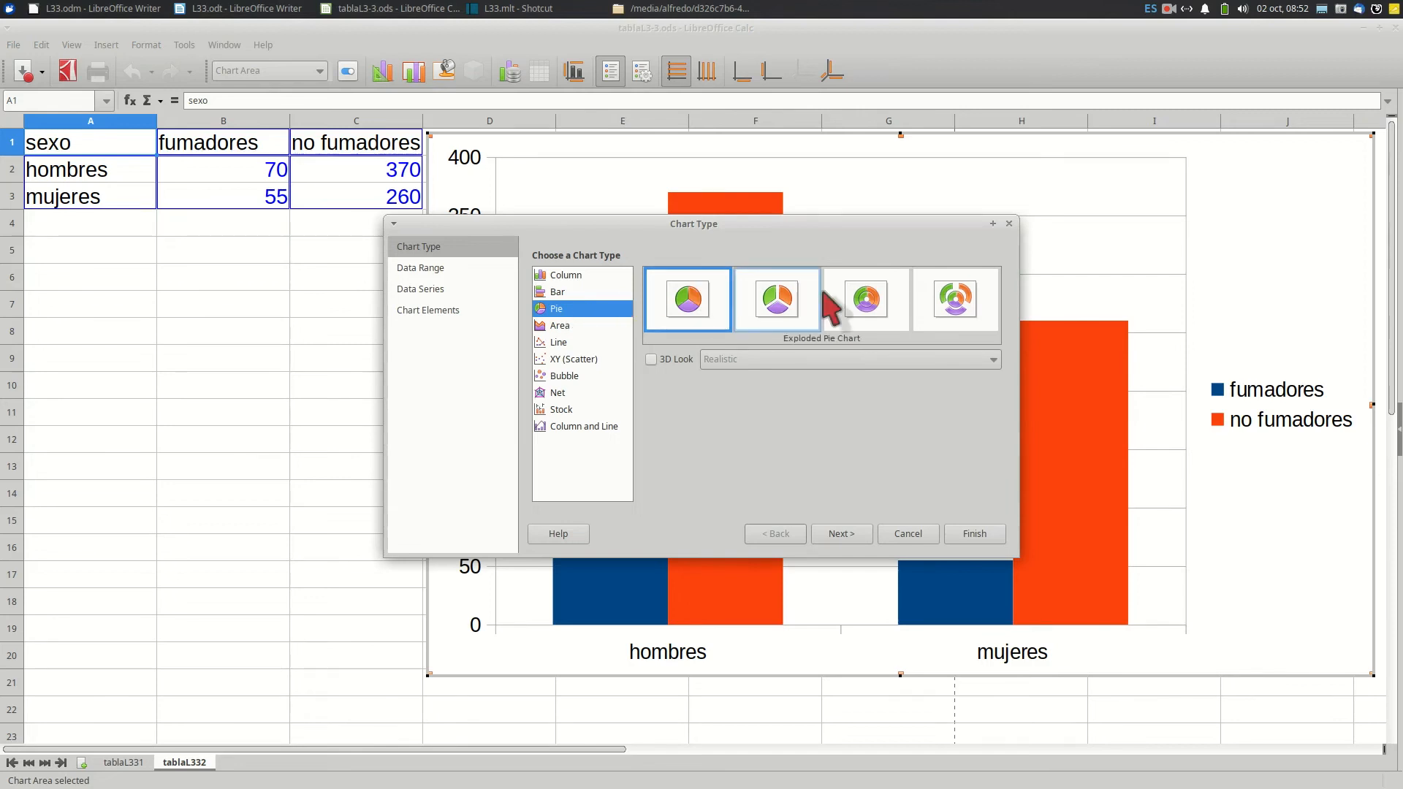
pyautogui.click(870, 308)
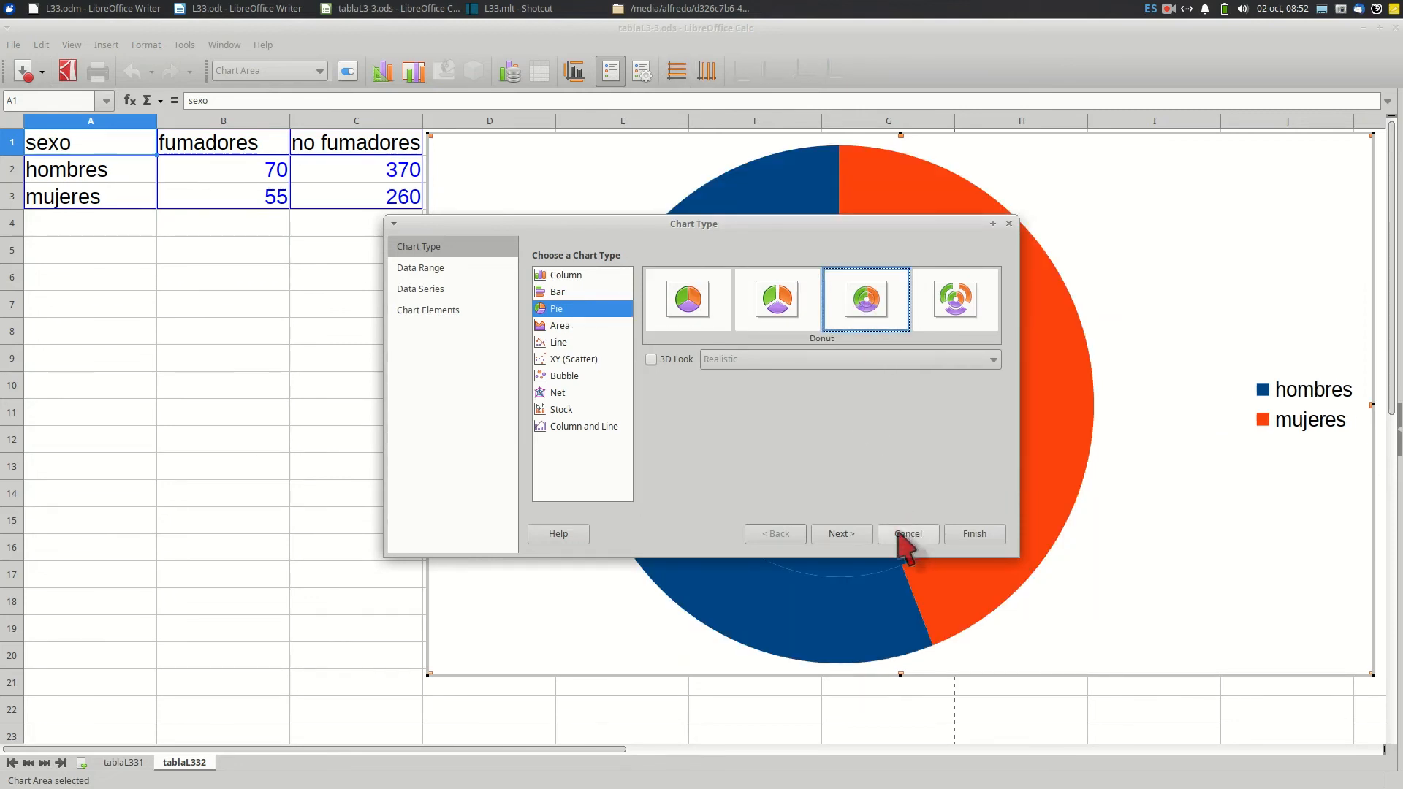
# Review the donut chart's data range, data series and chart elements, and finish creating it.
pyautogui.click(436, 269)
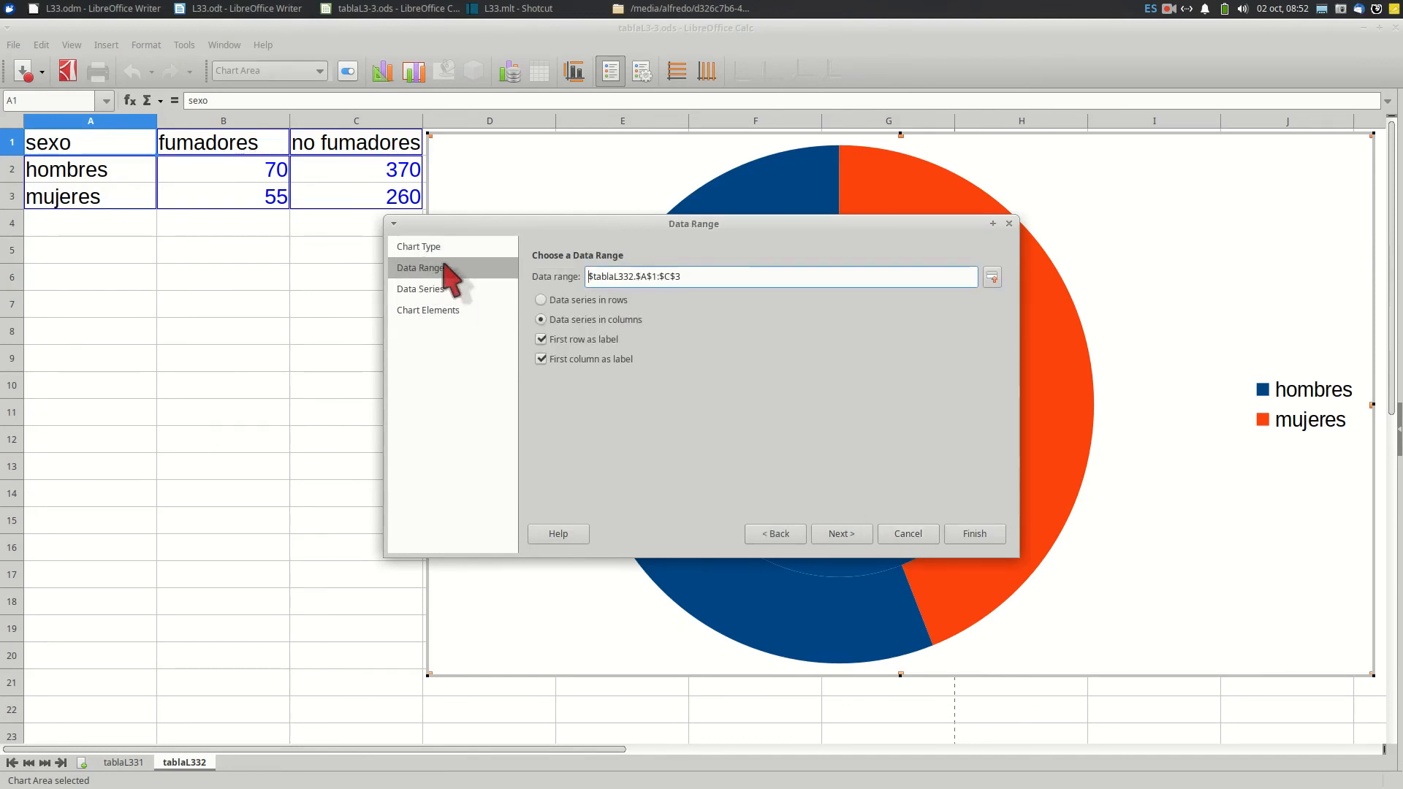
pyautogui.click(424, 290)
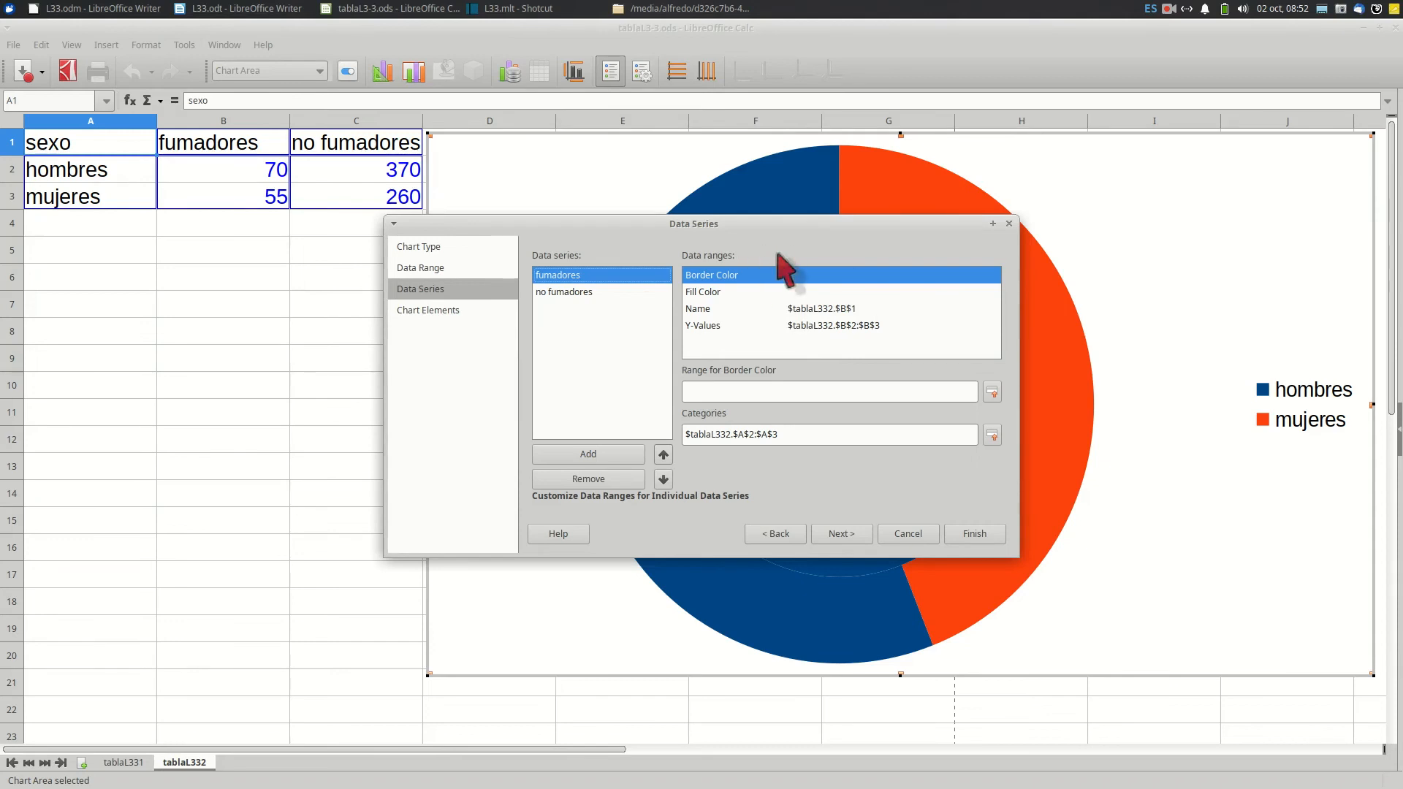
pyautogui.click(448, 311)
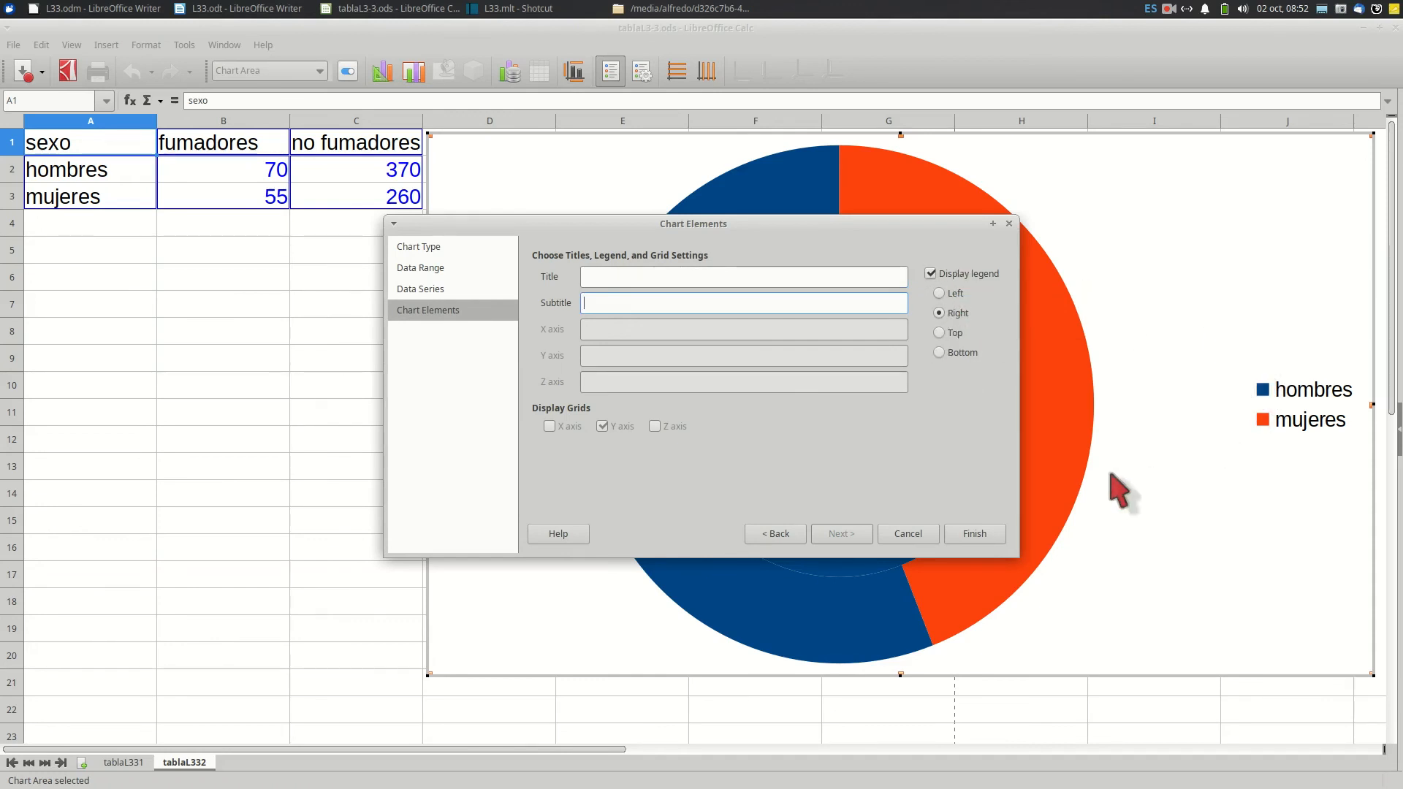
pyautogui.click(976, 534)
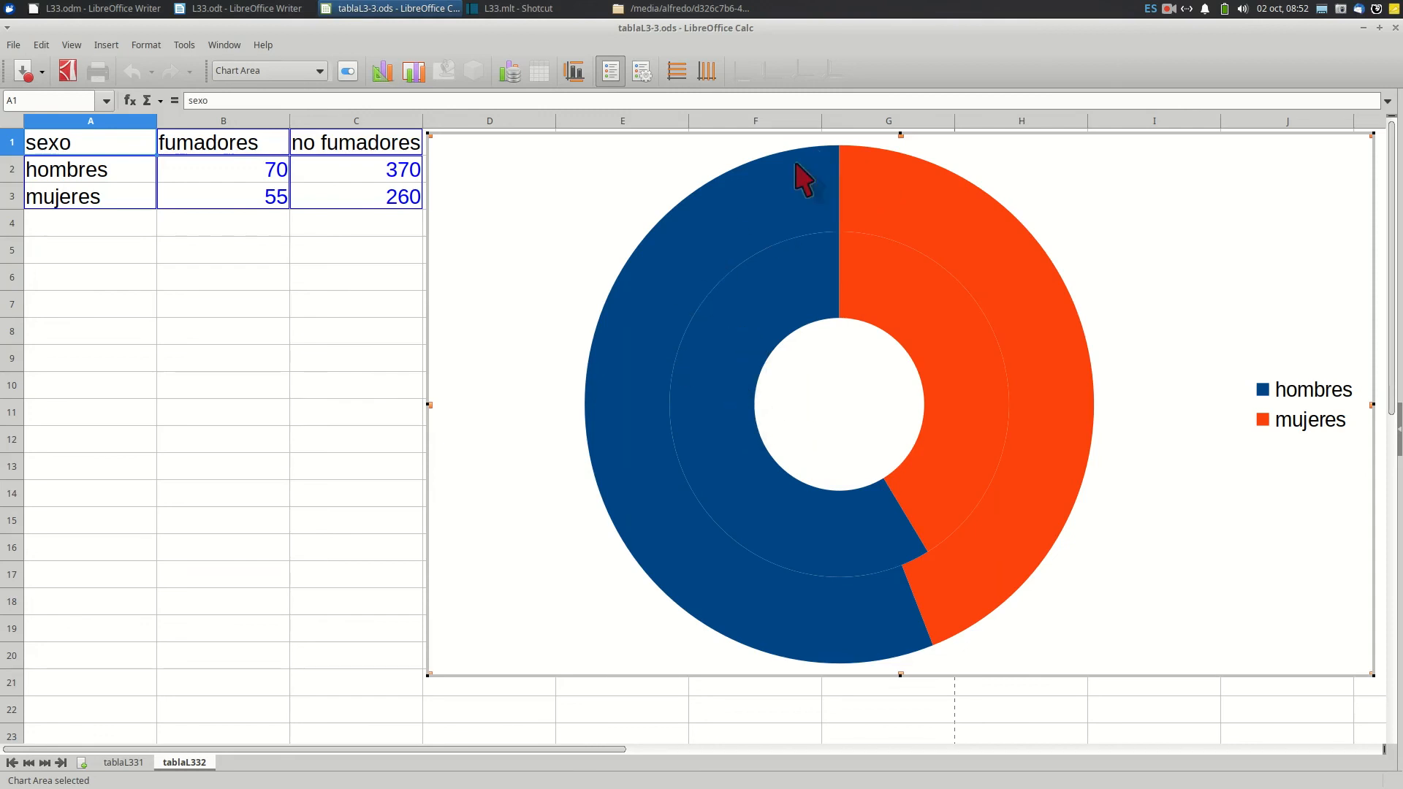
# Insert single data labels on the hombres and mujeres segments of the donut's outer fumadores ring.
pyautogui.click(625, 340)
pyautogui.click(625, 340)
pyautogui.rightClick(625, 340)
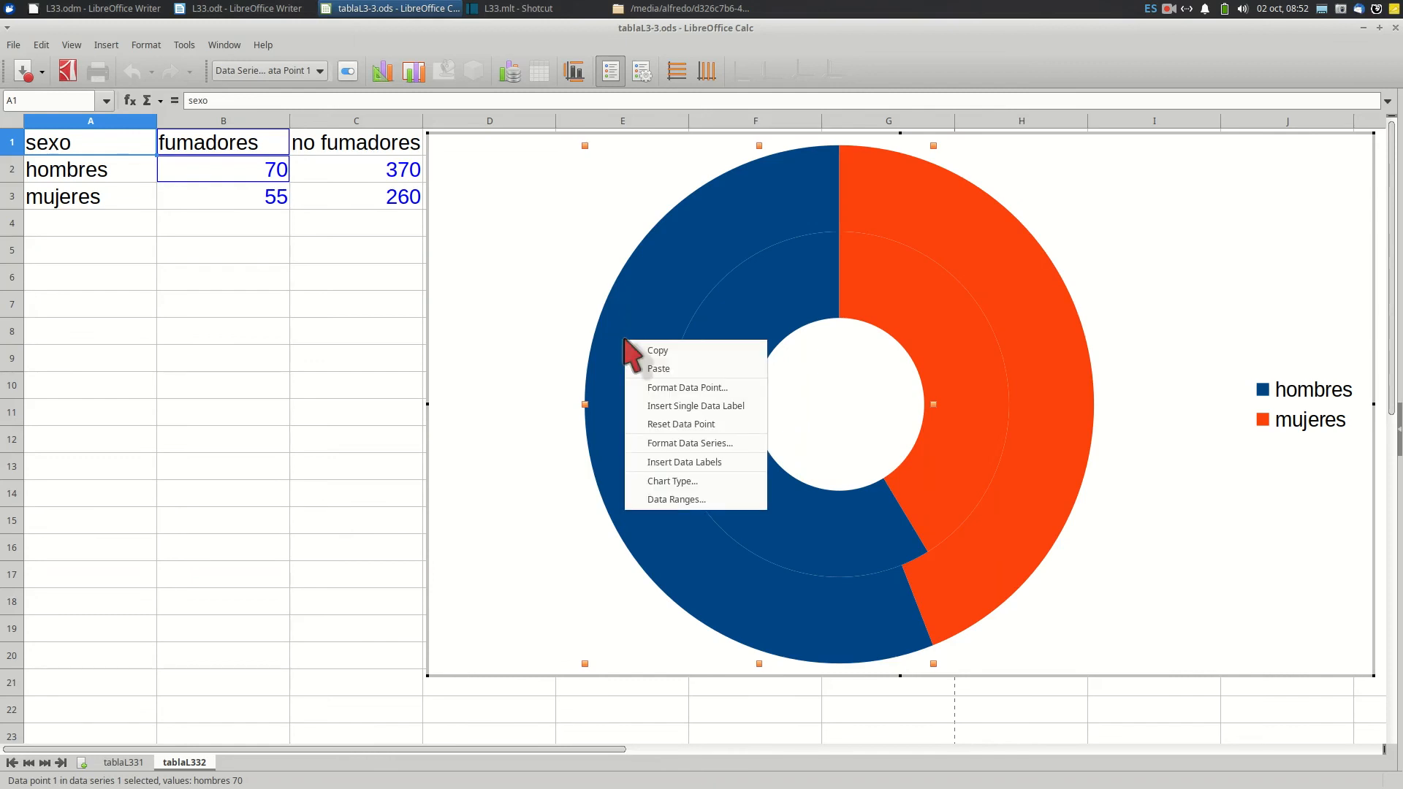
pyautogui.click(655, 407)
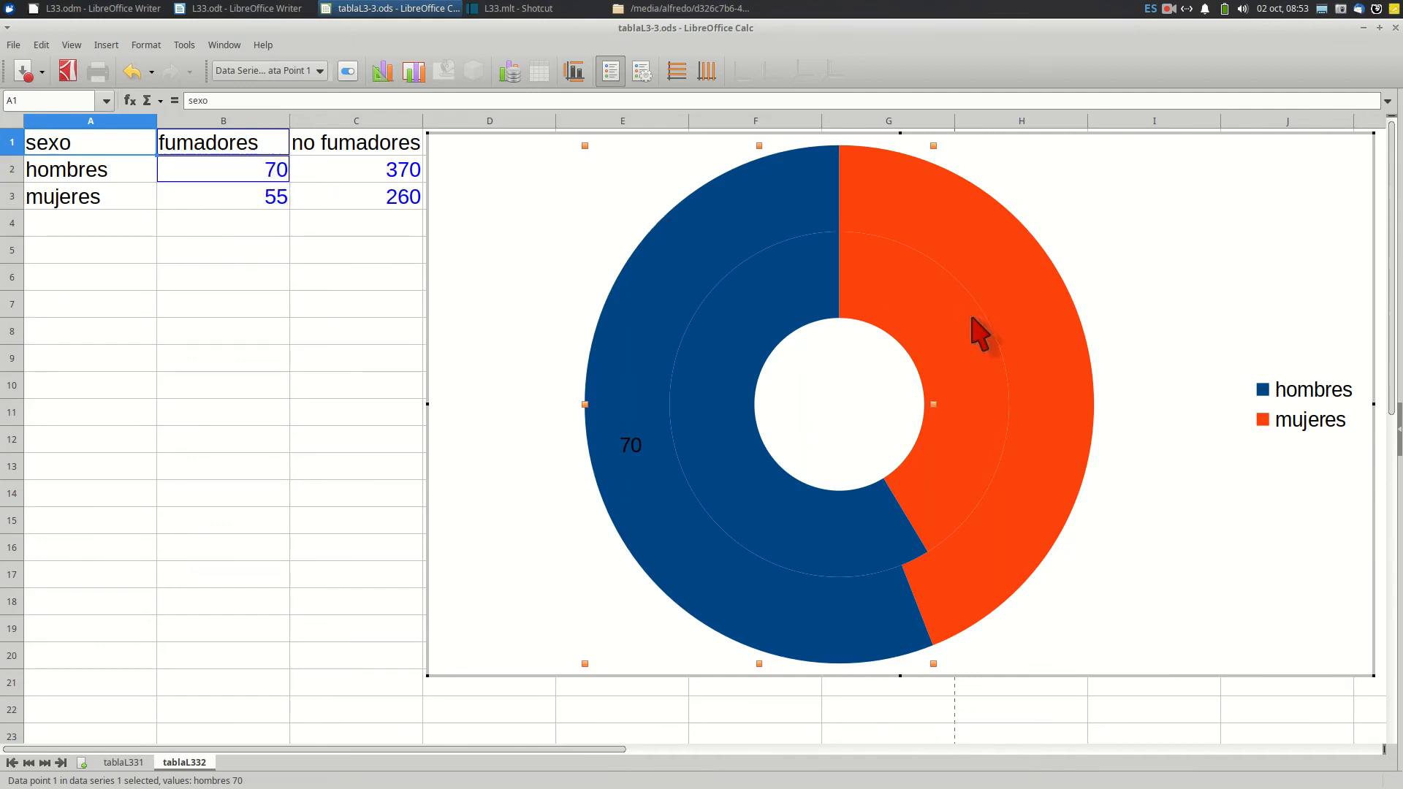
pyautogui.click(1050, 388)
pyautogui.rightClick(1050, 390)
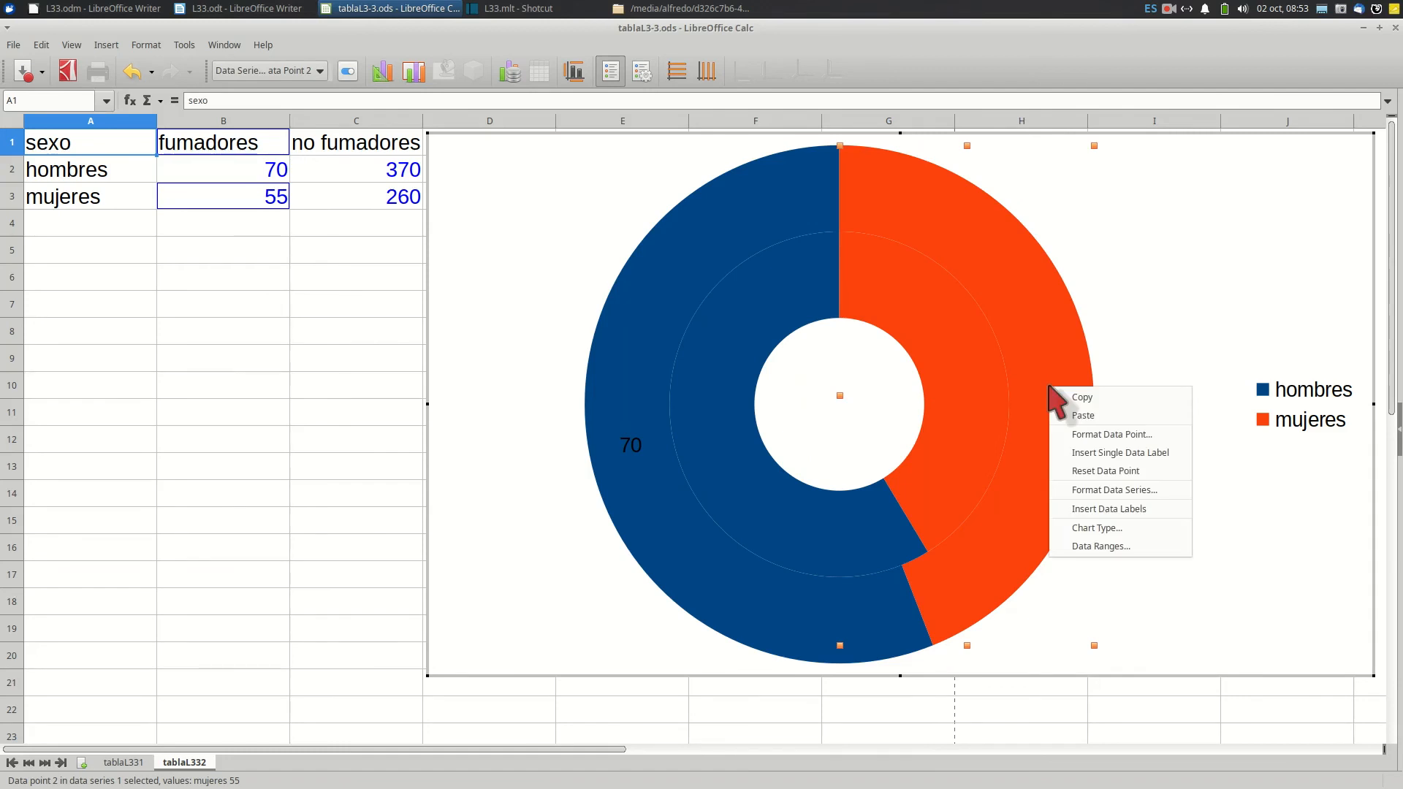
pyautogui.click(1079, 456)
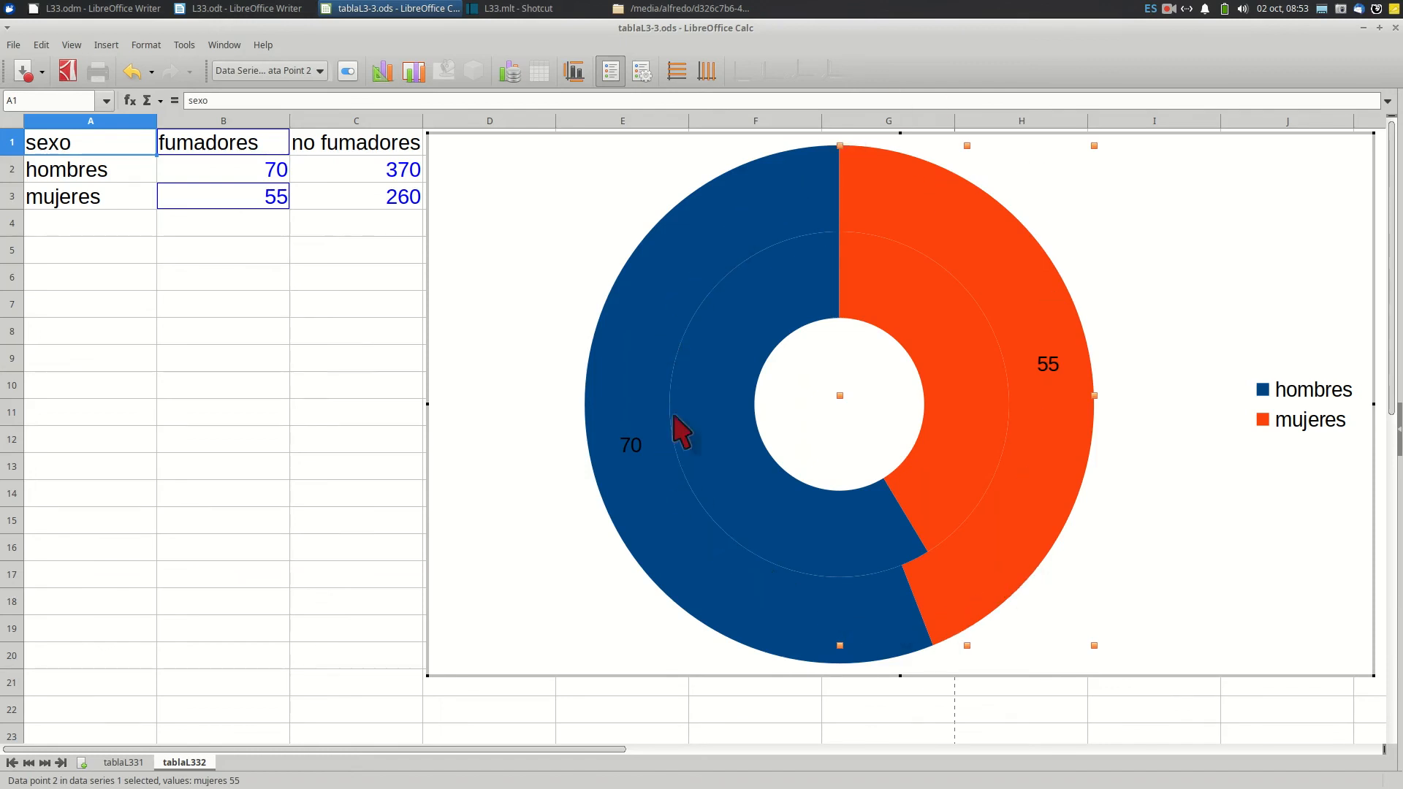
# Insert single data labels on the hombres and mujeres segments of the donut's inner no fumadores ring.
pyautogui.click(718, 356)
pyautogui.click(717, 356)
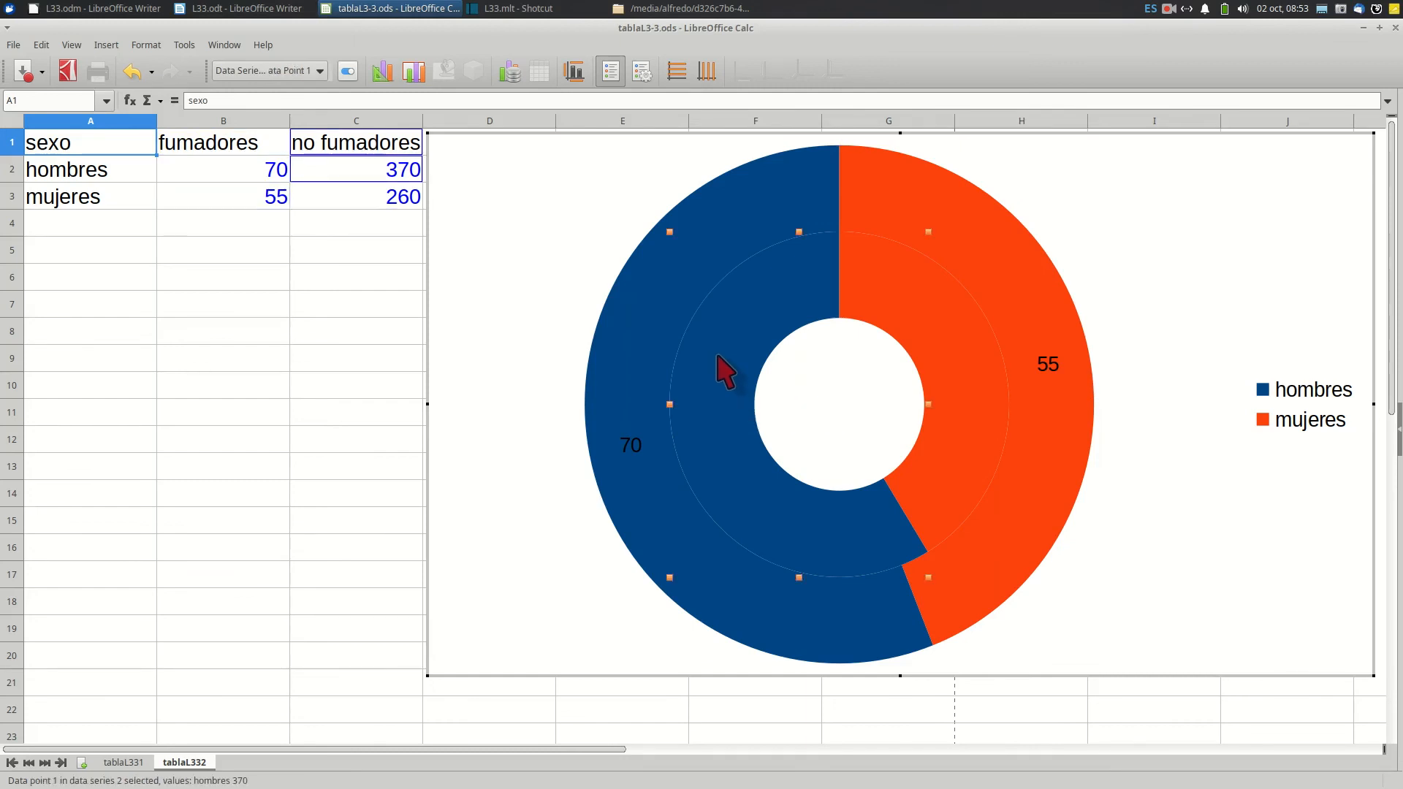
pyautogui.rightClick(719, 359)
pyautogui.click(747, 424)
pyautogui.click(959, 395)
pyautogui.rightClick(957, 387)
pyautogui.click(984, 449)
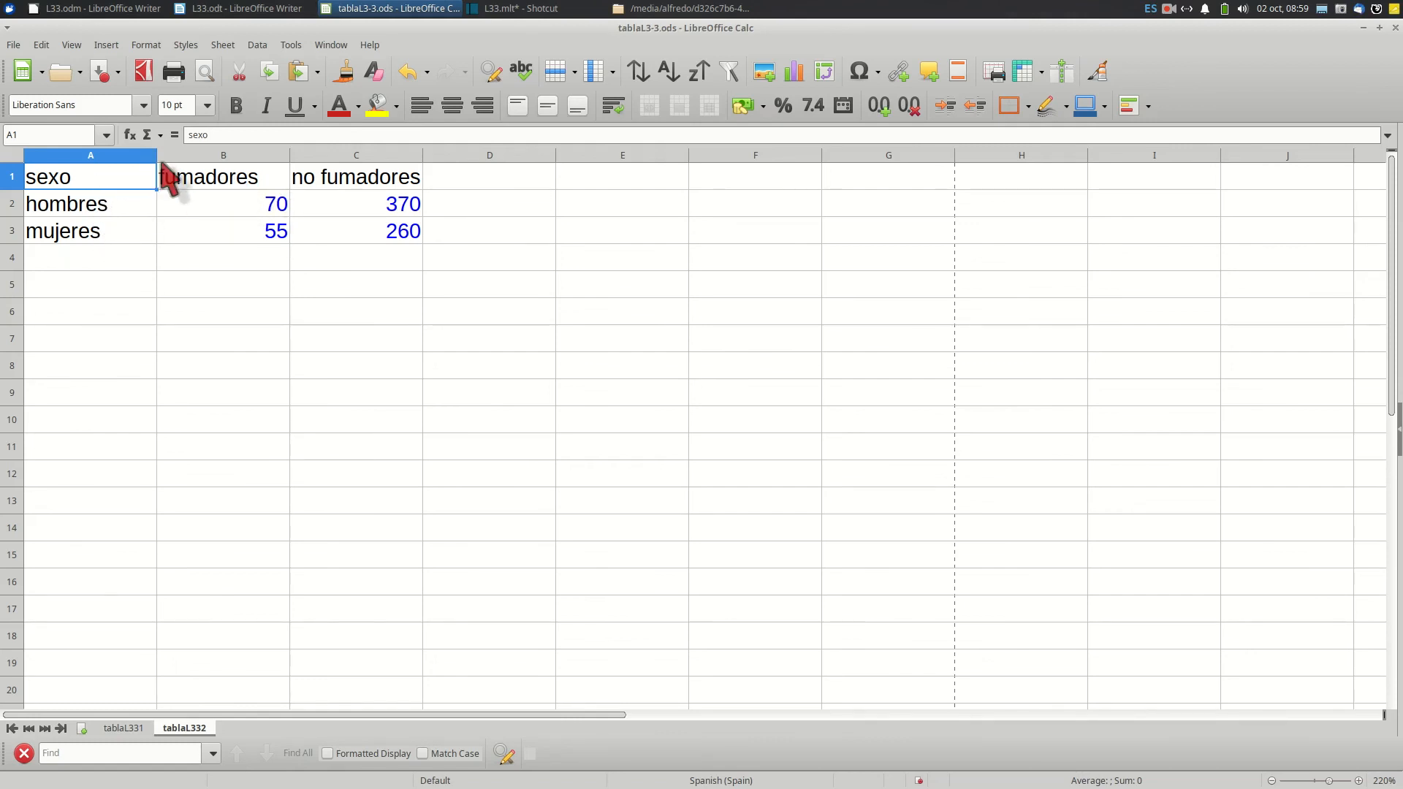
# Start a new chart from the range A1:C3, keeping the Normal column type and the data series in columns.
pyautogui.moveTo(71, 183); pyautogui.dragTo(339, 219)
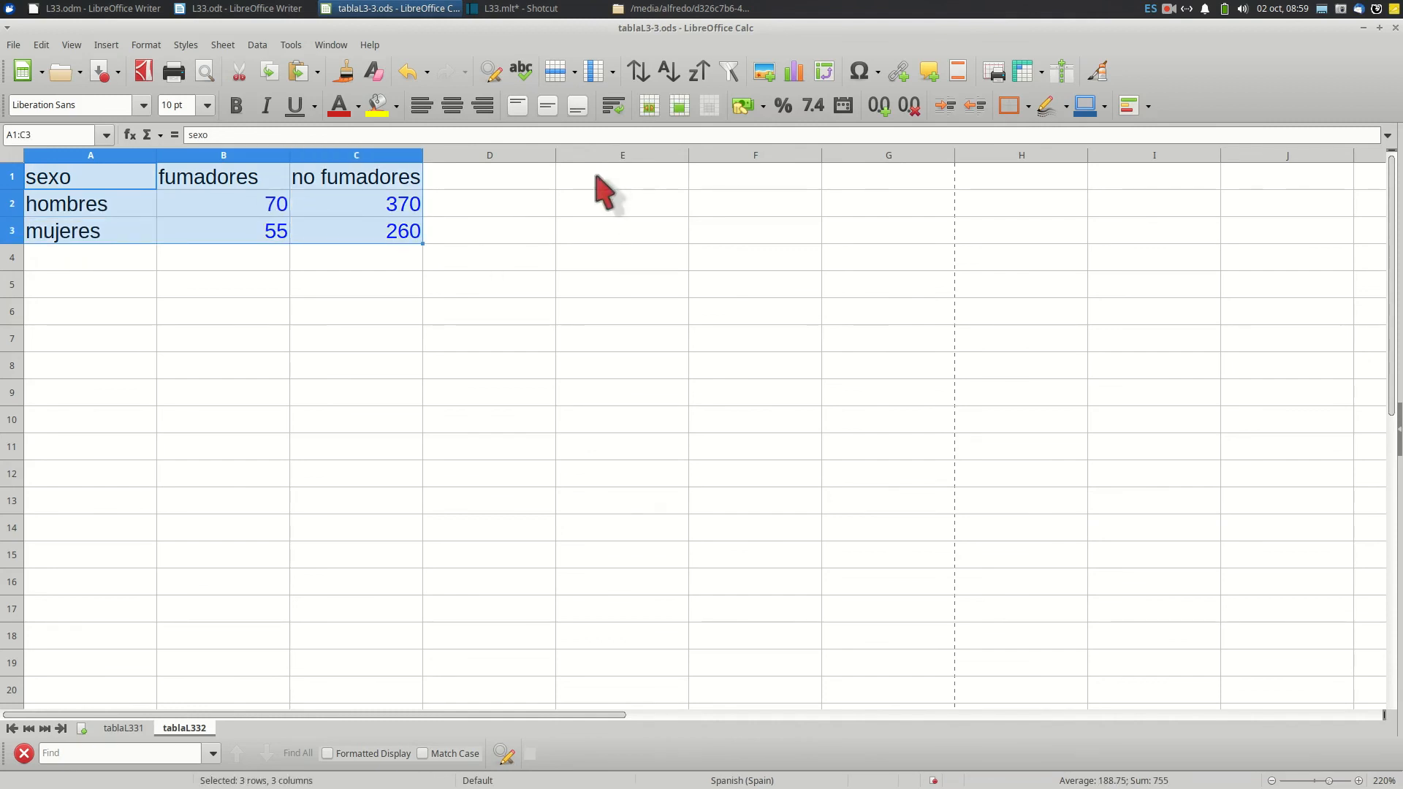
pyautogui.click(793, 72)
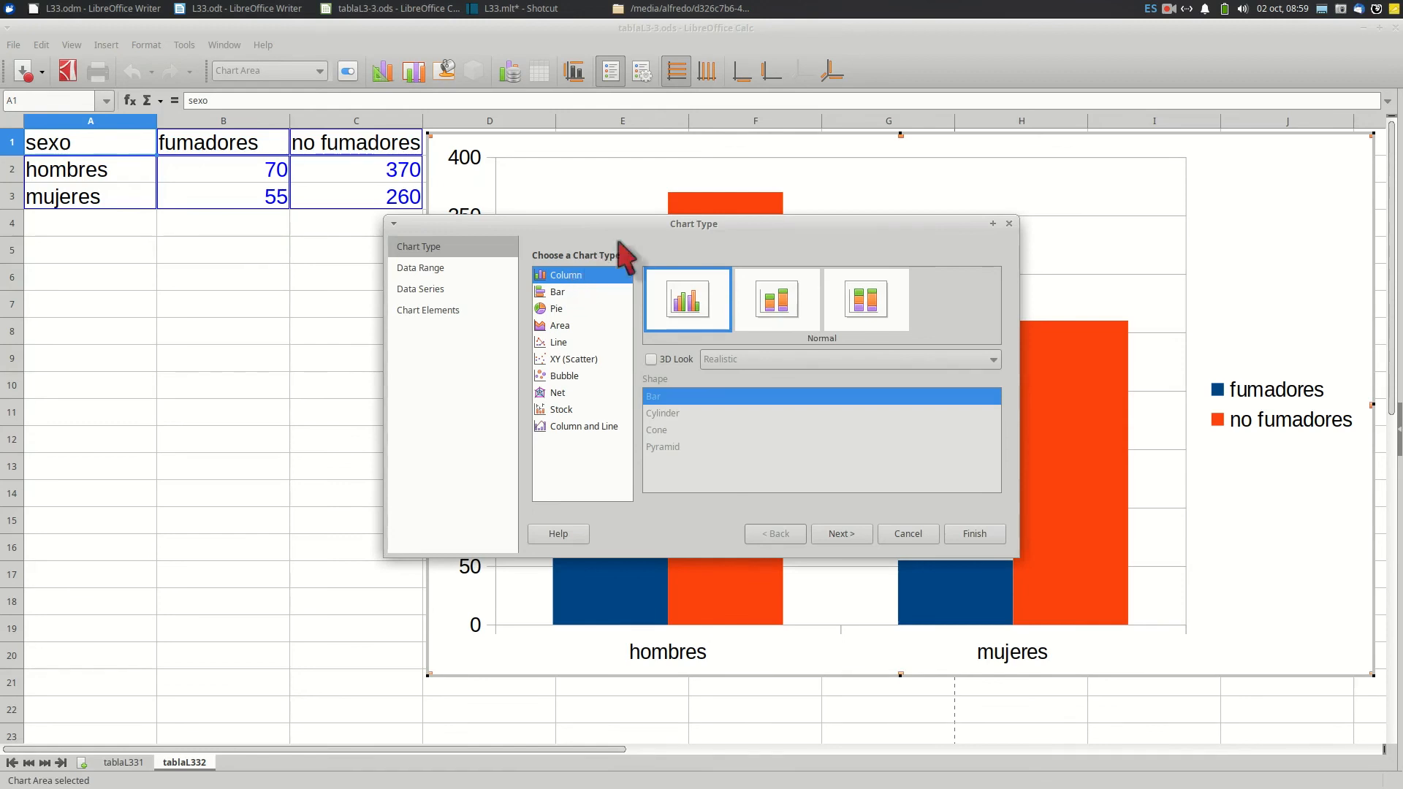
pyautogui.moveTo(629, 227); pyautogui.dragTo(329, 393)
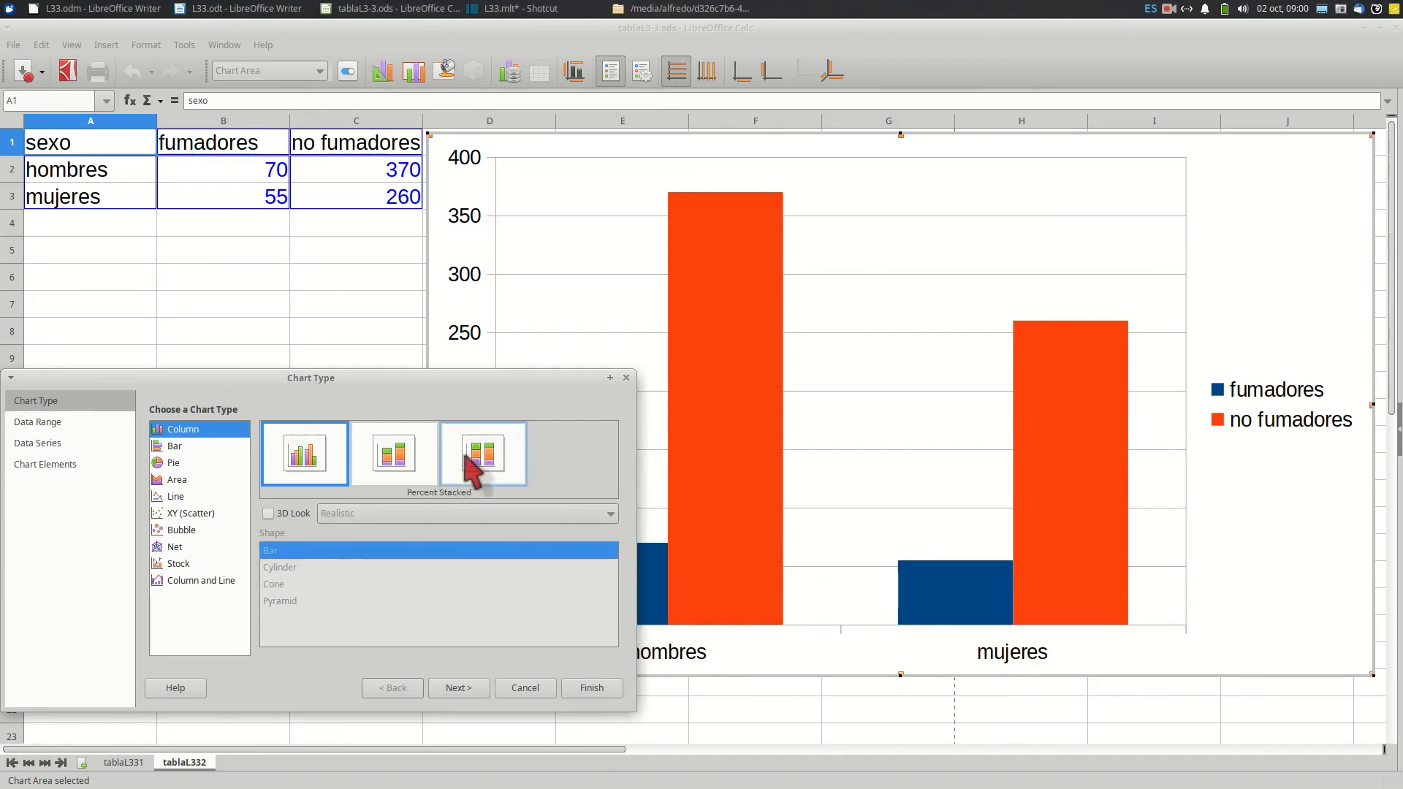
pyautogui.click(465, 689)
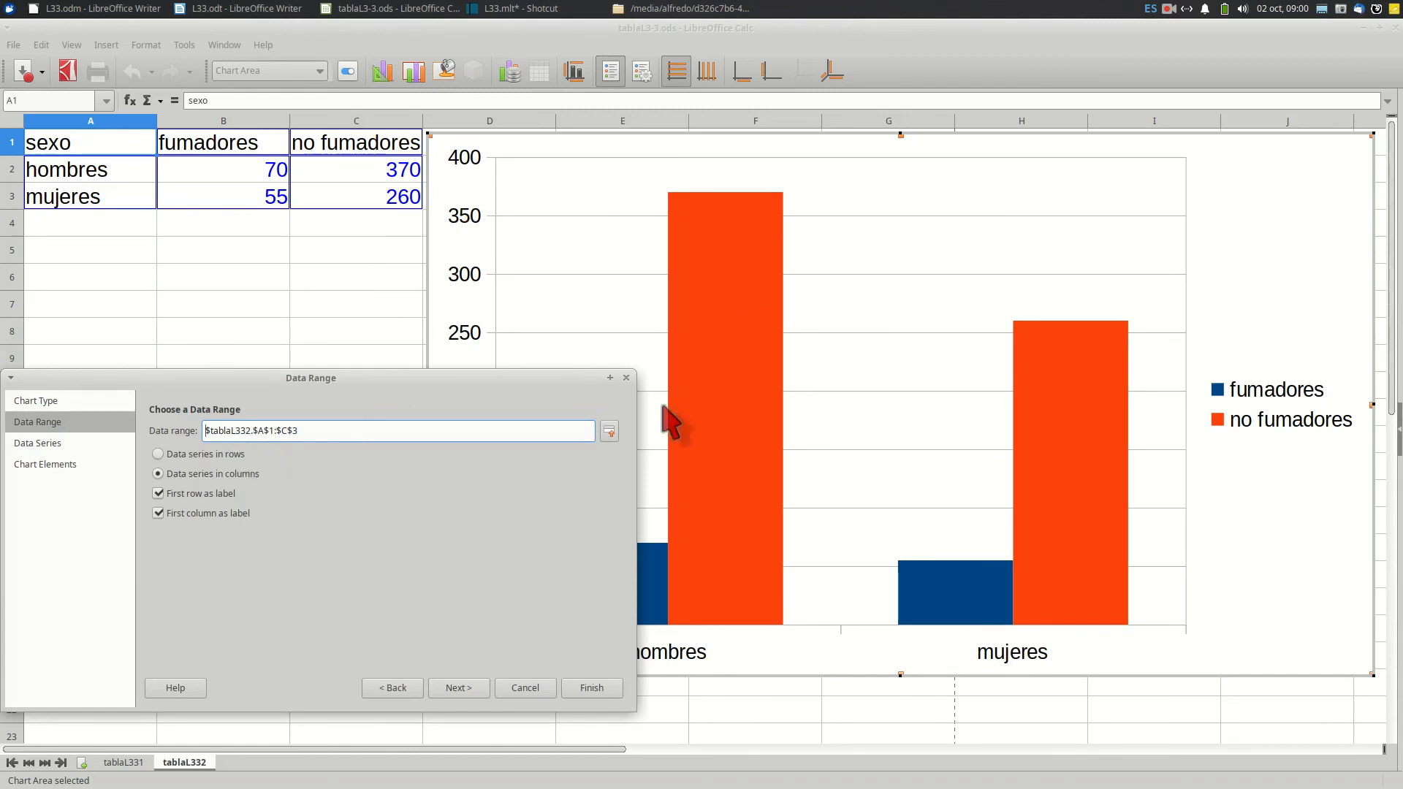
pyautogui.click(464, 689)
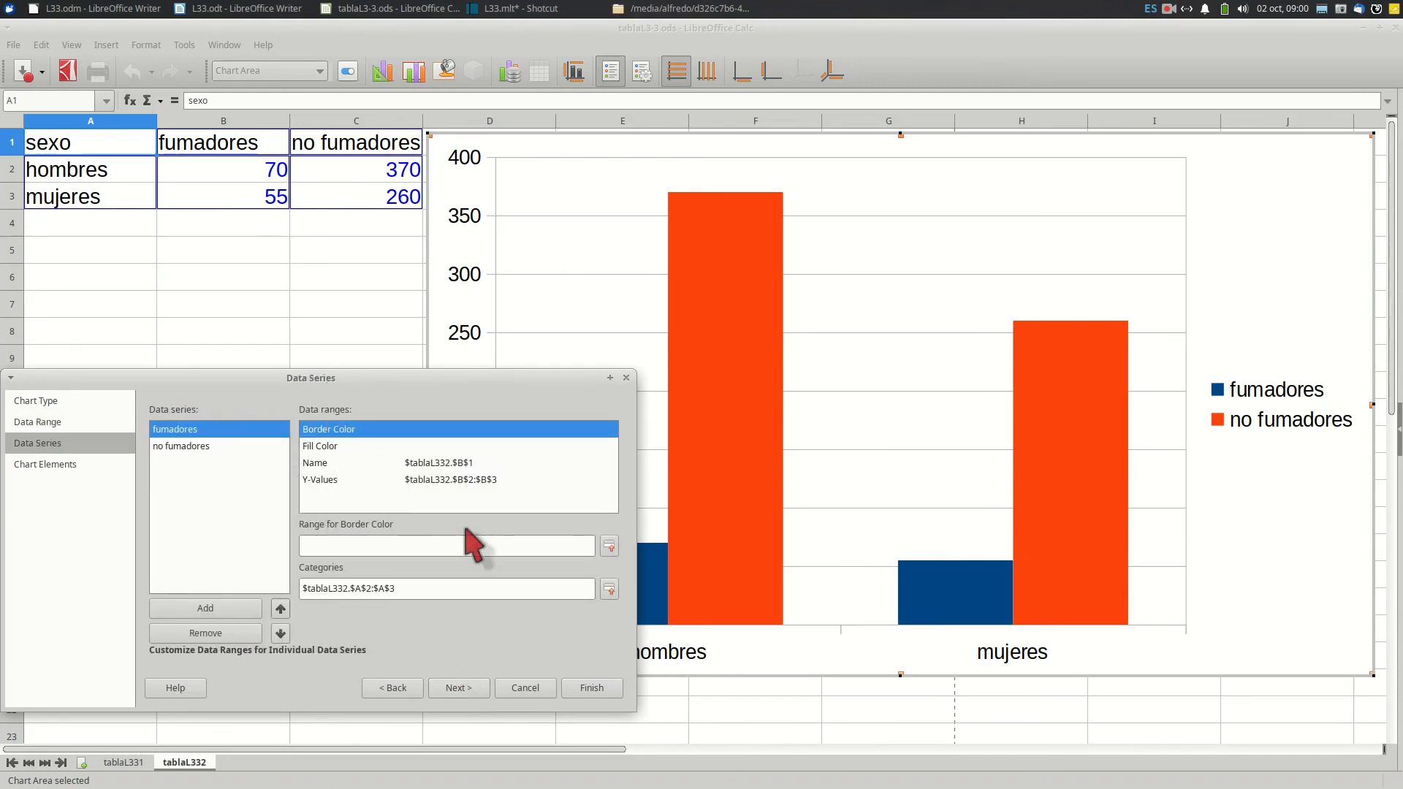
# Title the chart "Facultad de medicina" with subtitle "año 2022" and Y axis title "número alumnos", and finish creating it.
pyautogui.click(479, 689)
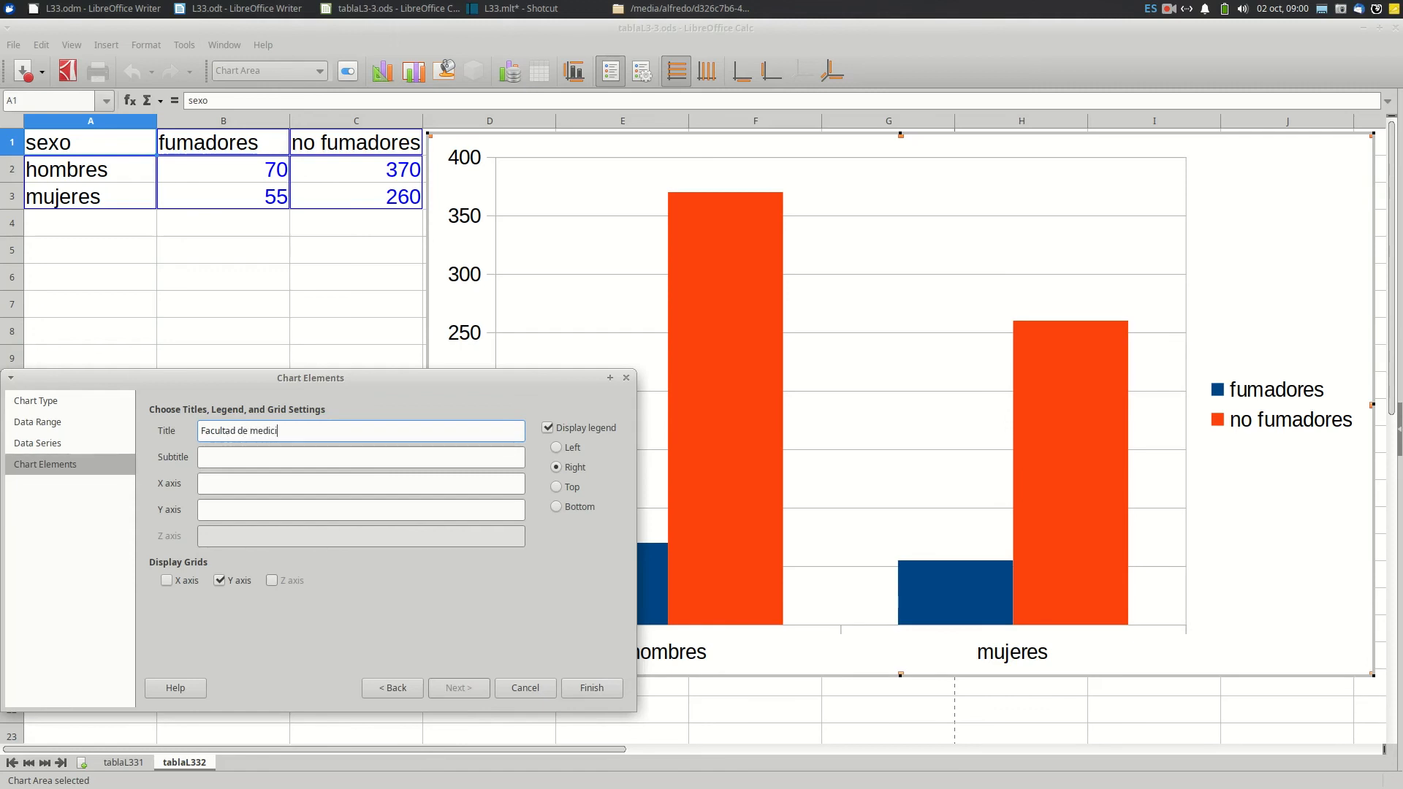
pyautogui.click(228, 457)
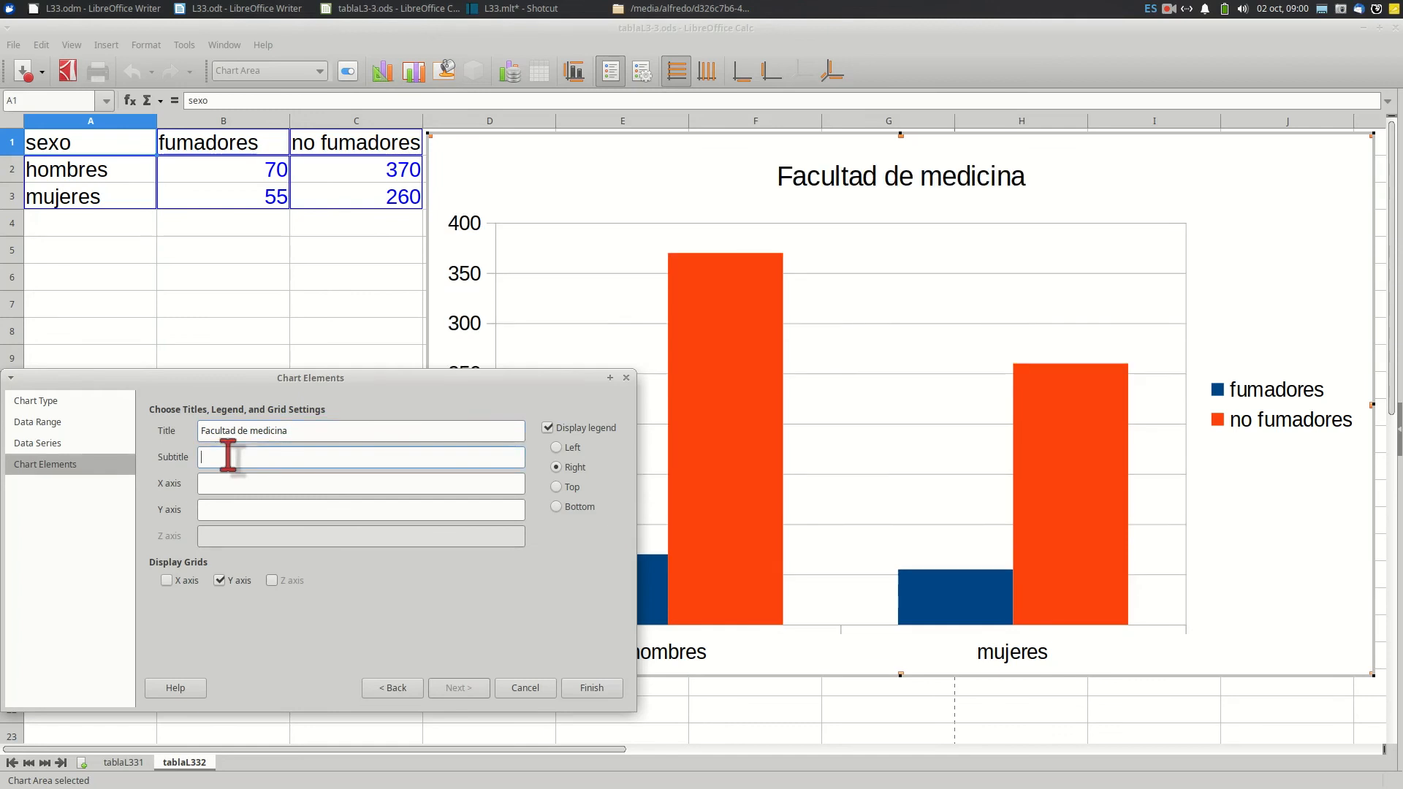
pyautogui.write('año 2022')
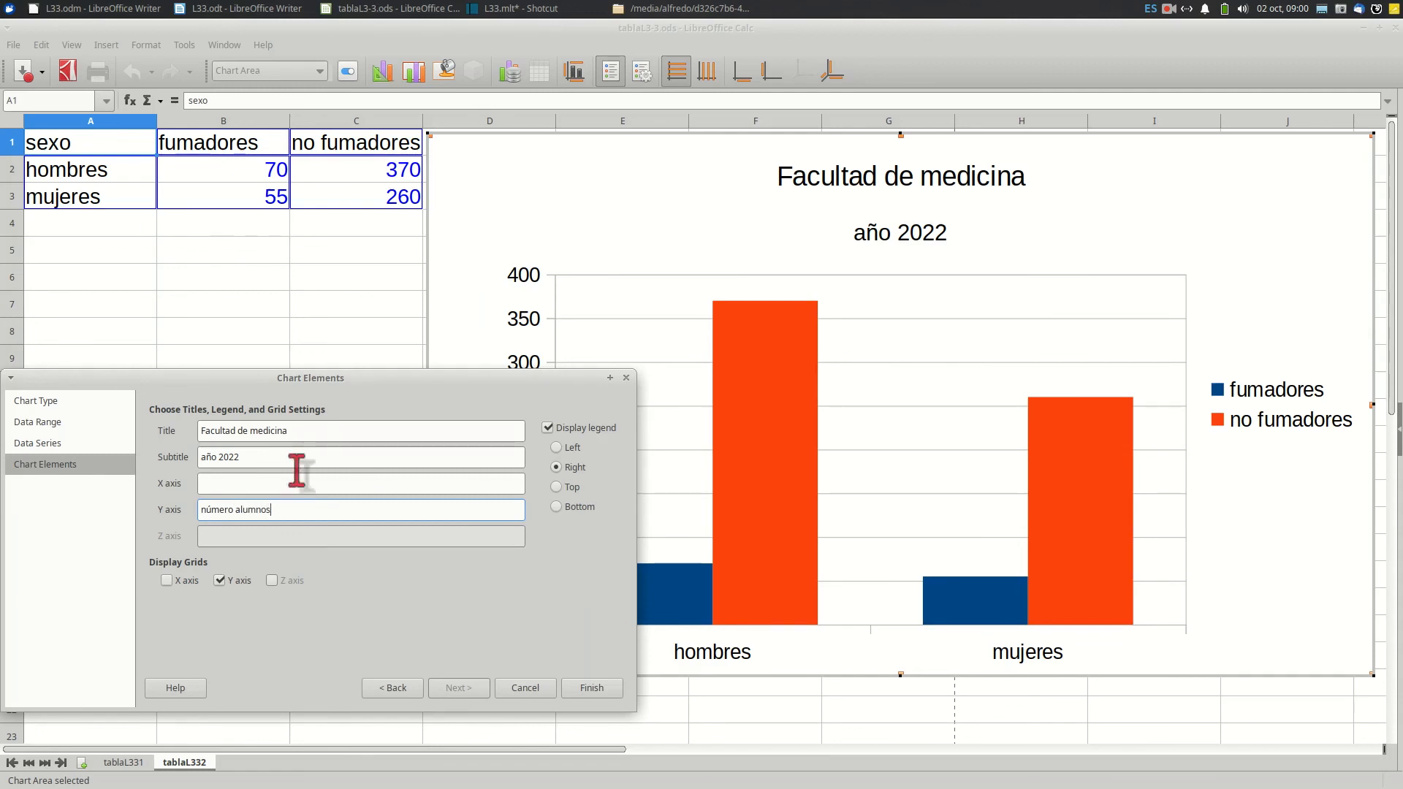
pyautogui.moveTo(489, 378); pyautogui.dragTo(509, 409)
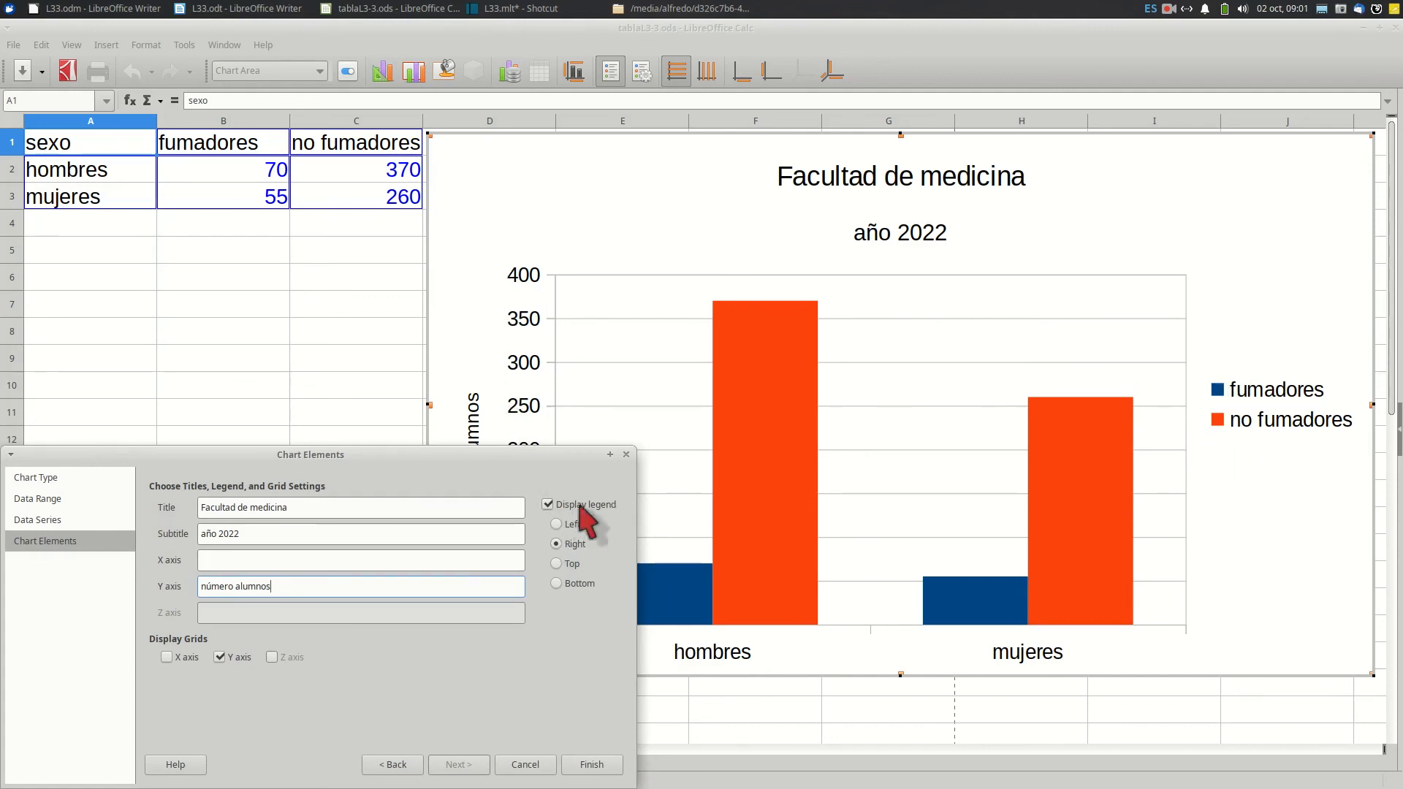
pyautogui.click(592, 764)
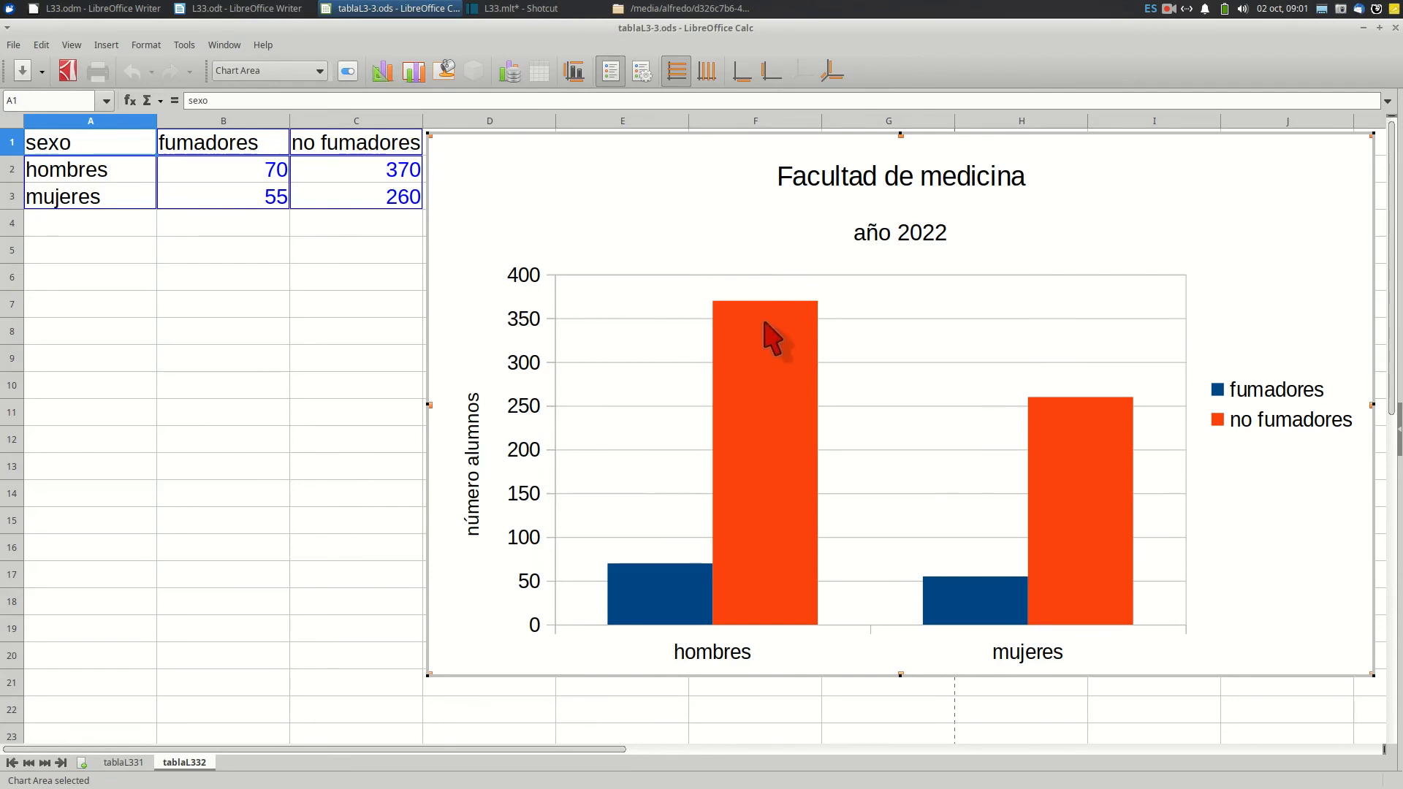
# Insert a single data label on the no fumadores column of the hombres category.
pyautogui.click(760, 356)
pyautogui.click(766, 383)
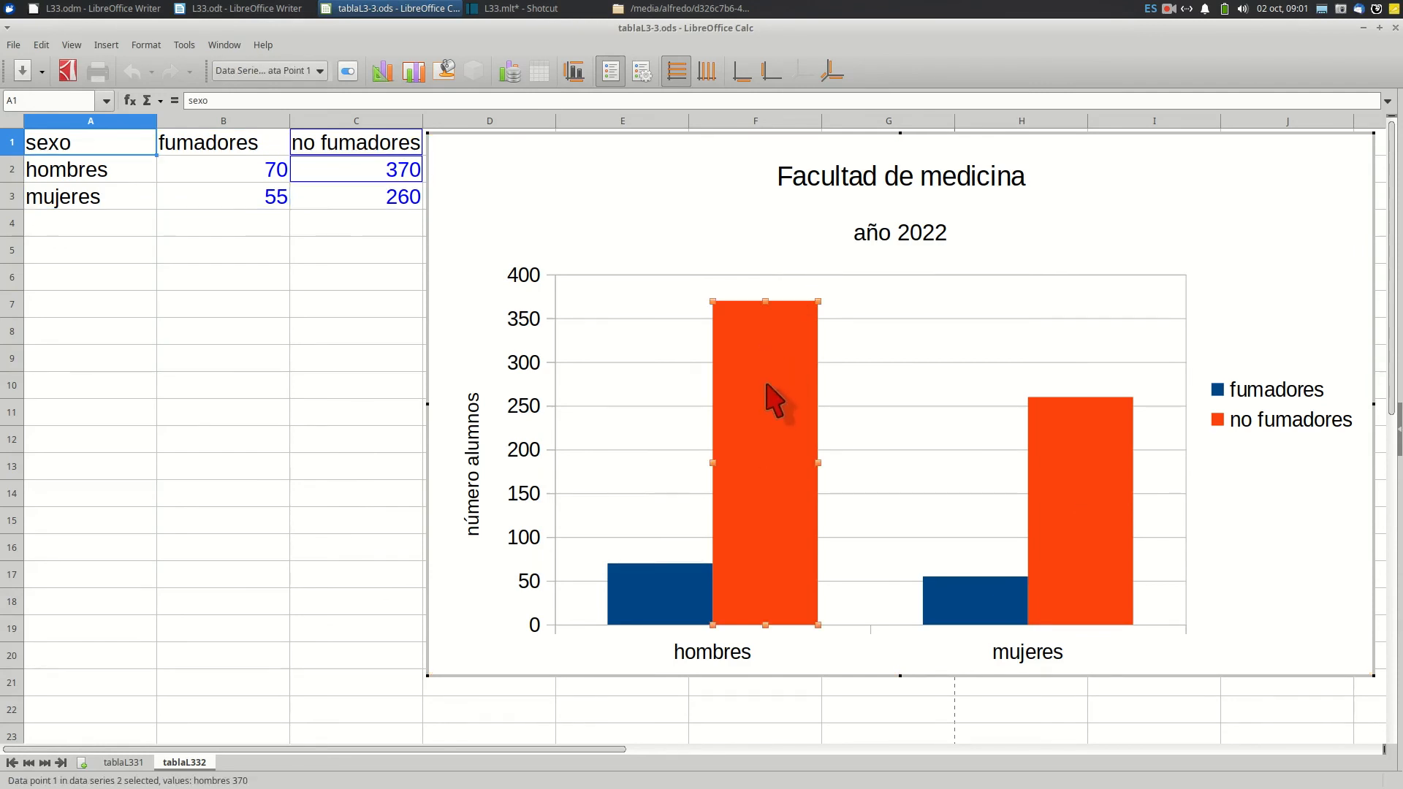
pyautogui.rightClick(769, 387)
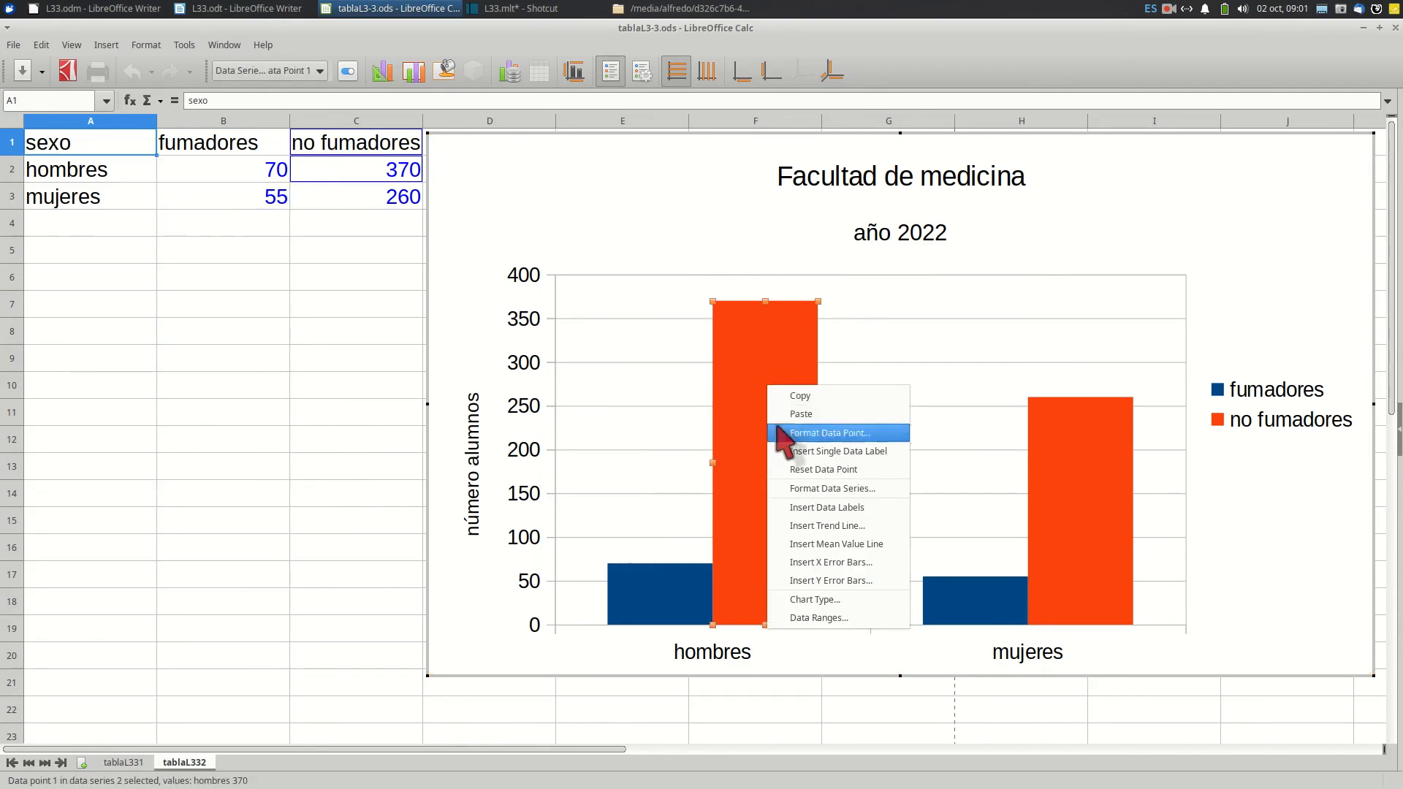
pyautogui.click(800, 457)
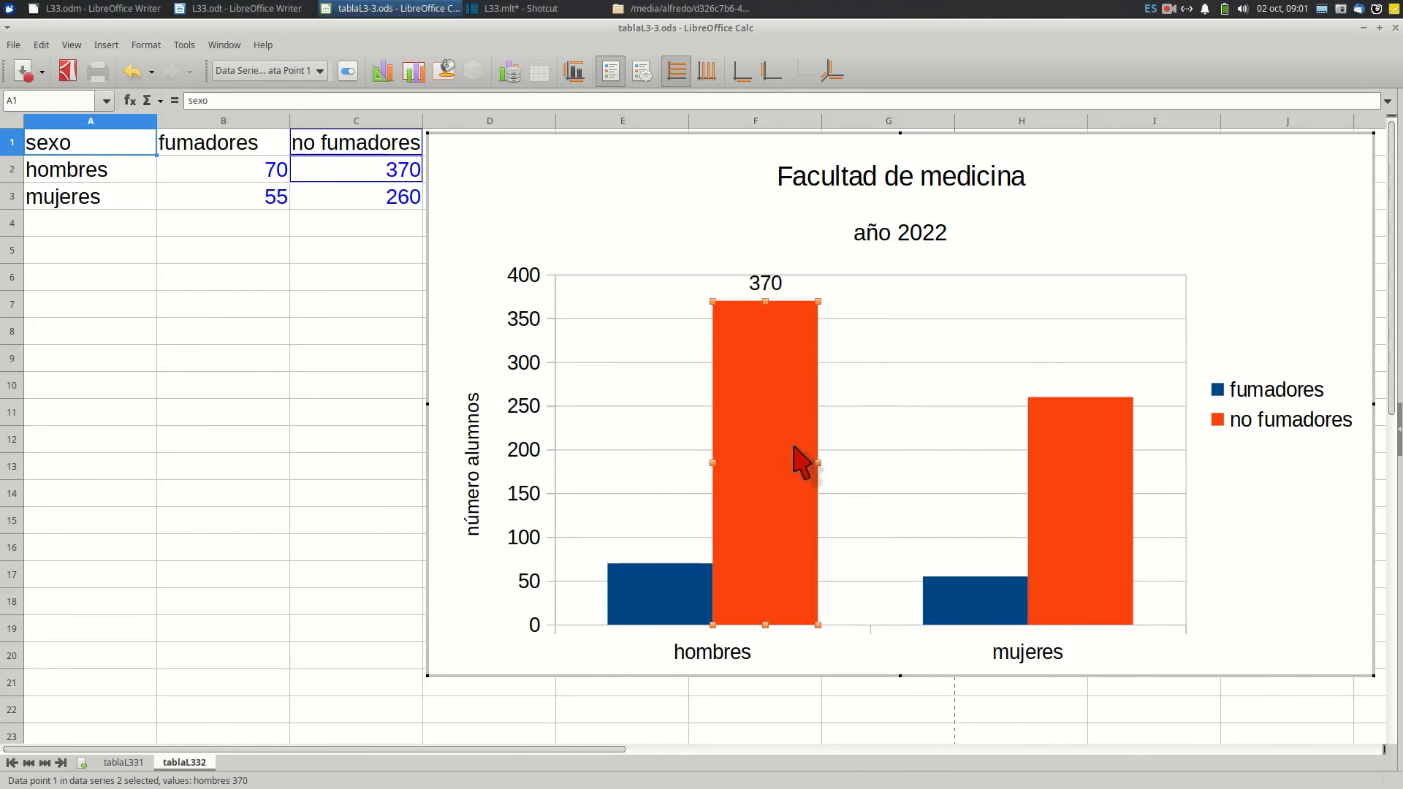
# Format the hombres no fumadores label to also show the value as percentage, with its text rotated 92°.
pyautogui.click(775, 288)
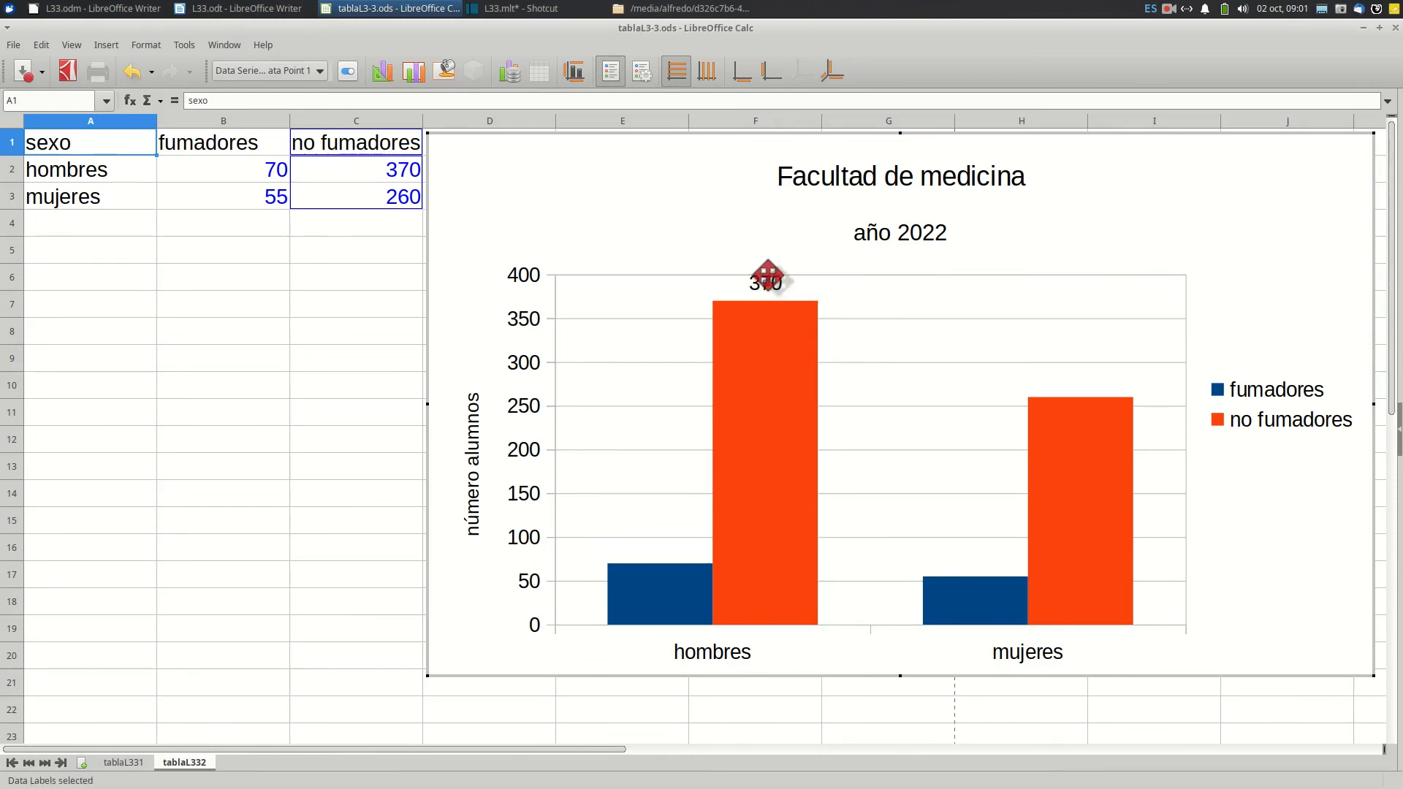
pyautogui.click(767, 276)
pyautogui.rightClick(774, 284)
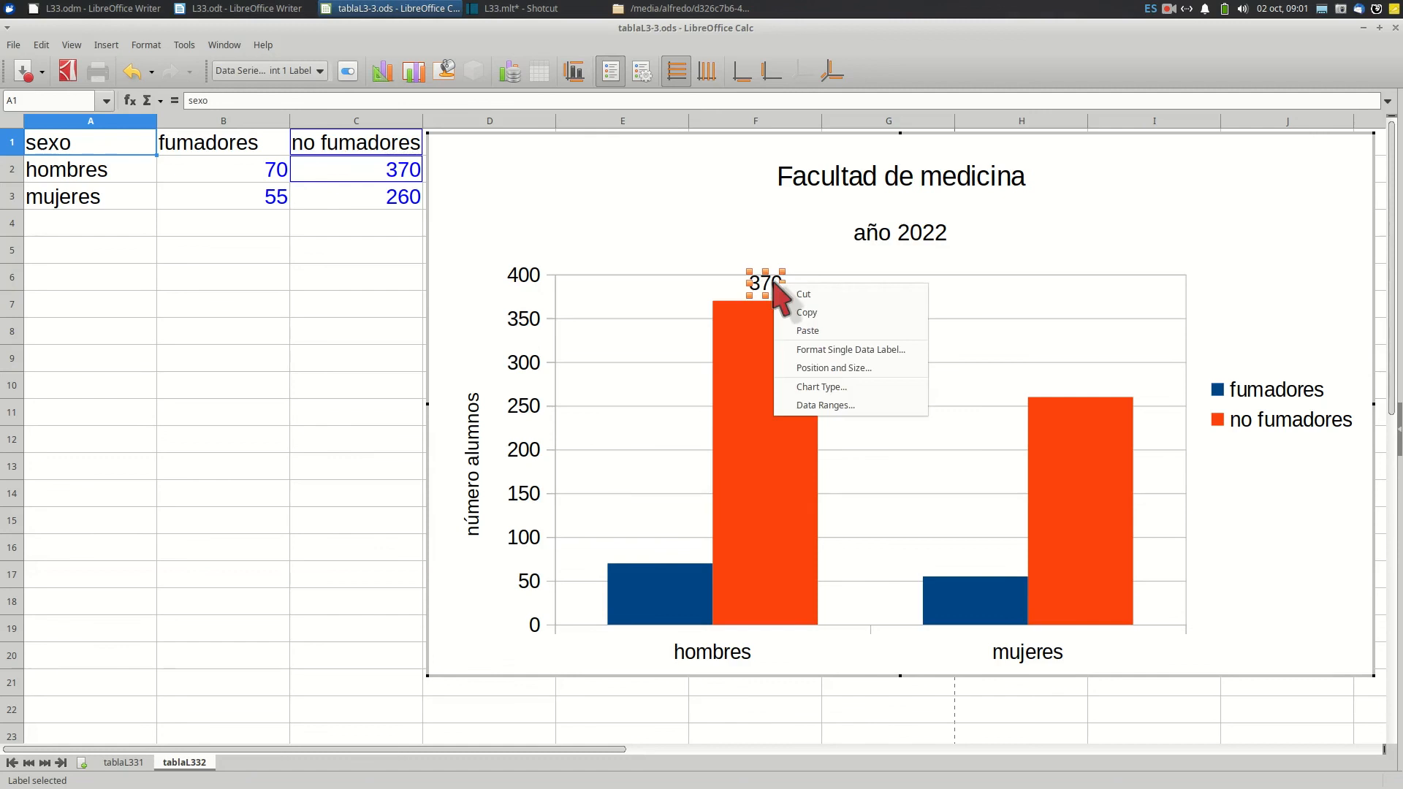
pyautogui.click(790, 348)
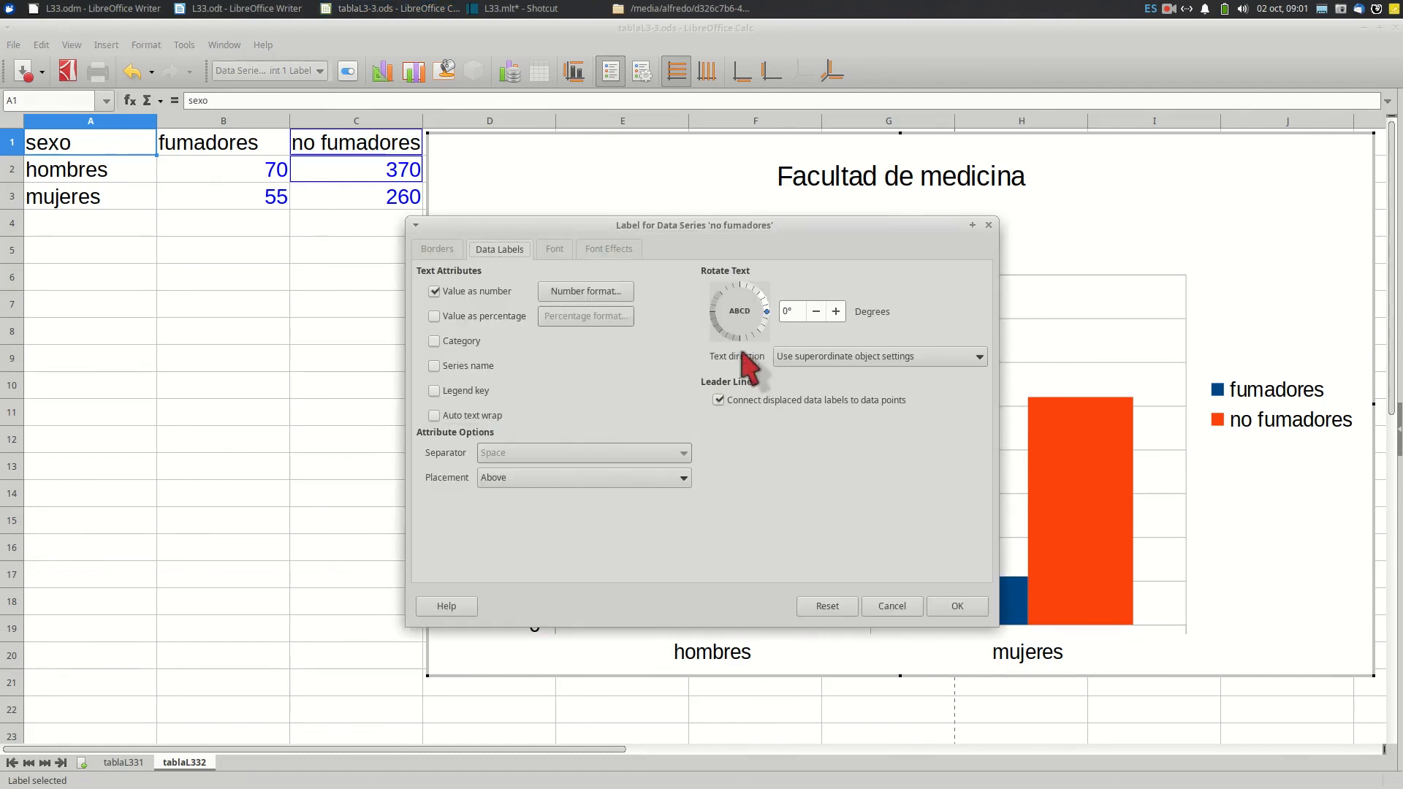
pyautogui.click(435, 316)
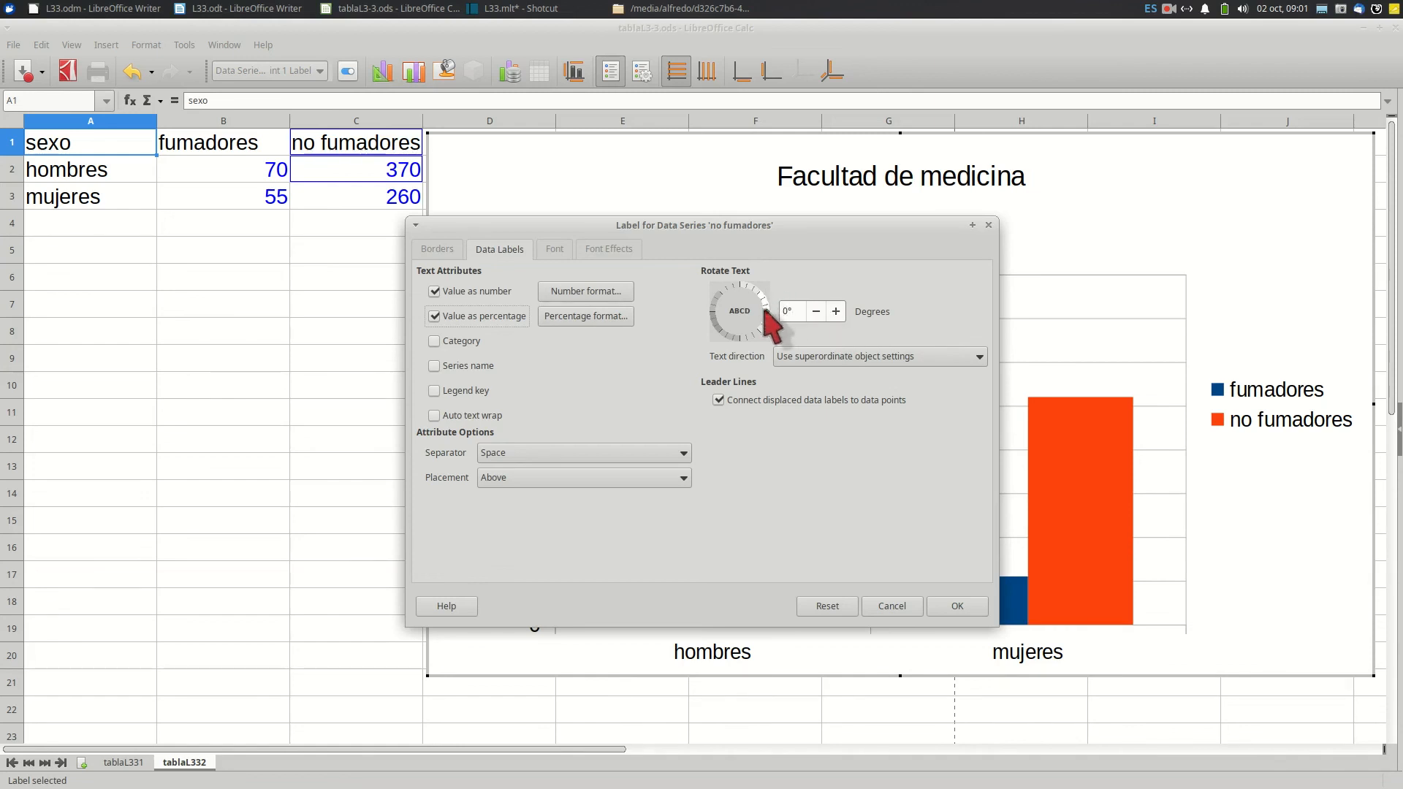
pyautogui.moveTo(766, 310); pyautogui.dragTo(747, 282)
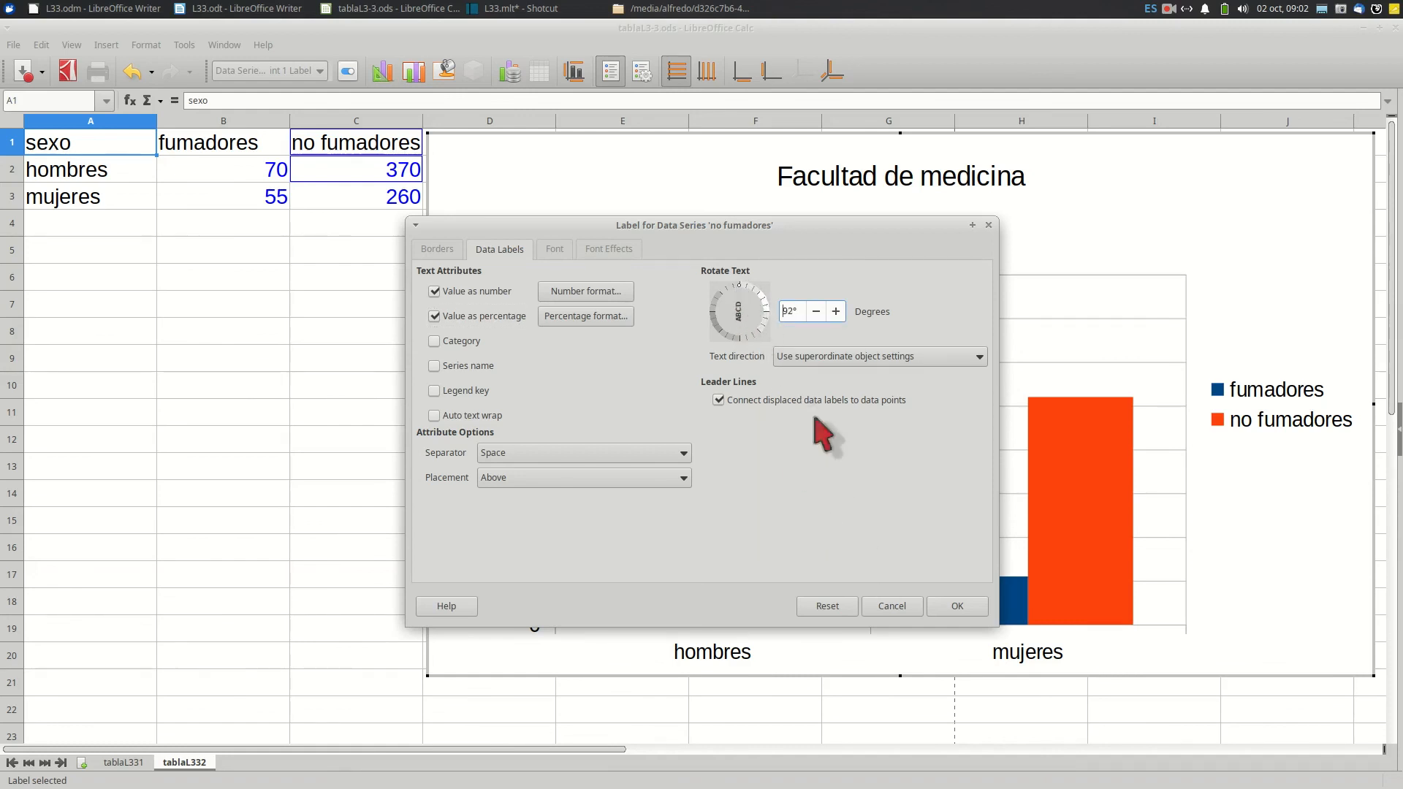
pyautogui.click(944, 607)
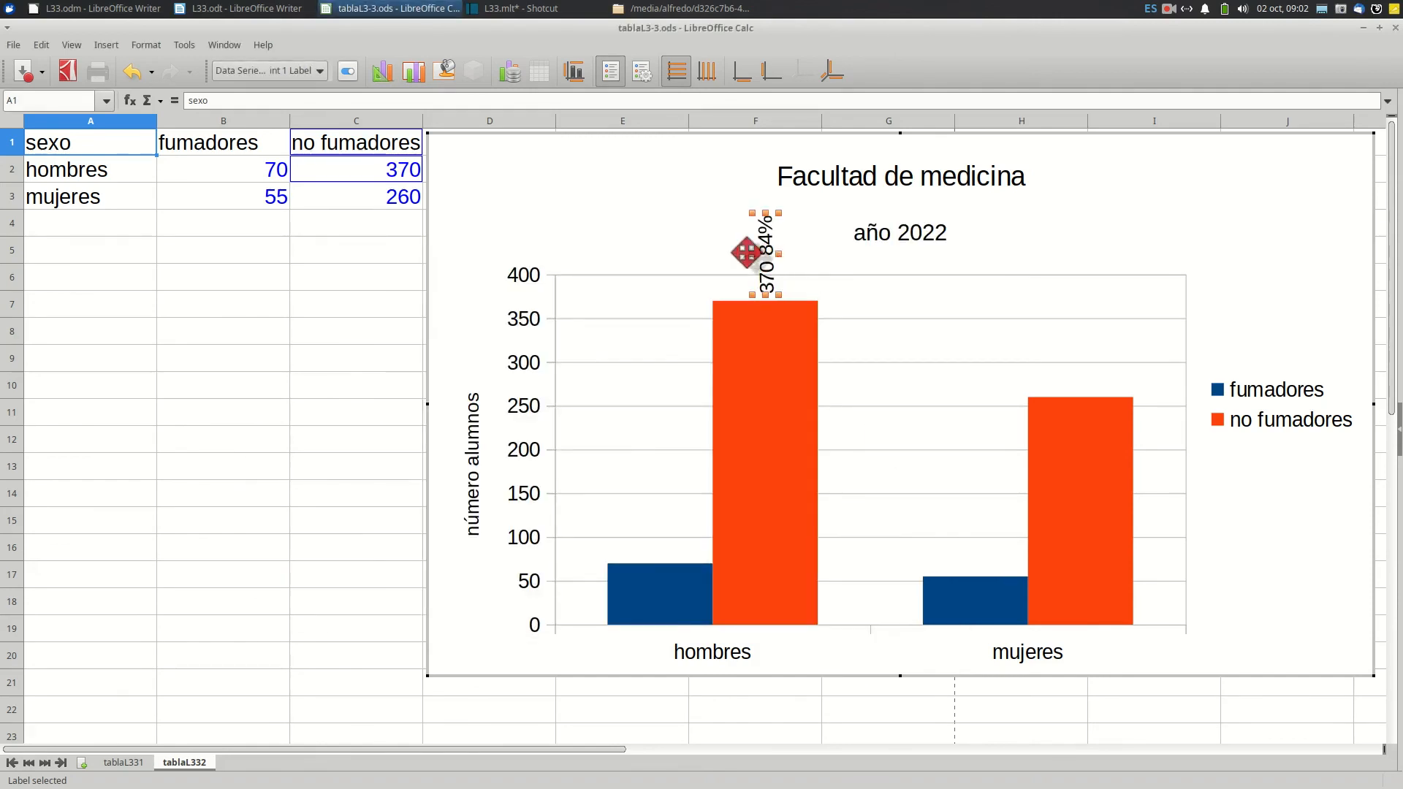
# Set the label's text rotation to 0° and move the label inside the upper end of its column.
pyautogui.moveTo(764, 243)
pyautogui.mouseDown()
pyautogui.moveTo(762, 380)
pyautogui.moveTo(754, 229)
pyautogui.moveTo(752, 263)
pyautogui.mouseUp()
pyautogui.rightClick(765, 257)
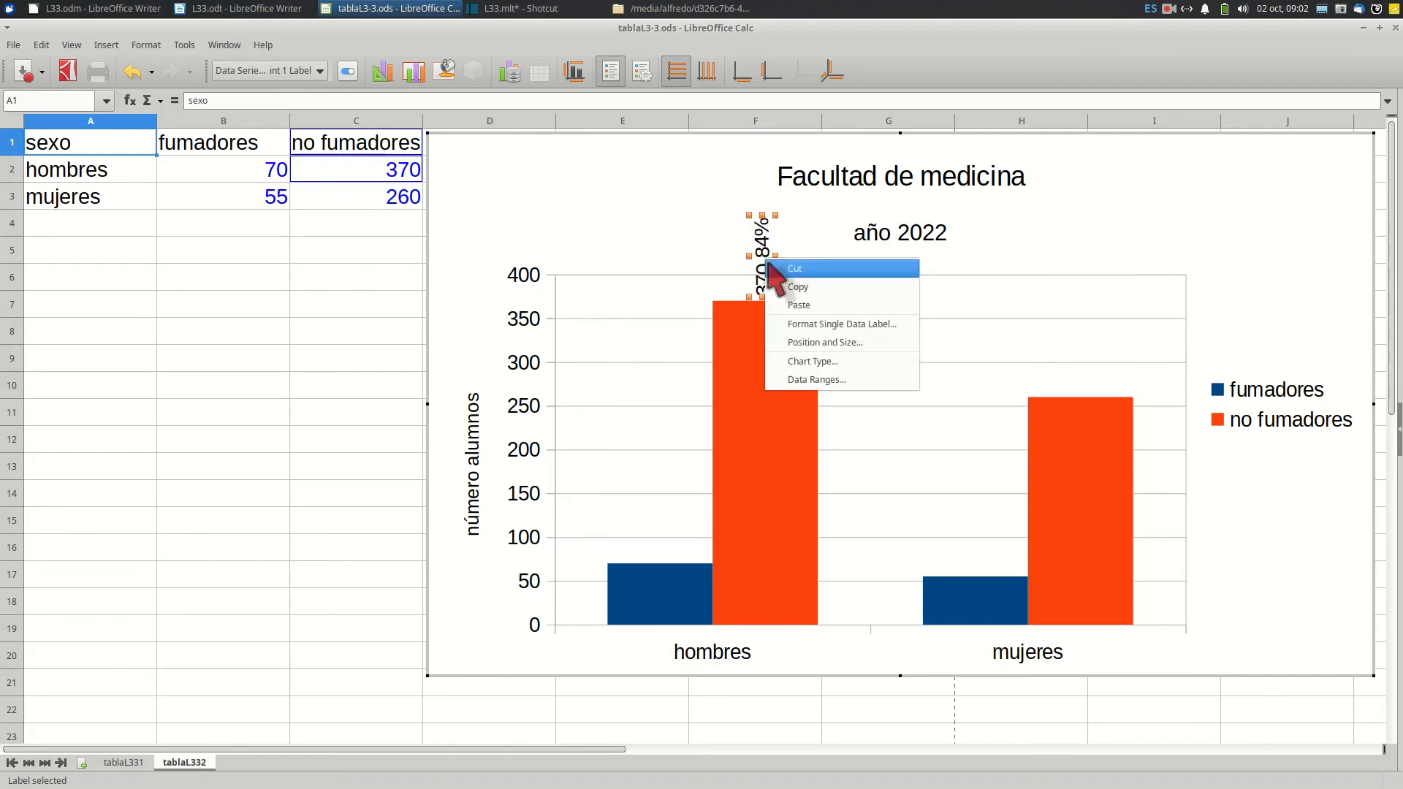
pyautogui.click(804, 323)
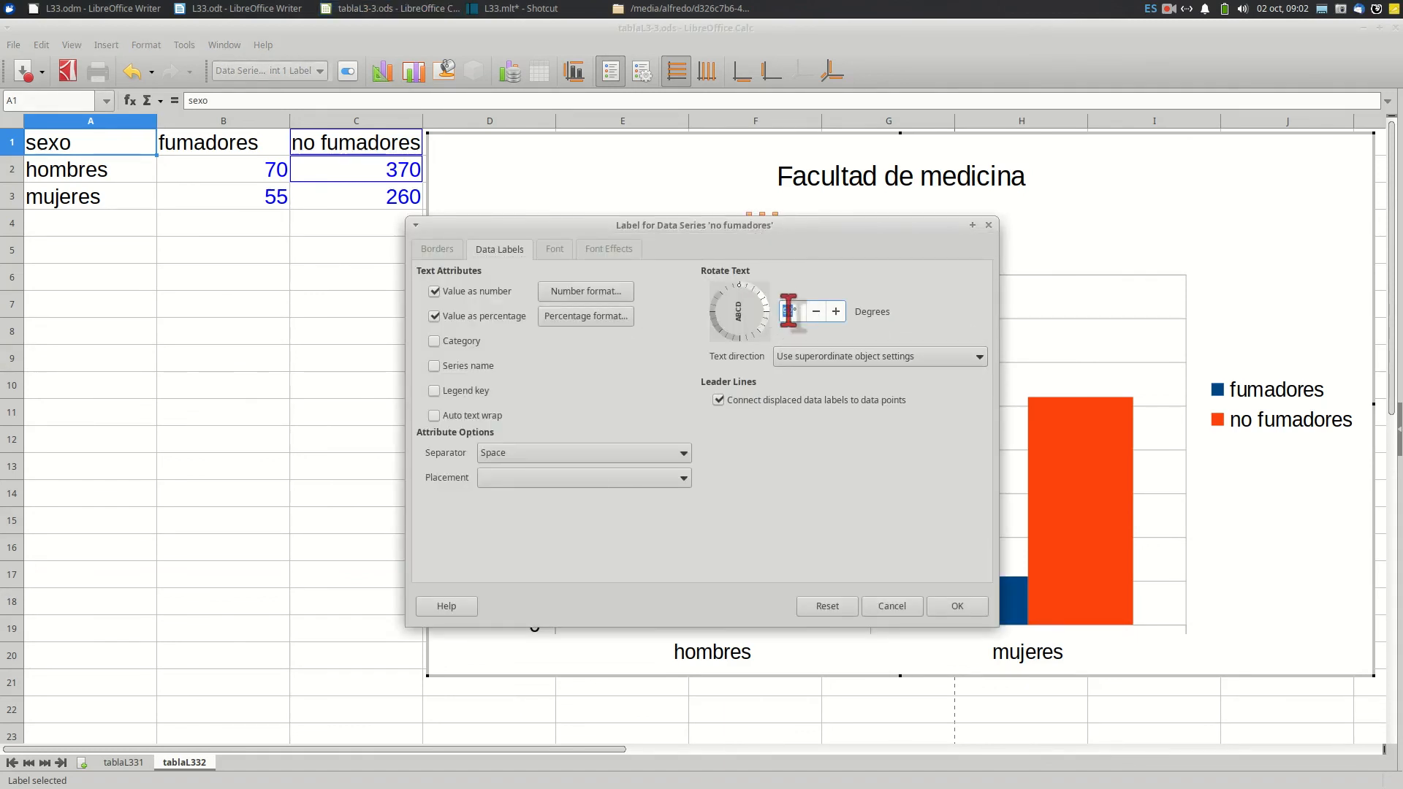
pyautogui.write('0')
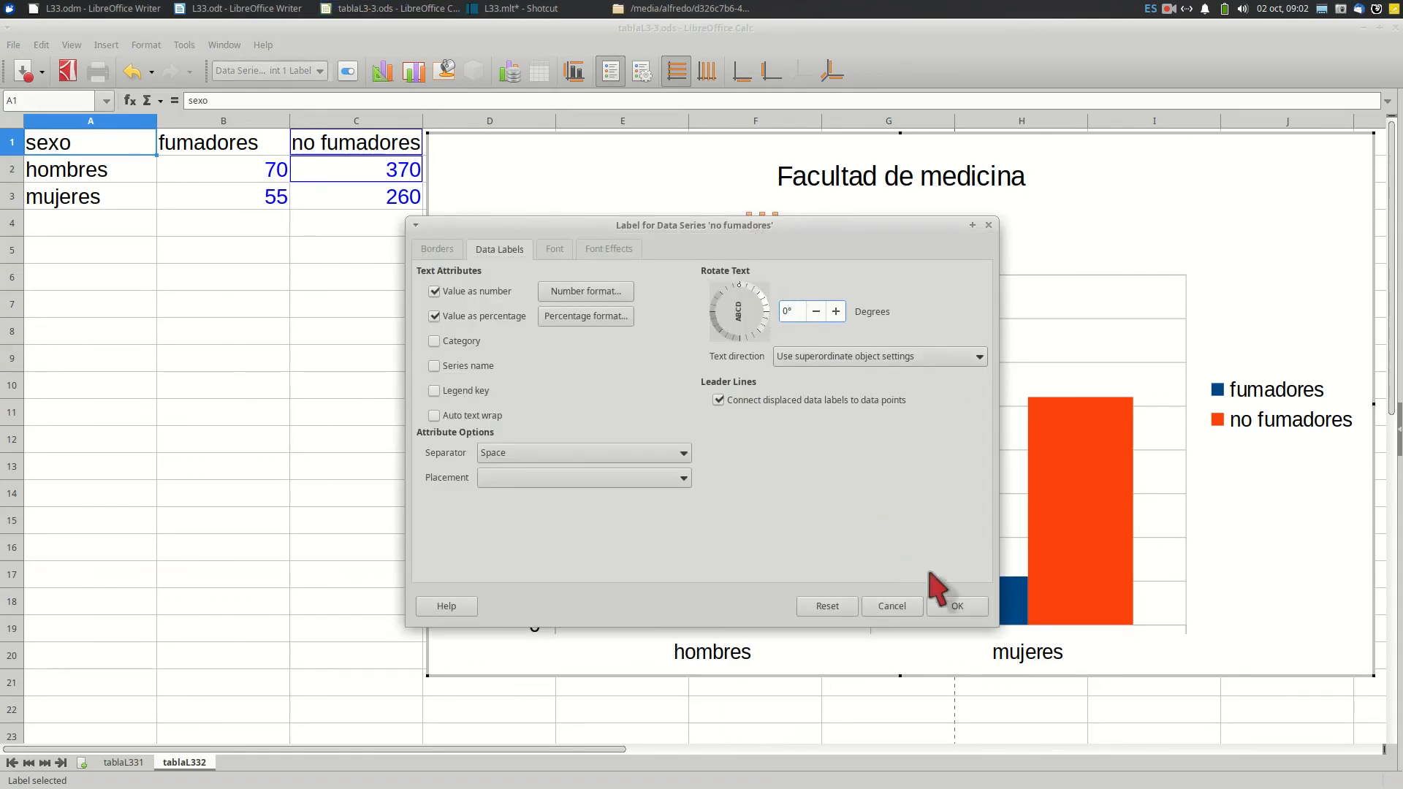
pyautogui.click(961, 606)
pyautogui.moveTo(760, 284); pyautogui.dragTo(761, 334)
pyautogui.click(648, 188)
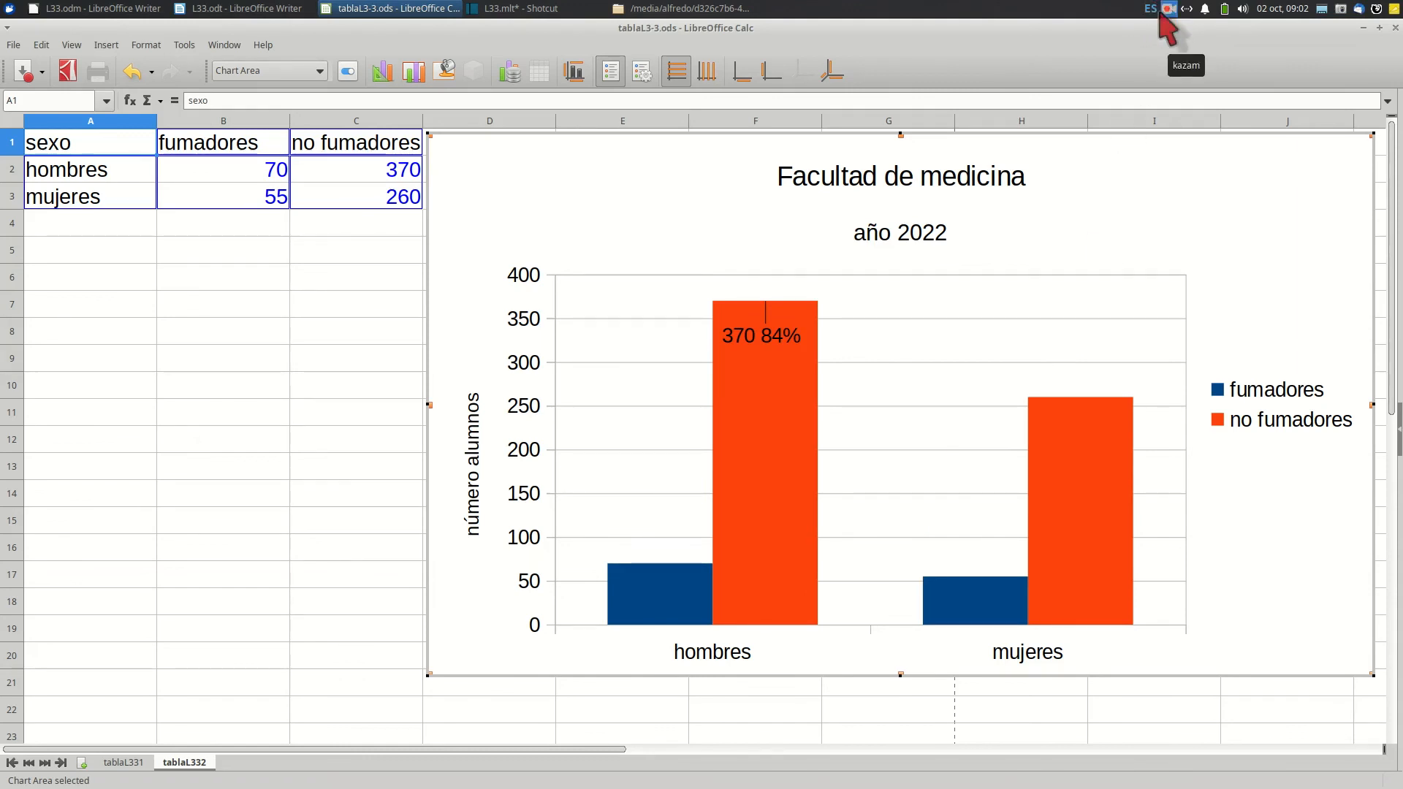
# Change the area color of the whole no fumadores data series to red (ff0000).
pyautogui.rightClick(799, 413)
pyautogui.click(774, 414)
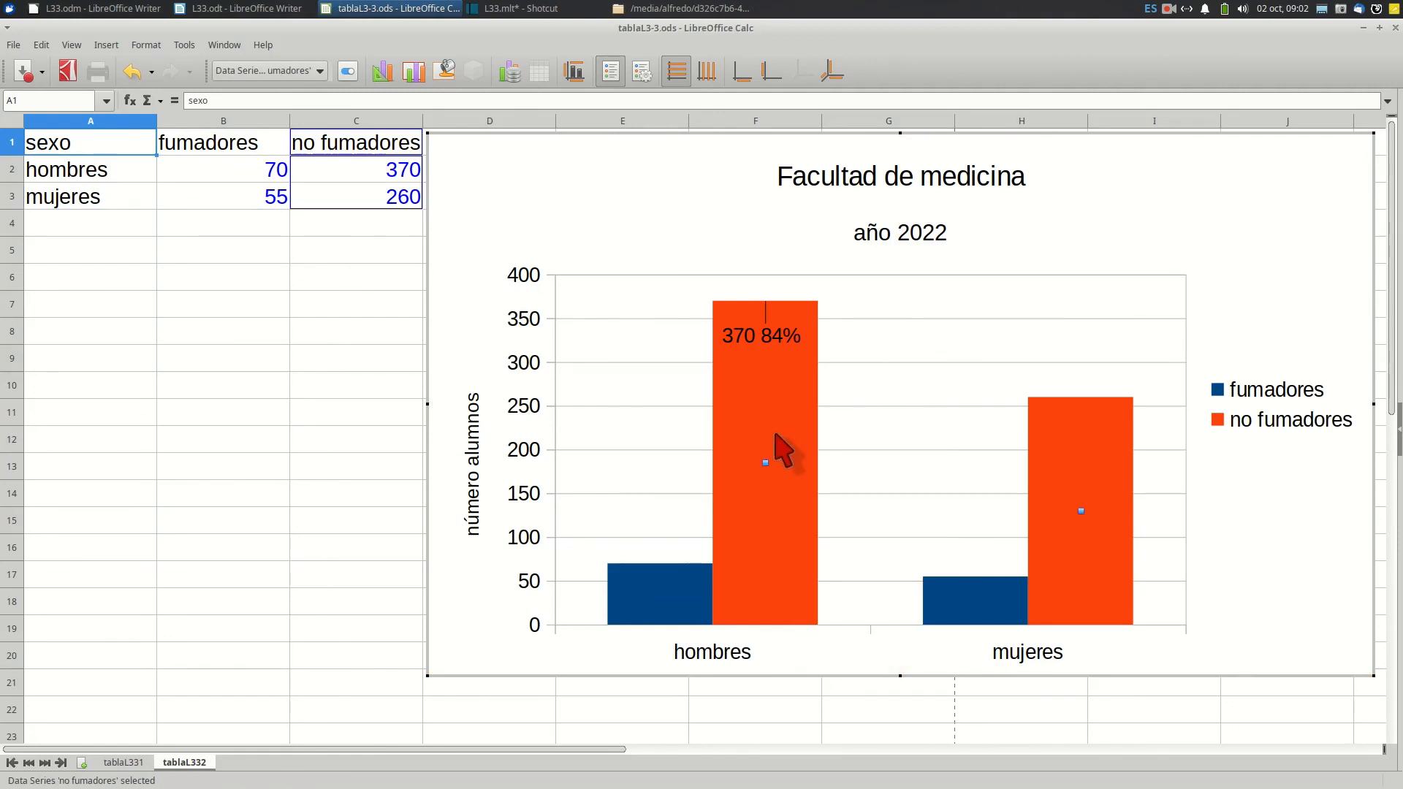
pyautogui.rightClick(779, 420)
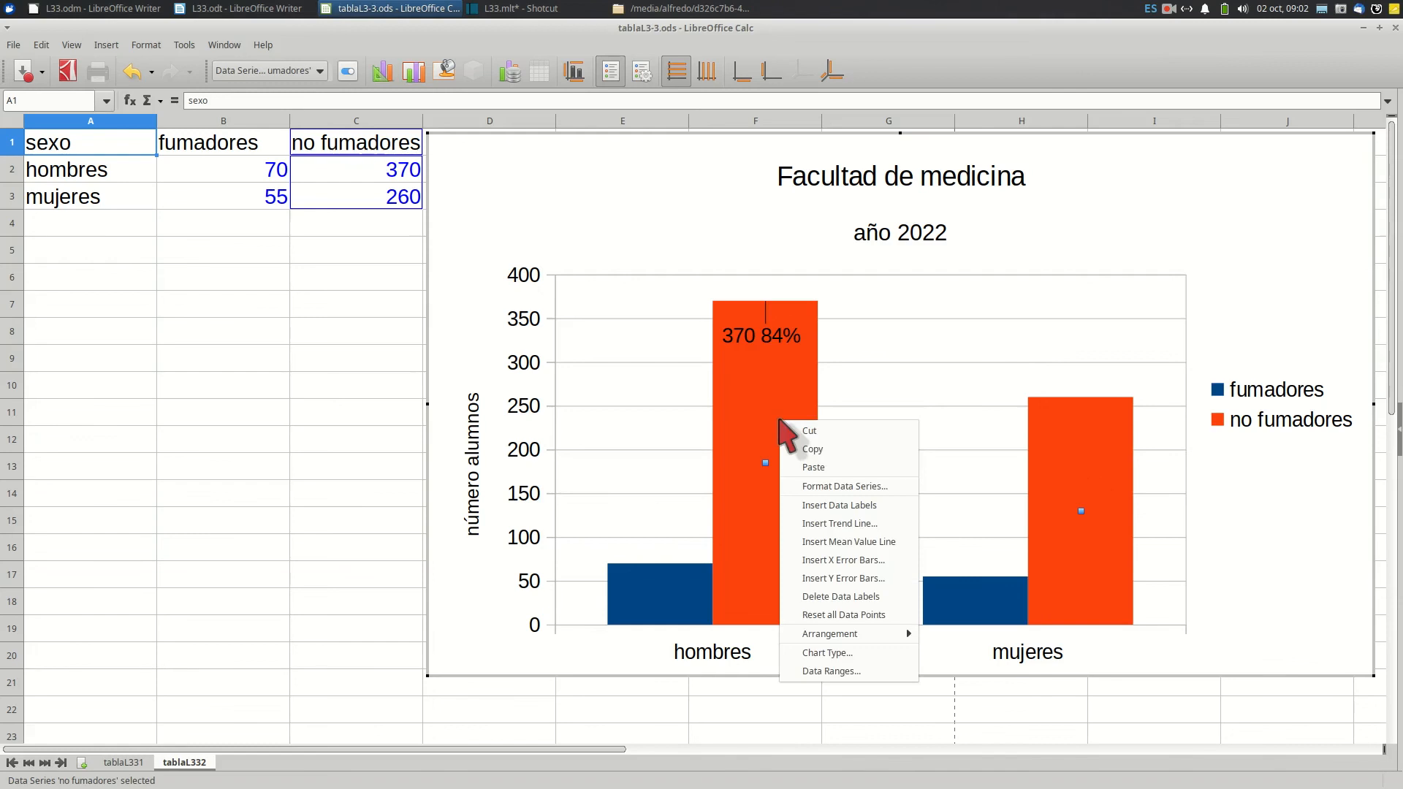
pyautogui.click(798, 483)
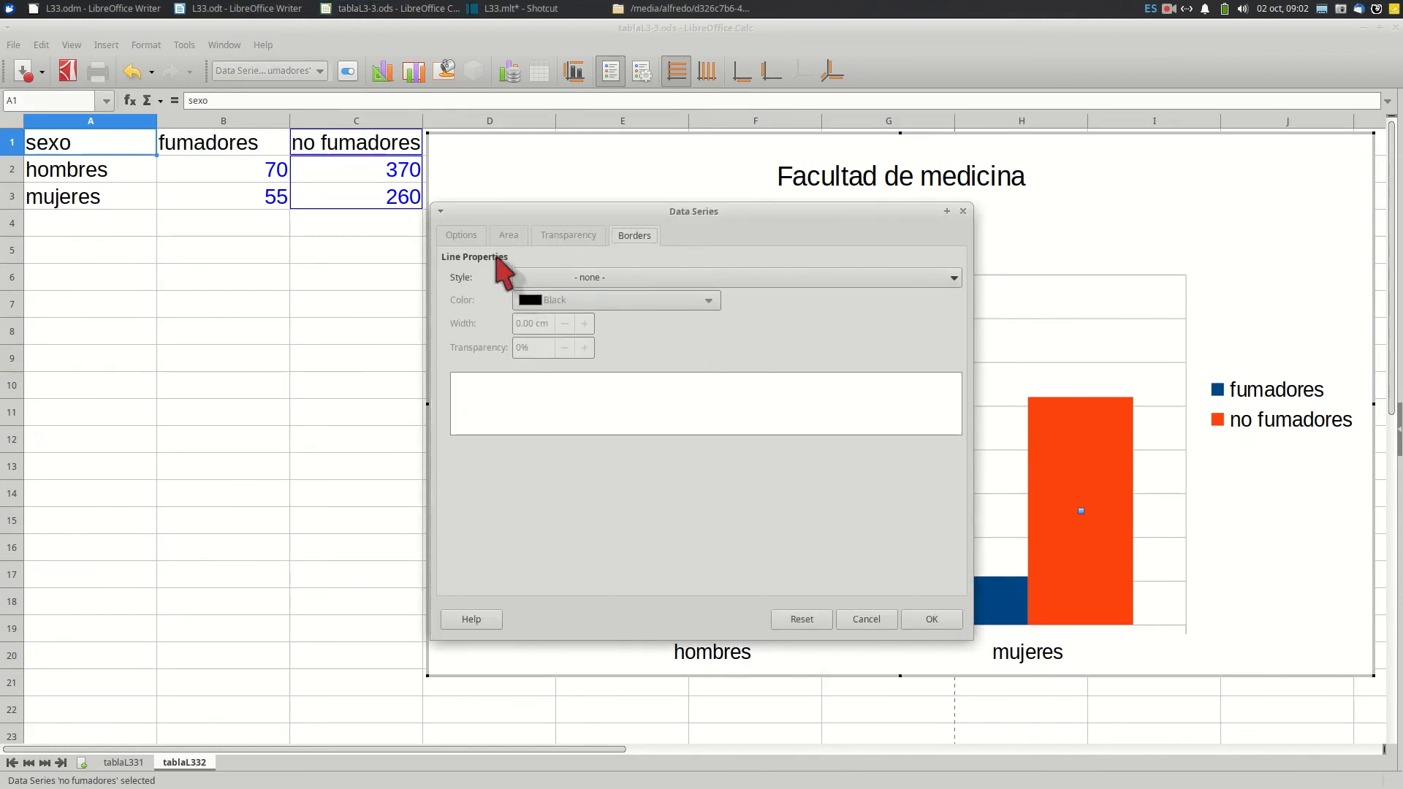
pyautogui.click(510, 237)
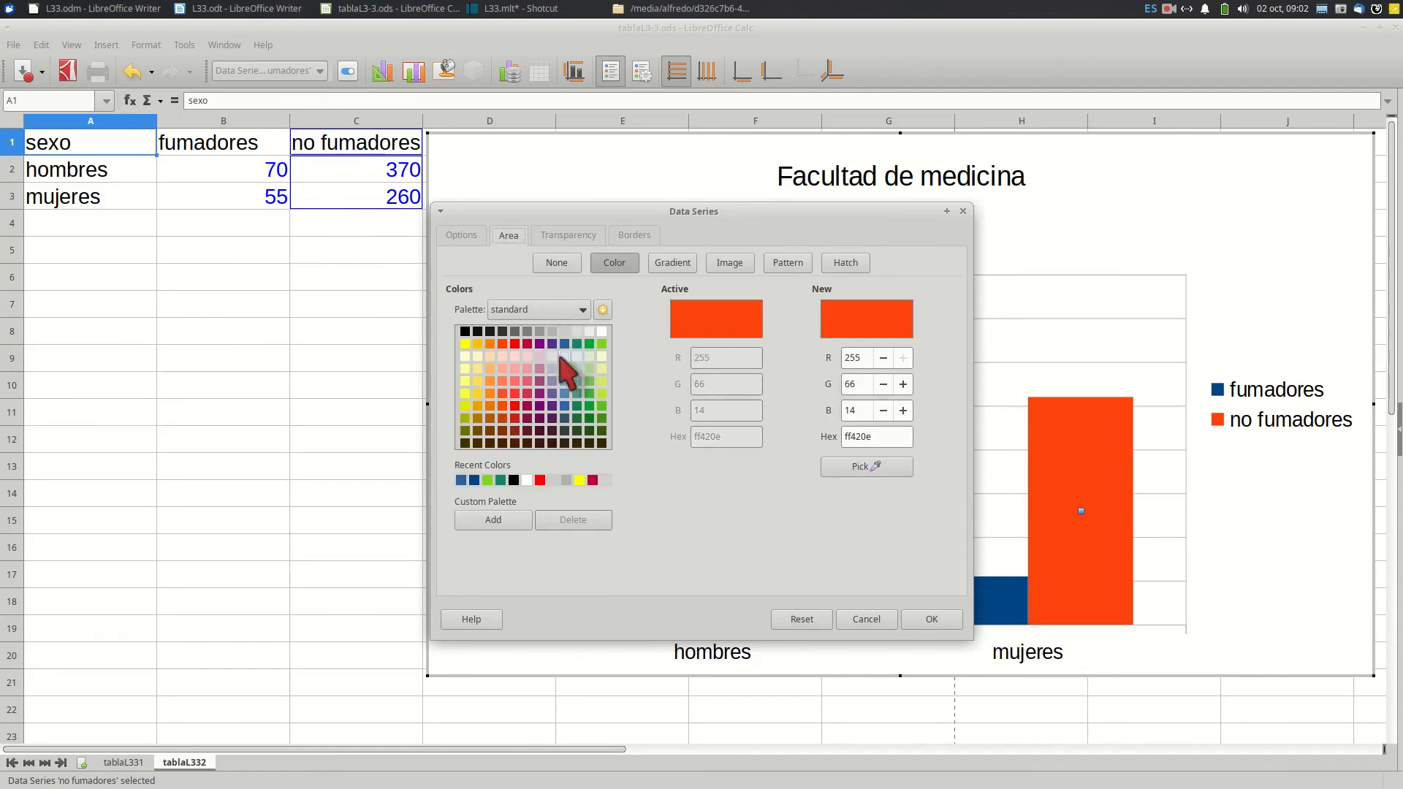
pyautogui.click(515, 343)
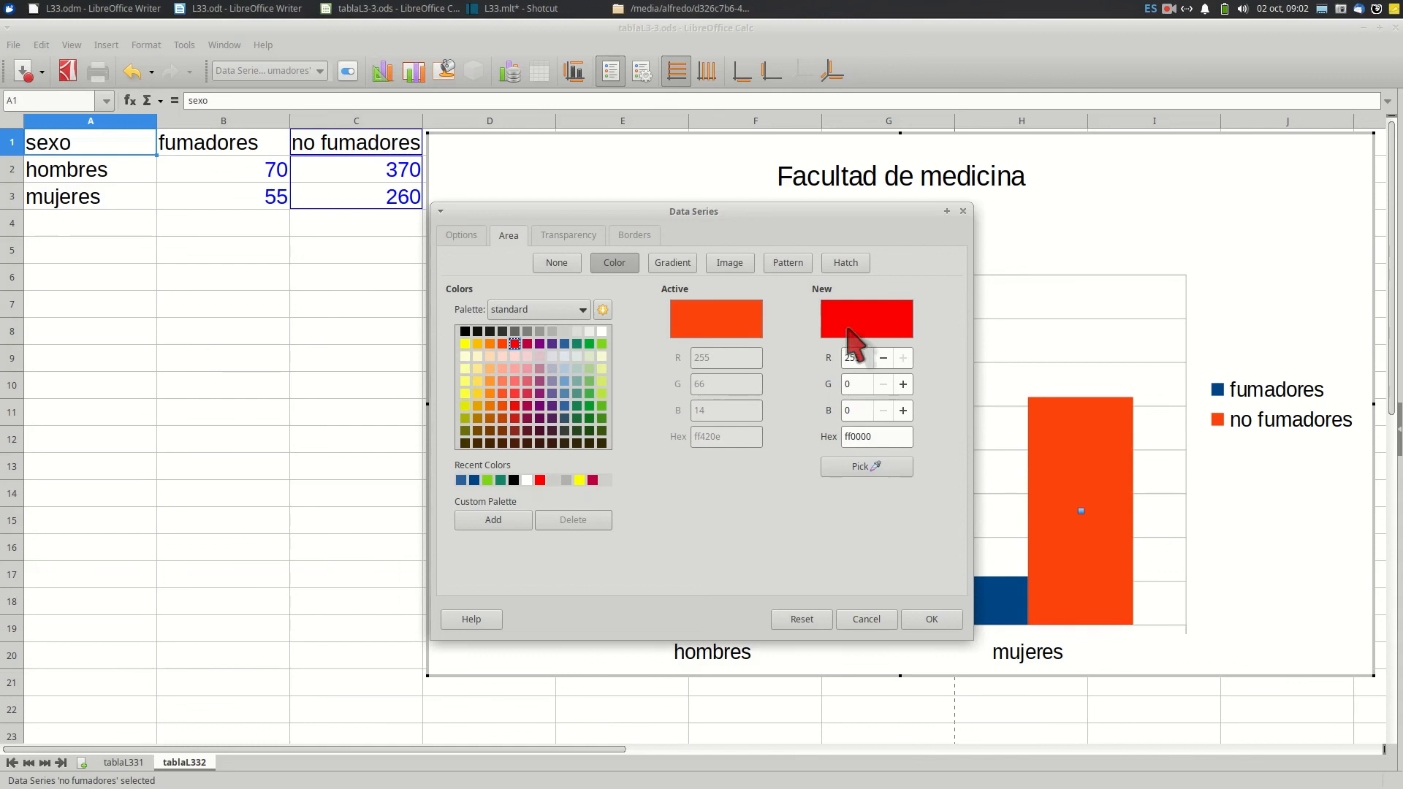
pyautogui.click(933, 619)
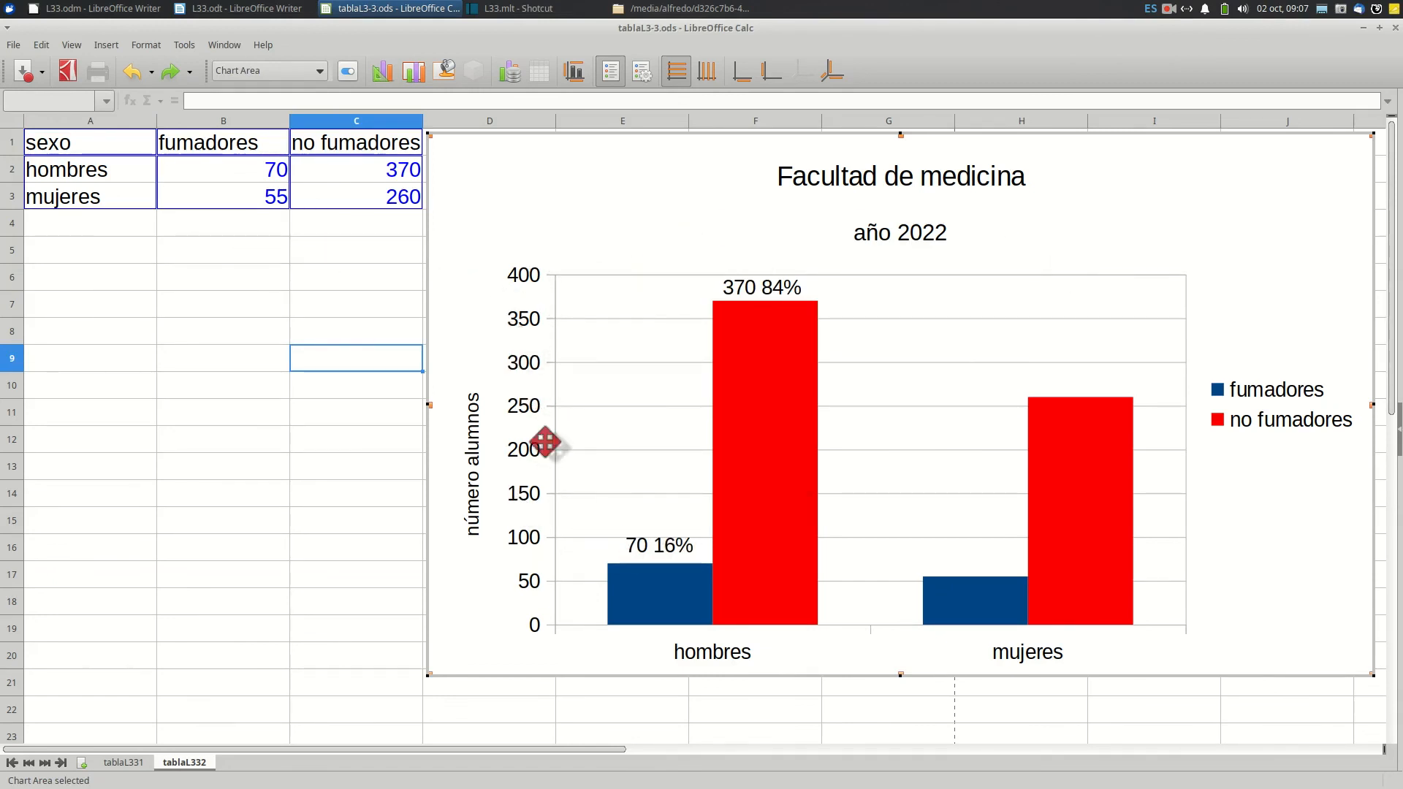
# Change the chart type from column to Bar in the Normal variant.
pyautogui.rightClick(515, 212)
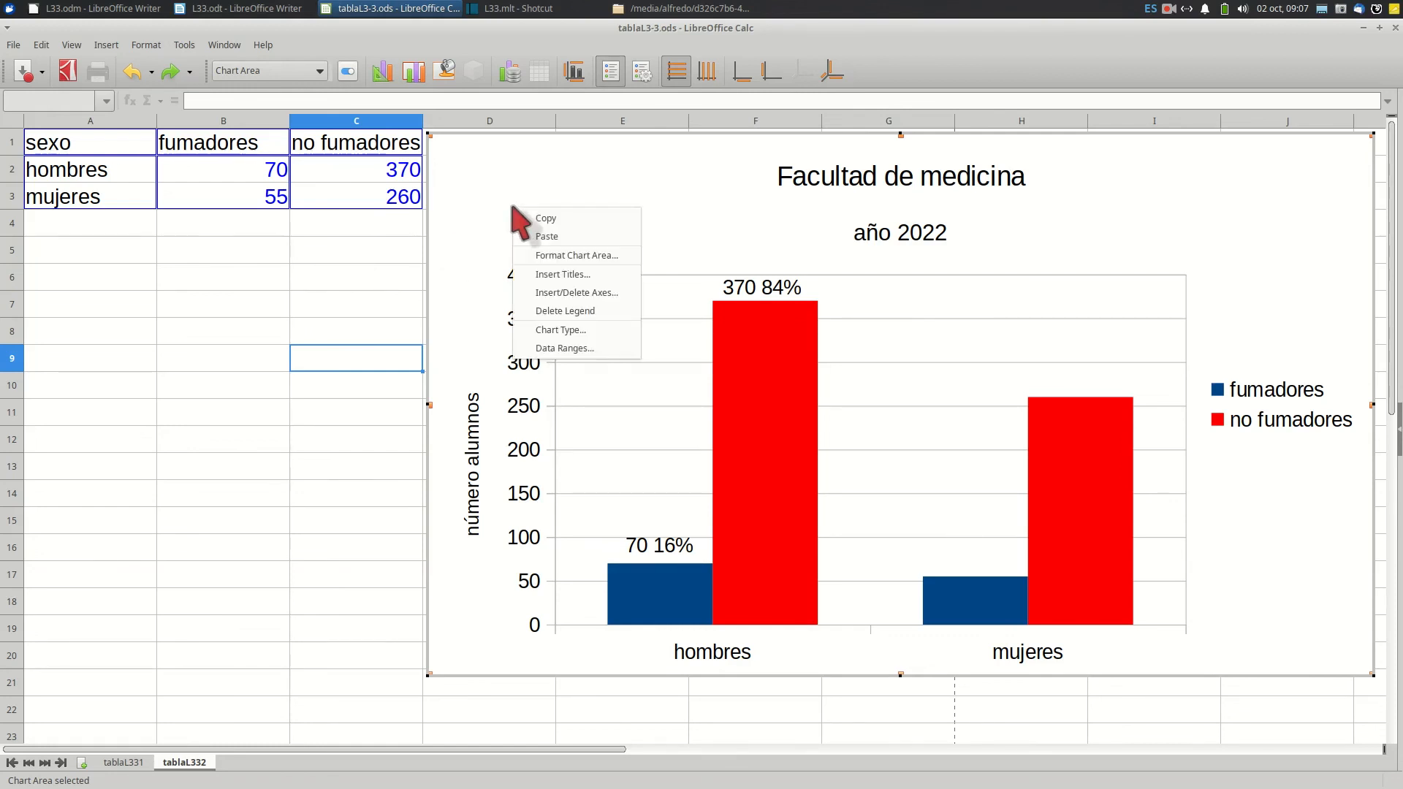
pyautogui.click(561, 331)
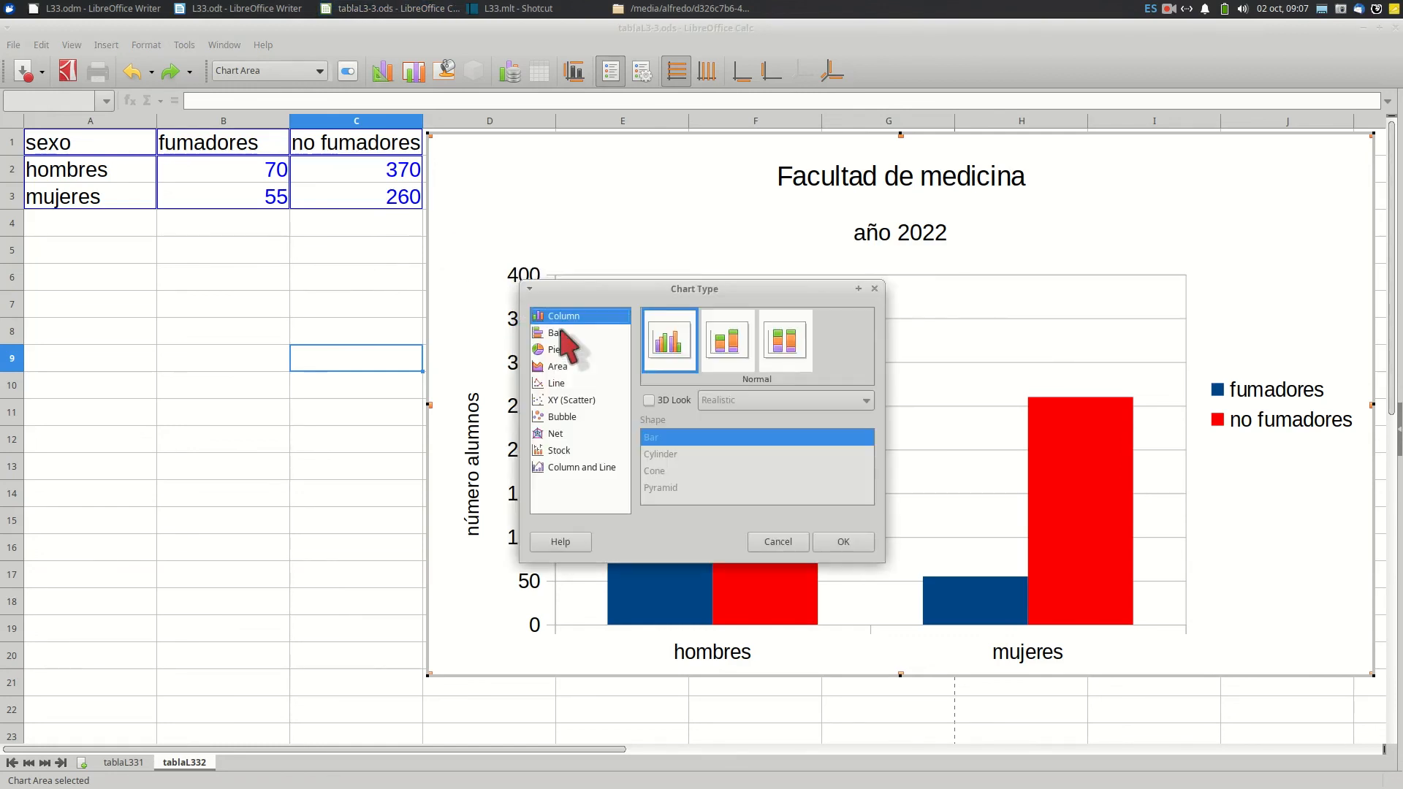
pyautogui.click(564, 333)
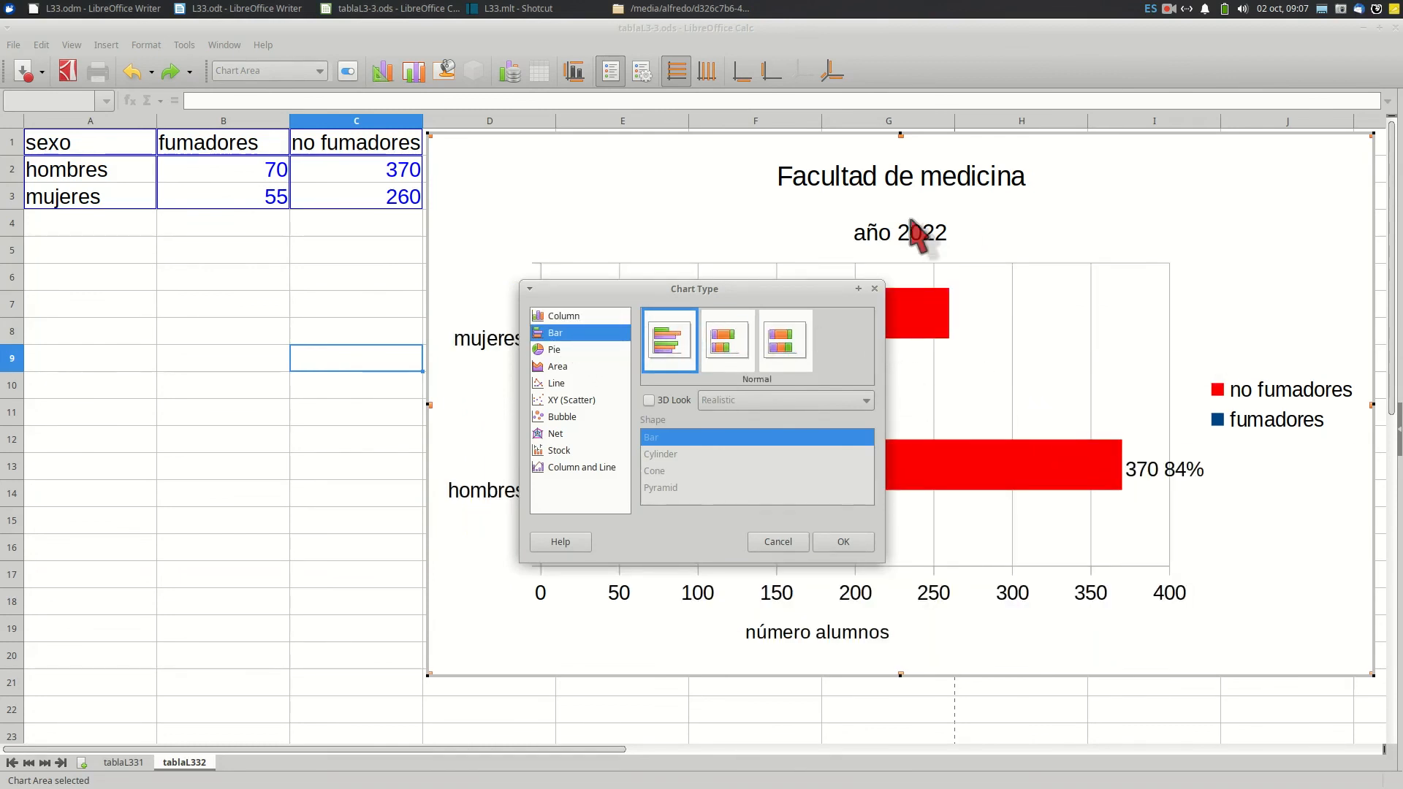
pyautogui.click(844, 541)
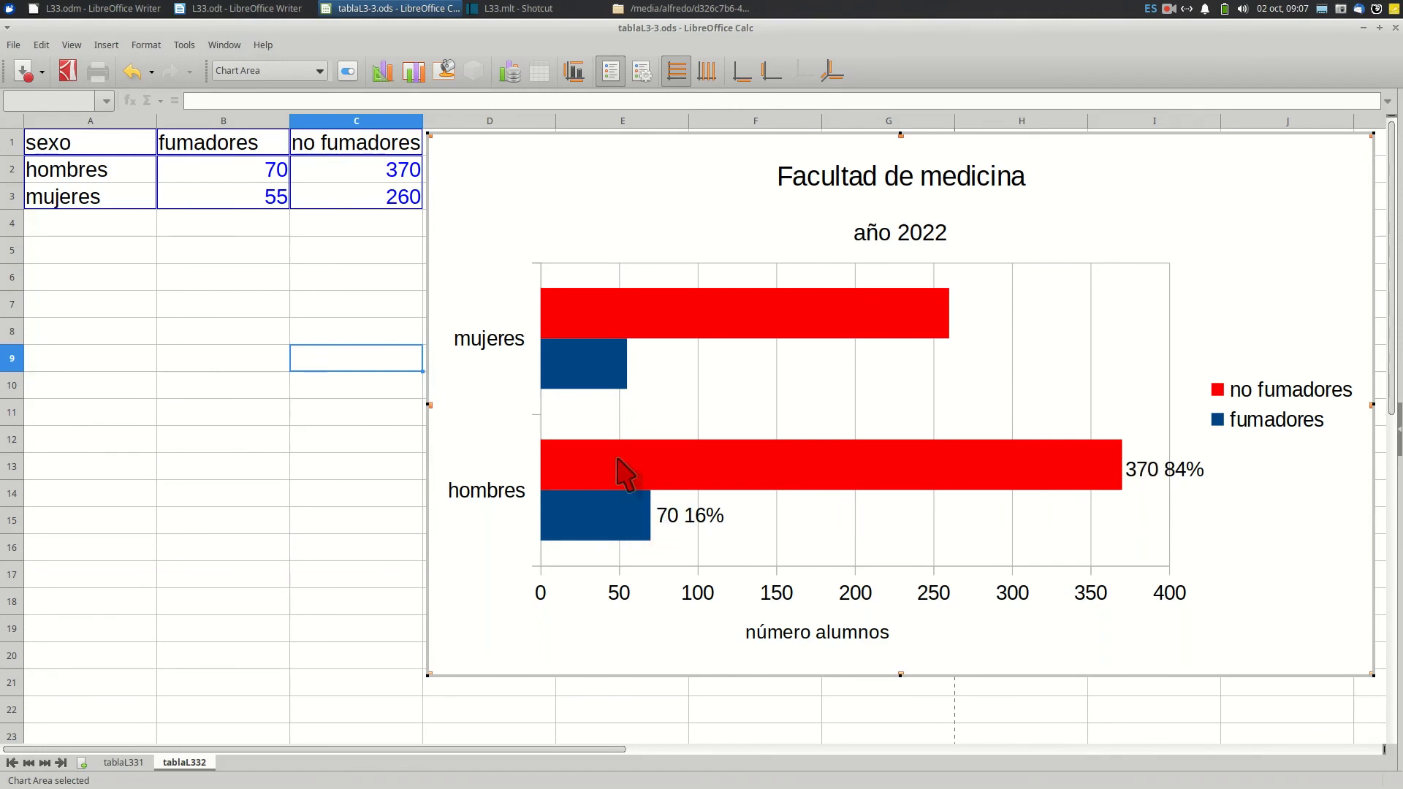
pyautogui.click(593, 380)
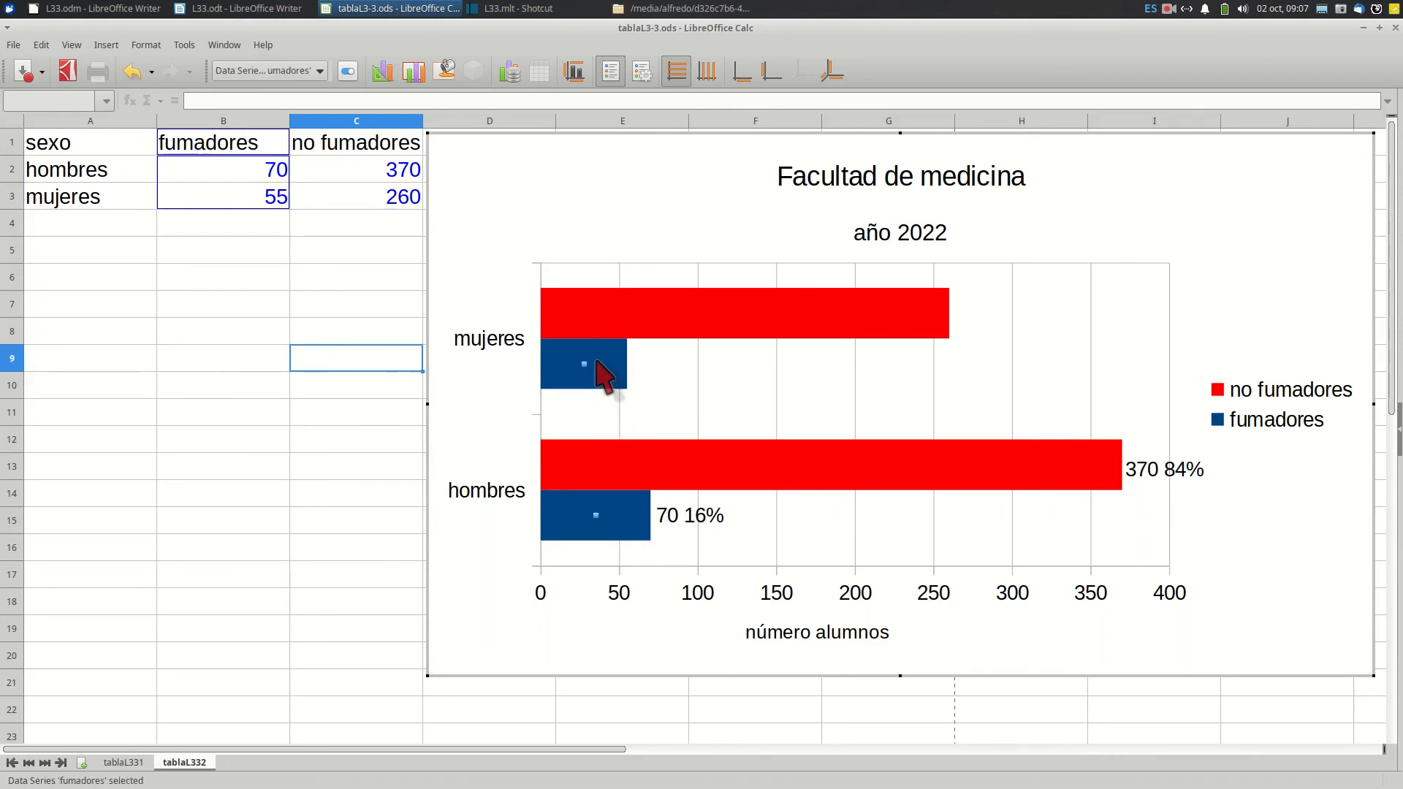
pyautogui.doubleClick(598, 365)
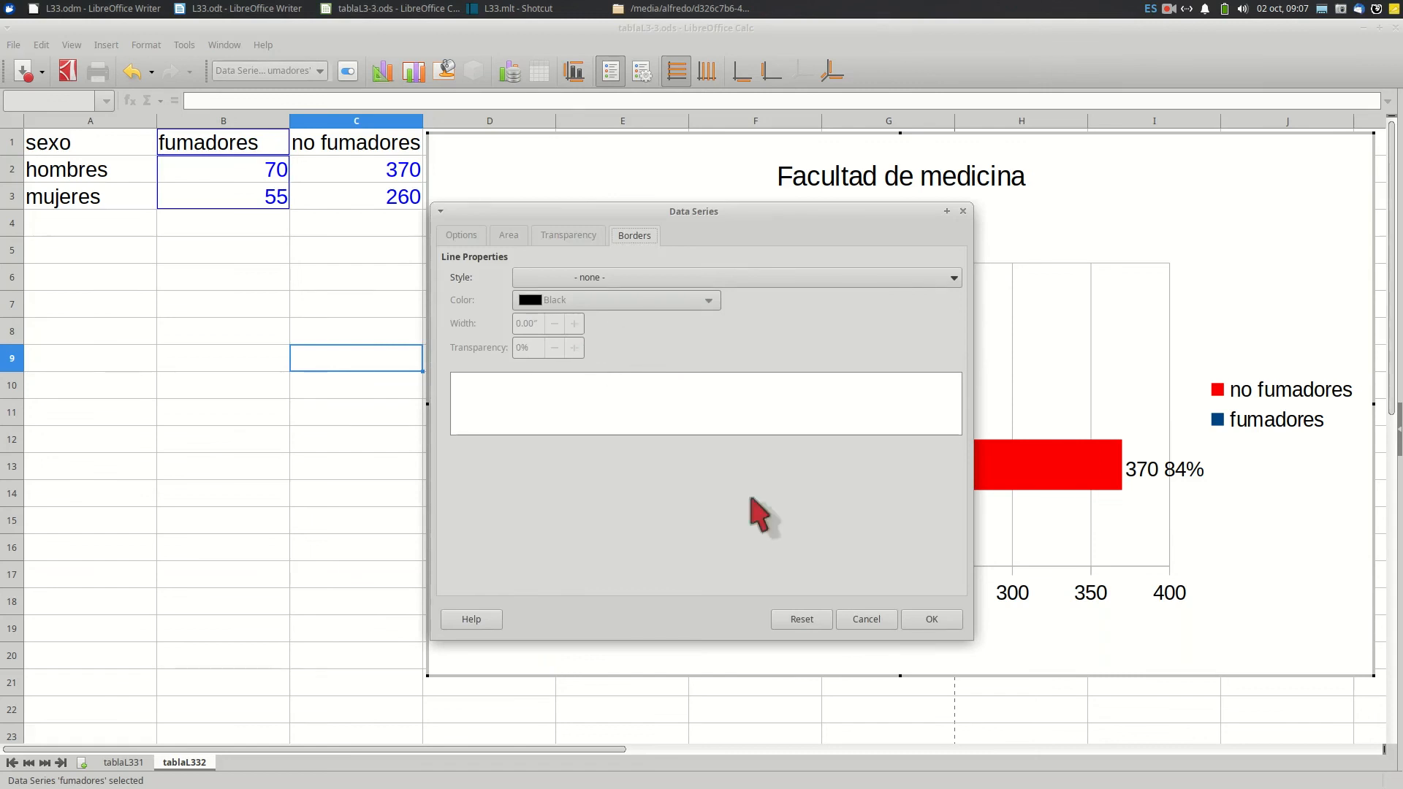
pyautogui.click(867, 619)
# Add a single data label to the mujeres bar of the no fumadores series.
pyautogui.click(581, 317)
pyautogui.click(581, 318)
pyautogui.rightClick(581, 319)
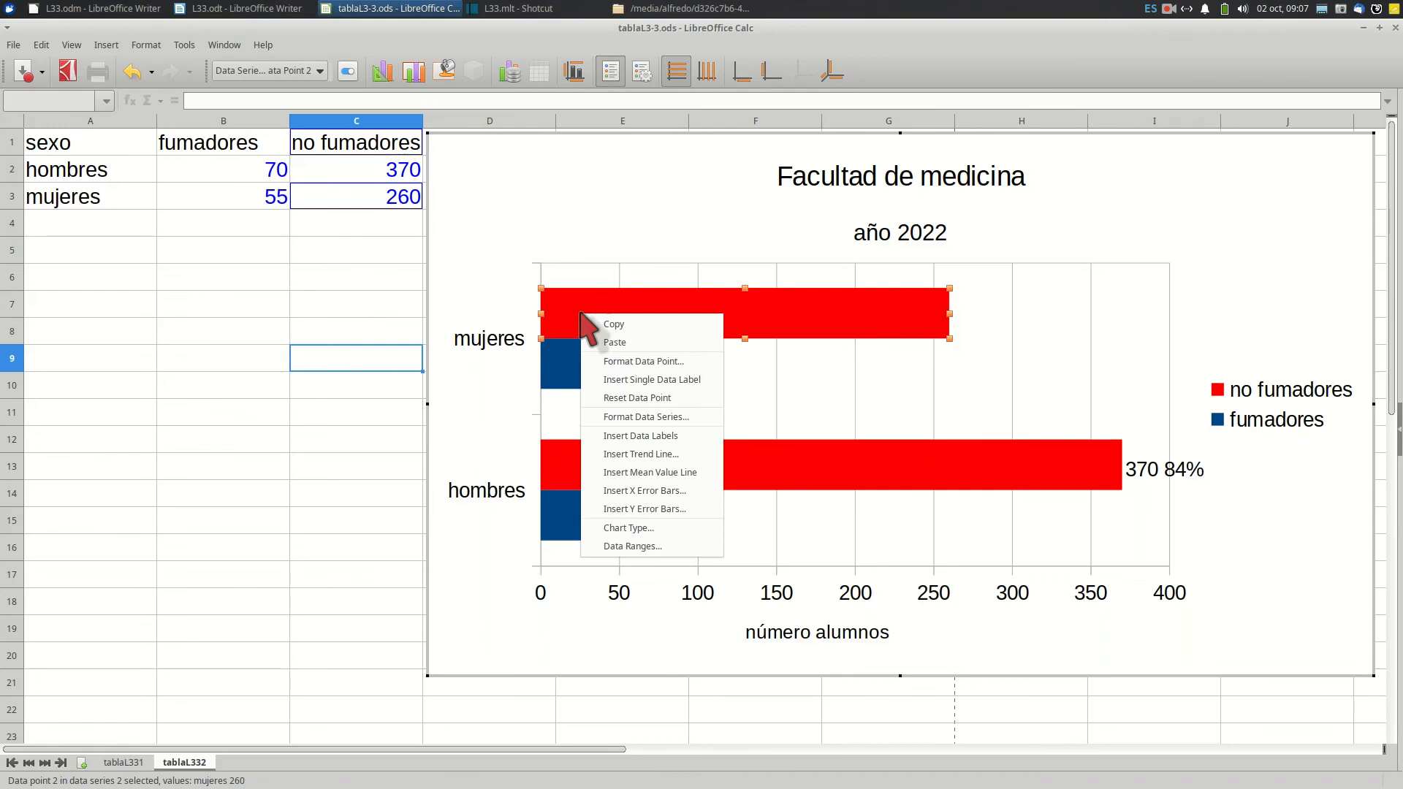
pyautogui.click(621, 380)
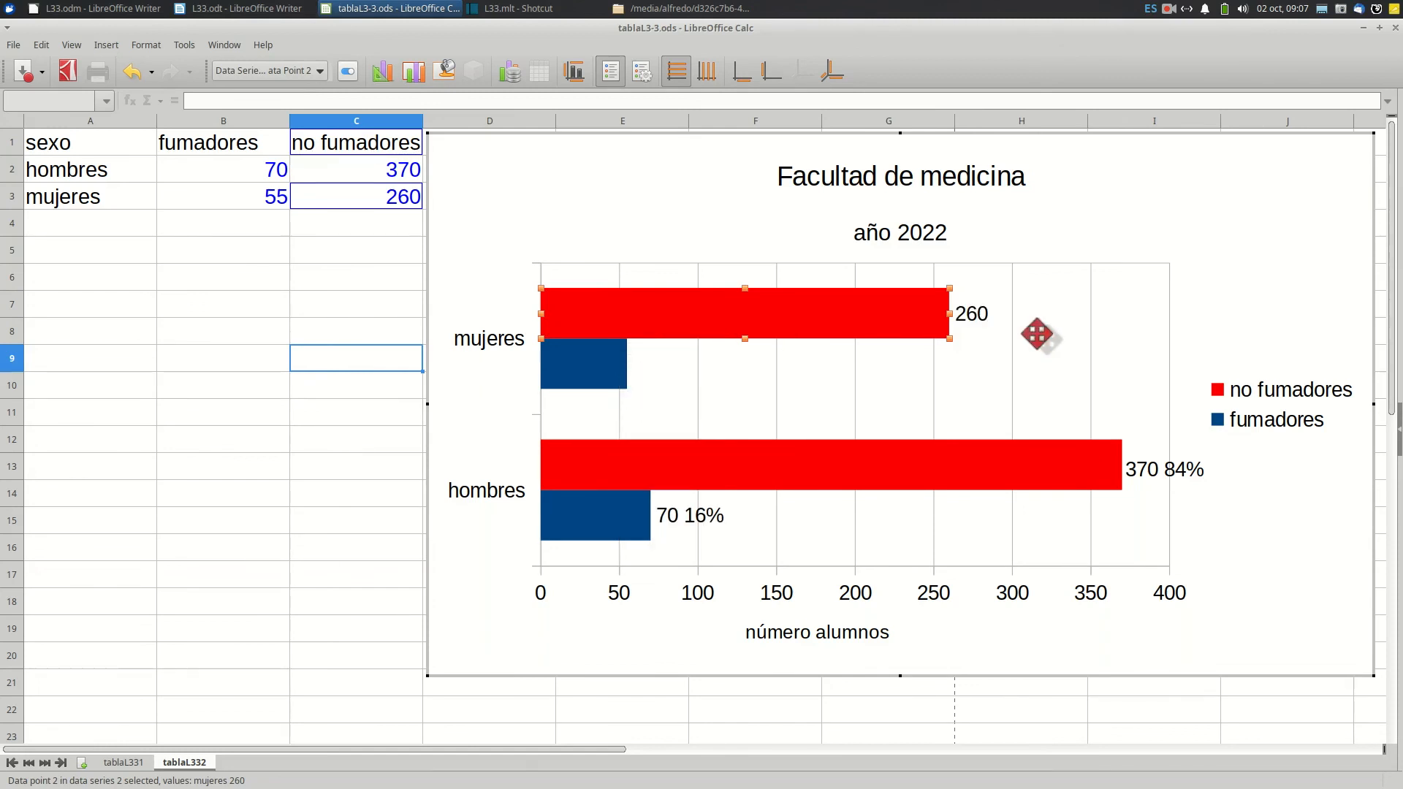
# Show the mujeres no fumadores label's value also as percentage with a New line separator, and move the label slightly away from its bar.
pyautogui.click(971, 318)
pyautogui.click(972, 319)
pyautogui.rightClick(972, 313)
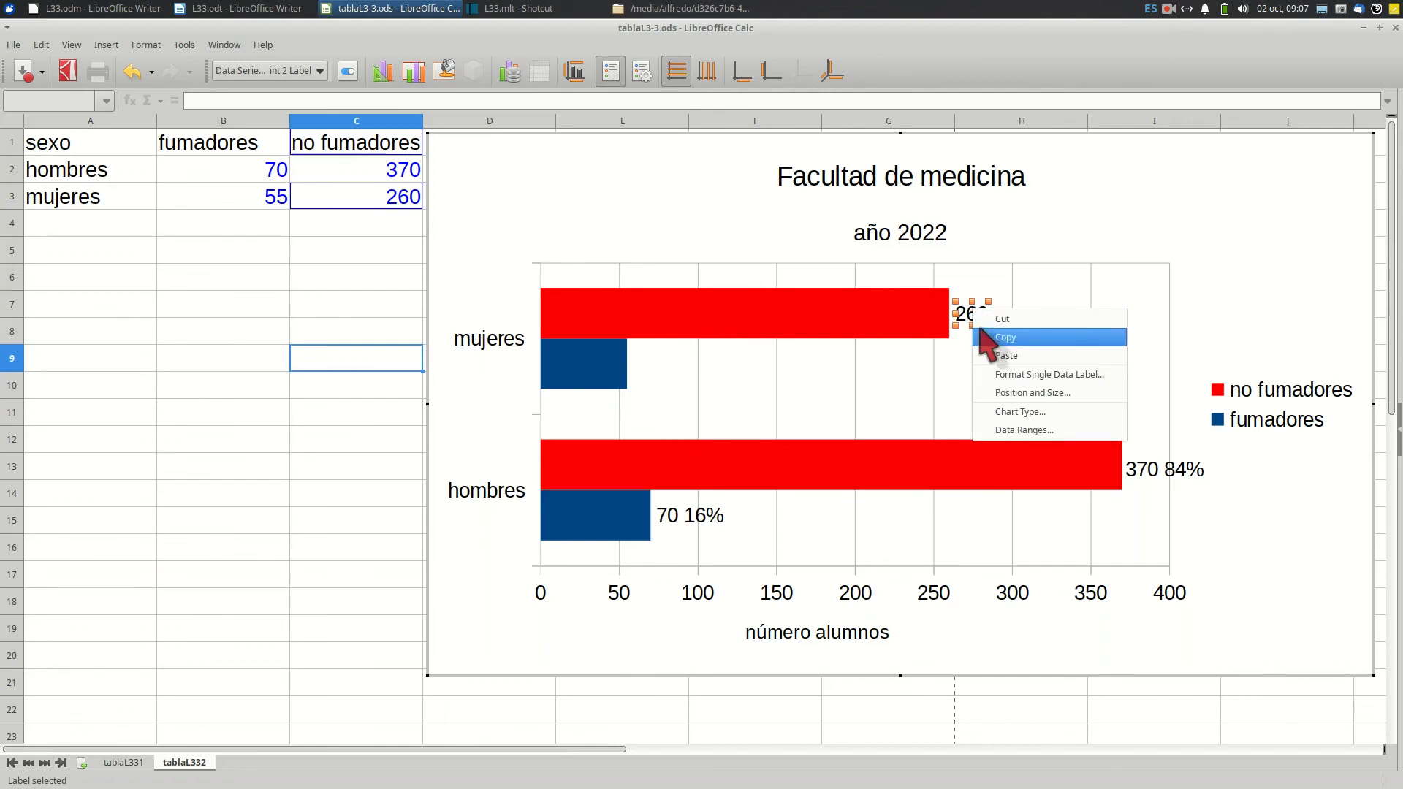
pyautogui.click(1009, 376)
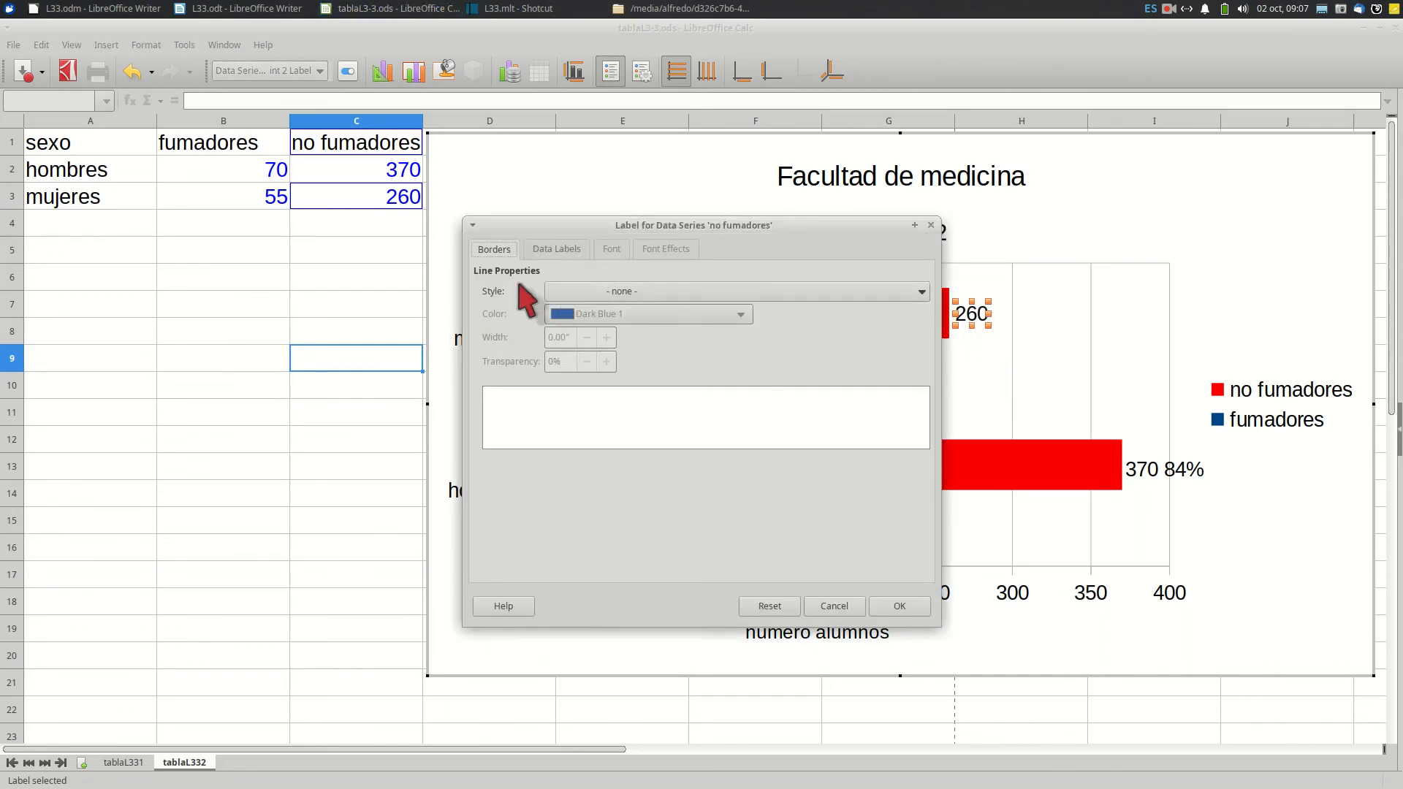
pyautogui.click(541, 250)
pyautogui.click(492, 316)
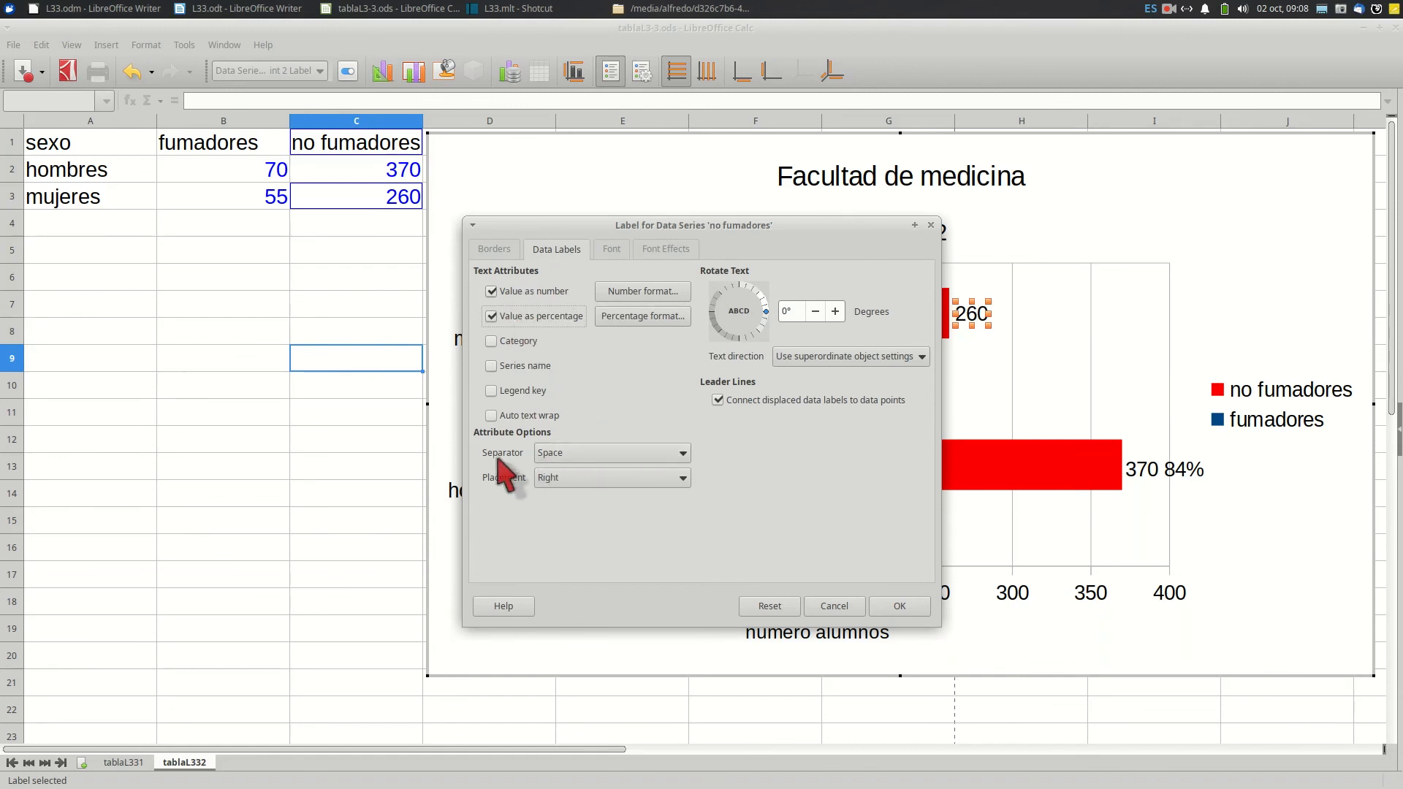
pyautogui.click(610, 453)
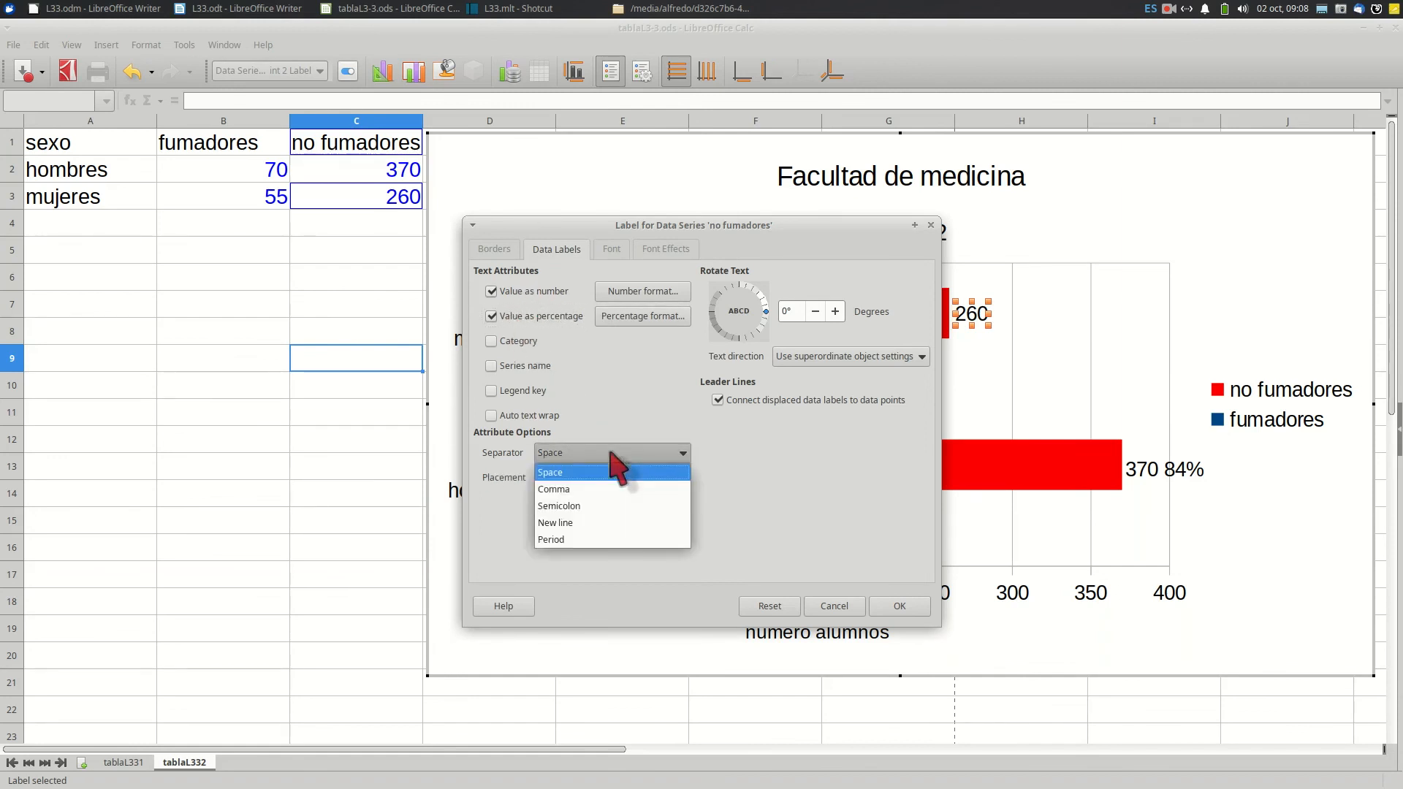
pyautogui.click(585, 524)
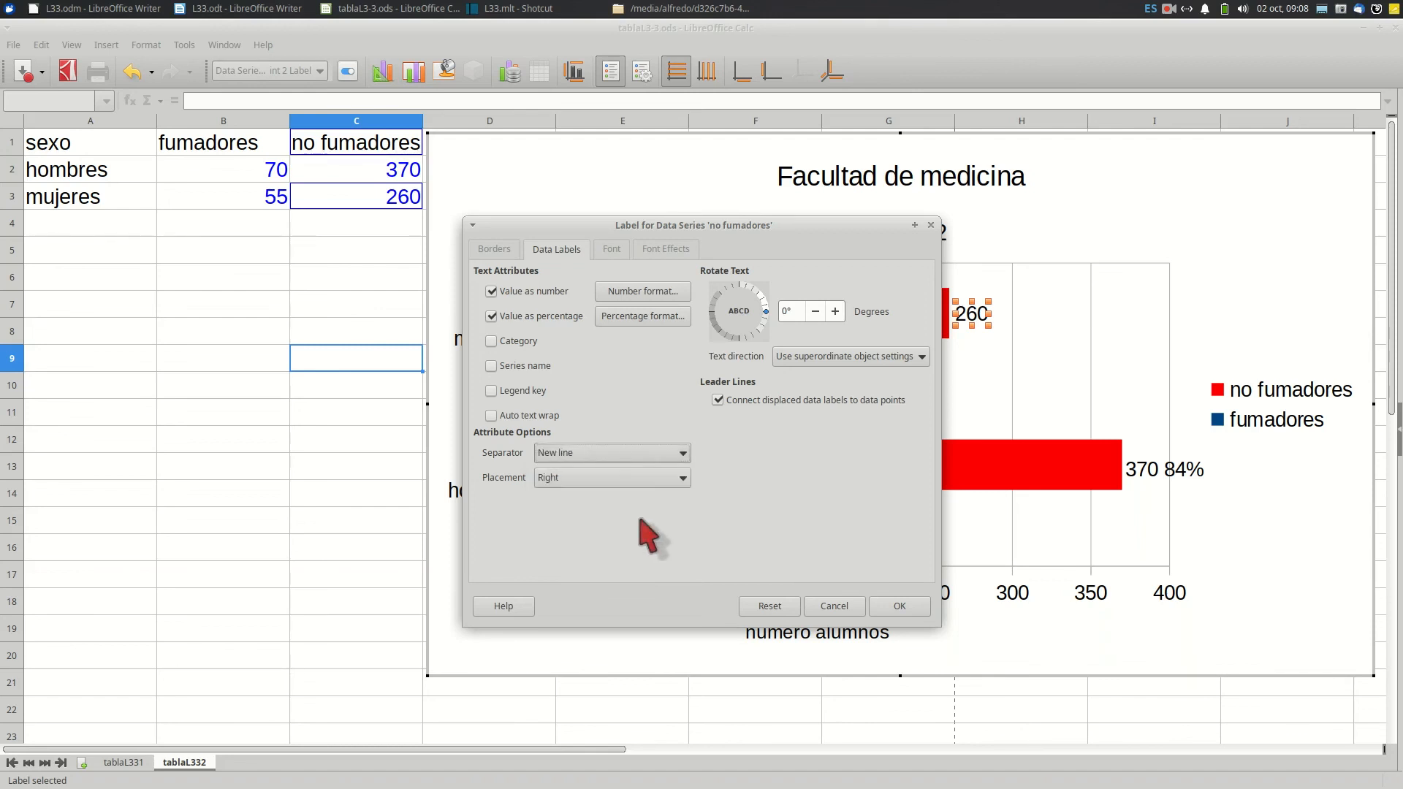
pyautogui.click(899, 606)
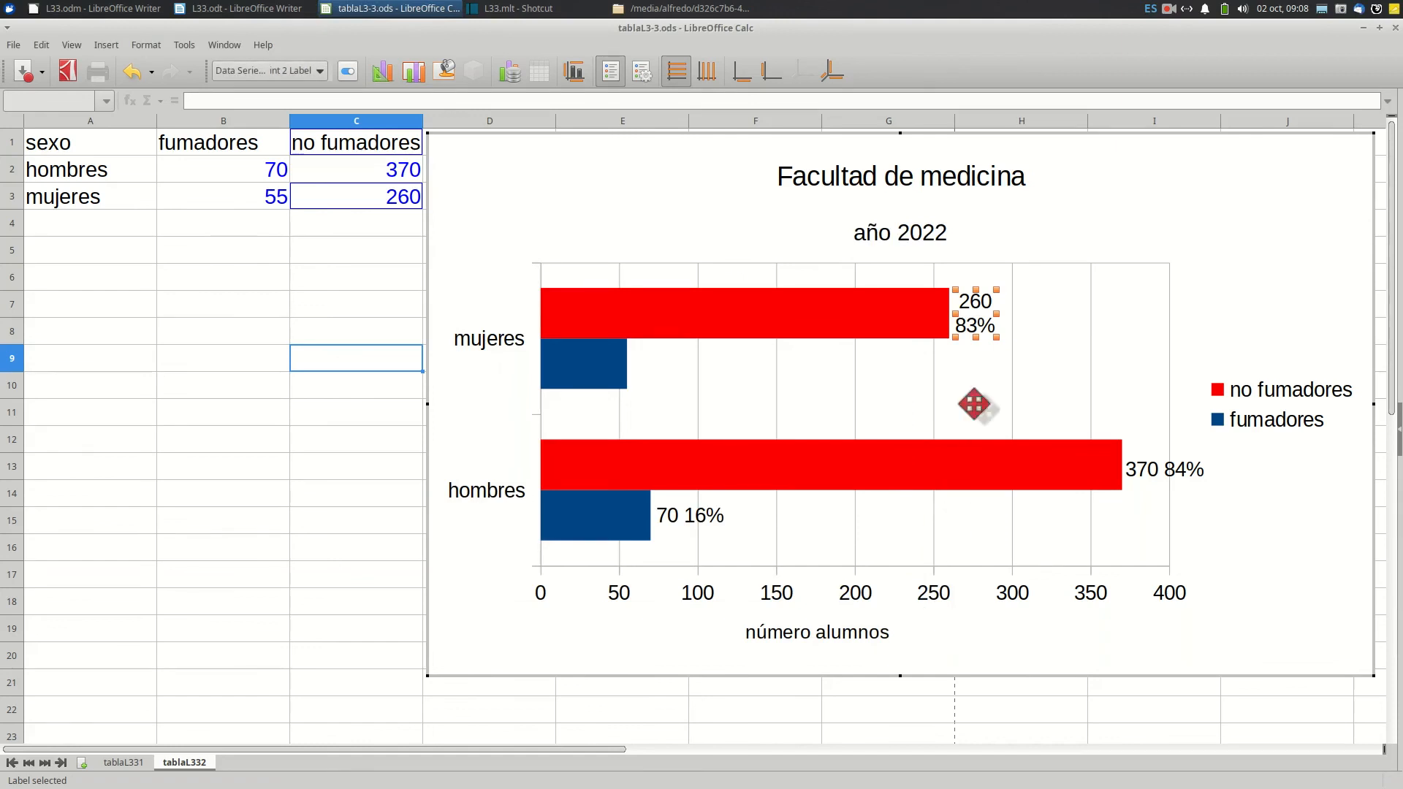
pyautogui.moveTo(985, 319)
pyautogui.mouseDown()
pyautogui.moveTo(1032, 310)
pyautogui.moveTo(992, 307)
pyautogui.mouseUp()
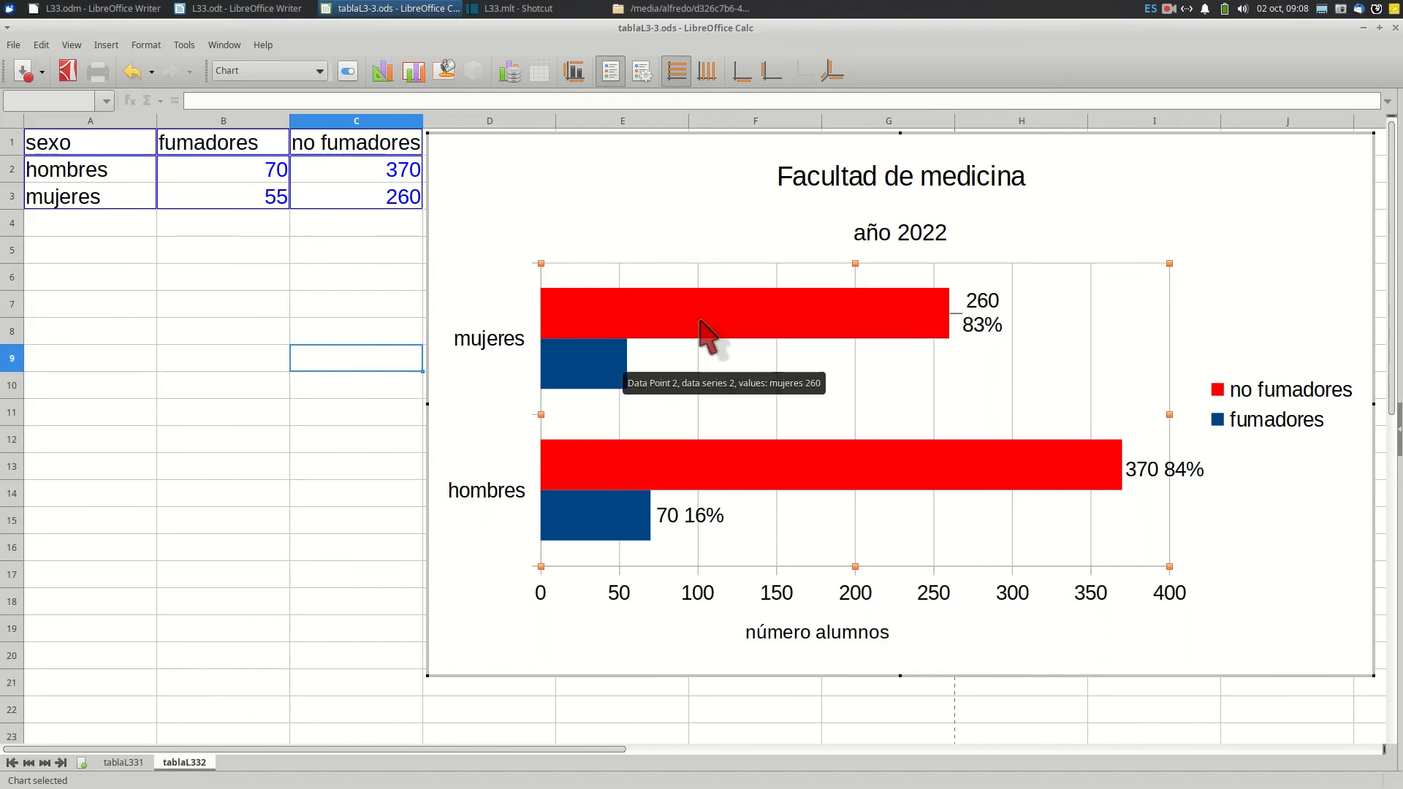
# Add a single data label to the mujeres bar of the fumadores series.
pyautogui.click(585, 361)
pyautogui.click(601, 366)
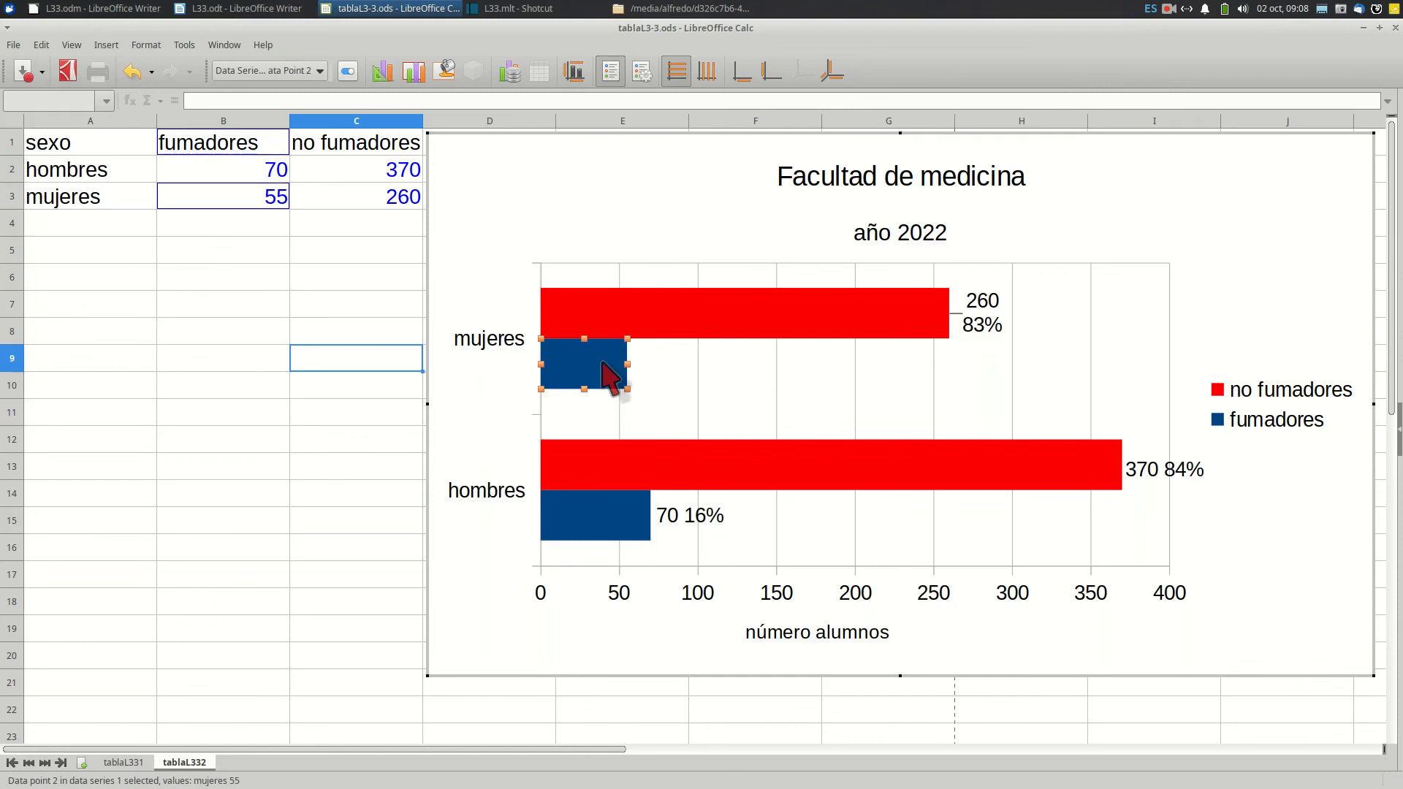
pyautogui.rightClick(603, 363)
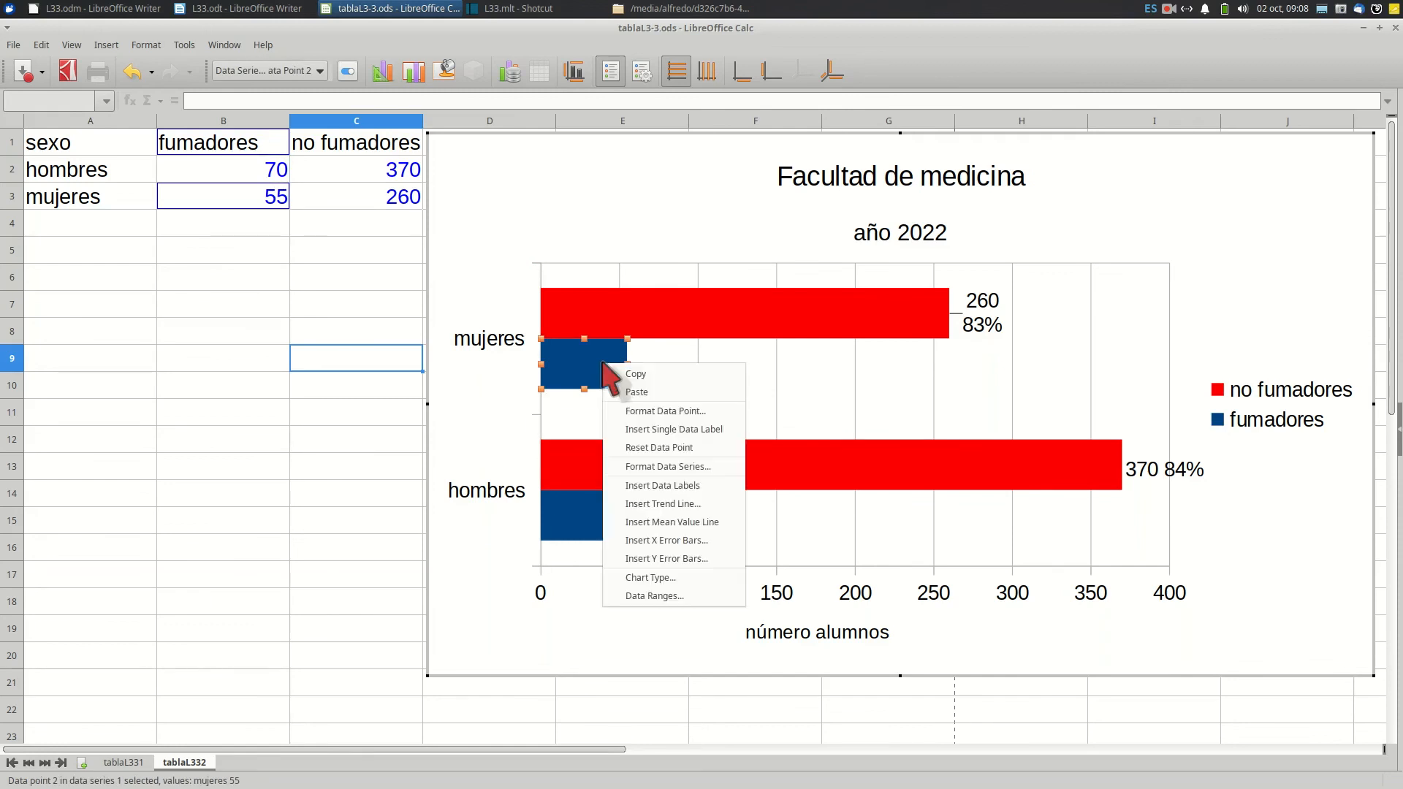
pyautogui.click(634, 430)
# Format the mujeres fumadores label to also show the value as percentage, using New line as the separator.
pyautogui.click(652, 374)
pyautogui.rightClick(650, 371)
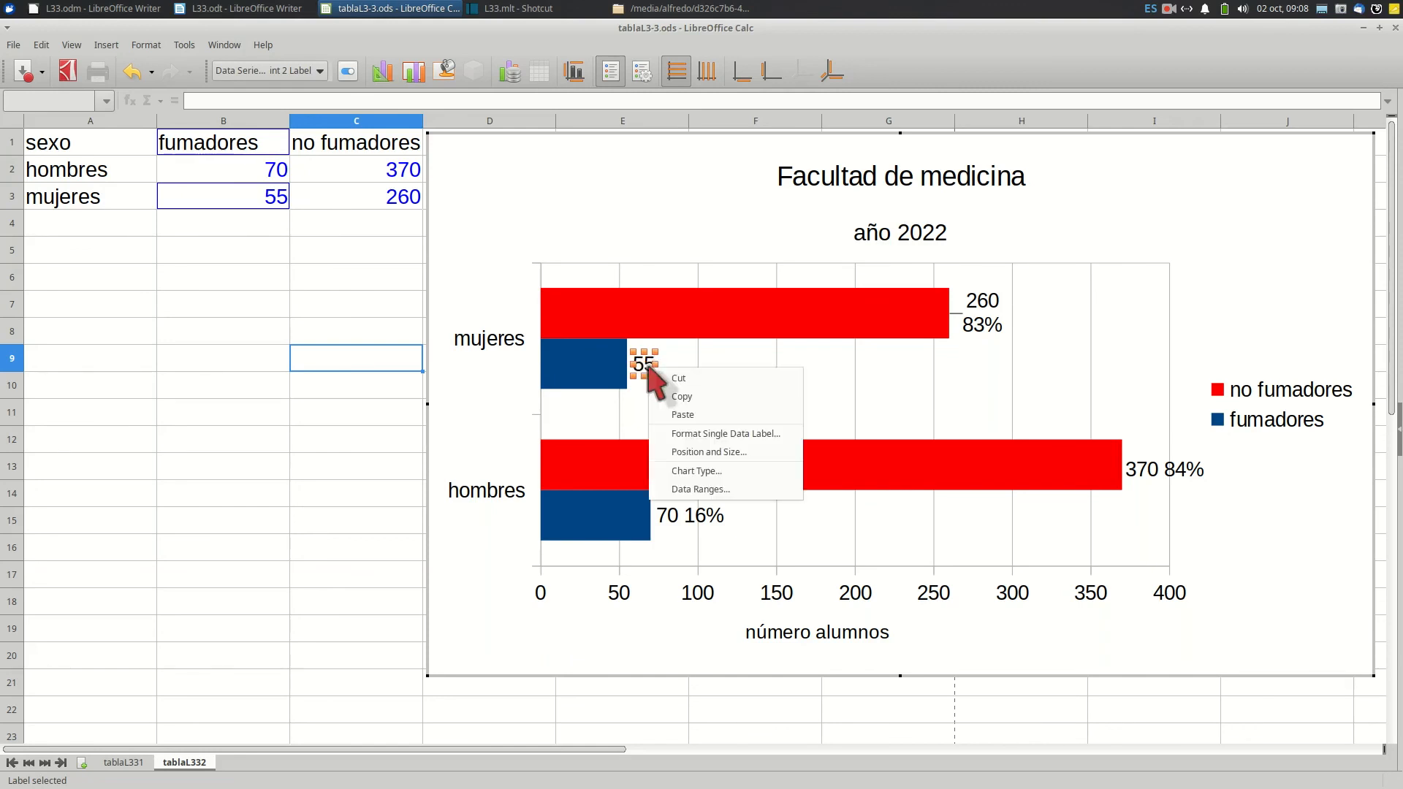
pyautogui.click(680, 434)
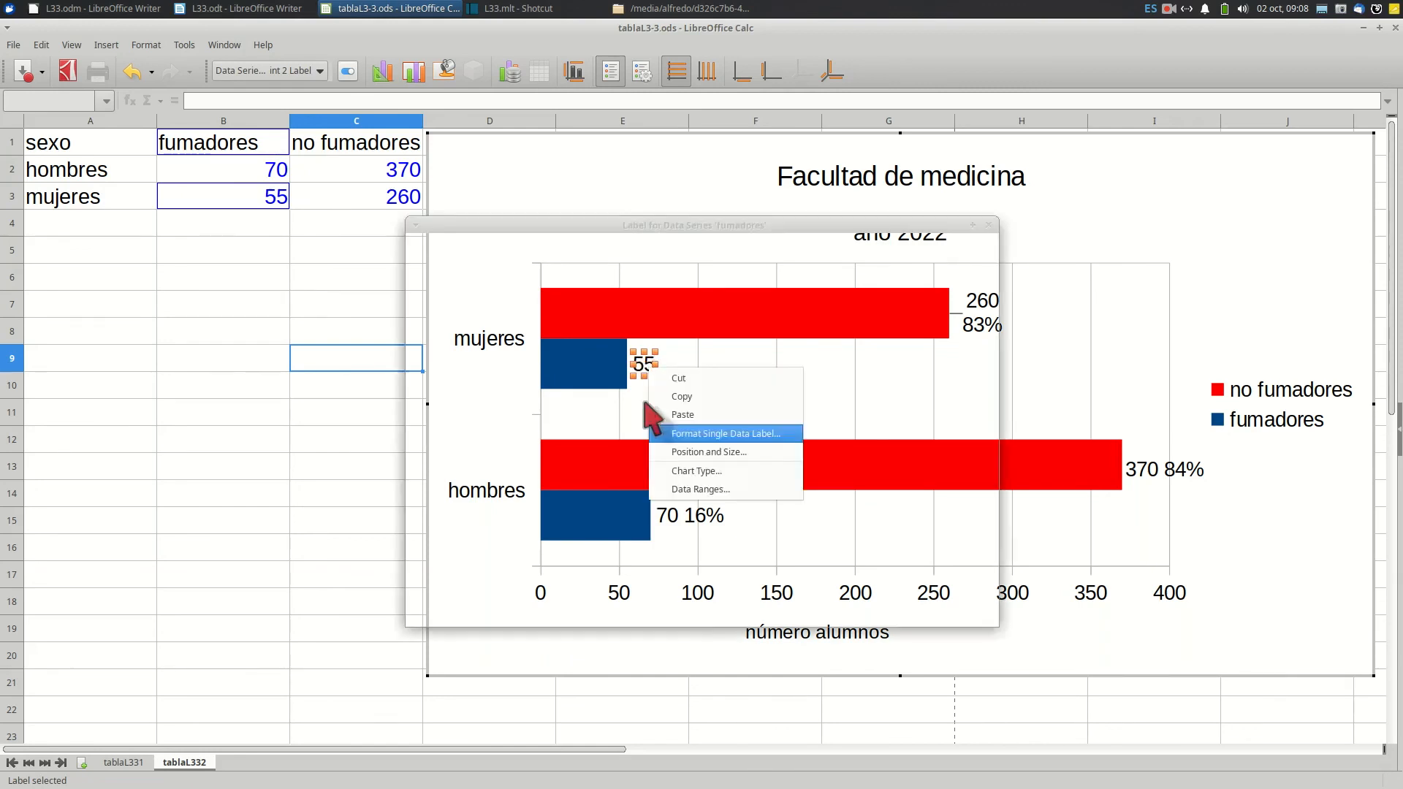
pyautogui.click(434, 315)
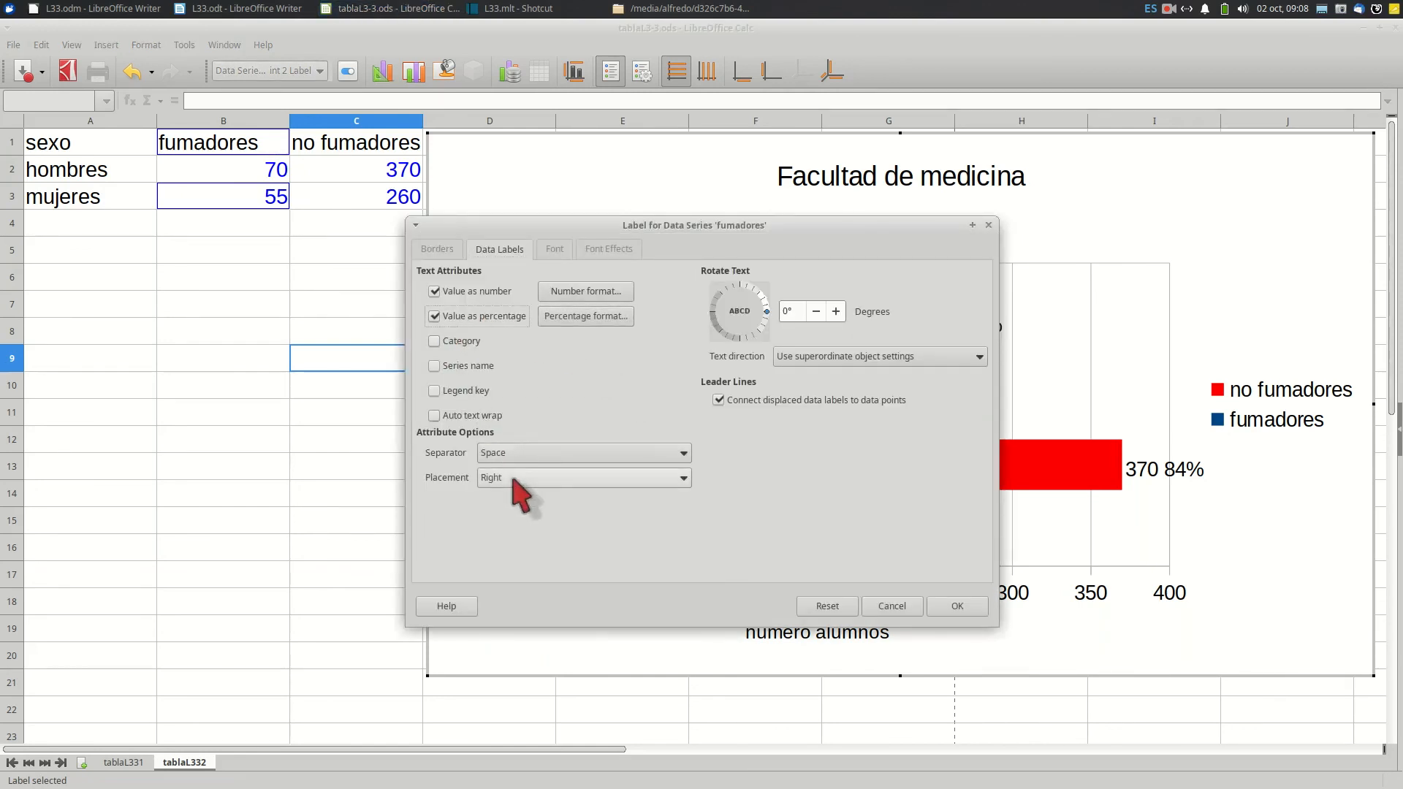
pyautogui.click(524, 459)
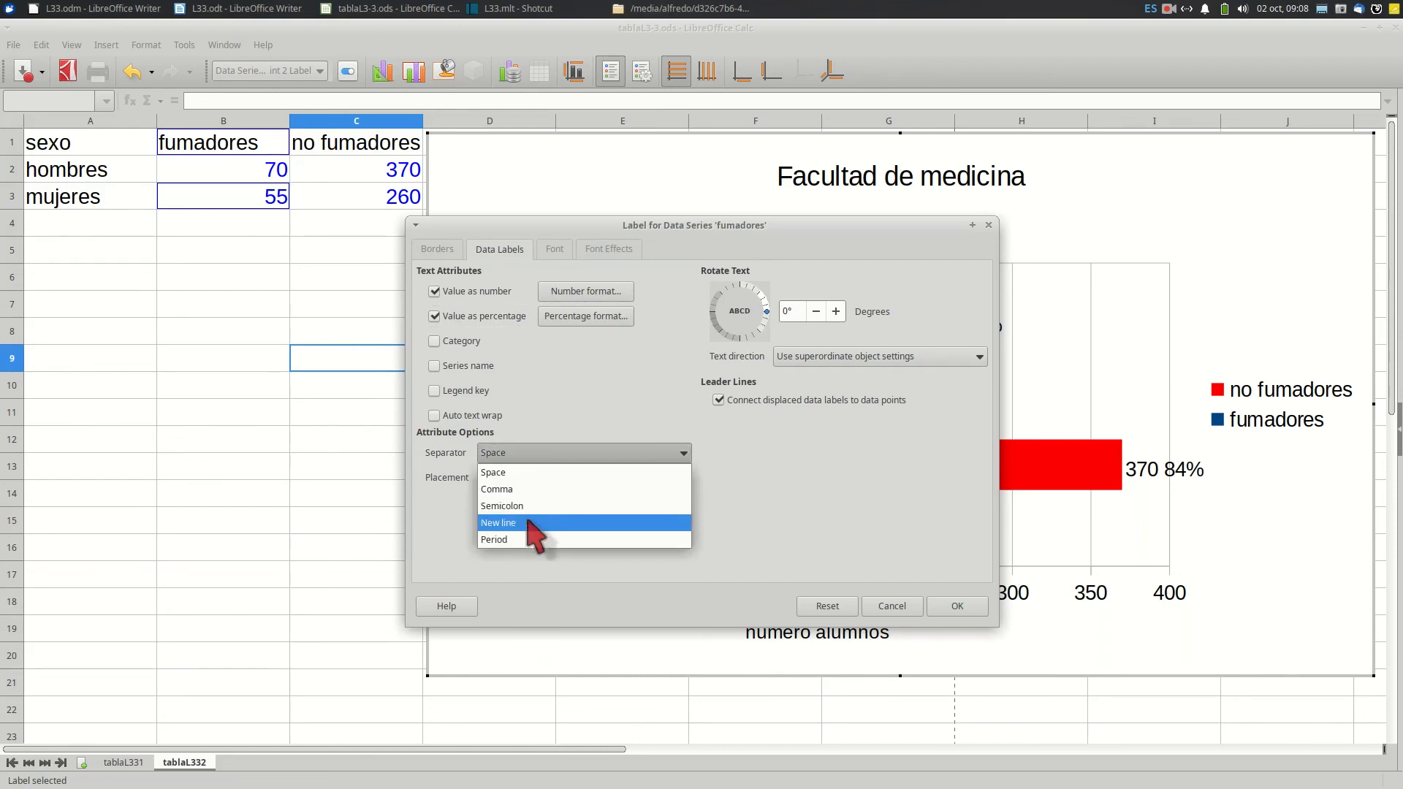
pyautogui.click(533, 524)
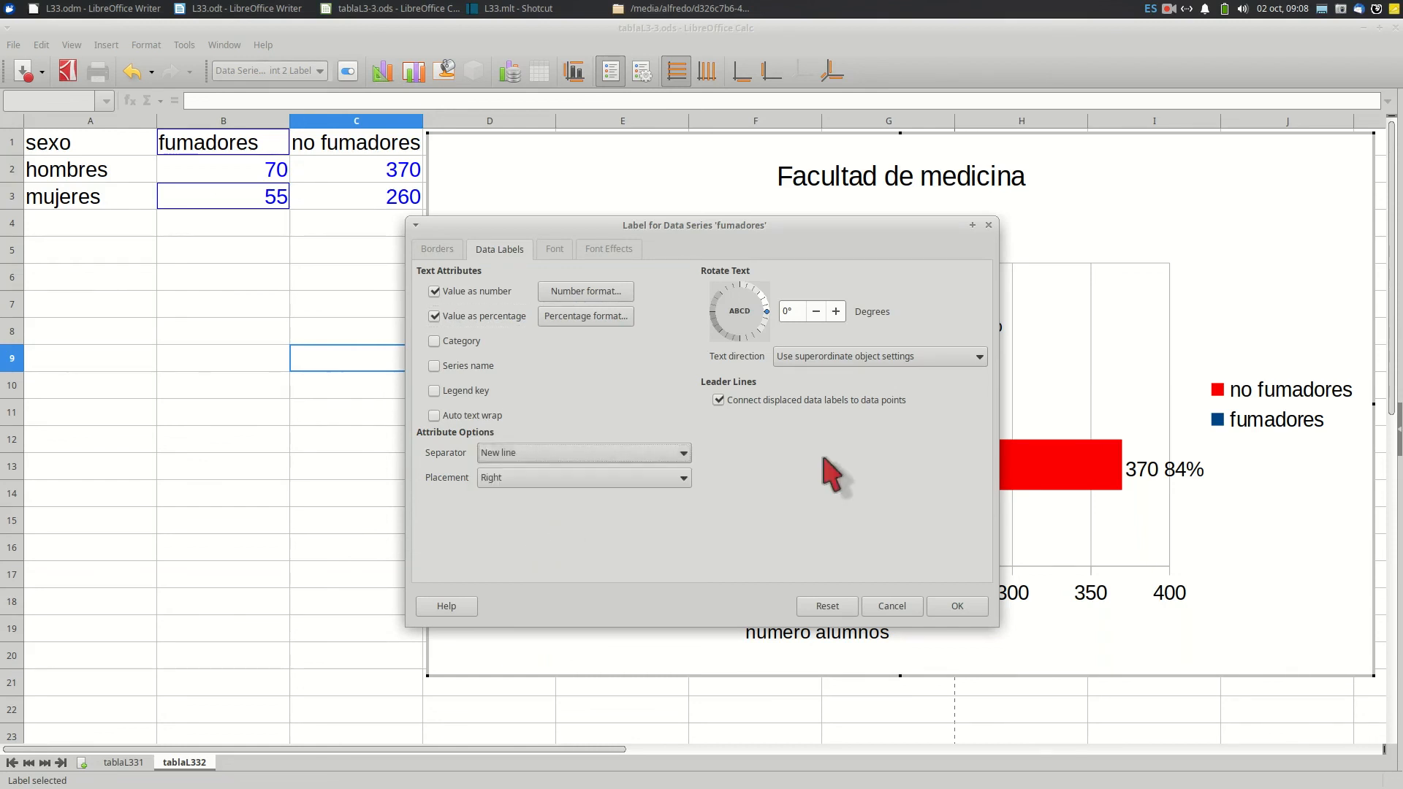
pyautogui.click(958, 606)
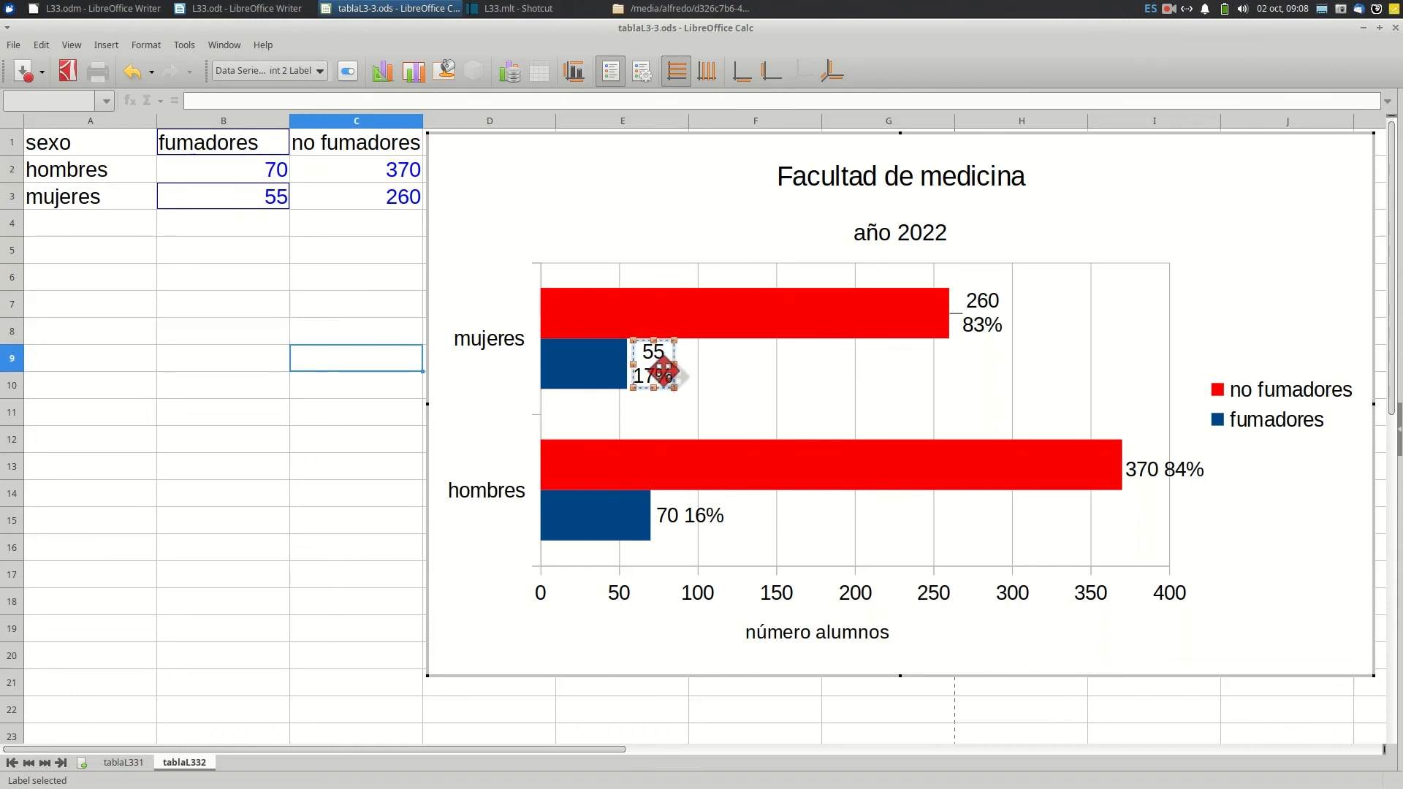
pyautogui.click(760, 421)
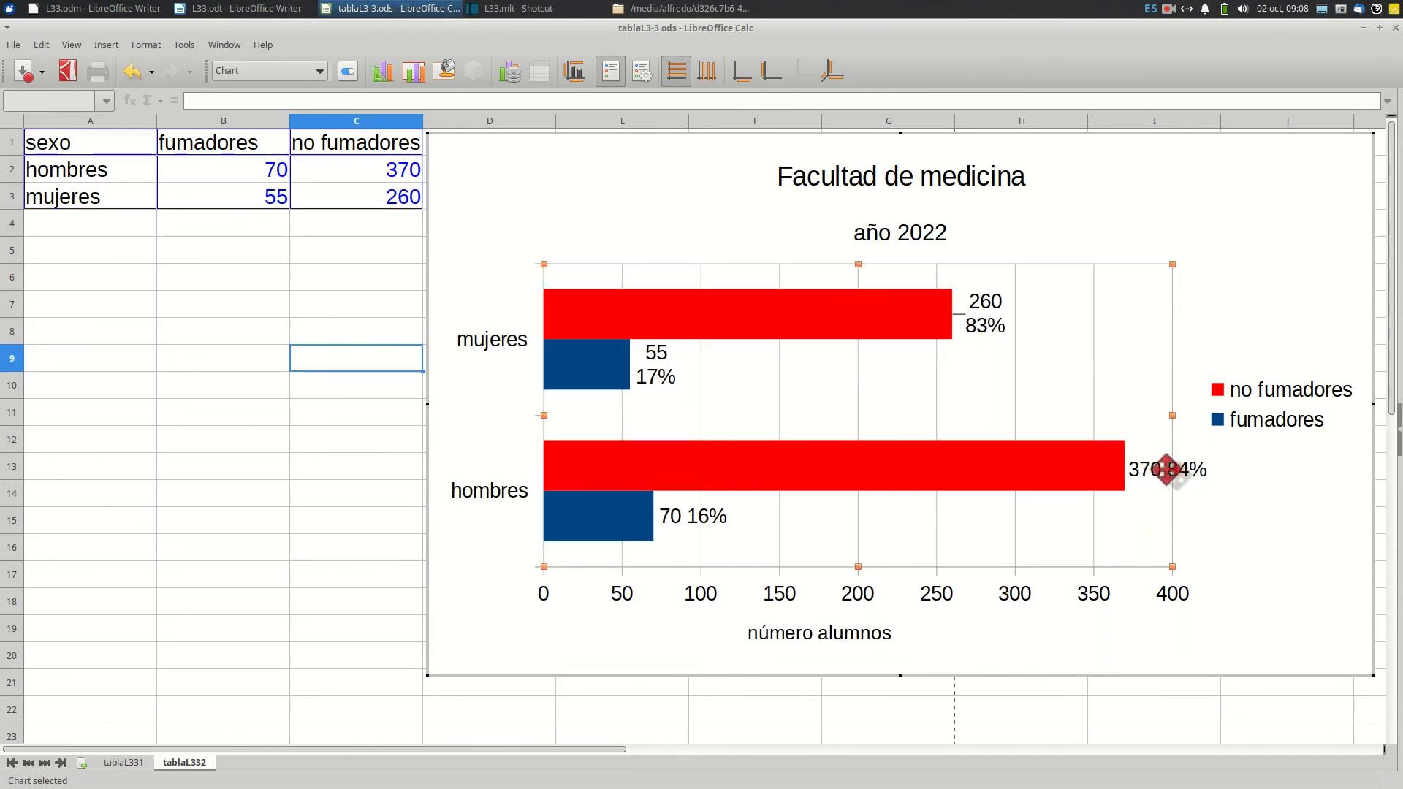
pyautogui.click(688, 227)
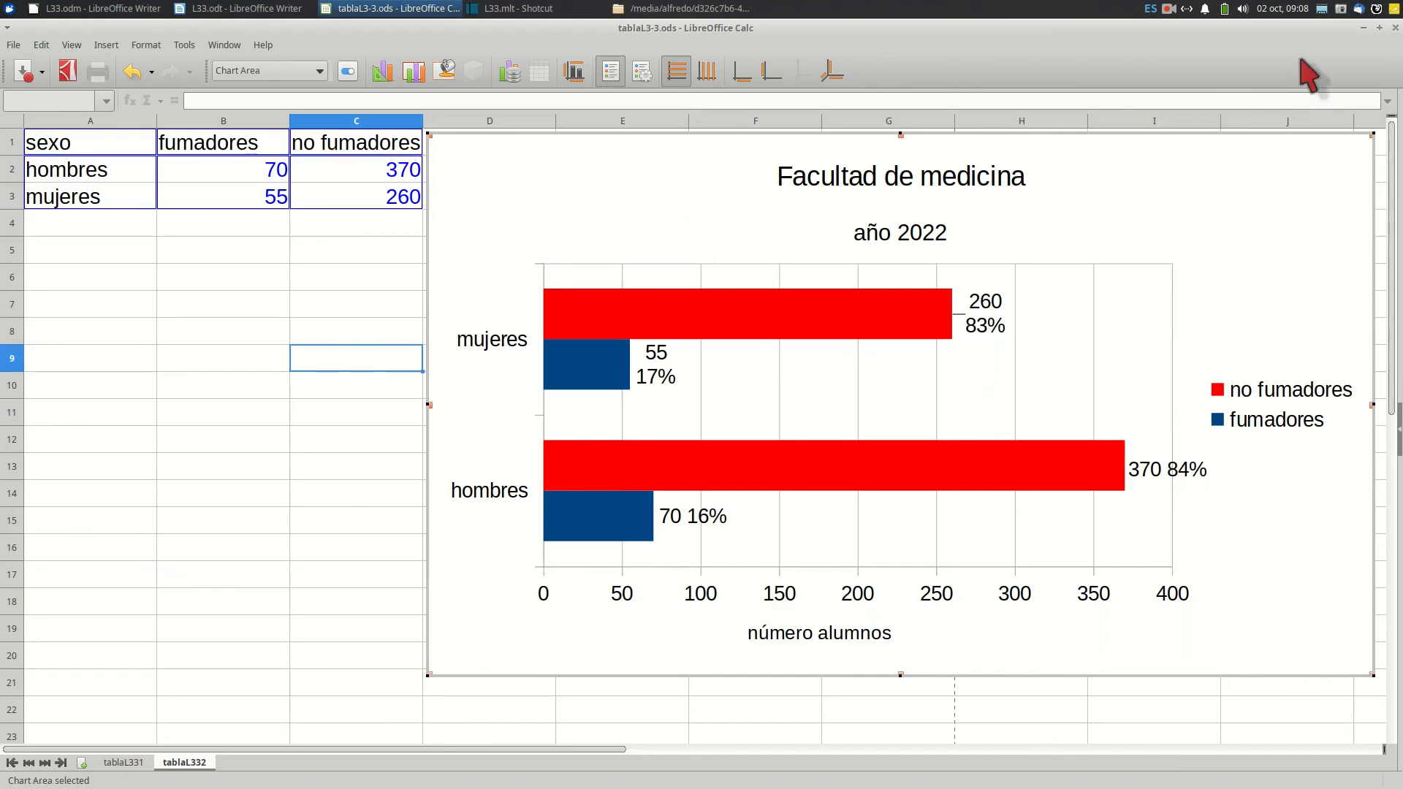